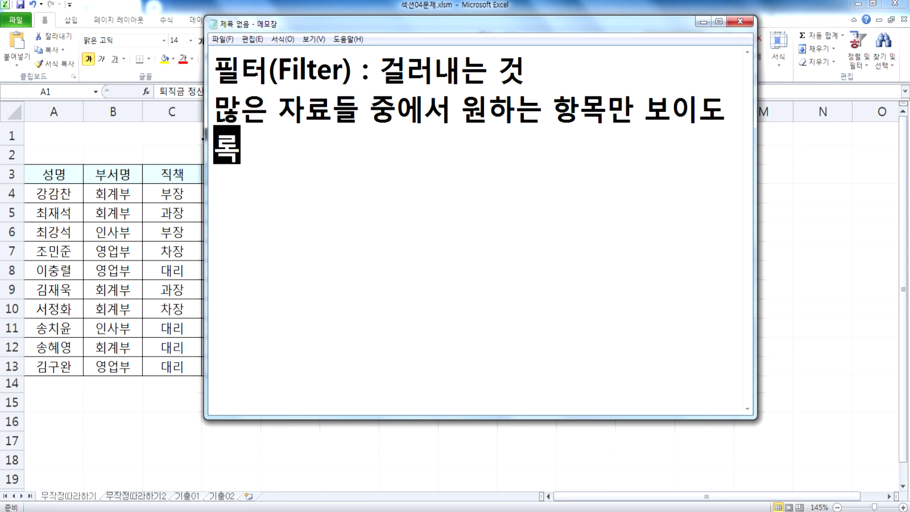
Step: Finish the filter definition with "하고, 그렇지 않은 항목들은 숨기도록 하는 것", add a new line, and maximize the note window
text(그렇)
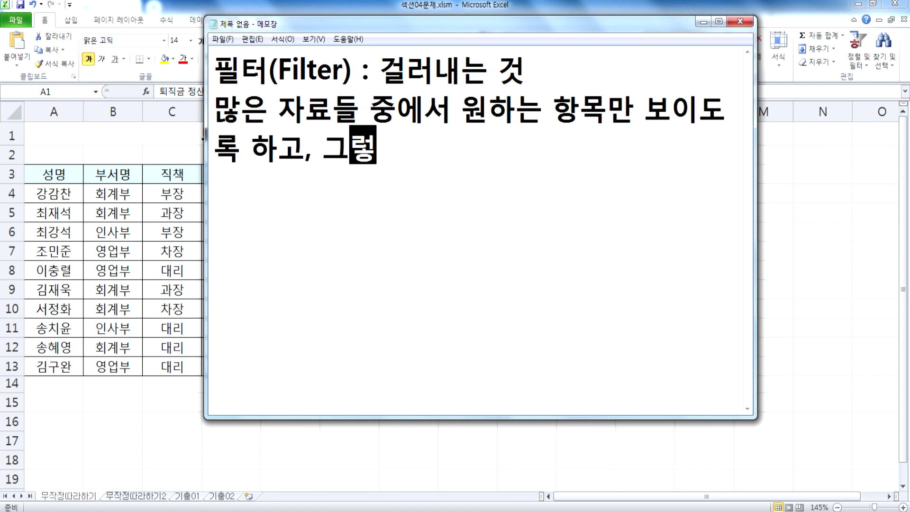
text(지 않은 항목들)
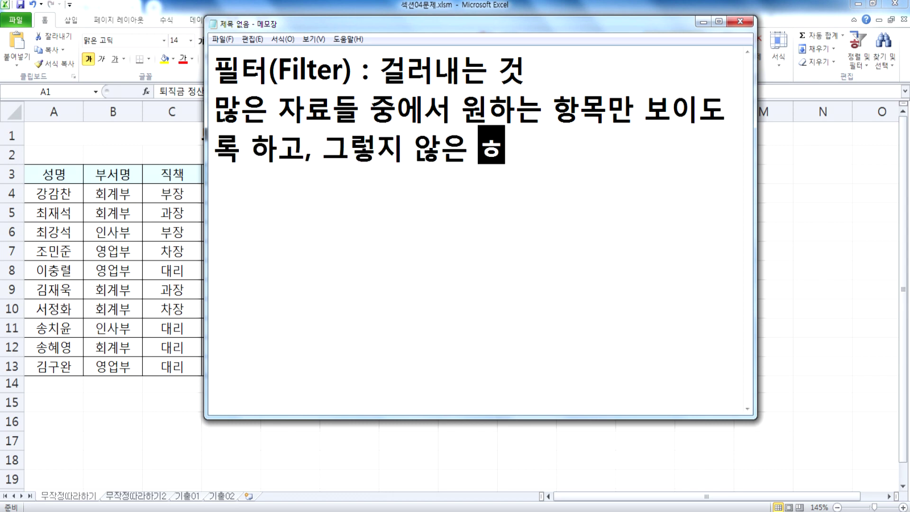
text(은)
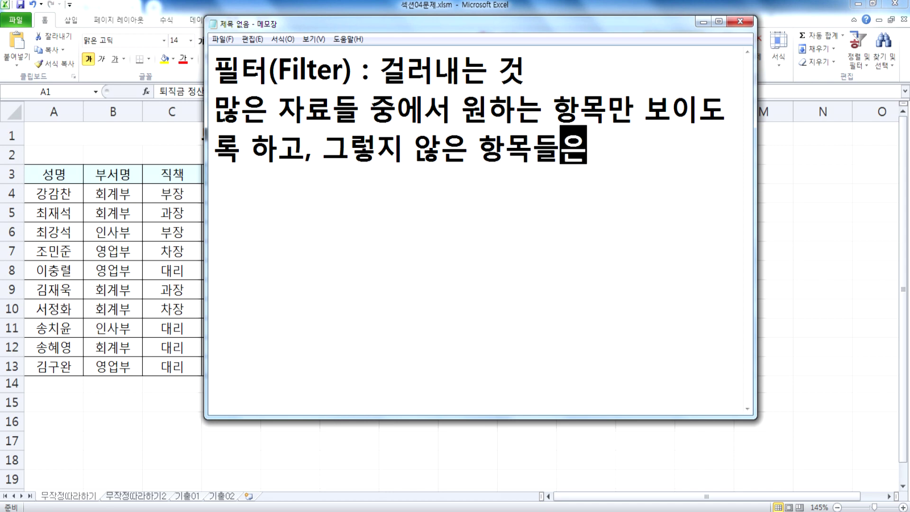
text( 숨기도록 하는 것)
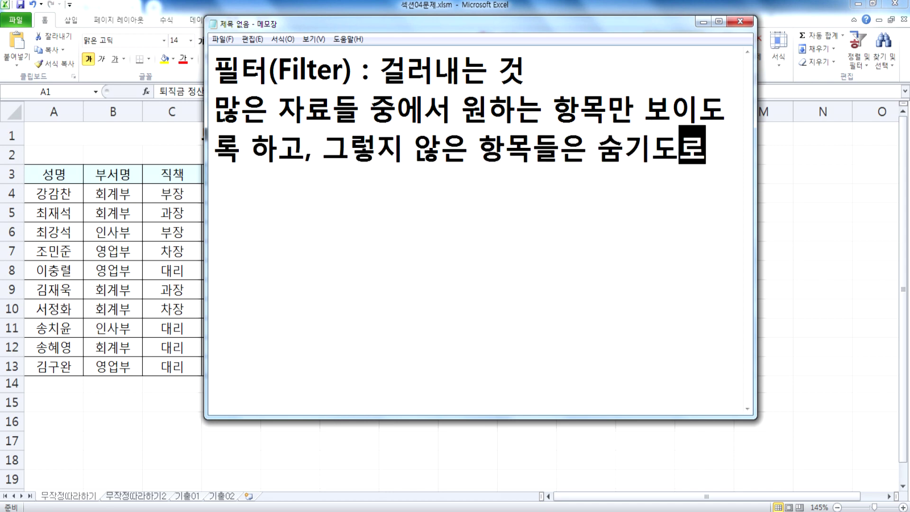
key(Return)
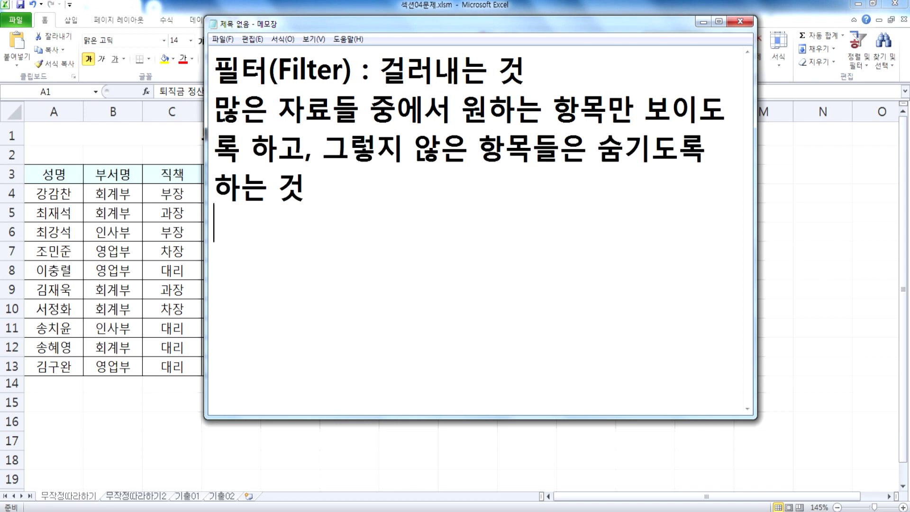
drag(757, 139, 906, 130)
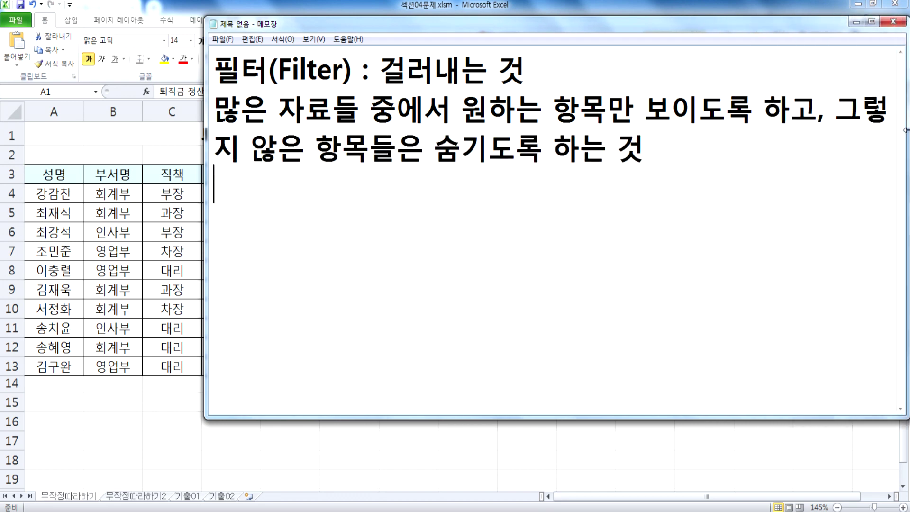
double_click(323, 21)
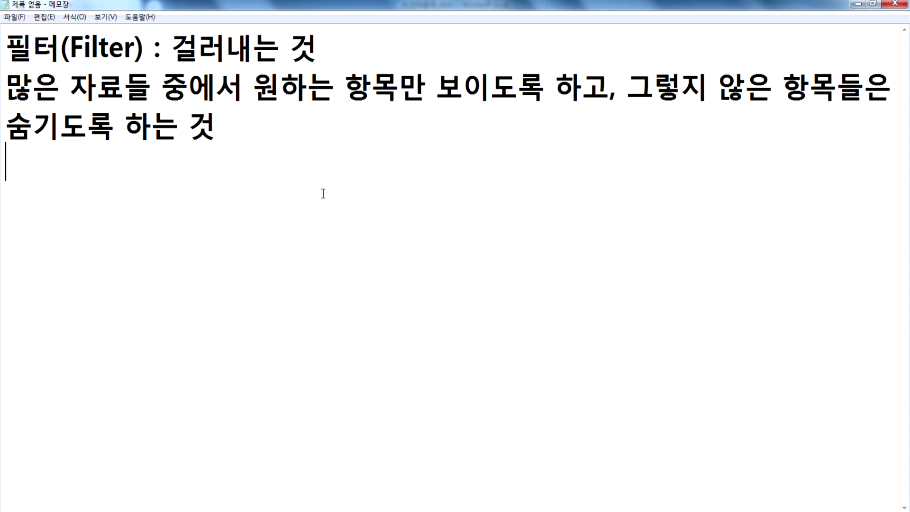
Step: Switch to Excel, look through the sheets 무작정따라하기2, 기출01 and 기출02, and return to the sheet 무작정따라하기
key(alt+Tab)
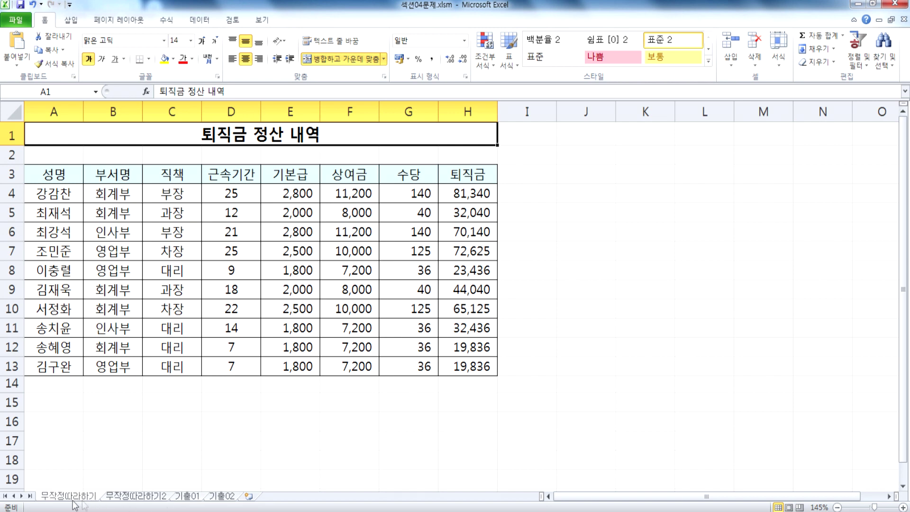
click(130, 497)
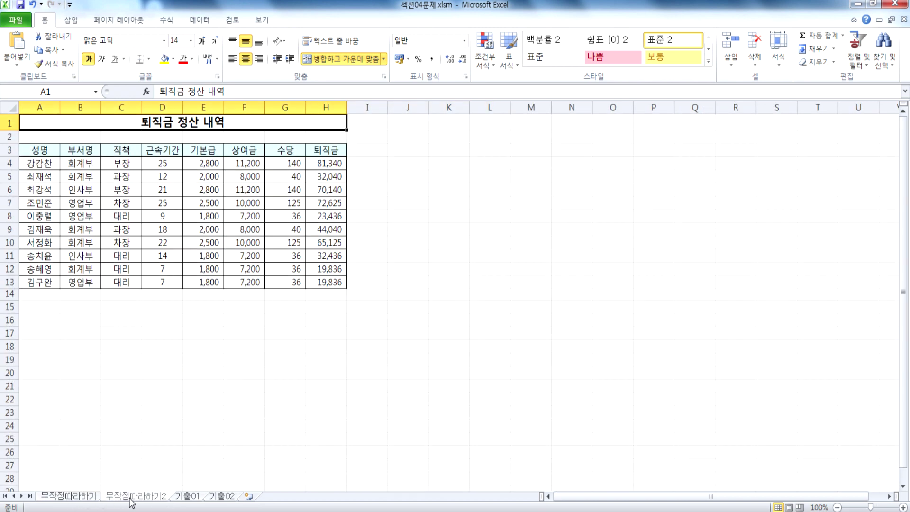
click(192, 497)
click(223, 497)
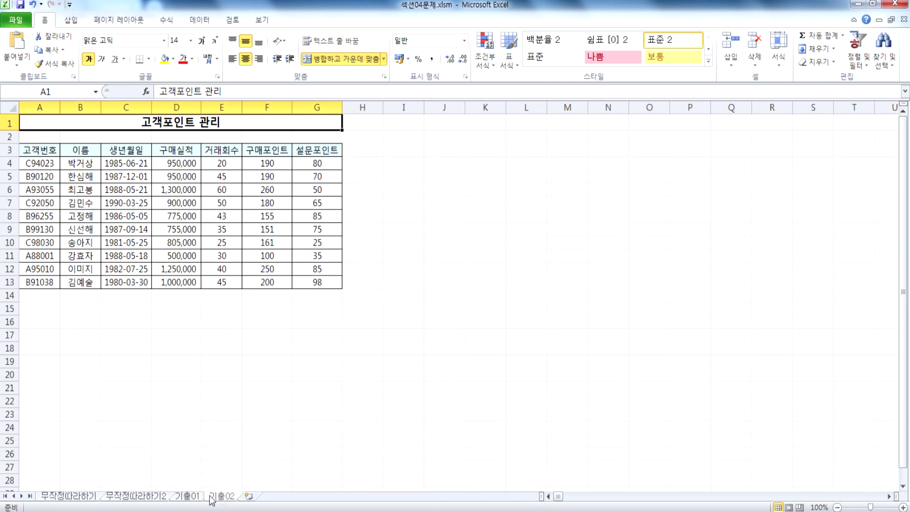
click(46, 497)
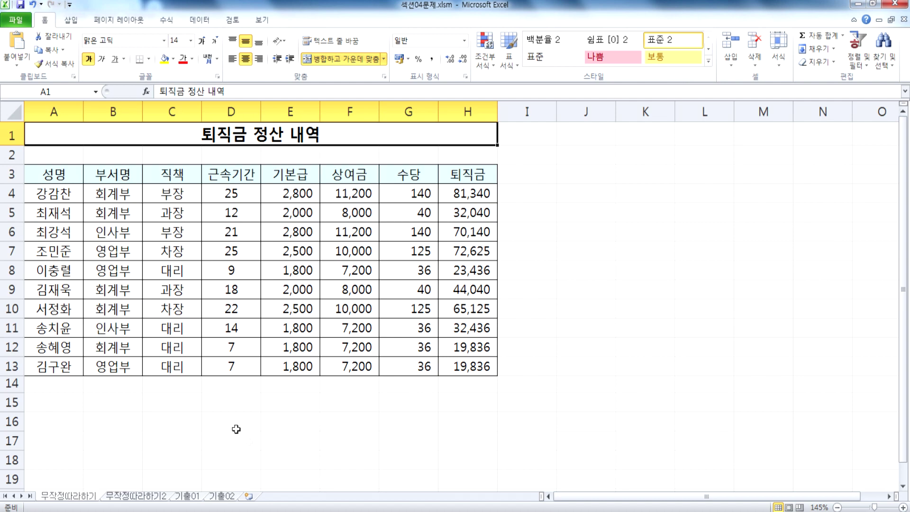
Step: Switch to Notepad and insert "(조건을 설정)" directly after "하고" in the filter definition
key(alt+Tab)
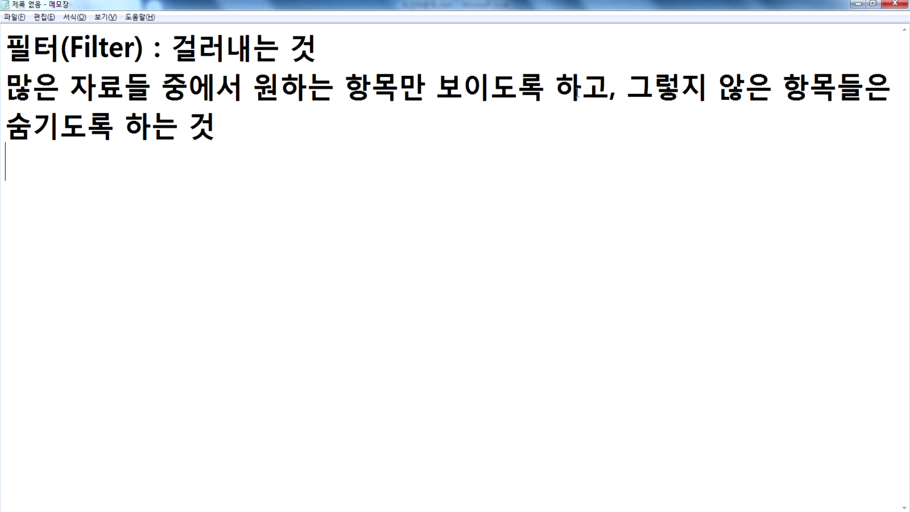
click(603, 90)
text((조건)
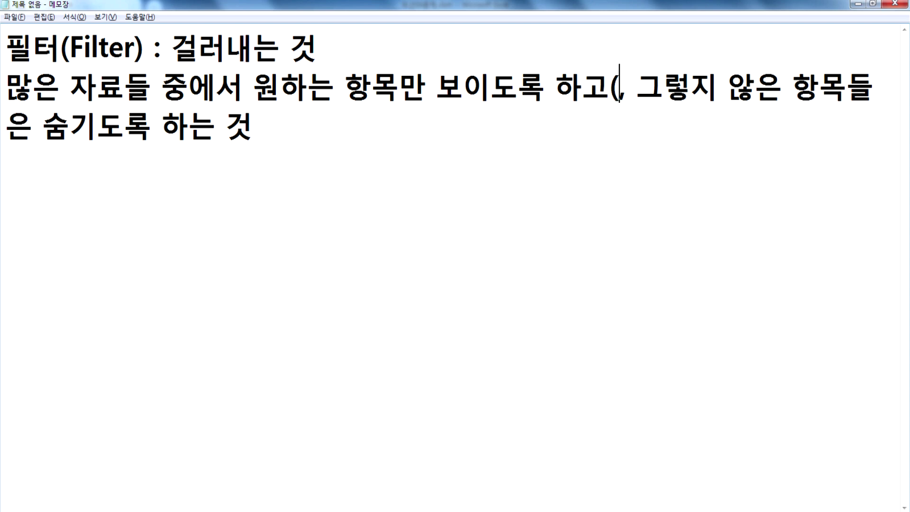
text(을 설정))
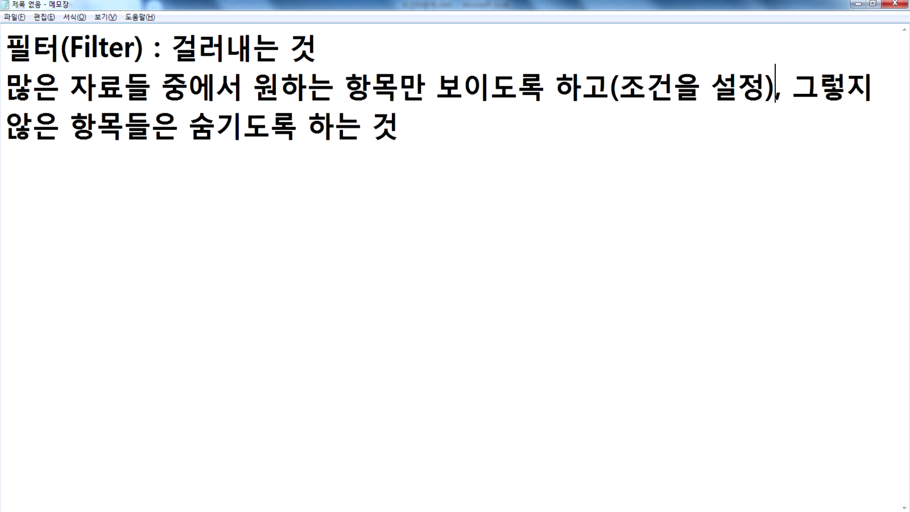
Step: Move "(조건을 설정)" so that it directly follows "항목만" in the filter definition
drag(610, 90, 772, 84)
key(ctrl+c)
key(Delete)
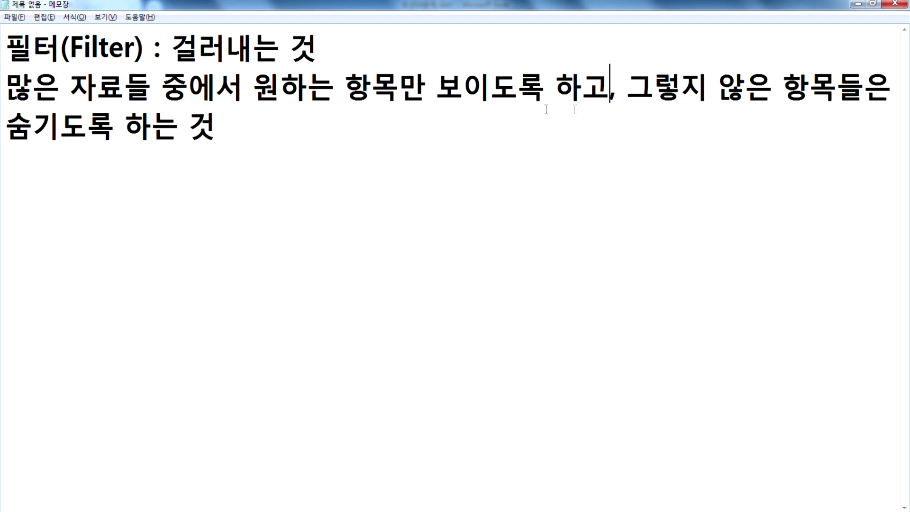
click(425, 89)
key(ctrl+v)
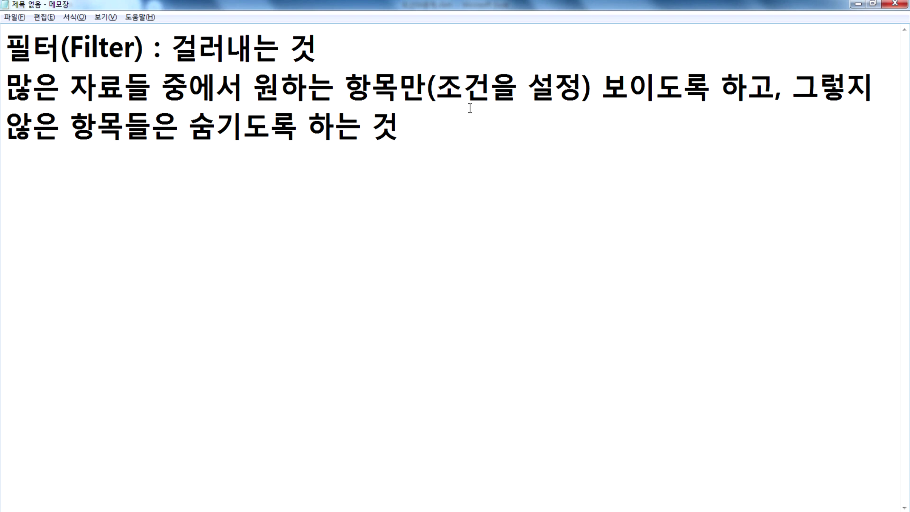
Step: Below the definition, leave a blank line and write the first condition "조건 : 근속기간이 15년 이상"
click(303, 195)
key(Return)
mouse_move(506, 511)
text(조거)
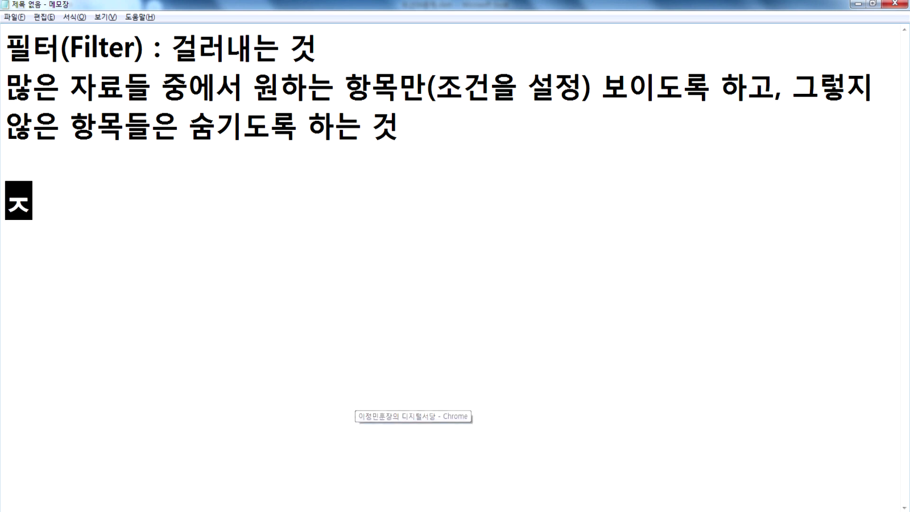
text(ㄴ ㅣ:)
key(BackSpace)
key(BackSpace)
key(BackSpace)
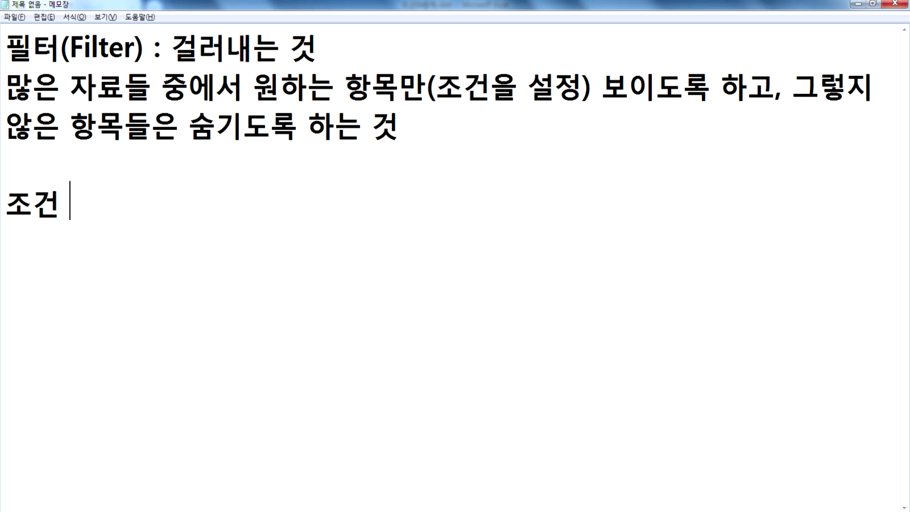
text(: 근고)
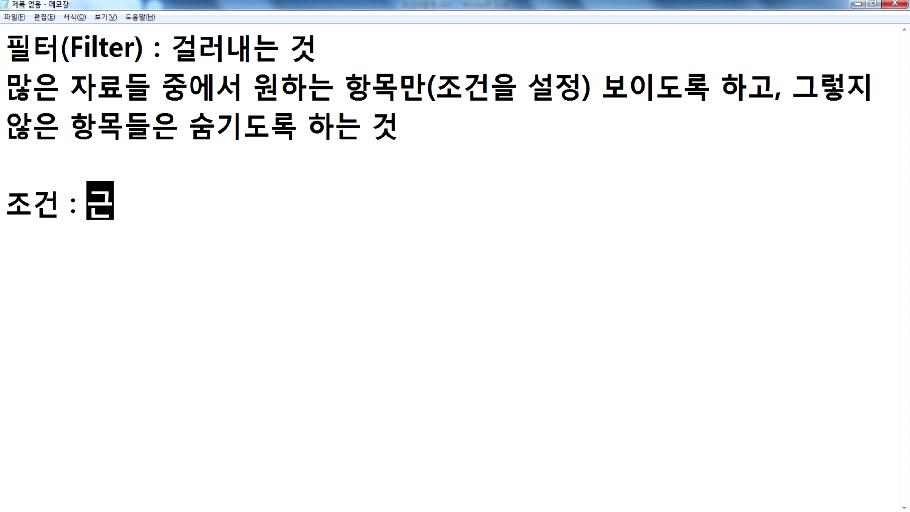
key(BackSpace)
key(BackSpace)
text(소기)
key(BackSpace)
key(BackSpace)
text(ㄱㄱ기간이 15년)
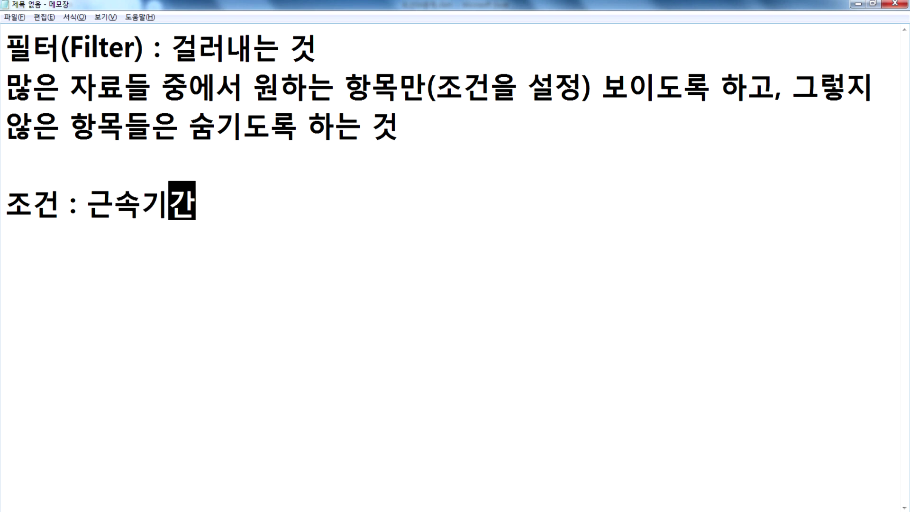
text( 이상)
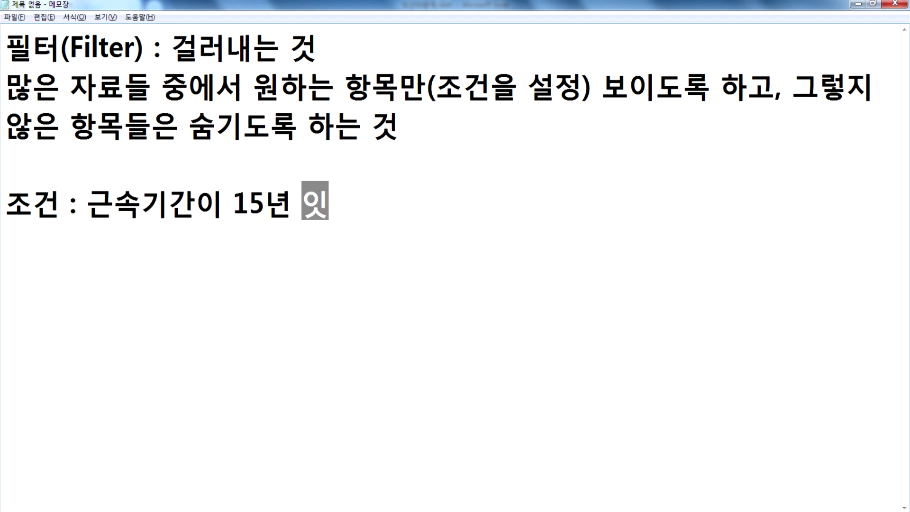
Step: Extend the condition line with ", 퇴직금이 50000원 이하"
text(, 퇴직ㄱ)
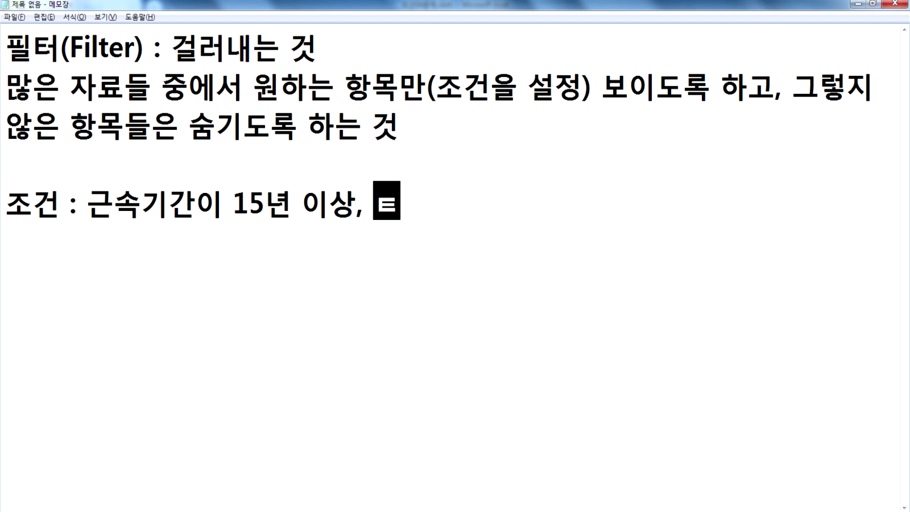
text(금)
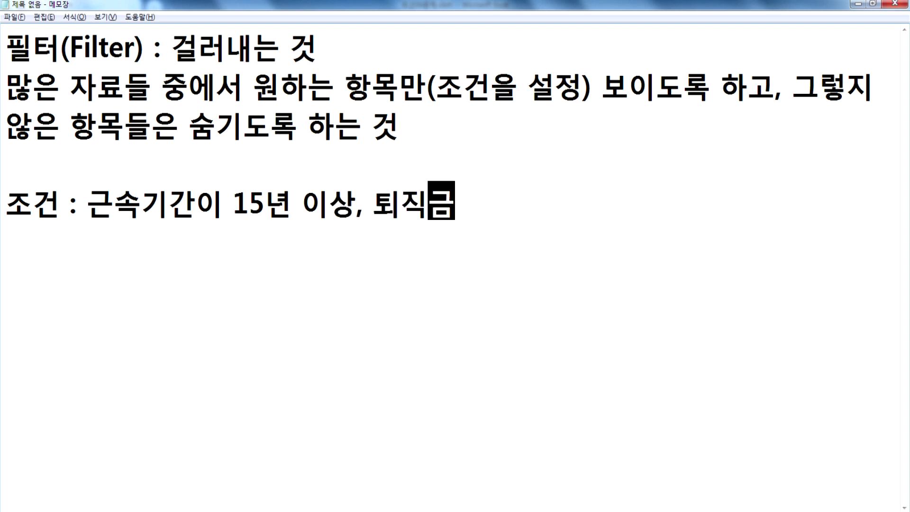
text(이 500)
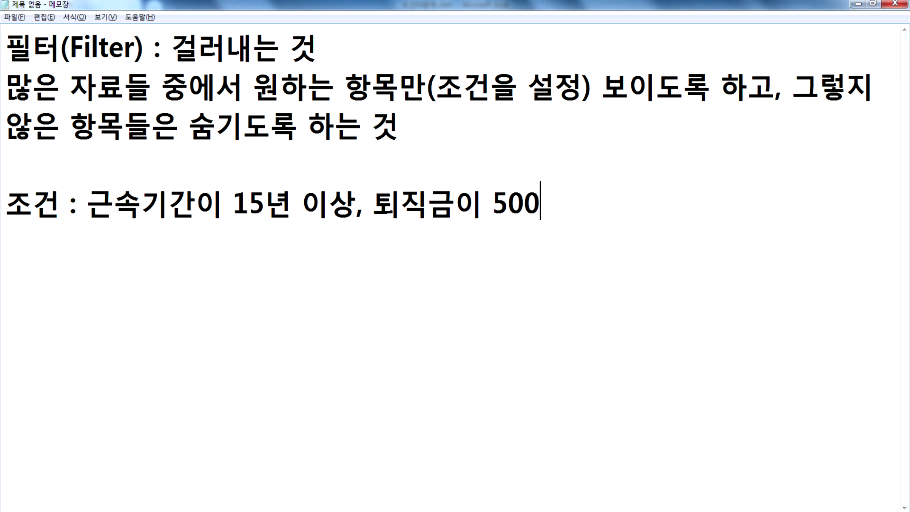
text(00원 이하)
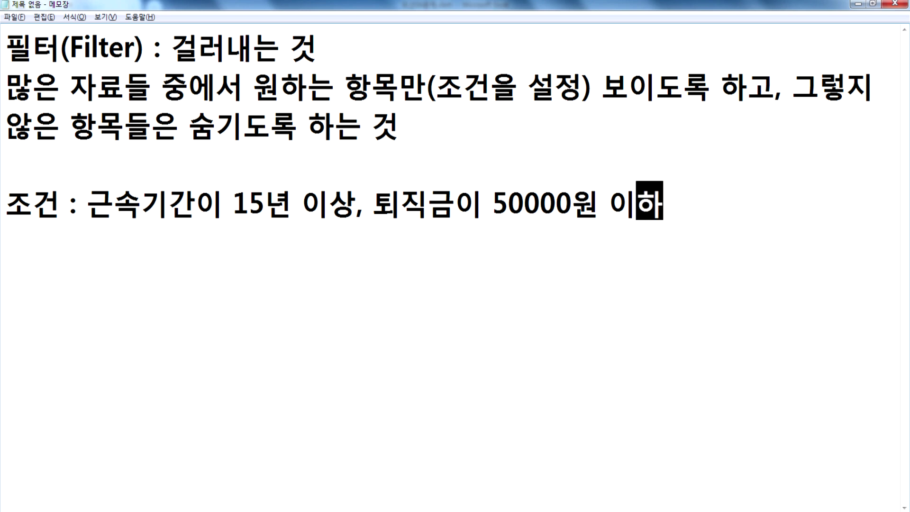
Step: Leave a blank line below the condition and list the filter types "자동필터, 고급필터"
key(Return)
key(Return)
text(자)
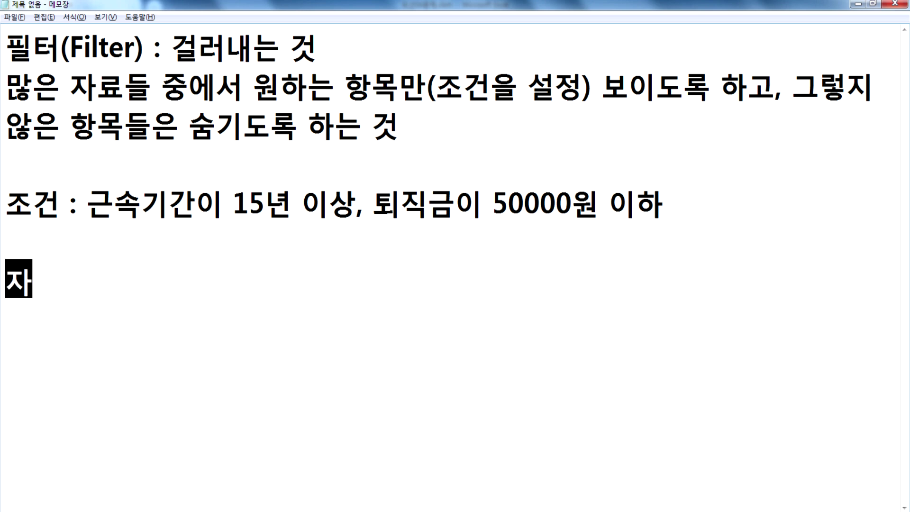
text(동피ㄹ터, 고급피)
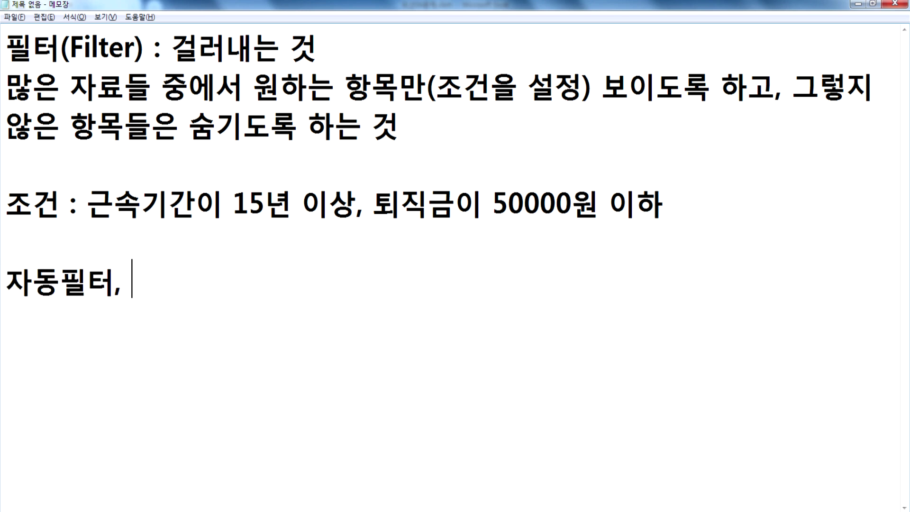
text(ㄹ터)
key(Return)
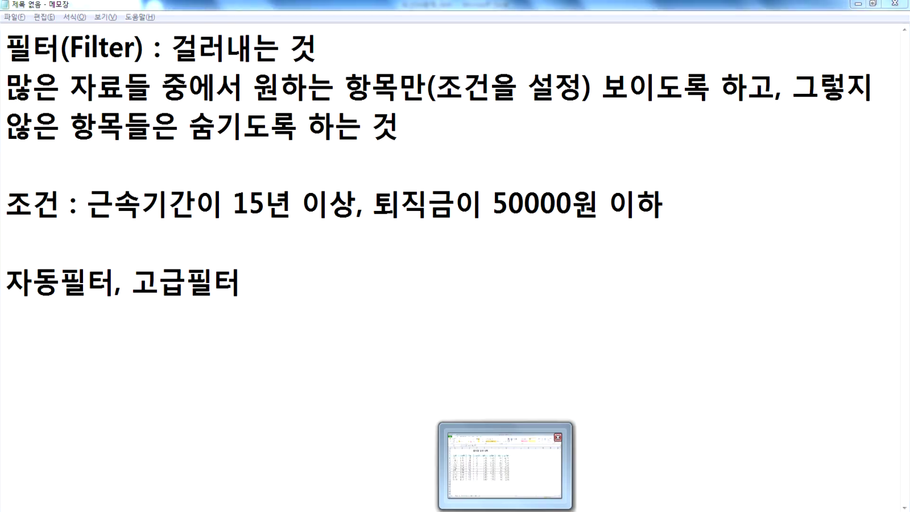
Step: Switch to Excel and turn on the filter for the 퇴직금 정산 내역 table, with cell D7 selected inside it
click(488, 422)
drag(63, 176, 463, 363)
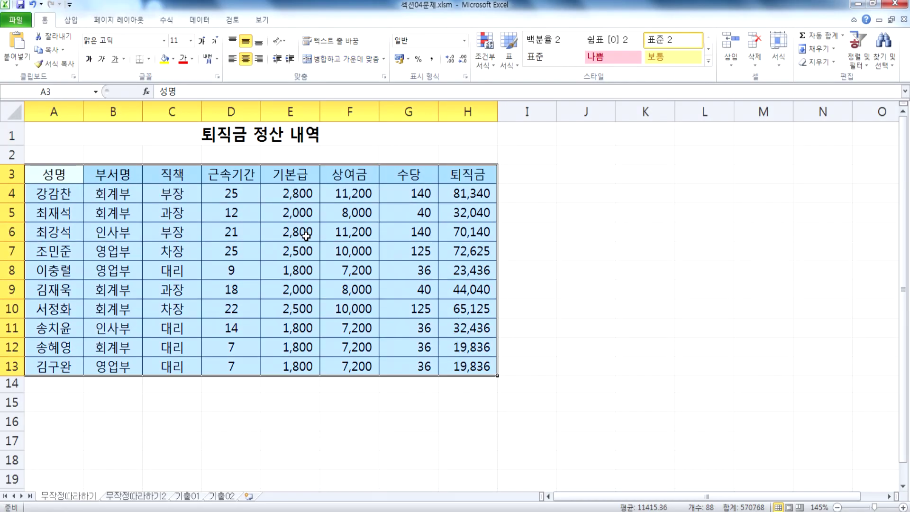
drag(53, 177, 467, 366)
click(256, 249)
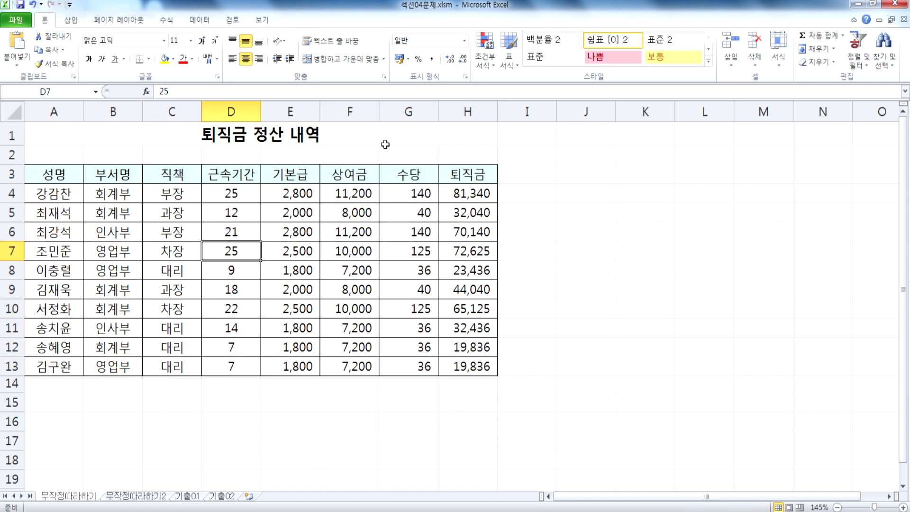
click(199, 20)
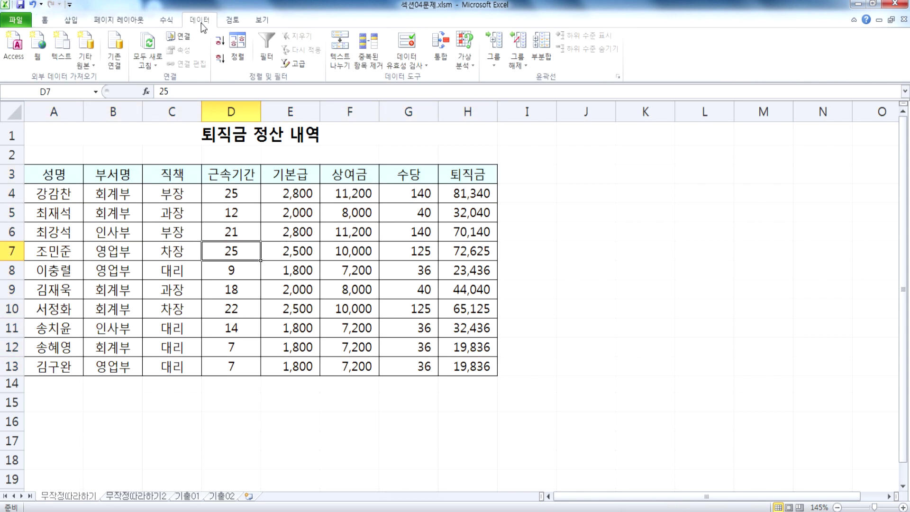
click(268, 57)
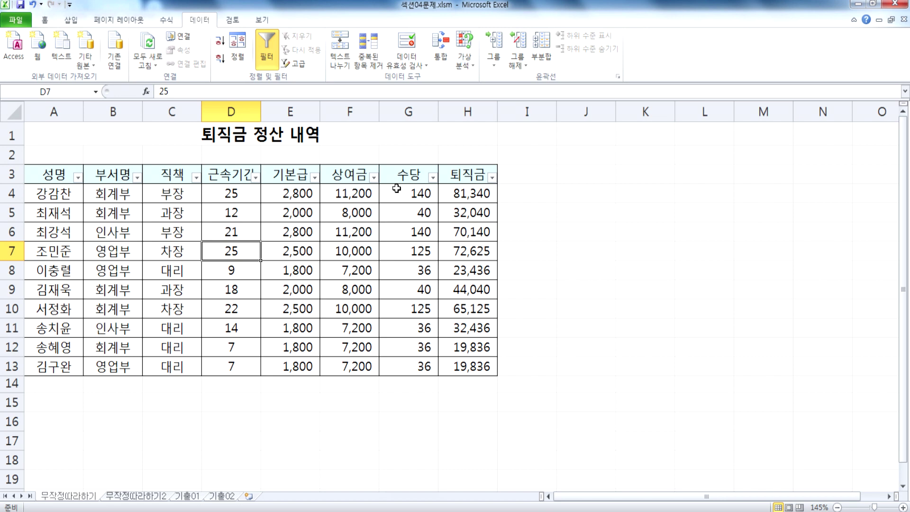
click(266, 47)
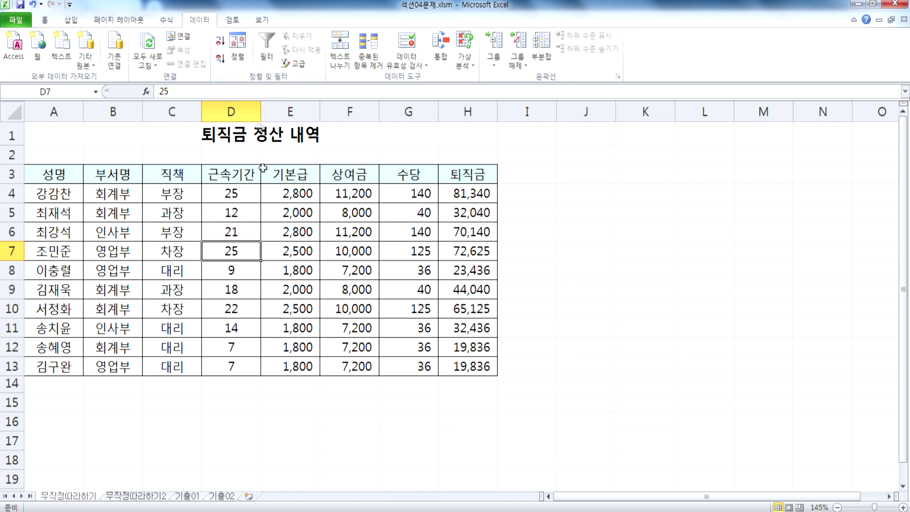
click(267, 49)
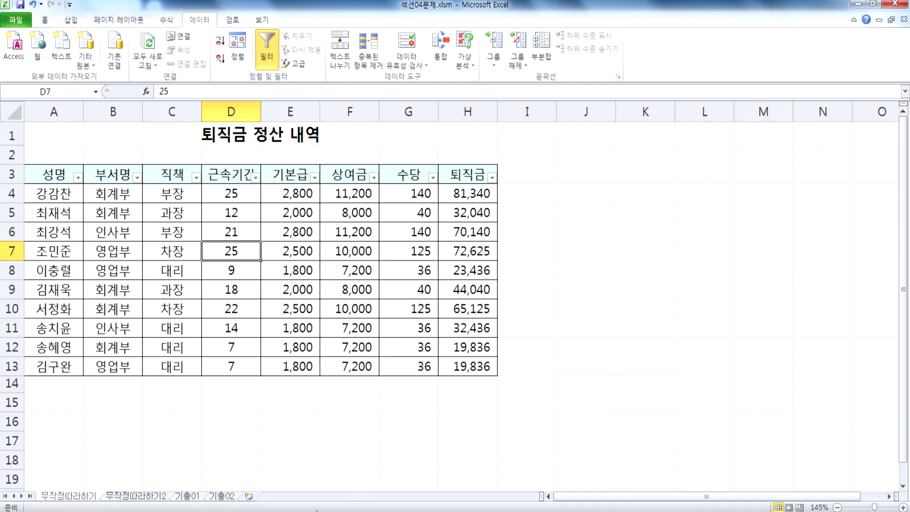
Step: Check the condition in the notes, filter the 직책 column to show only 대리, and clear that filter again
key(alt+Tab)
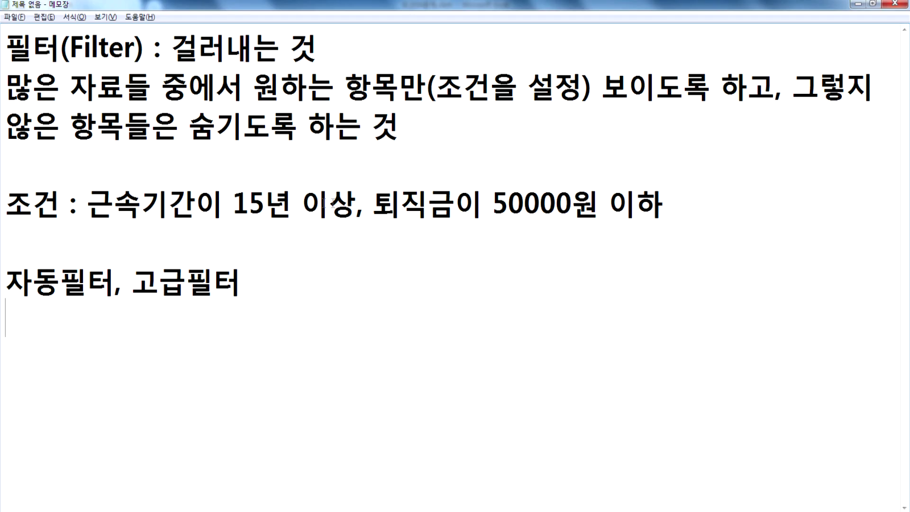
click(349, 203)
key(alt+Tab)
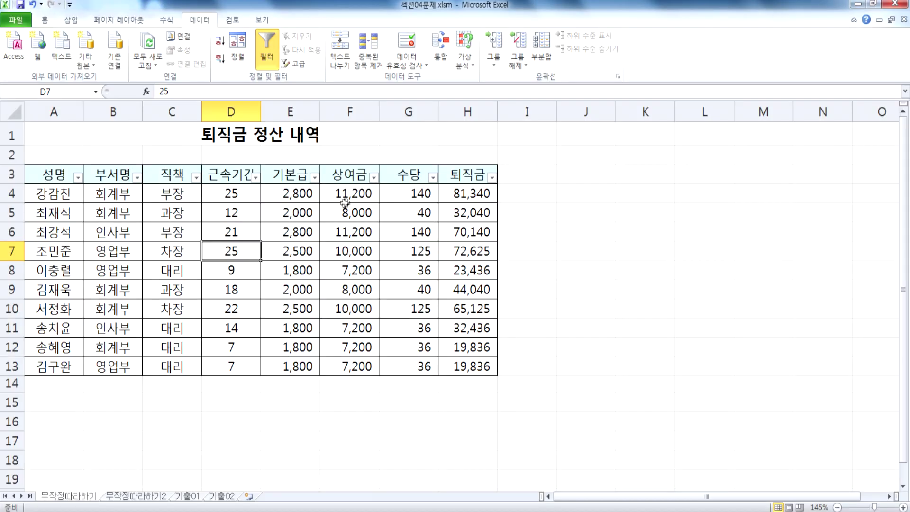
click(195, 177)
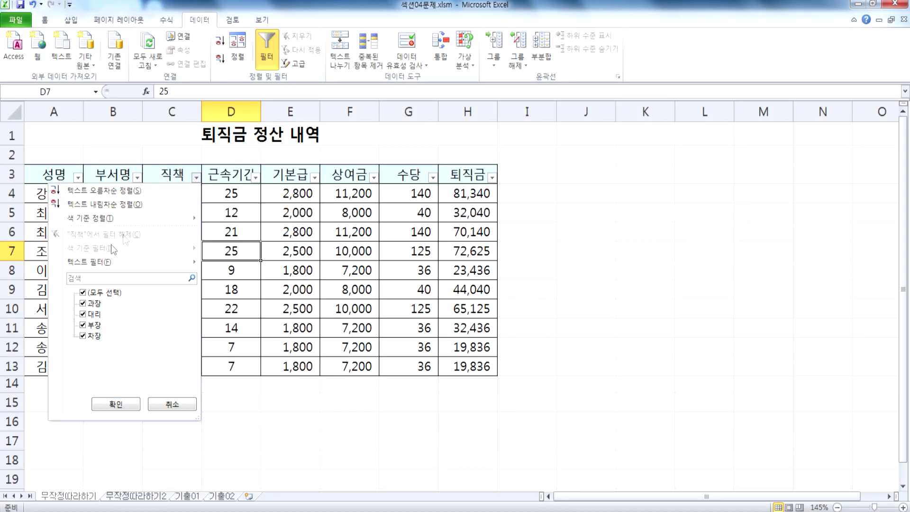
click(83, 293)
click(83, 314)
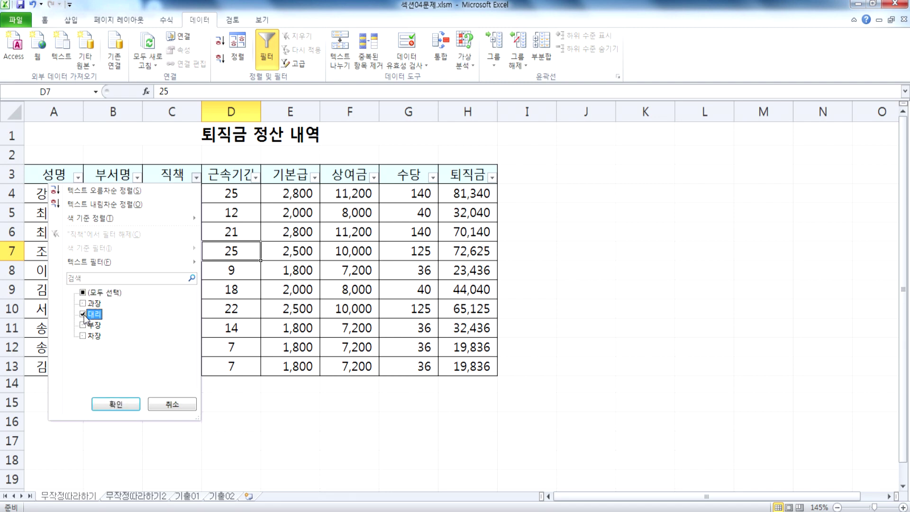
click(116, 405)
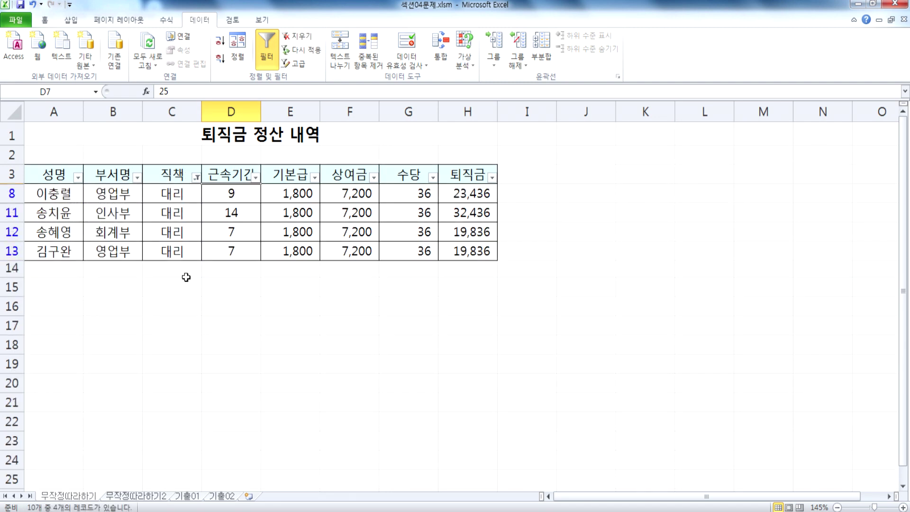
click(196, 178)
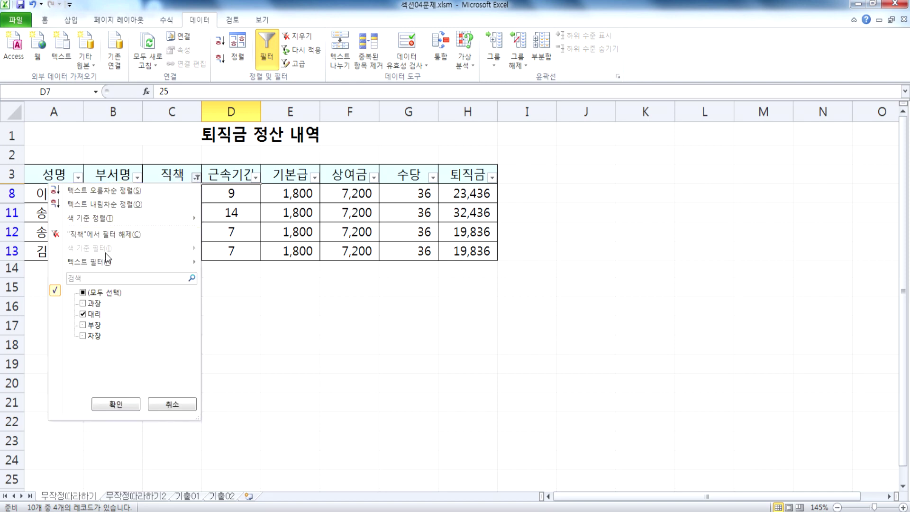
click(122, 236)
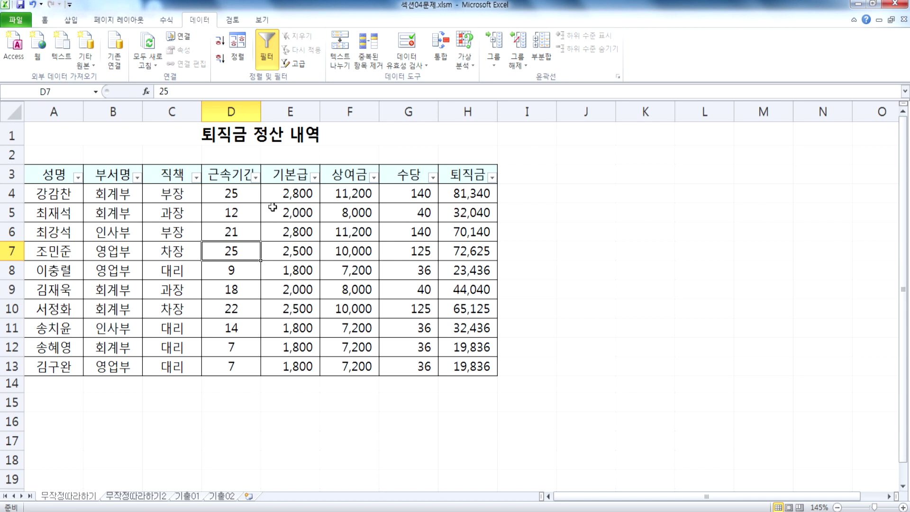
click(256, 177)
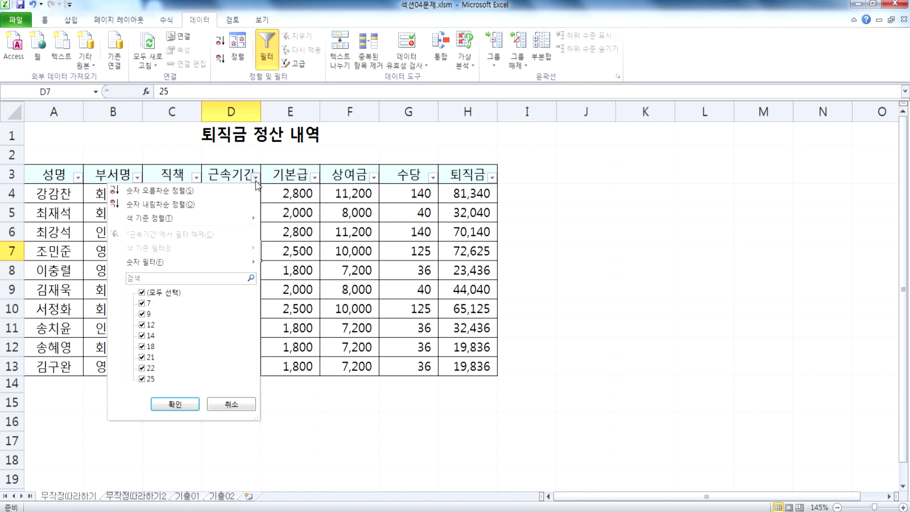
click(142, 303)
click(141, 314)
click(141, 325)
click(142, 335)
click(142, 293)
click(228, 404)
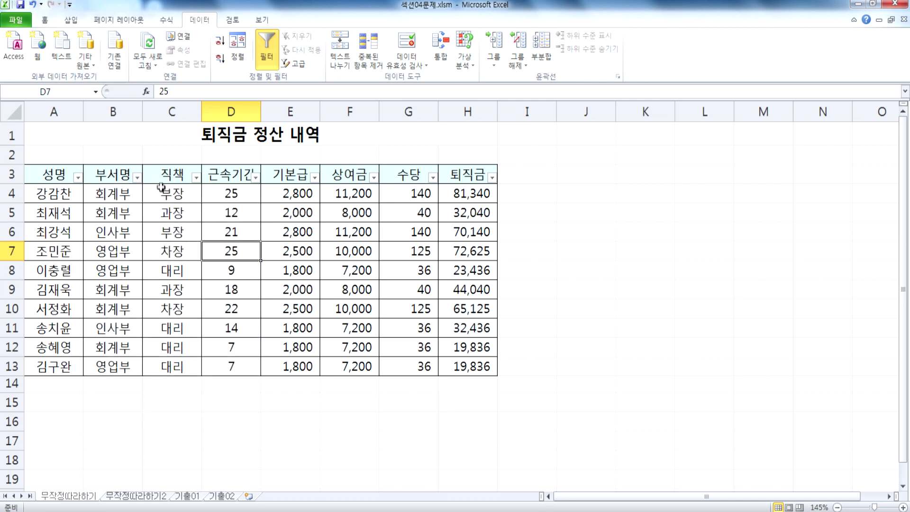
click(198, 172)
click(196, 177)
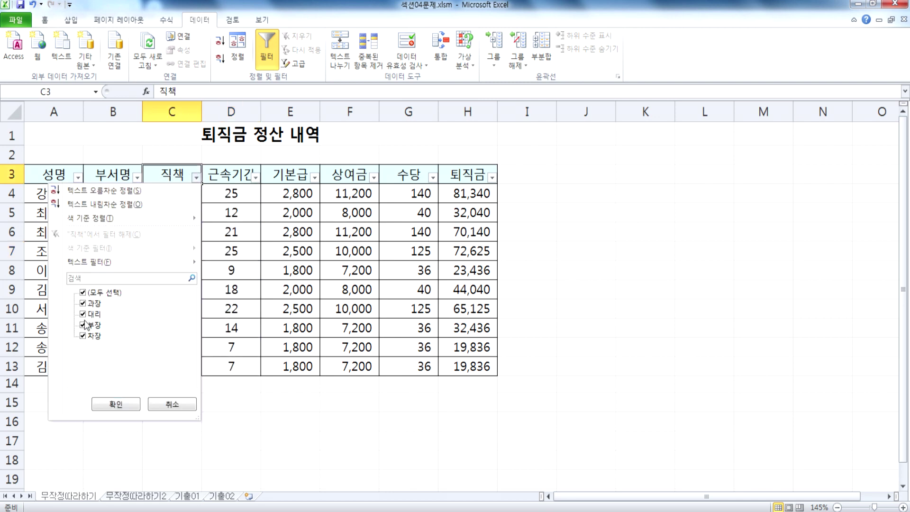
click(166, 407)
Step: Deselect 7, 9, 12 and 14 in the 근속기간 filter list and reselect all values
click(256, 177)
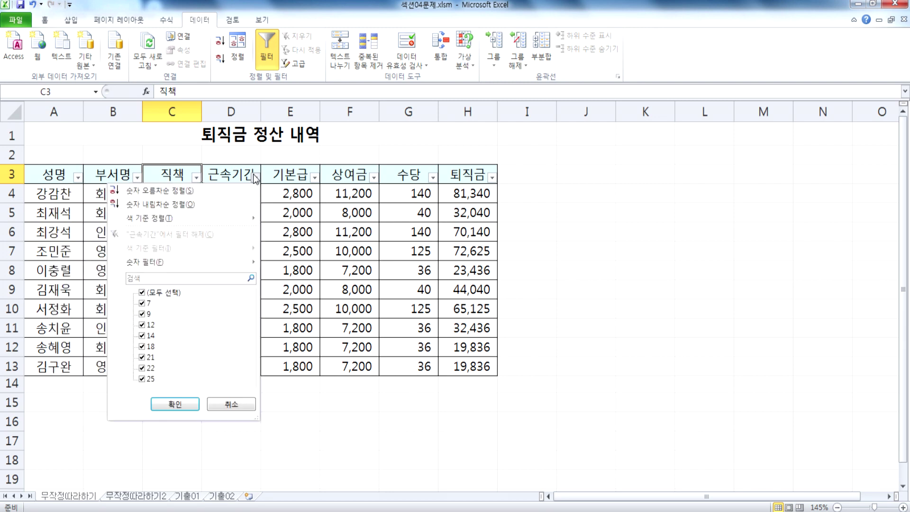
mouse_move(164, 264)
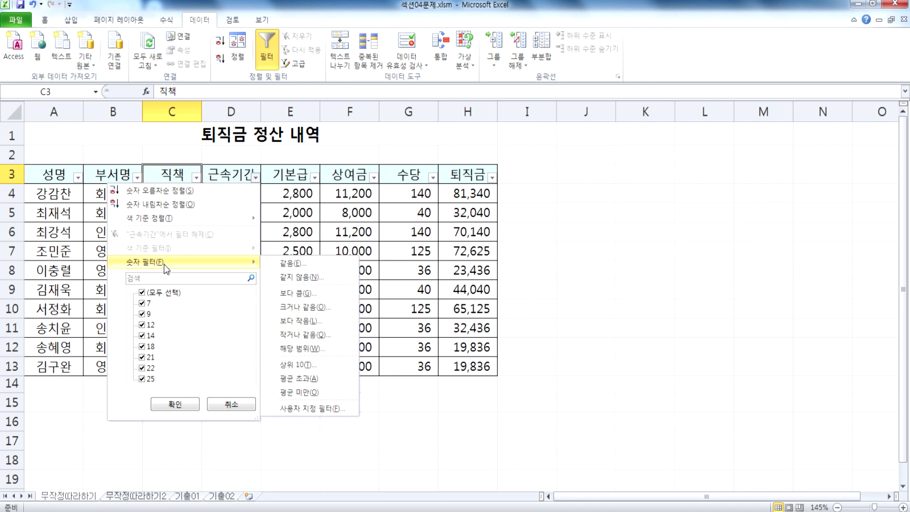
click(142, 304)
click(142, 314)
click(142, 325)
click(142, 336)
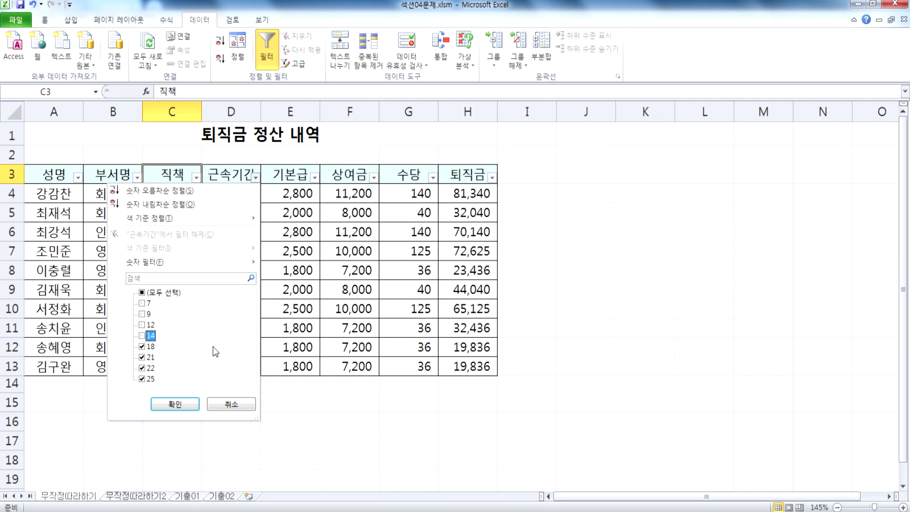
click(154, 350)
click(142, 293)
Step: Filter the 근속기간 column with a number filter of greater than or equal to 15
mouse_move(224, 265)
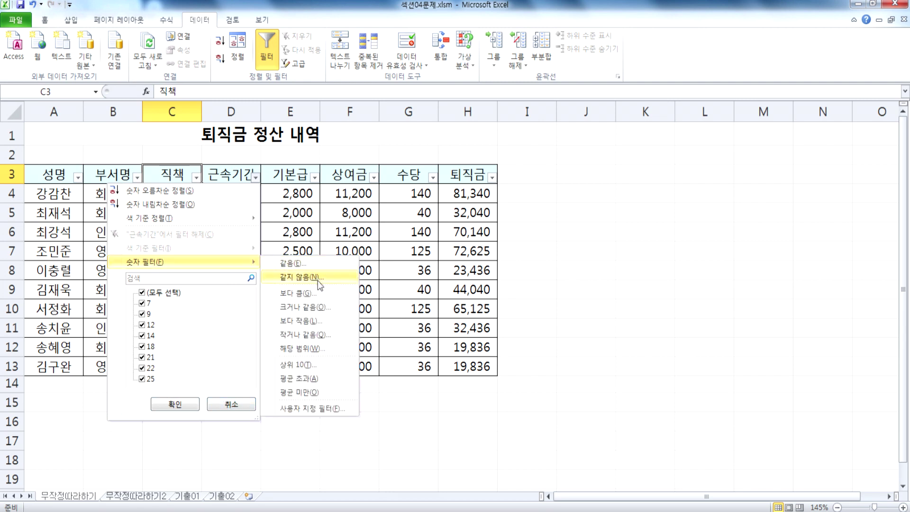
click(313, 309)
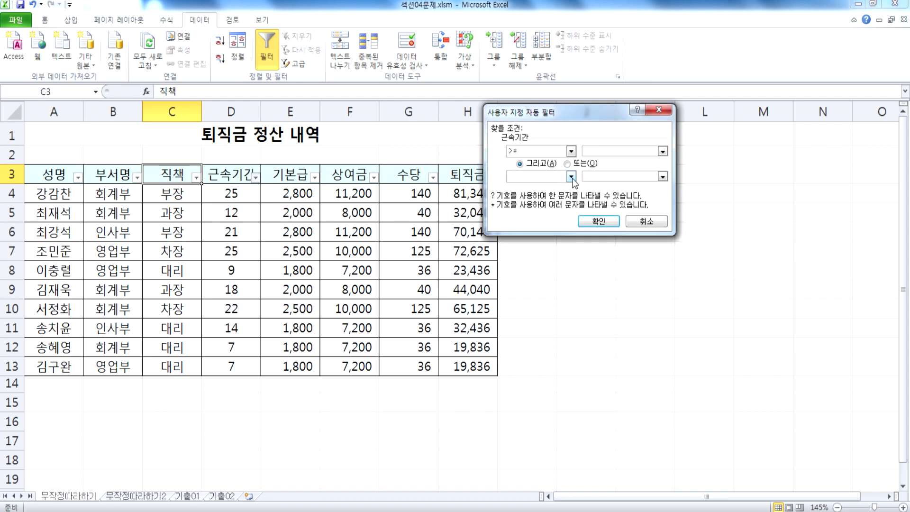
text(15)
key(Return)
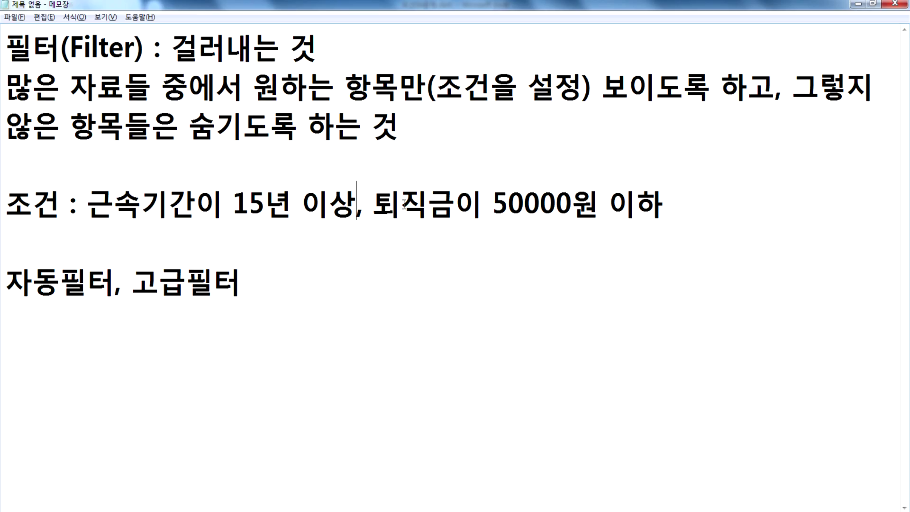
Step: Review the "퇴직금이 50000원 이하" condition and the words 이하 and 이상 in the Notepad notes, and return to Excel
drag(374, 202, 664, 202)
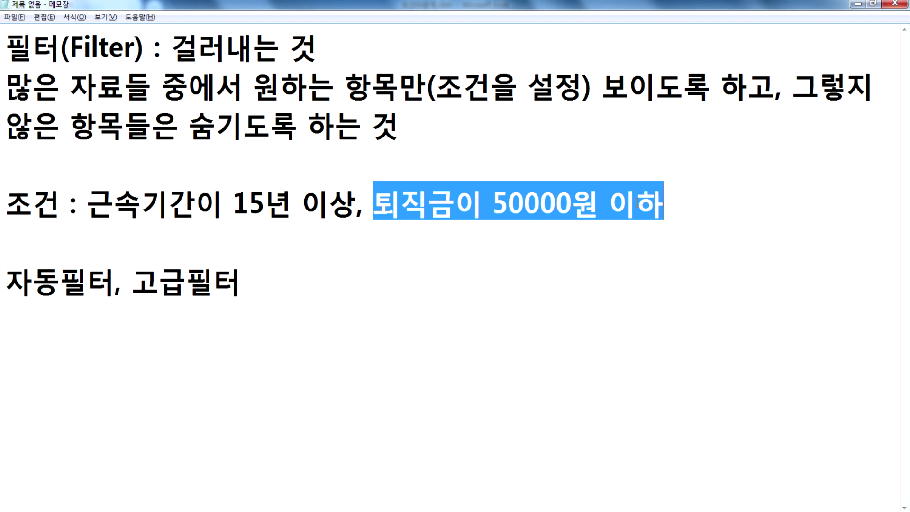
click(456, 230)
drag(610, 202, 663, 203)
drag(303, 205, 344, 205)
click(344, 232)
key(alt+Tab)
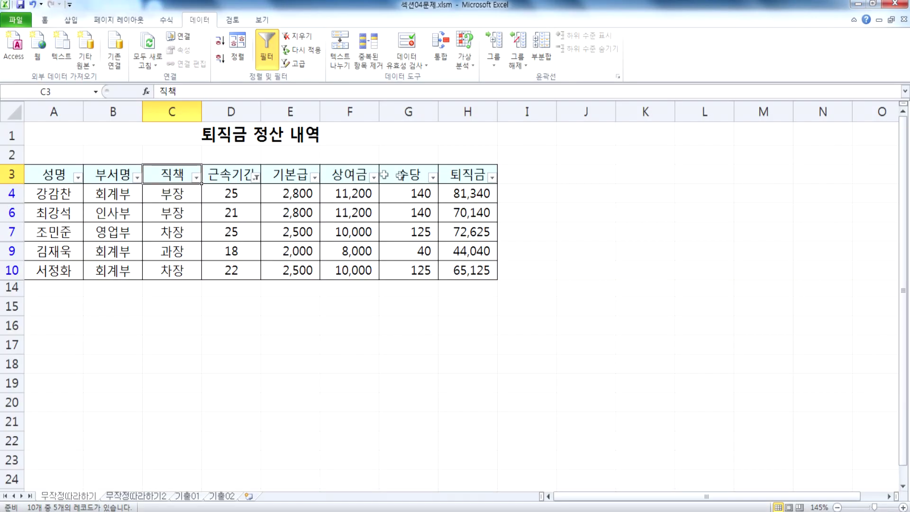
Step: Filter the 퇴직금 column with a number filter of less than or equal to 50000
click(493, 177)
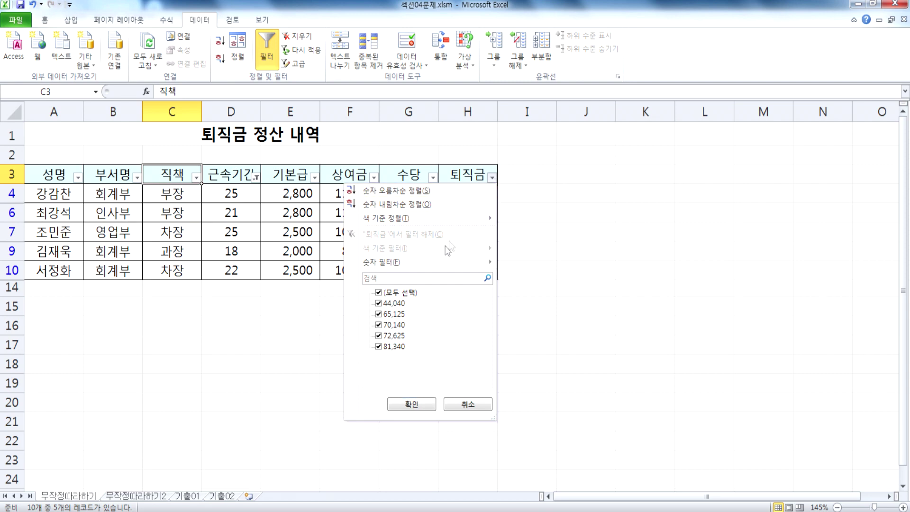
mouse_move(437, 266)
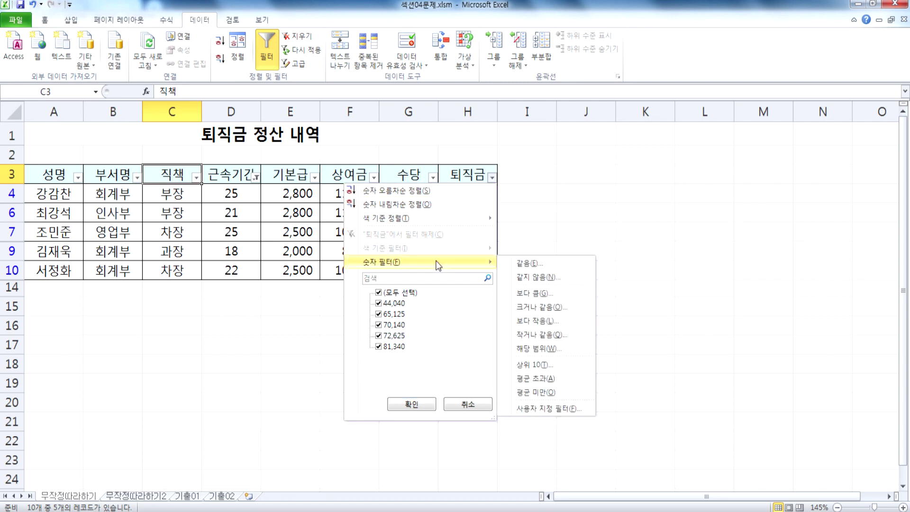
click(536, 335)
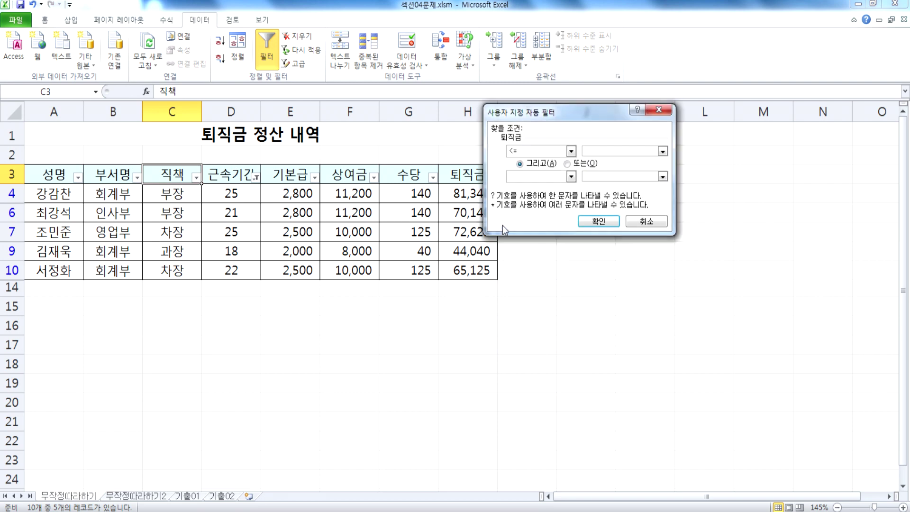
text(50000)
click(608, 222)
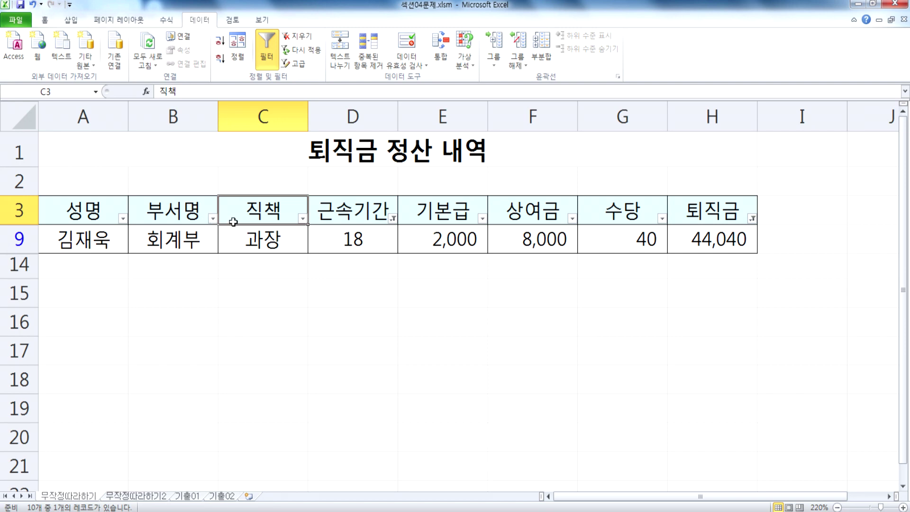
Step: Clear the 근속기간 and 퇴직금 filter conditions, and turn the table's filter off and on again
scroll(260, 248, down, 3)
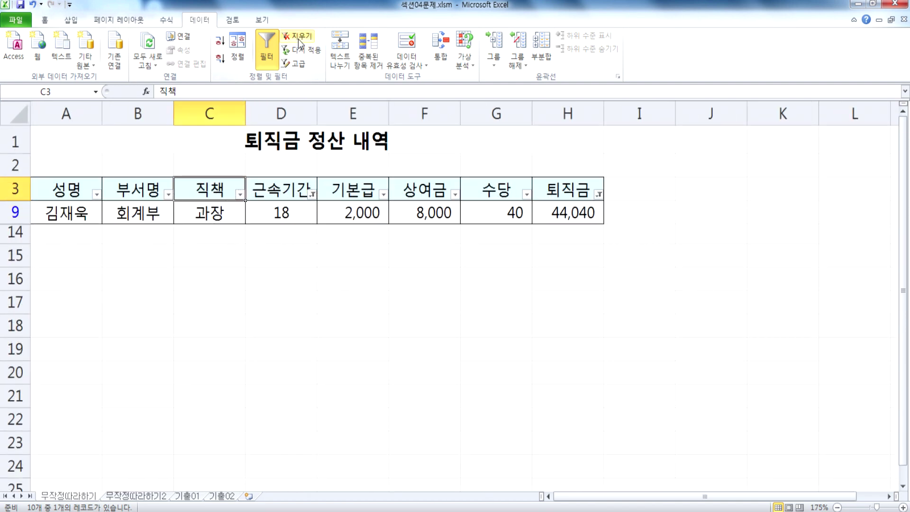
click(313, 194)
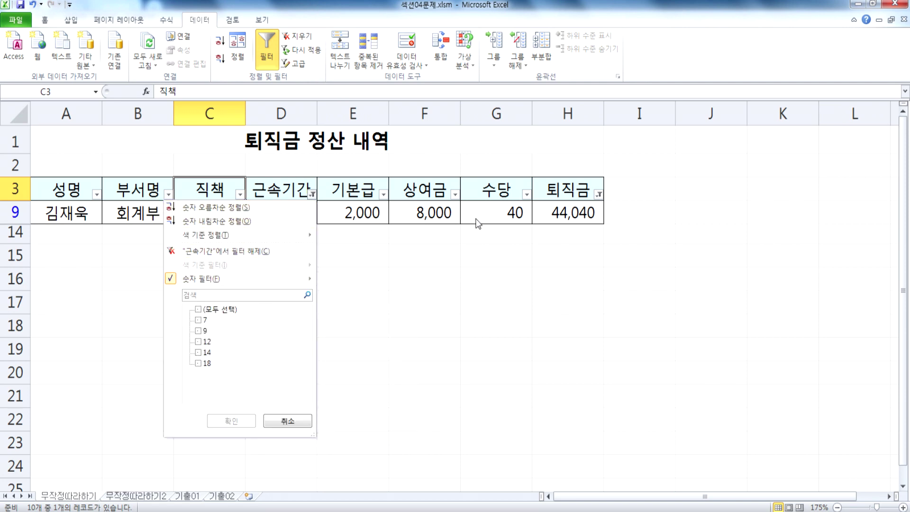
click(600, 200)
click(599, 196)
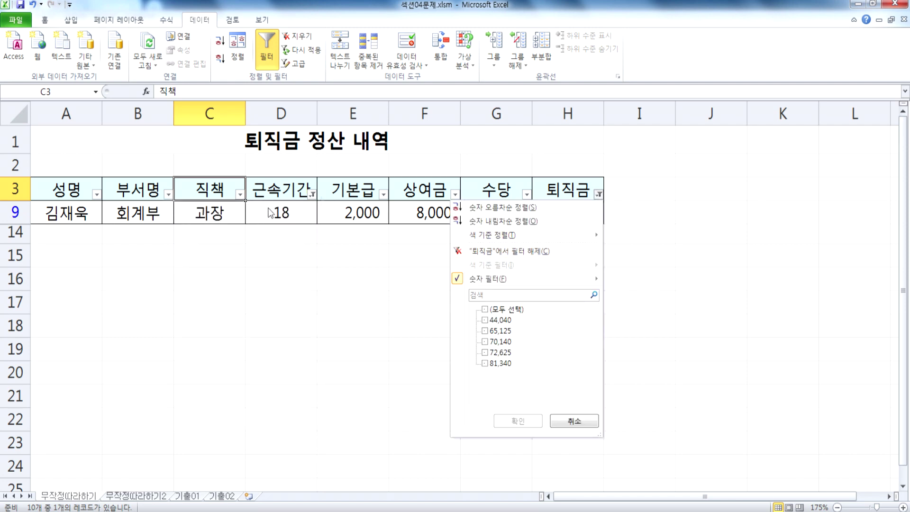
key(Escape)
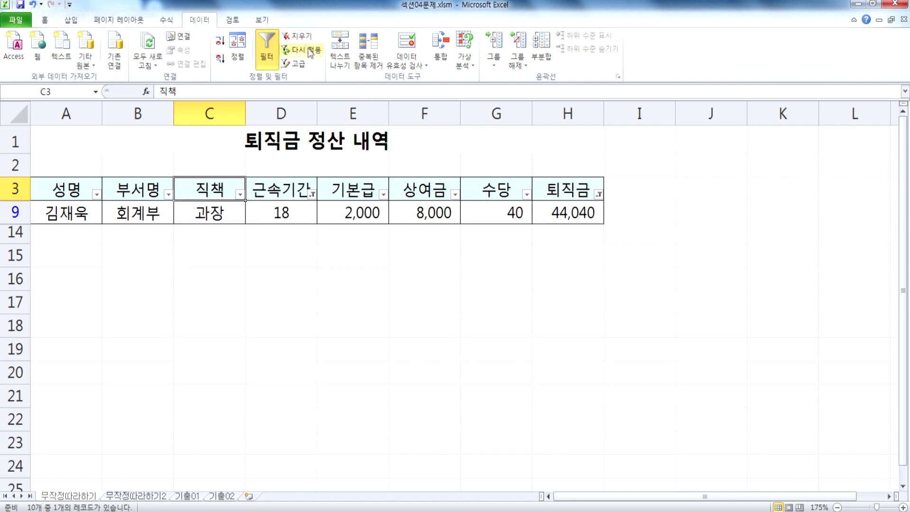
click(298, 36)
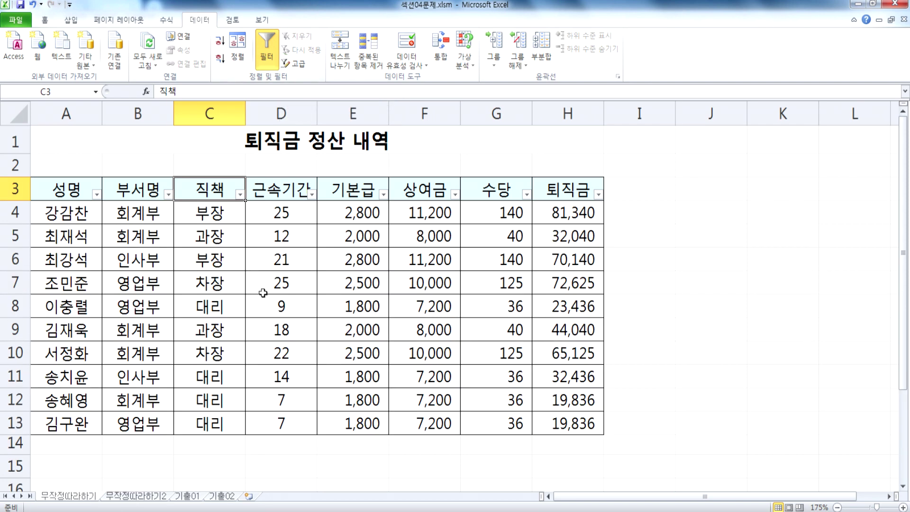
click(265, 50)
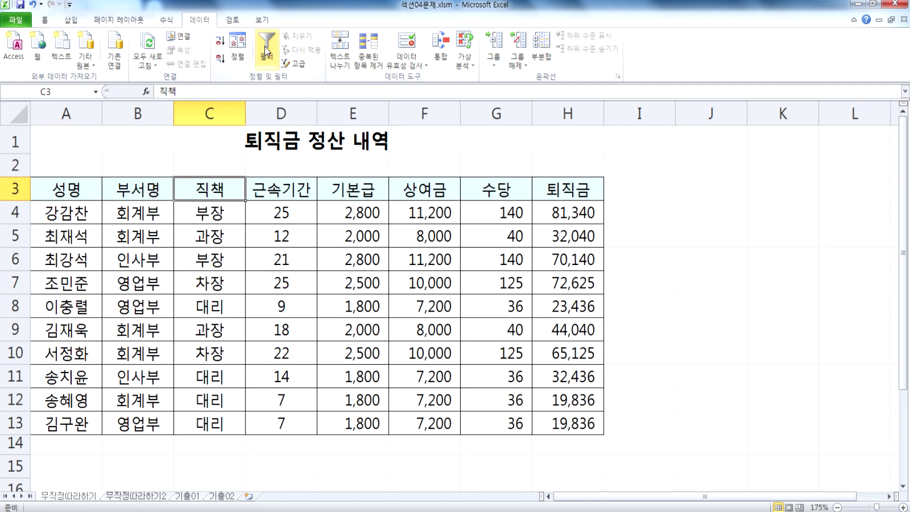
click(265, 51)
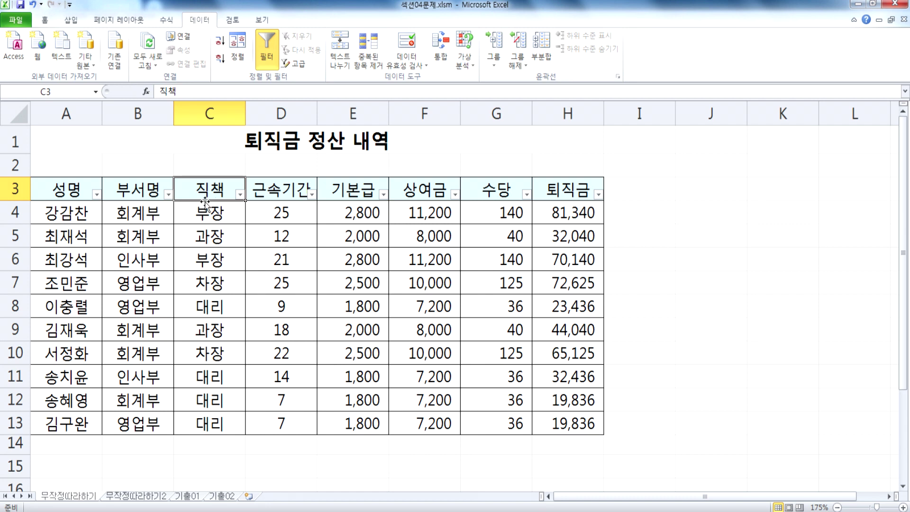
Step: Filter the 직책 column to show only 부장, excluding 과장, 대리 and 차장, and clear that filter again
click(241, 194)
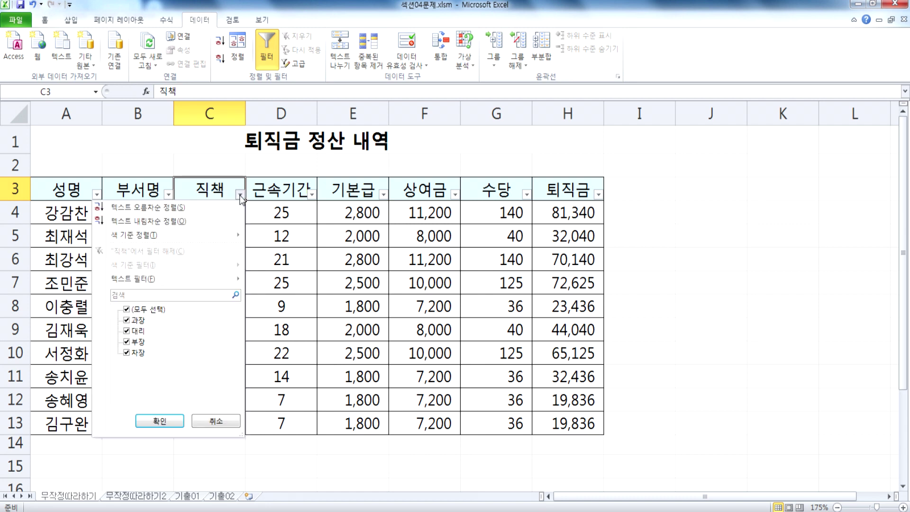
click(127, 321)
click(126, 332)
click(127, 353)
click(160, 421)
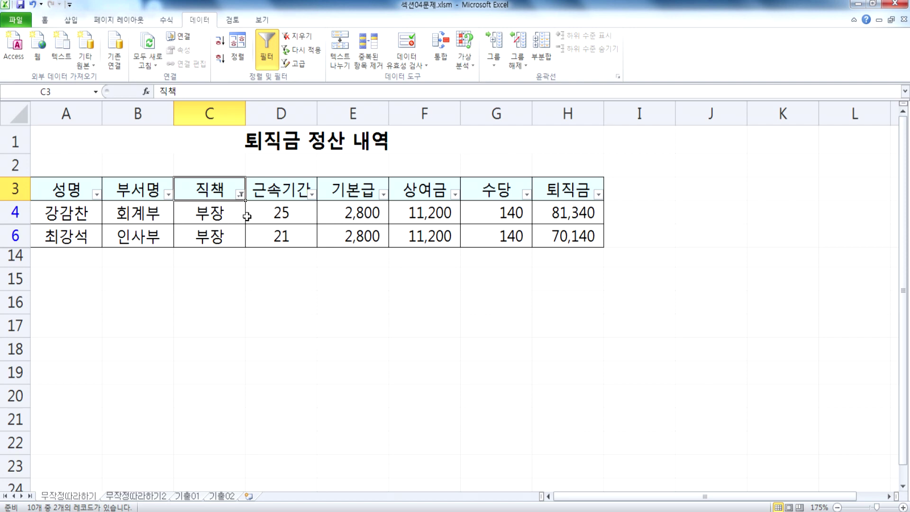
click(296, 39)
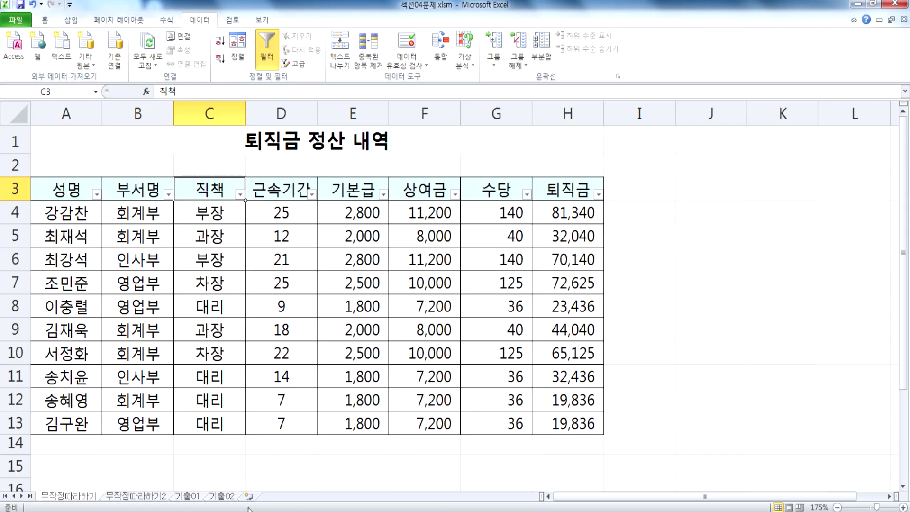
Step: Switch to the Notepad notes and duplicate the condition line directly below the original
key(alt+Tab)
key(Up)
key(shift+Down)
key(ctrl+c)
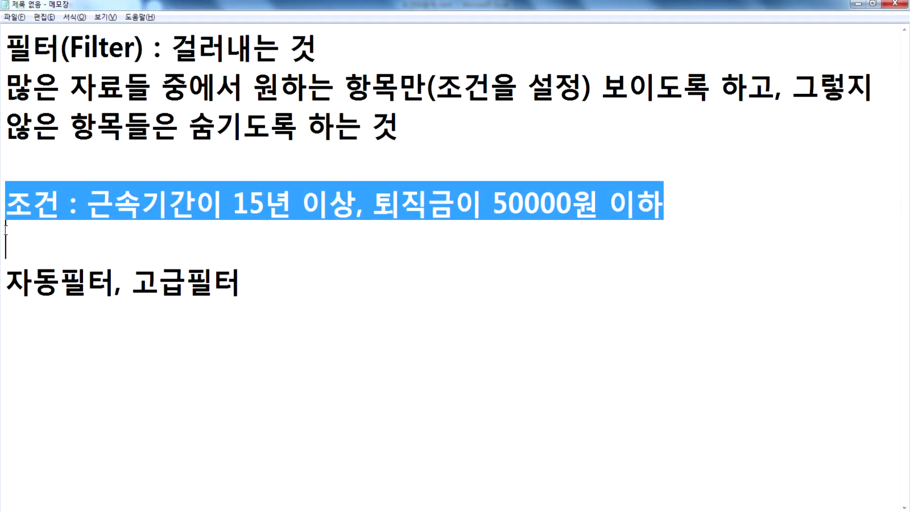
click(14, 246)
key(ctrl+v)
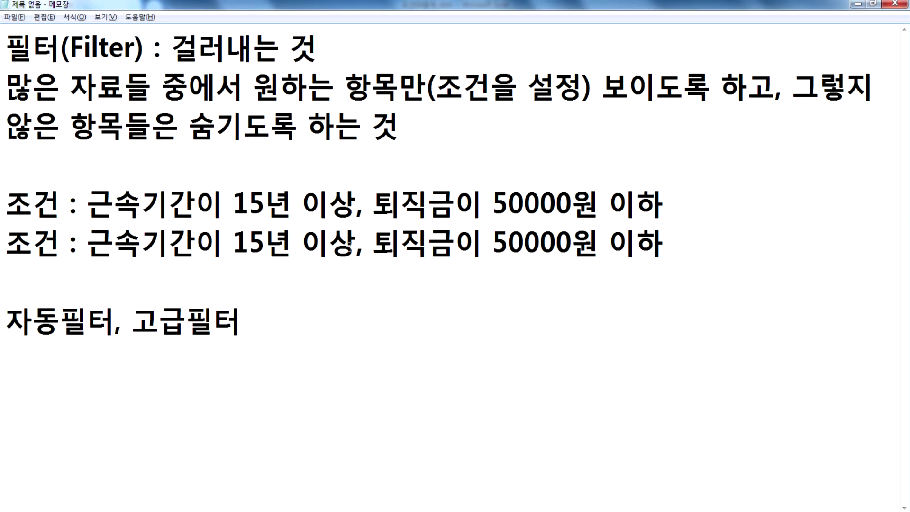
Step: Reword the first condition line to "15년 이상이고" and the duplicated line to "15년 이상이거나"
click(357, 205)
text(이고)
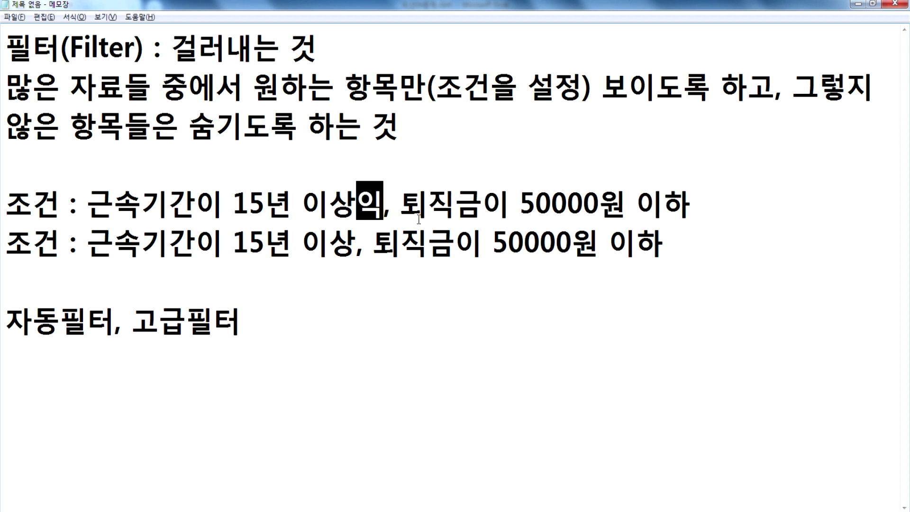
key(Down)
key(Left)
key(Left)
key(Left)
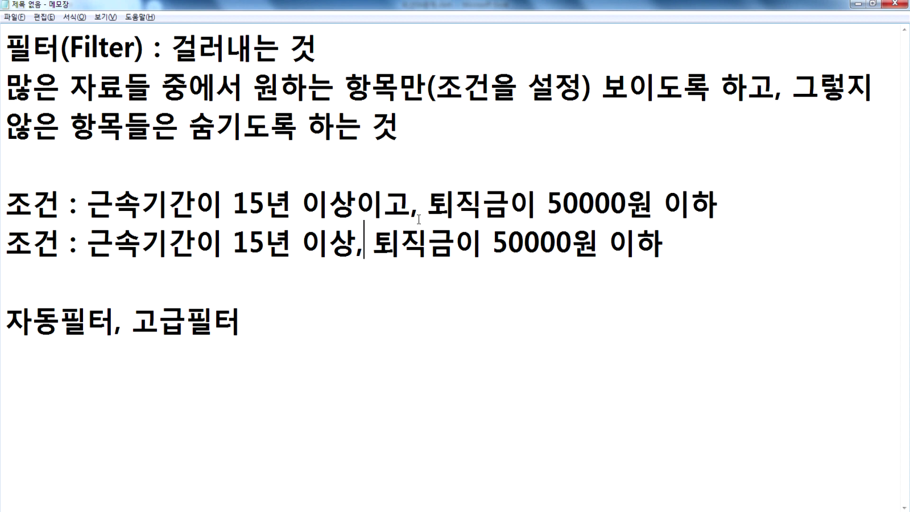
text(이거나)
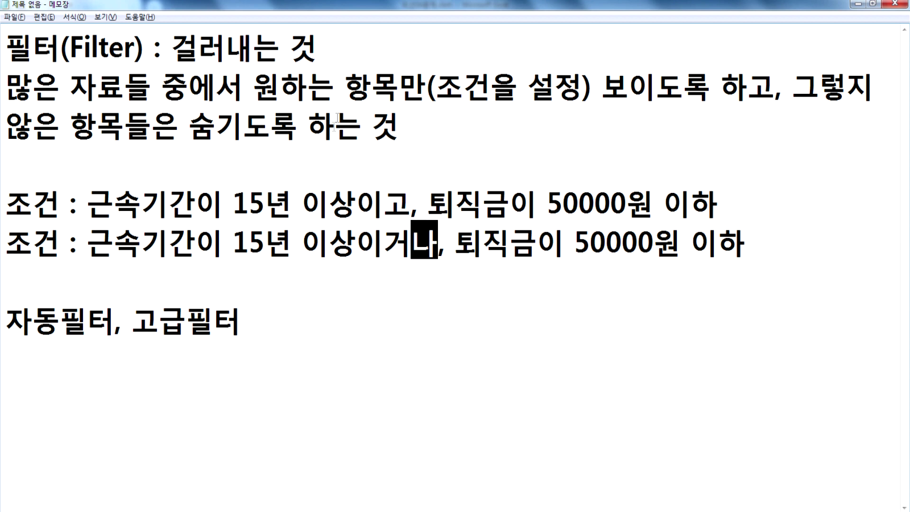
drag(142, 199, 379, 199)
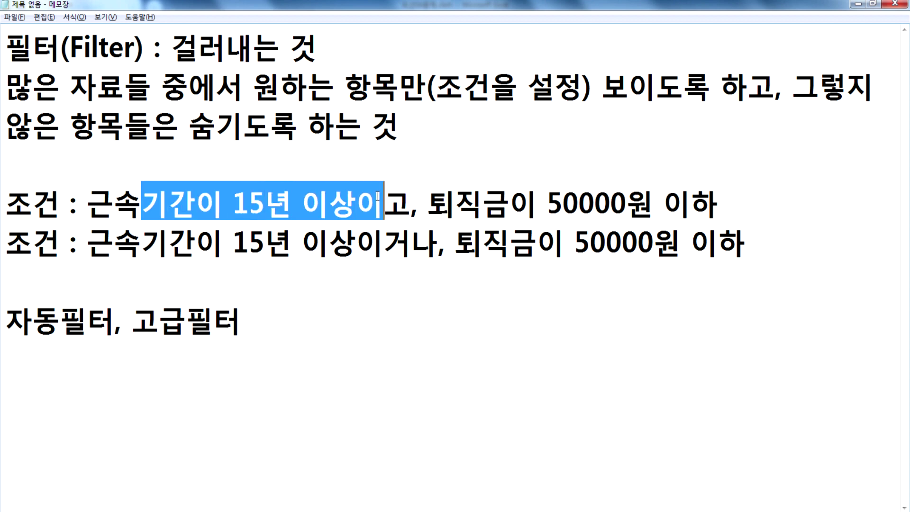
drag(483, 199, 679, 200)
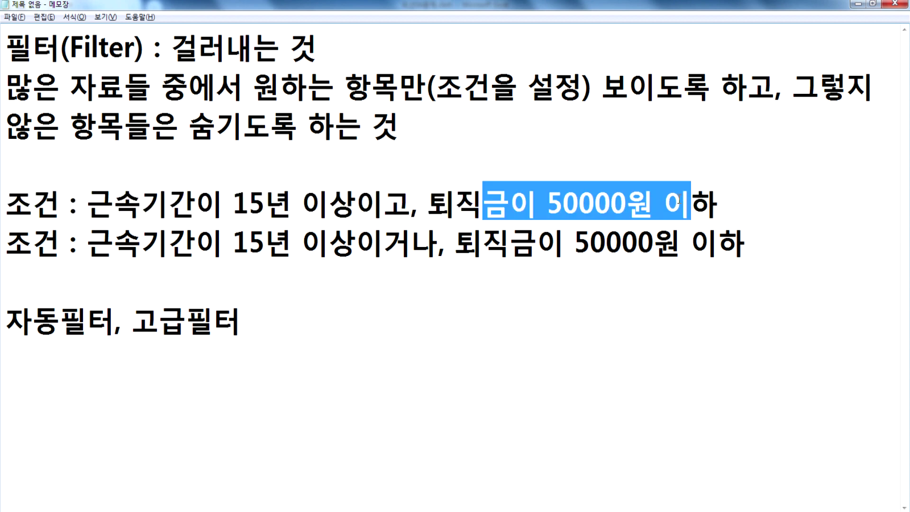
drag(142, 244, 332, 243)
drag(511, 244, 673, 245)
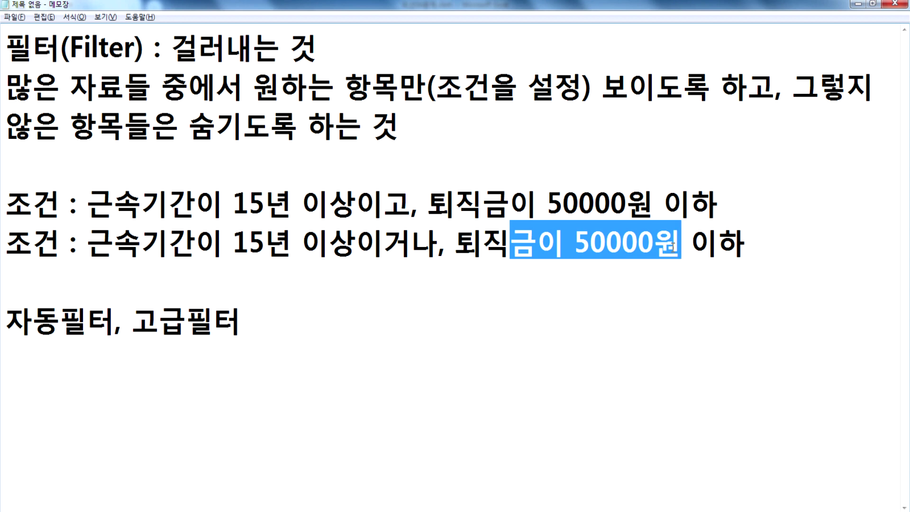
Step: Append "(자동필터 O)" to the end of the first condition line
click(776, 198)
text((자동필터)
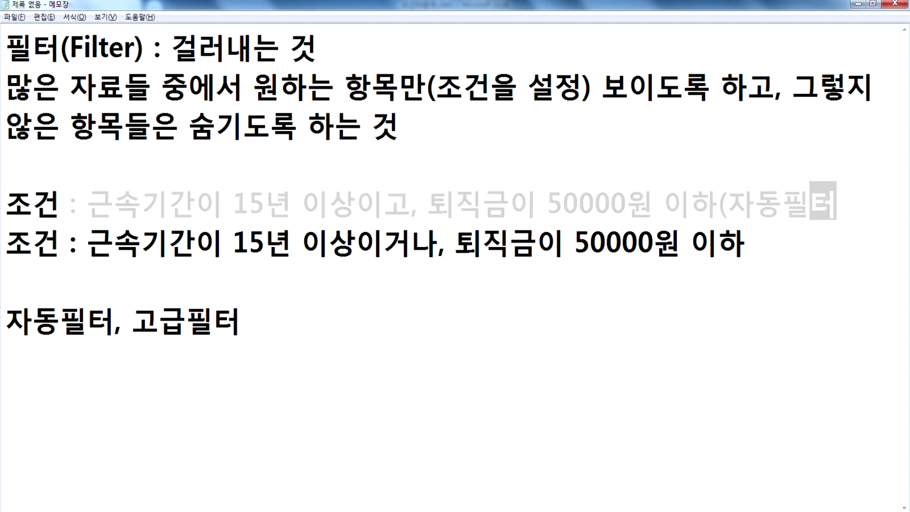
text( o)
key(BackSpace)
text(O)
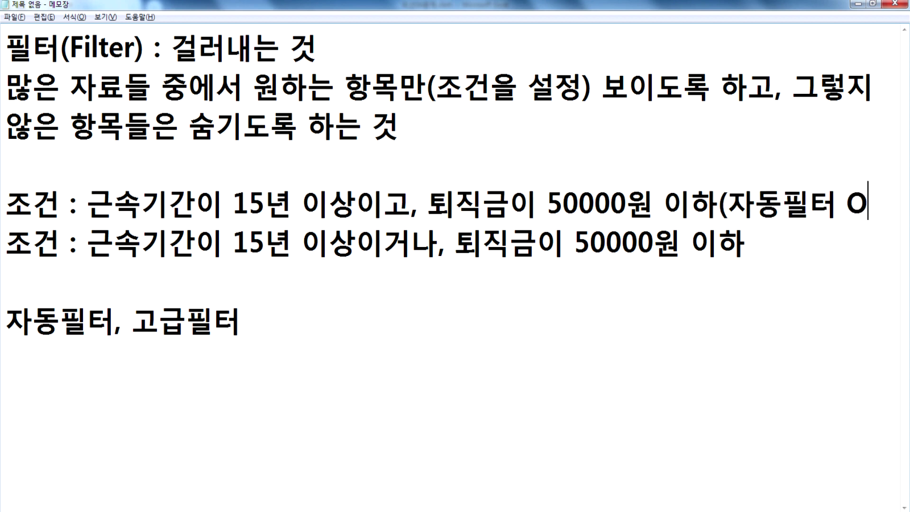
text())
Step: Copy the bracketed 자동필터 remark to the end of the second condition line and change it to "(자동필터 X)"
key(shift+Left)
key(shift+Left)
key(shift+Left)
key(shift+Left)
key(shift+Left)
key(shift+Left)
key(shift+Left)
key(shift+Left)
key(shift+Left)
key(shift+Left)
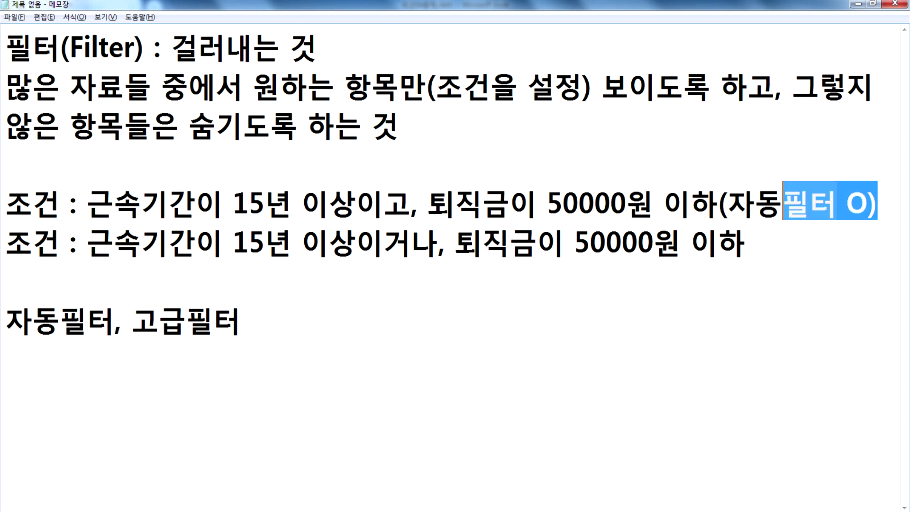
key(shift+Right)
key(shift+Right)
key(shift+Right)
key(shift+Left)
key(ctrl+c)
key(Down)
key(End)
key(ctrl+v)
key(Left)
text(X₩)
key(BackSpace)
key(Delete)
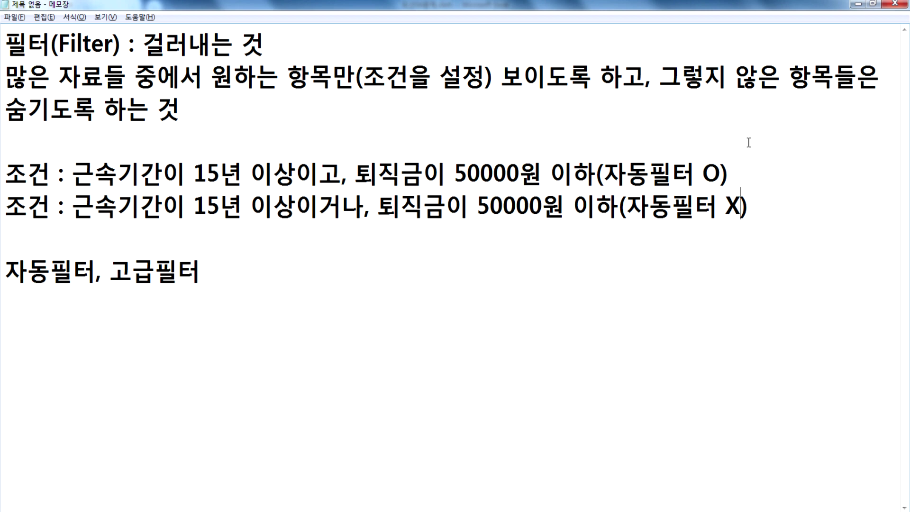
drag(722, 173, 647, 167)
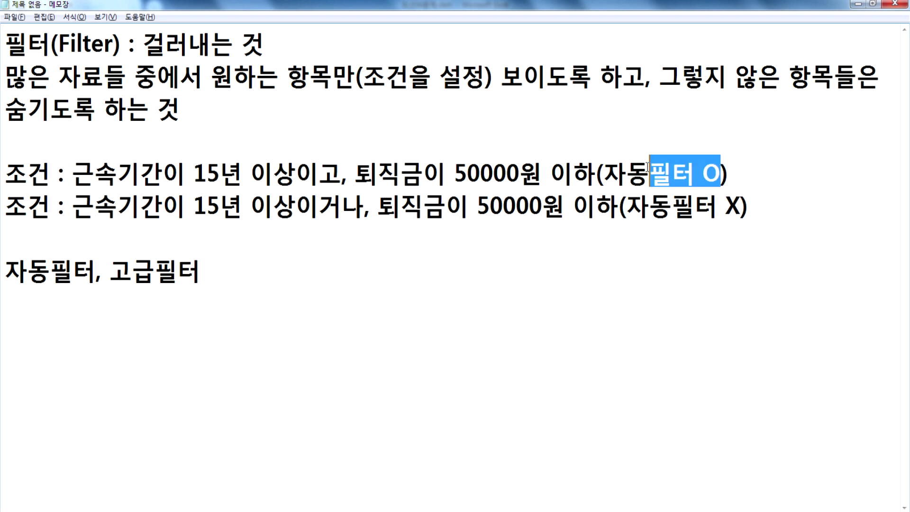
click(740, 206)
click(141, 171)
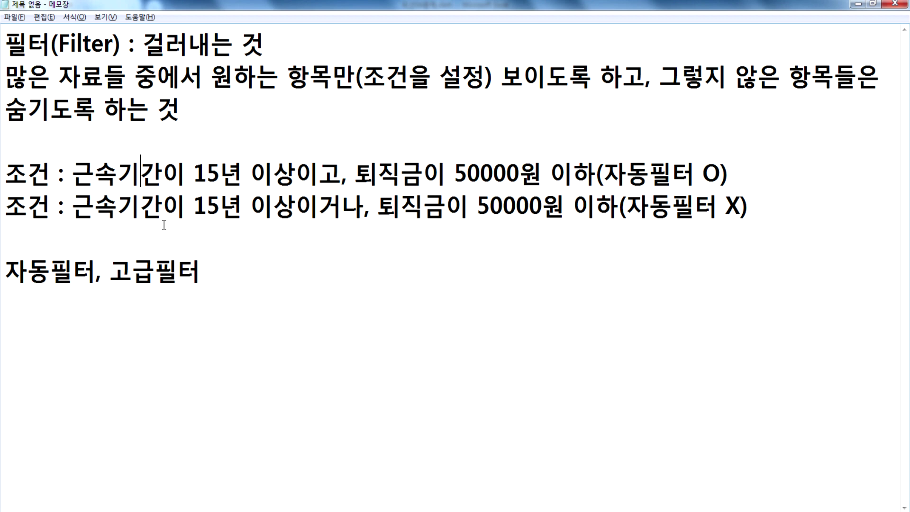
Step: Split the last line after "자동필터" so that ", 고급필터" stands three lines below it
click(97, 267)
key(Return)
key(Return)
key(Return)
key(Left)
key(Left)
key(Left)
Step: Complete the 자동필터 line with ": 서로 다른 항목에서는 AND(그리고) 조건만 가능"
text(: gkd)
key(BackSpace)
key(BackSpace)
key(BackSpace)
text(서로 다른 항목에서는 )
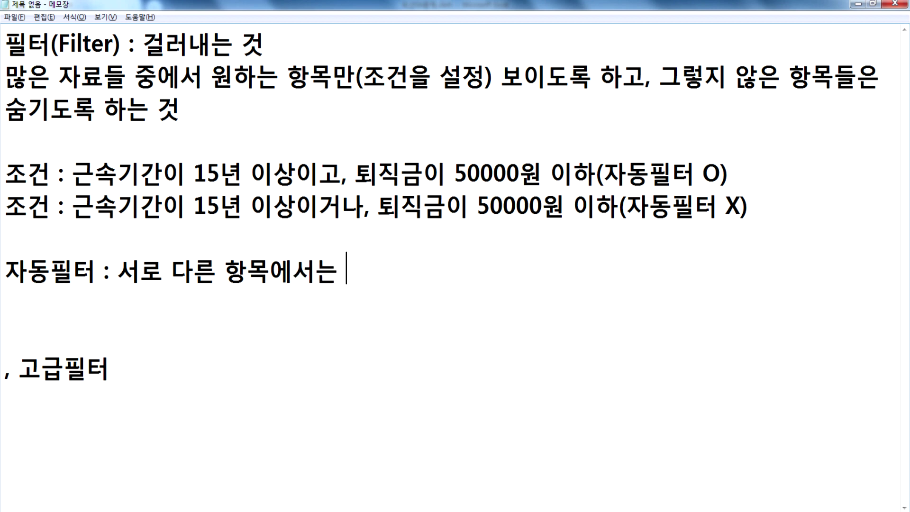
text(a)
key(BackSpace)
text(AN)
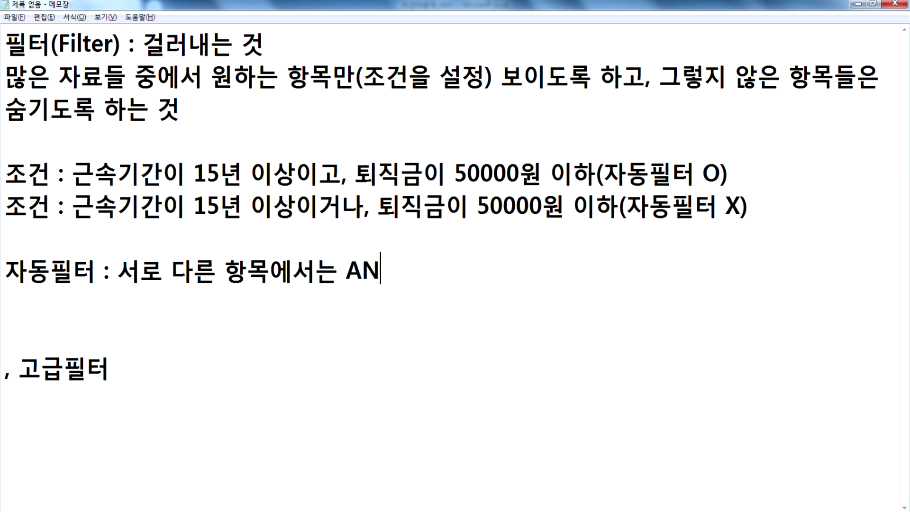
text(D(RMF)
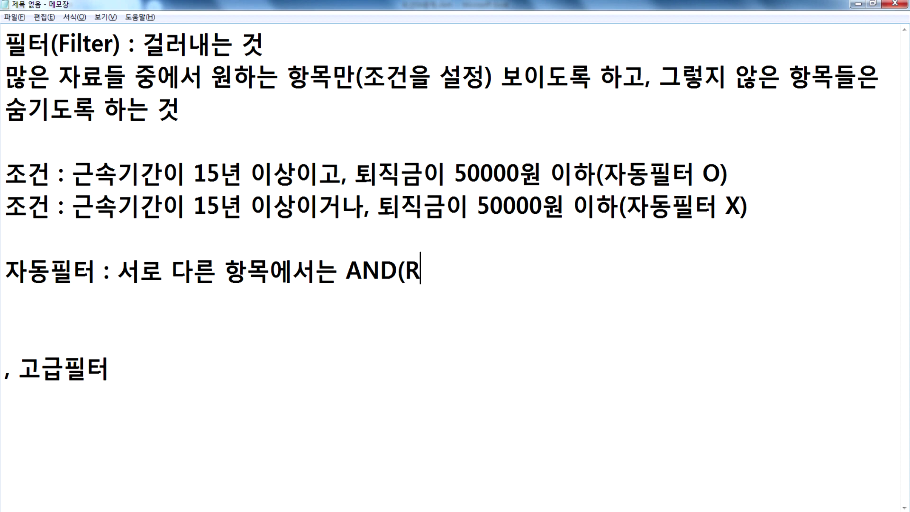
key(BackSpace)
key(BackSpace)
key(BackSpace)
text(그리고)
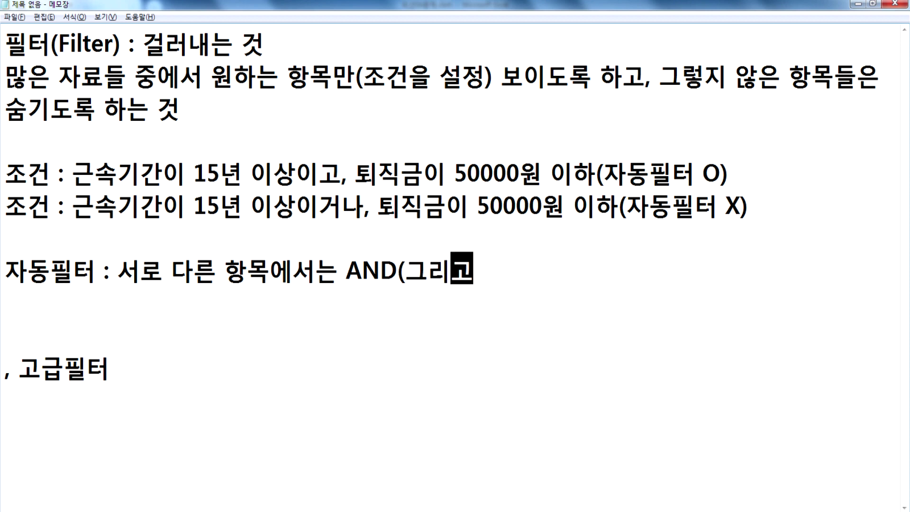
text() 조건만 가능)
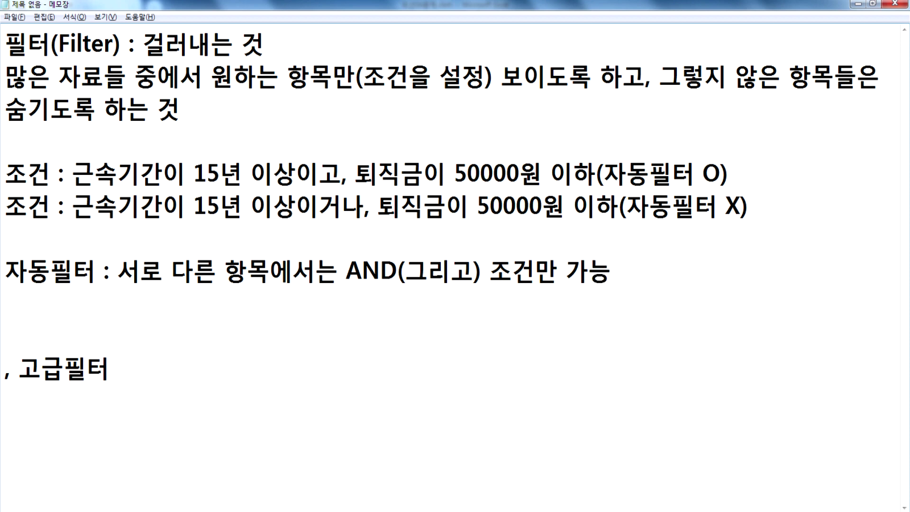
Step: Continue the 자동필터 note with ", 같은 항목에선 AND, OR(또는) 조건이 가능하다."
text(, 같은 ㅎ)
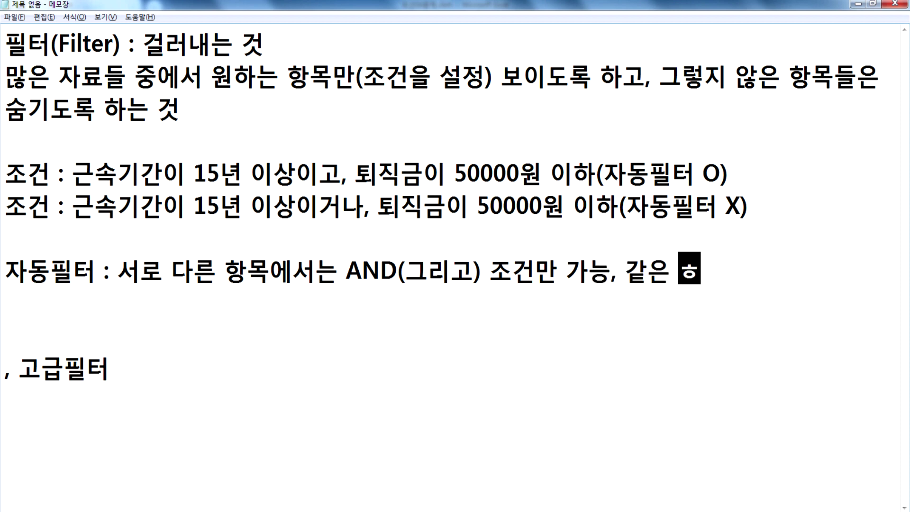
text(ㅇ목에선 )
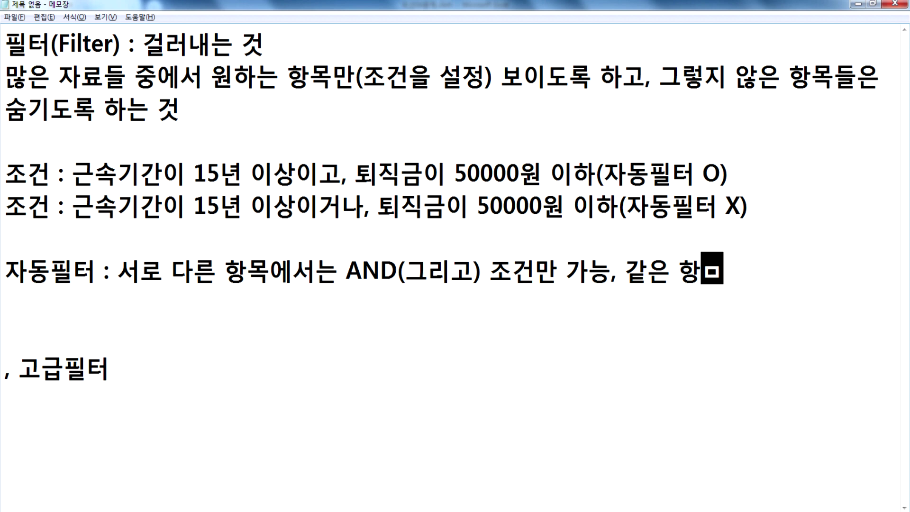
text(AND)
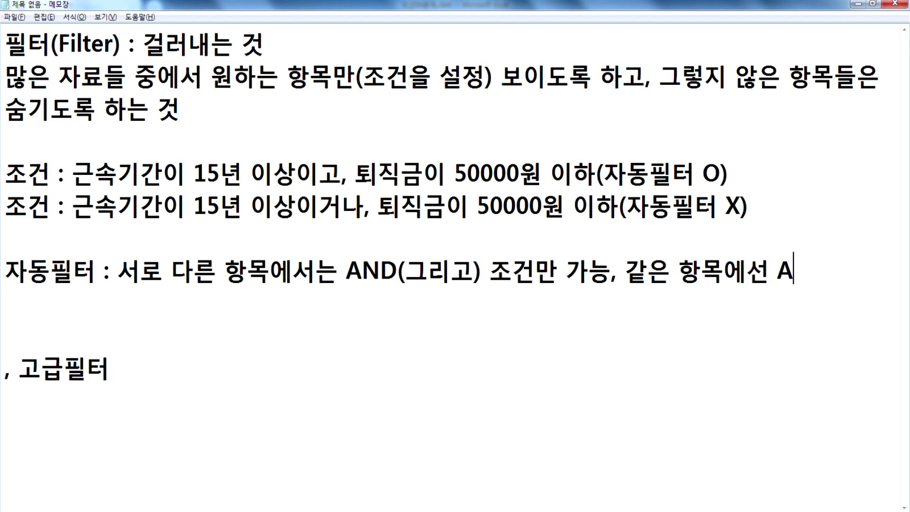
text(, )
text(OR)
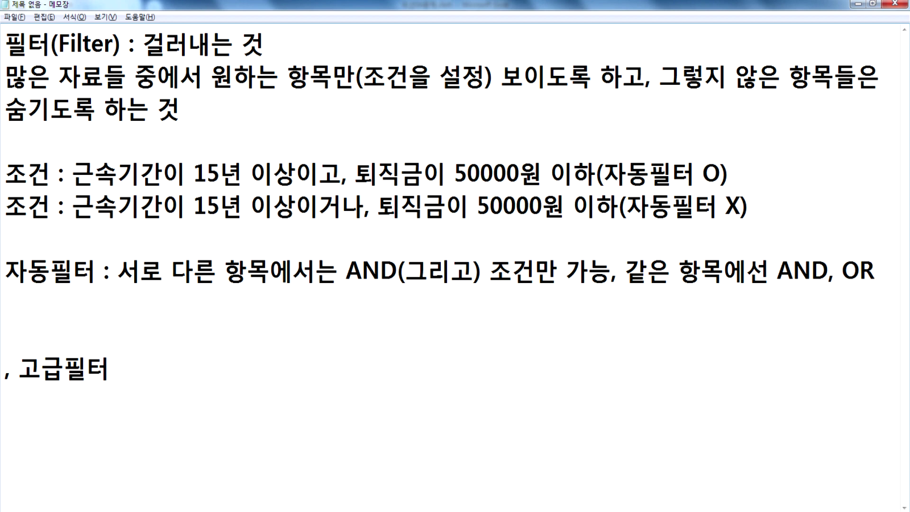
text((또는)
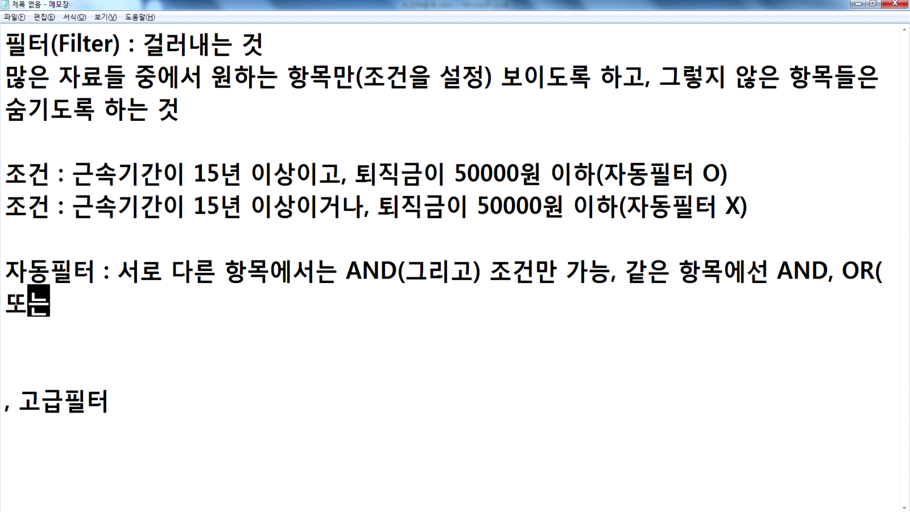
text() WH)
key(BackSpace)
key(BackSpace)
key(Hangul)
text(조건이 가능하다.)
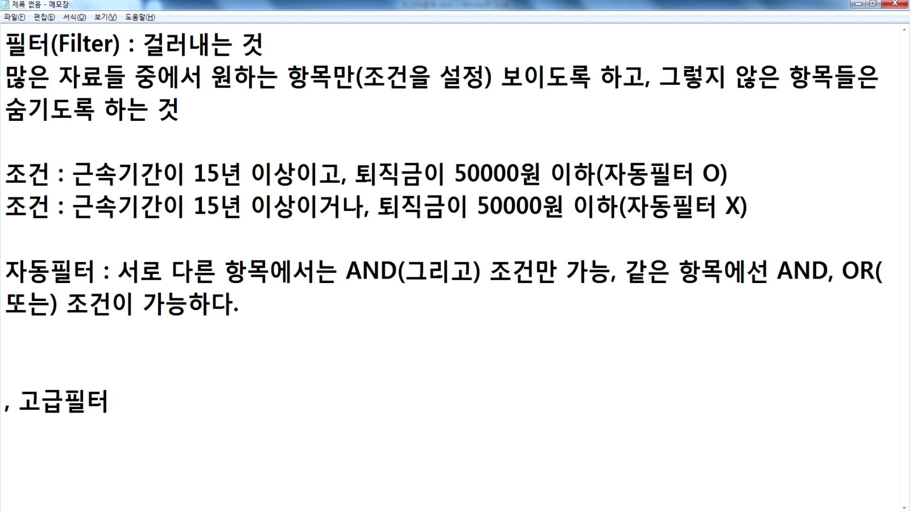
Step: Switch to the Excel workbook and look over the 직책 and 부서명 columns in turn
key(alt+Tab)
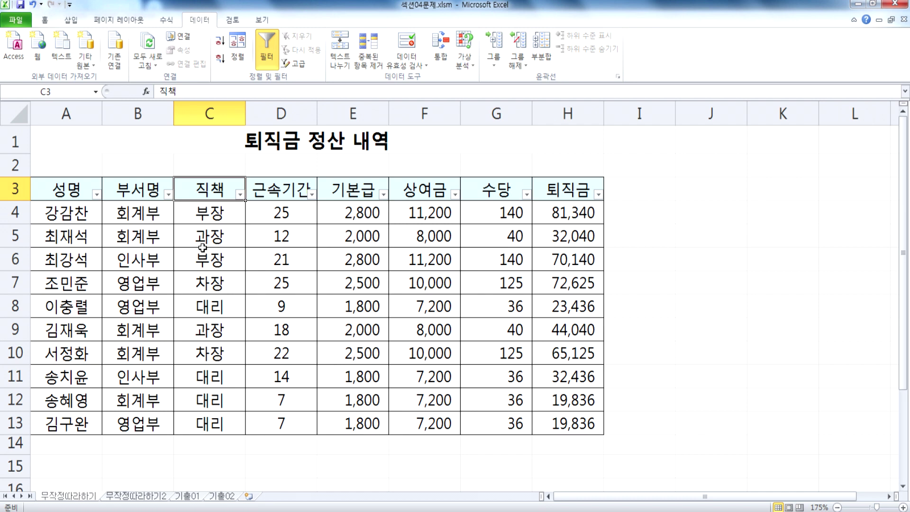
click(206, 114)
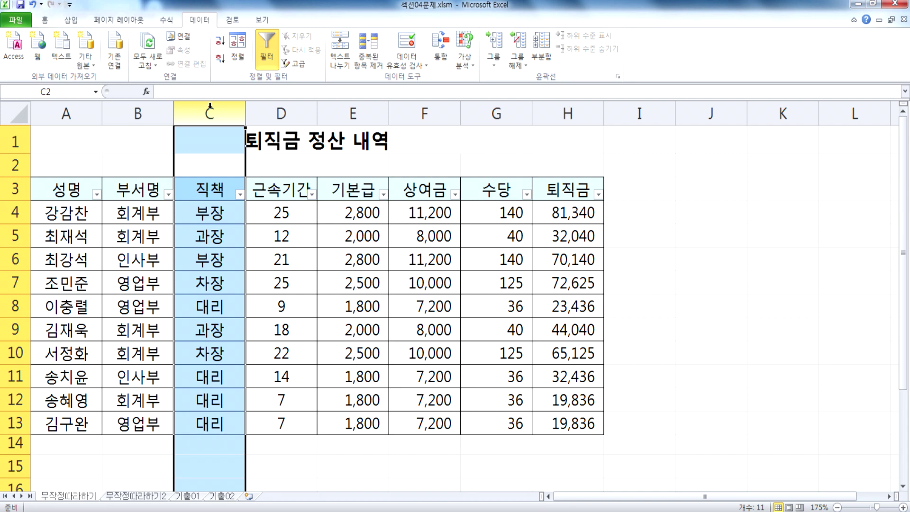
click(139, 107)
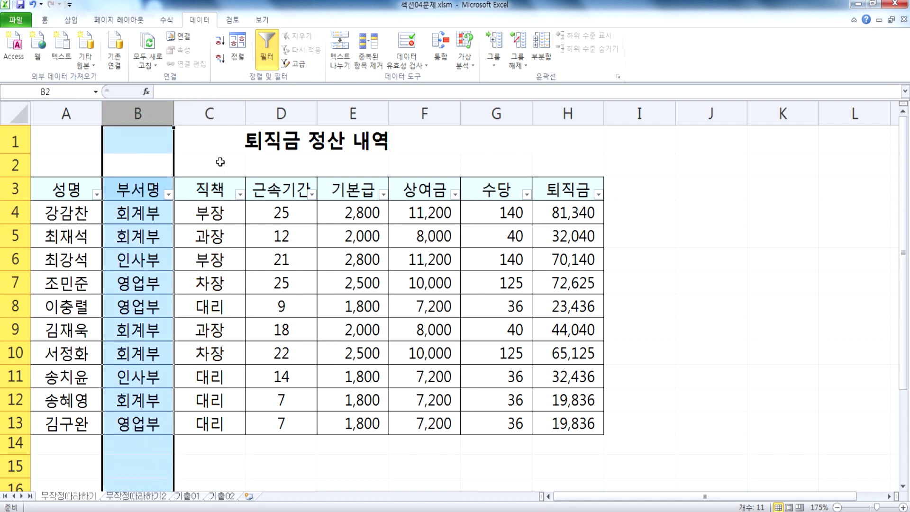
click(208, 109)
click(151, 110)
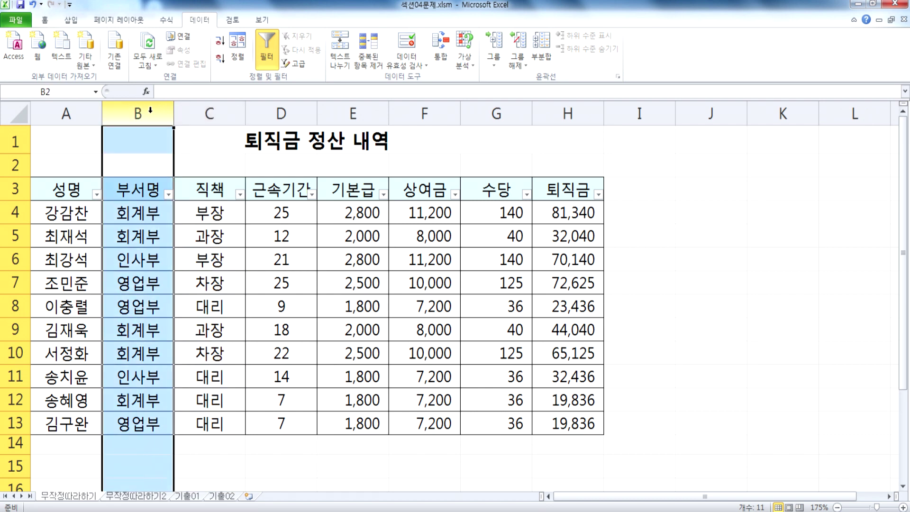
Step: Filter the 직책 column to show only 부장
click(219, 264)
click(240, 194)
click(126, 309)
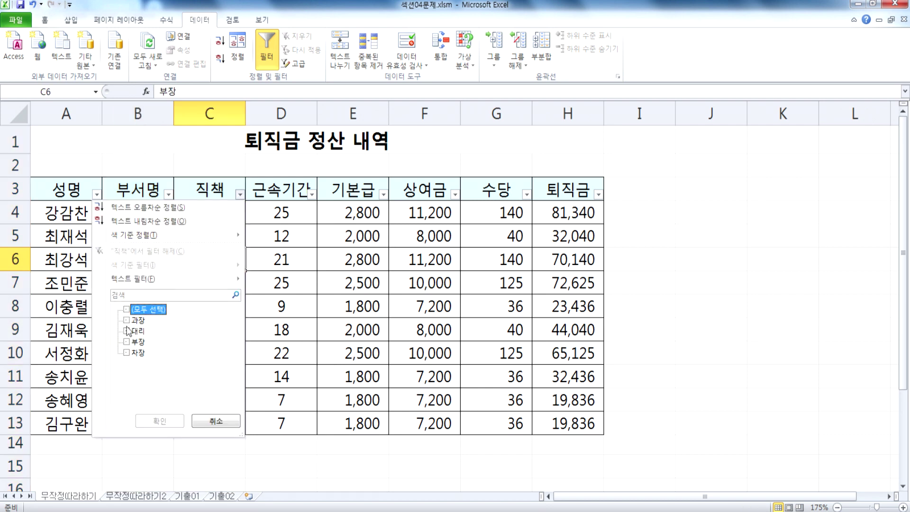
click(127, 341)
click(160, 421)
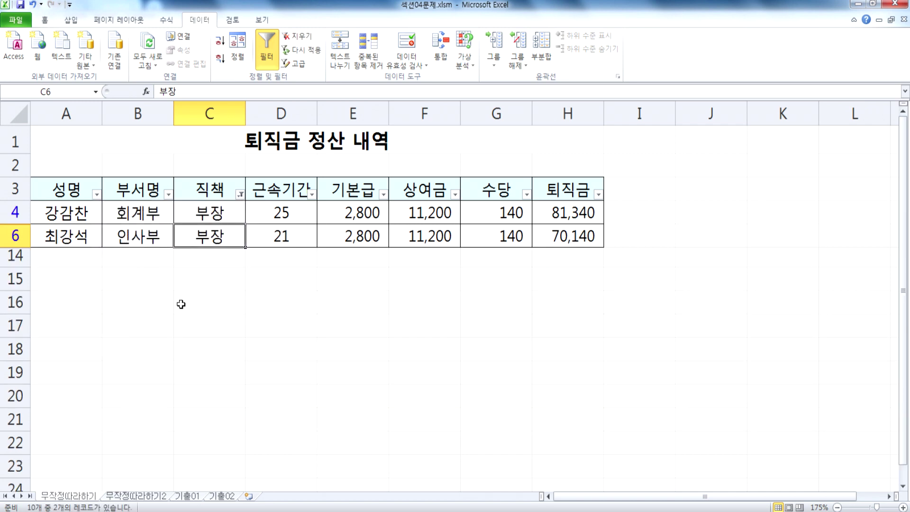
Step: Filter the 부서명 column to show only 회계부, and clear all filter conditions of the table
click(168, 194)
click(67, 320)
click(88, 421)
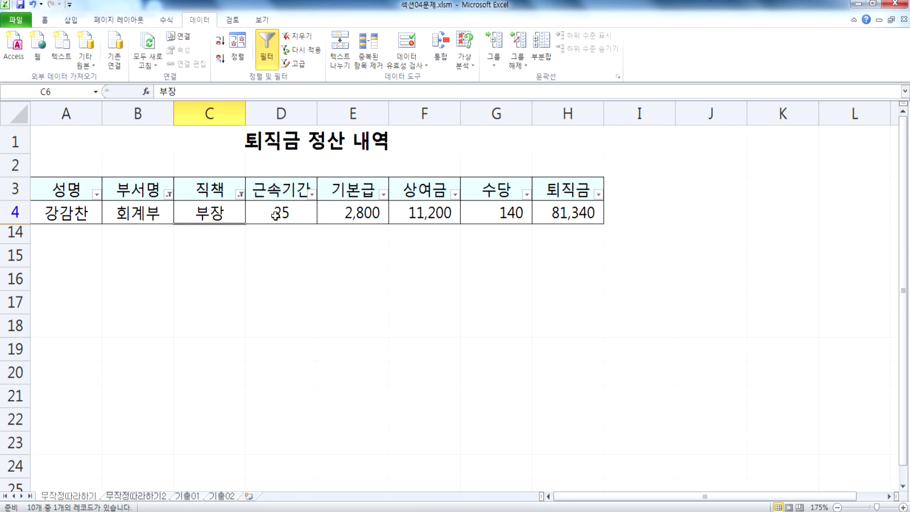
click(297, 36)
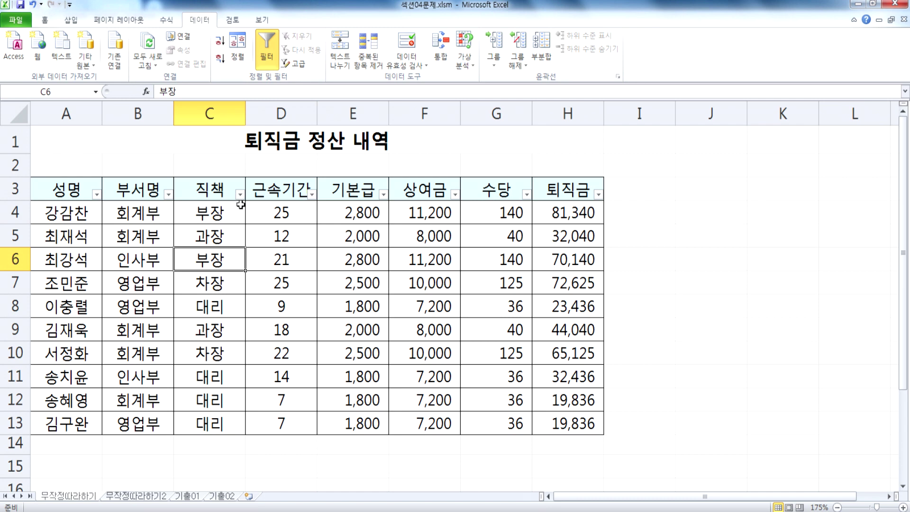
Step: Switch to the Notepad notes and remove the comma and extra blank lines before "고급필터", leaving one empty line above it
key(alt+Tab)
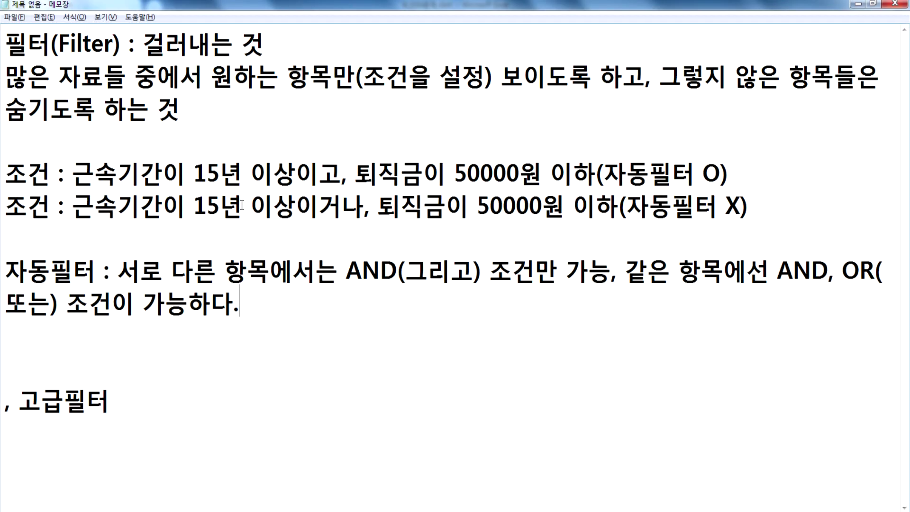
click(78, 329)
key(Delete)
key(Delete)
key(Delete)
key(Delete)
key(Return)
Step: Complete the "고급필터" note line with ": 서로 다른 항목 또는 서로 같은 항목에서 AND, OR 조건을 사용할 수 있다."
key(End)
text(: 서)
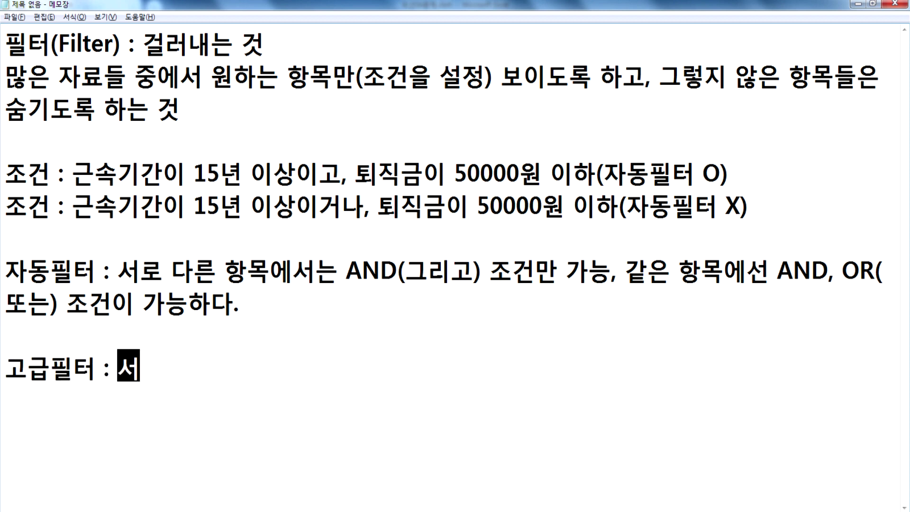
text(로 다르ㄴ 항목 ㄸ)
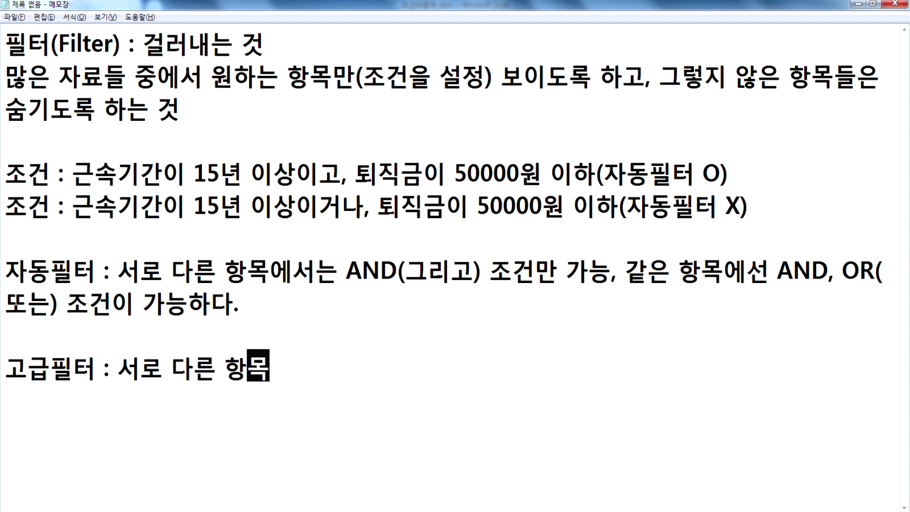
text(ㅗ는 서로 가)
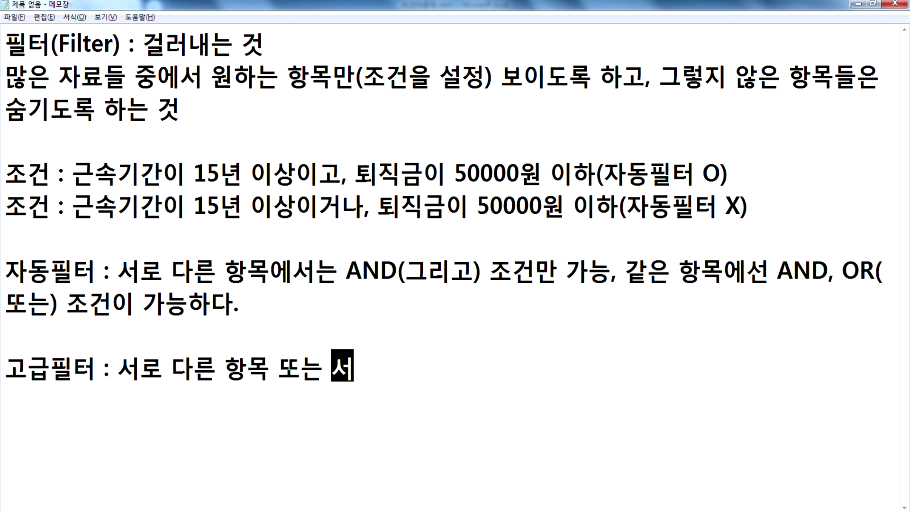
text(ㅌ은 )
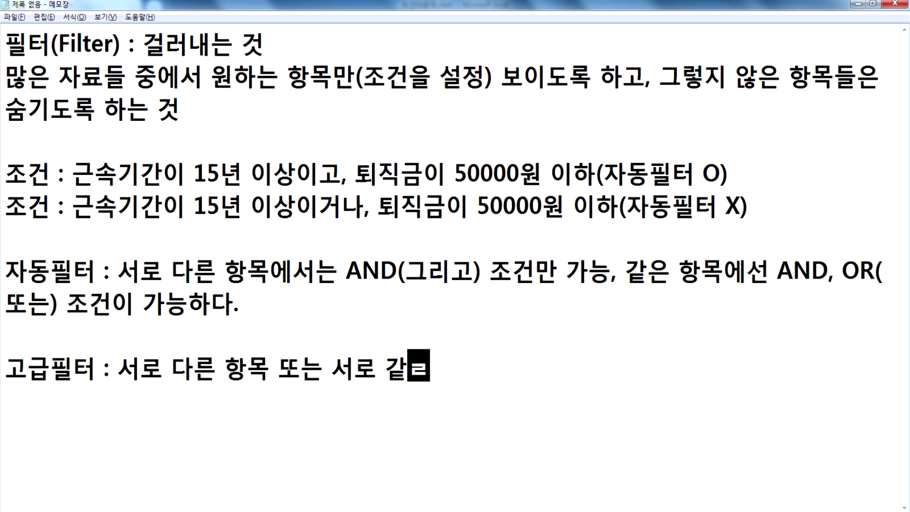
text(항목에)
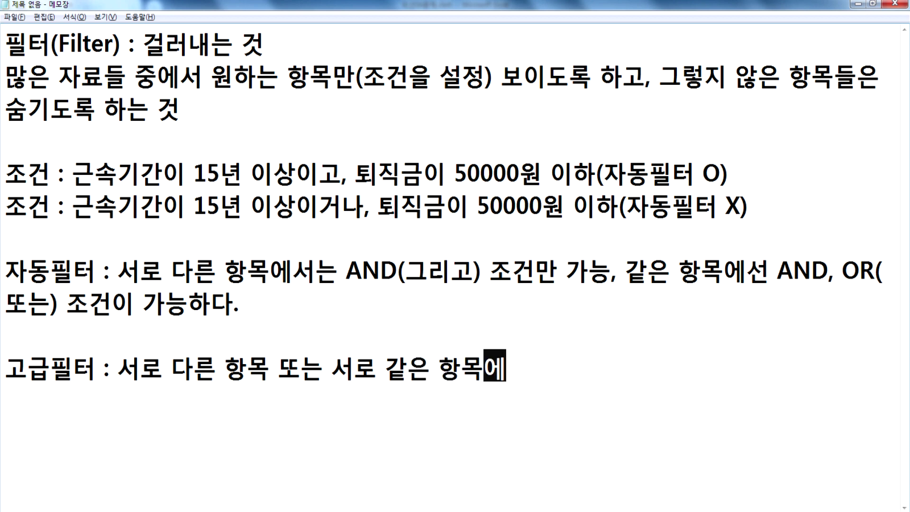
text(서 AND, )
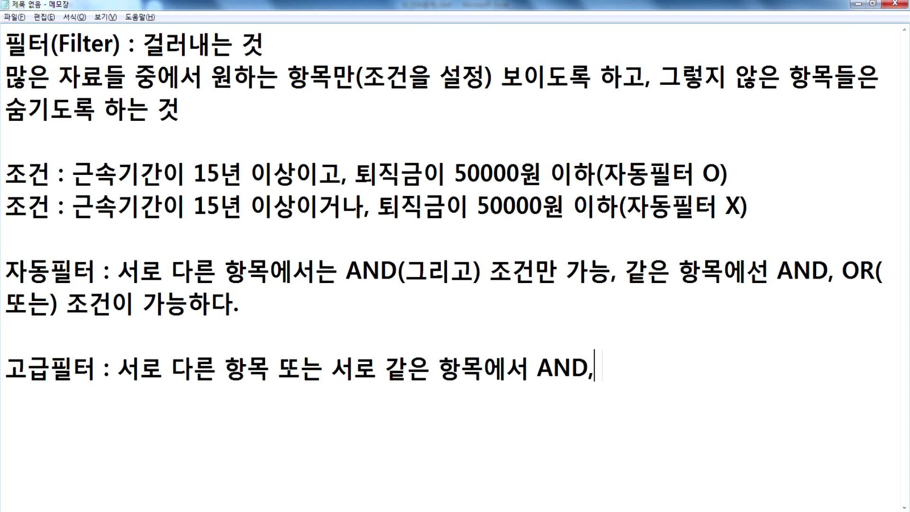
text(OR 조건을)
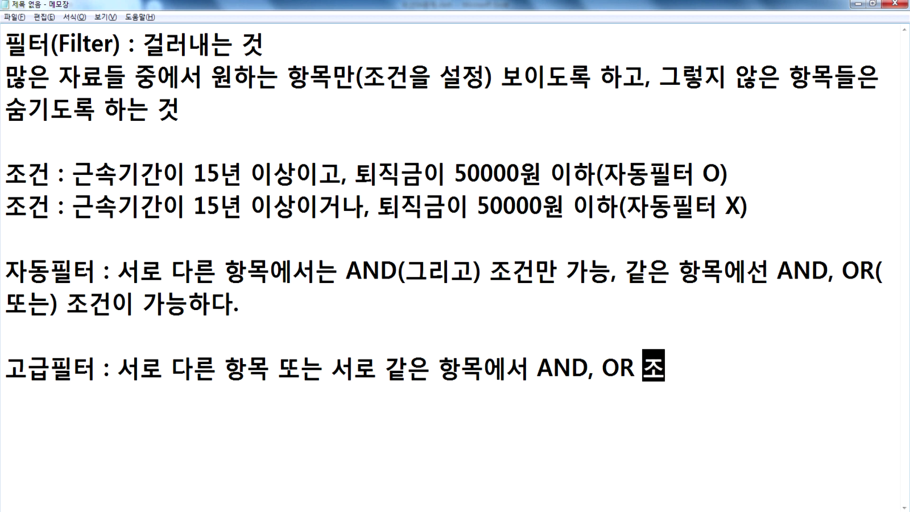
text(용할 수이)
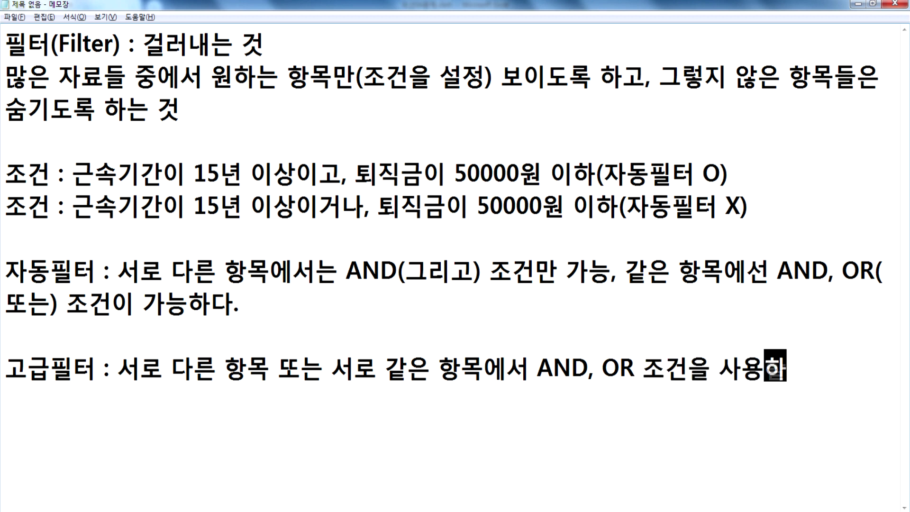
key(BackSpace)
text(있다.)
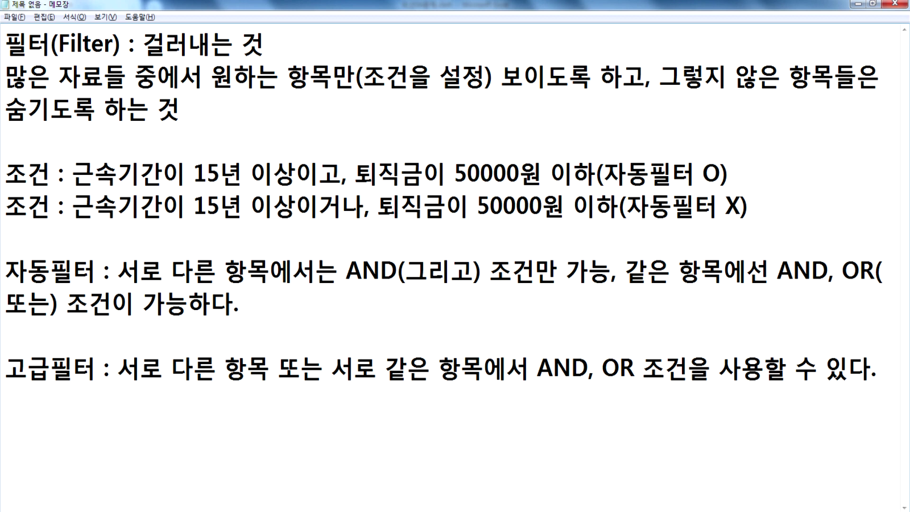
Step: Switch to the Excel workbook, go to the 무작정따라하기2 sheet, and highlight empty cell areas beside and below the table
click(293, 81)
key(alt+Tab)
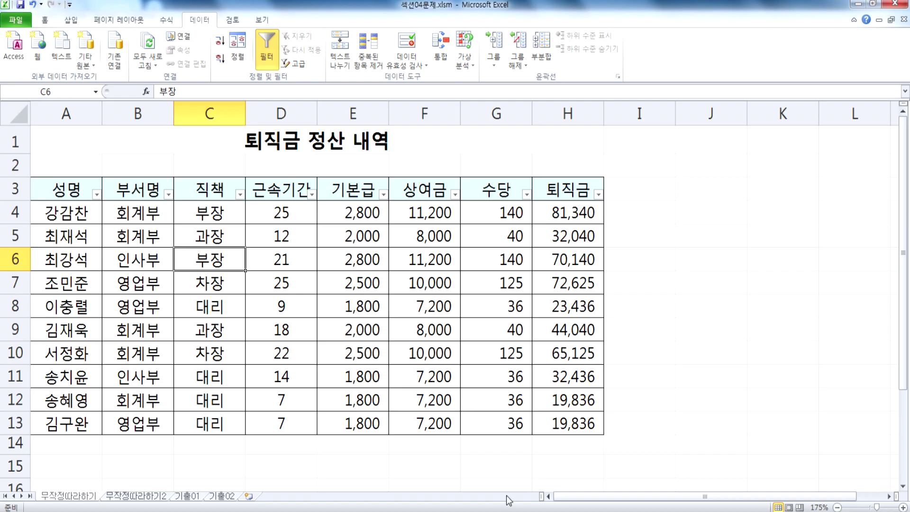
click(130, 495)
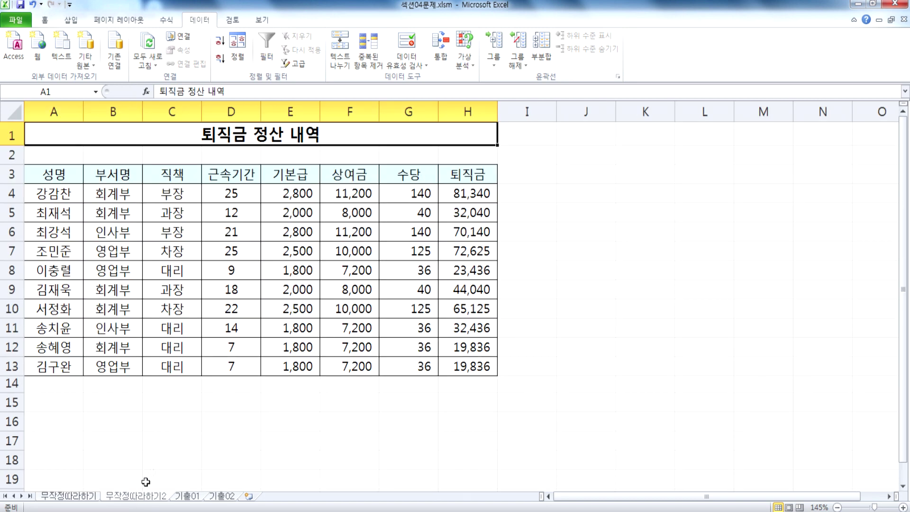
drag(605, 158, 751, 282)
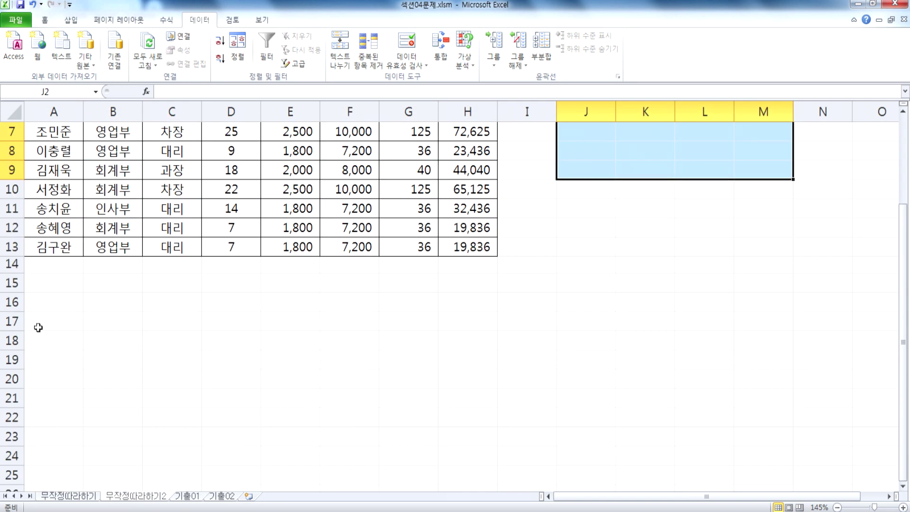
drag(54, 321, 327, 420)
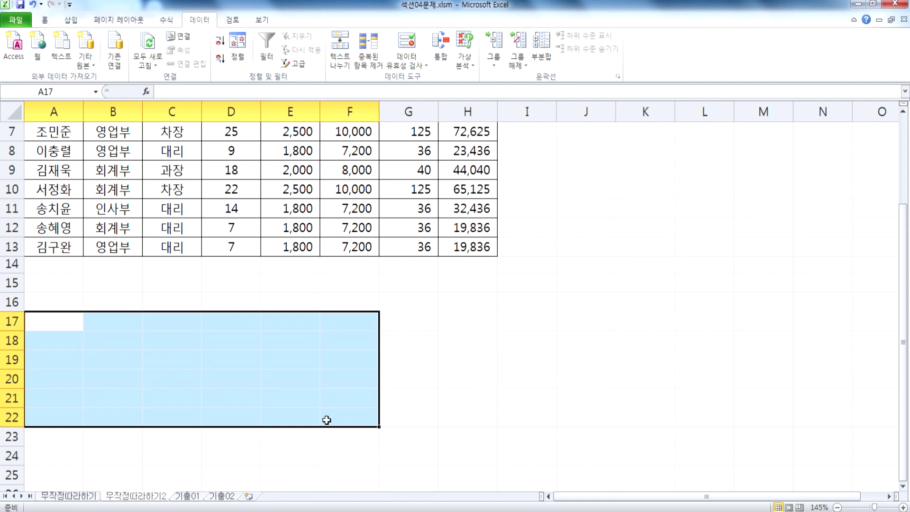
Step: Put a thick box border around the empty range A15:H18 below the table
click(53, 285)
drag(53, 285, 468, 345)
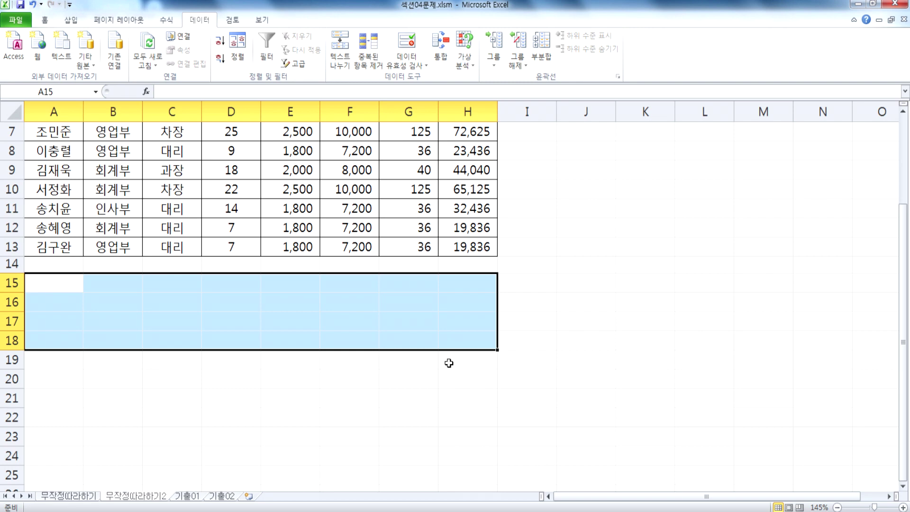
scroll(449, 363, up, 2)
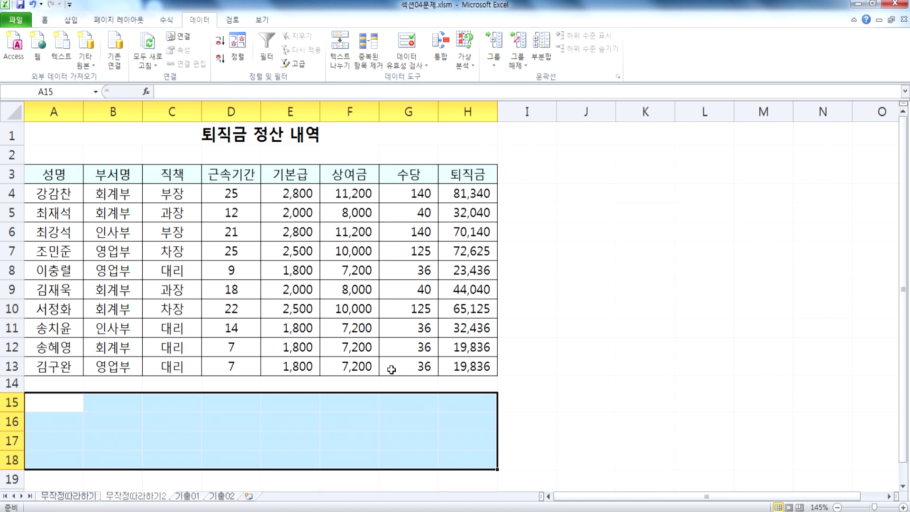
click(45, 20)
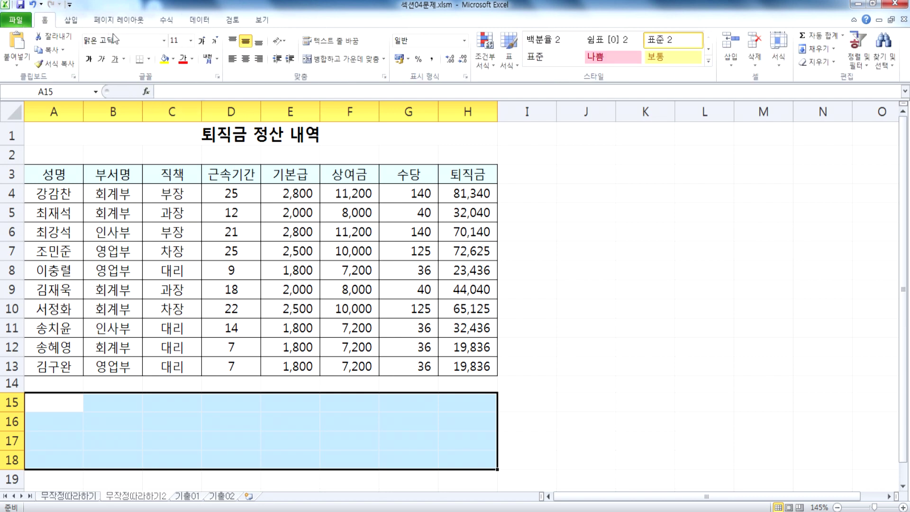
click(150, 58)
click(166, 190)
click(640, 372)
scroll(507, 440, down, 1)
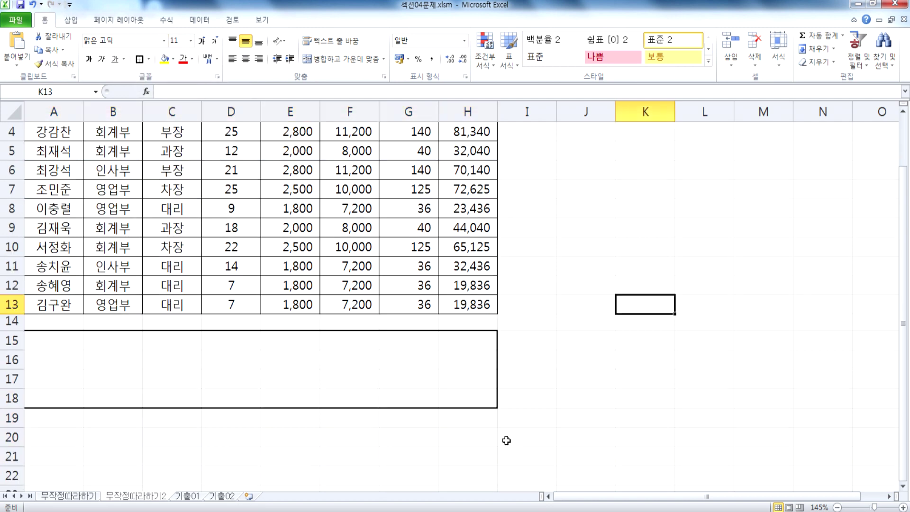
scroll(96, 365, up, 1)
scroll(109, 359, down, 1)
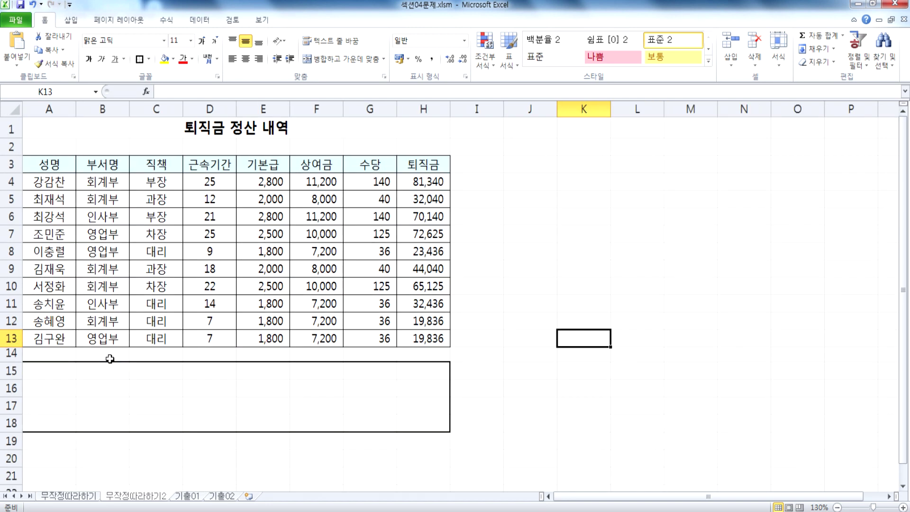
Step: Try entering the criteria header 근속기간 in A15, also spaced as "근속 기간", and discard the entry
click(198, 171)
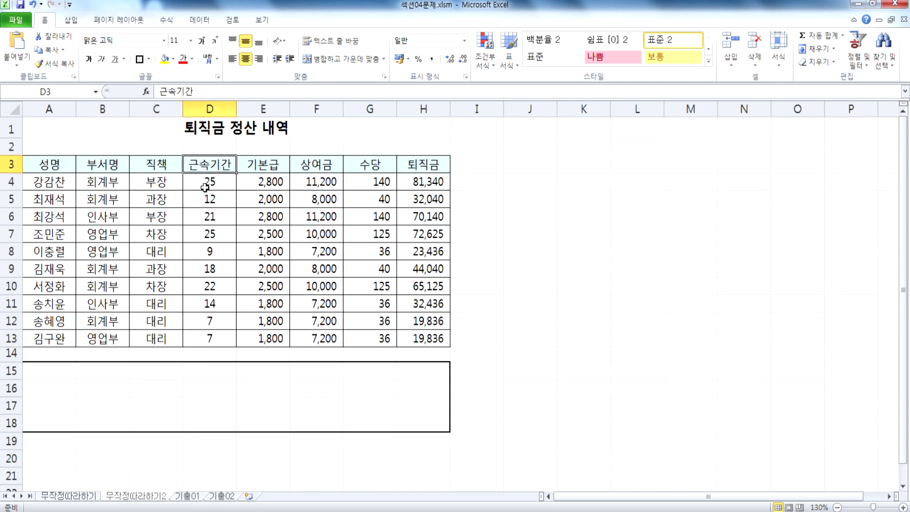
click(58, 372)
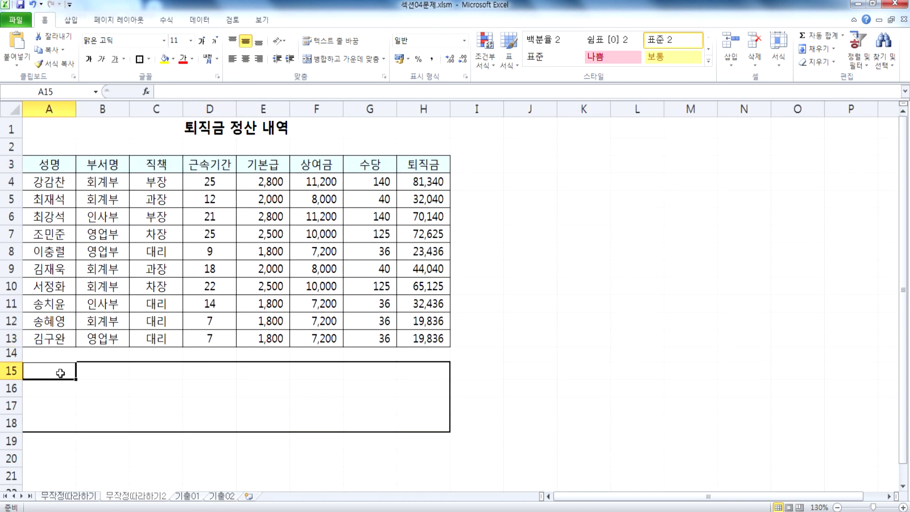
text(RMSTH)
key(Escape)
key(Hangul)
text(근)
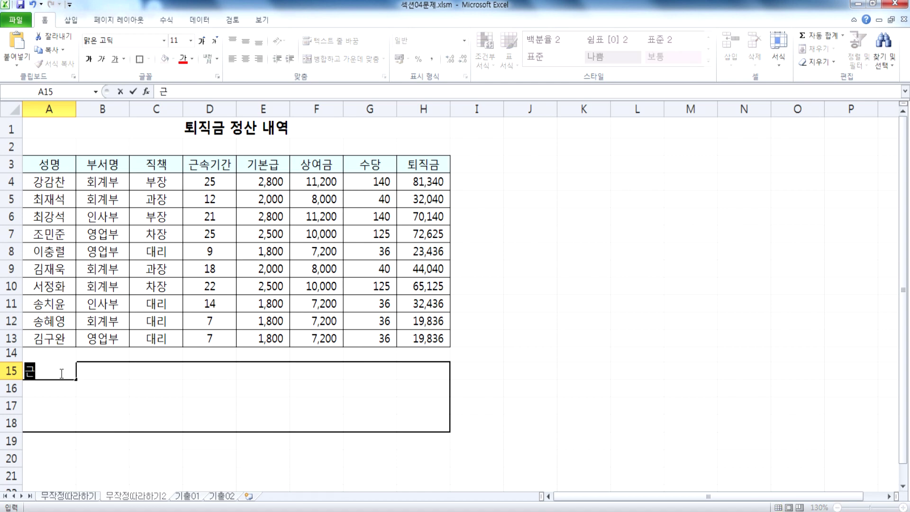
text(속기간)
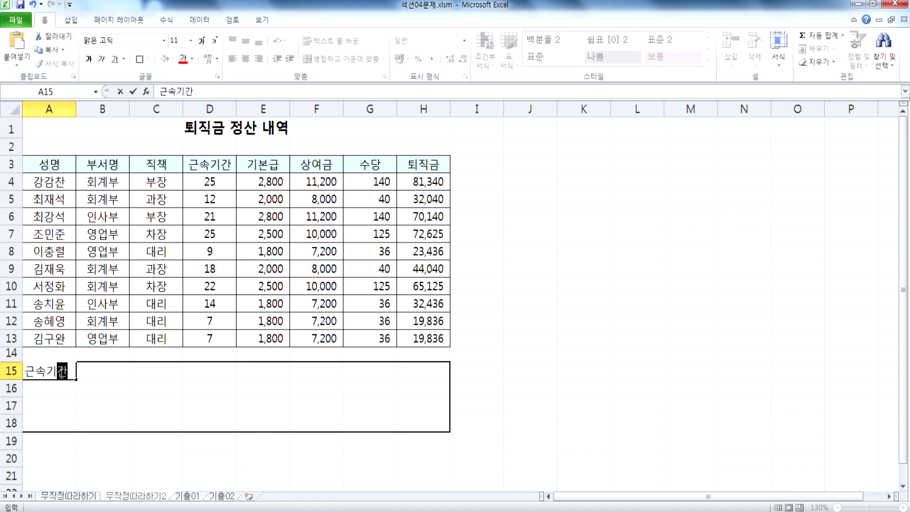
click(43, 367)
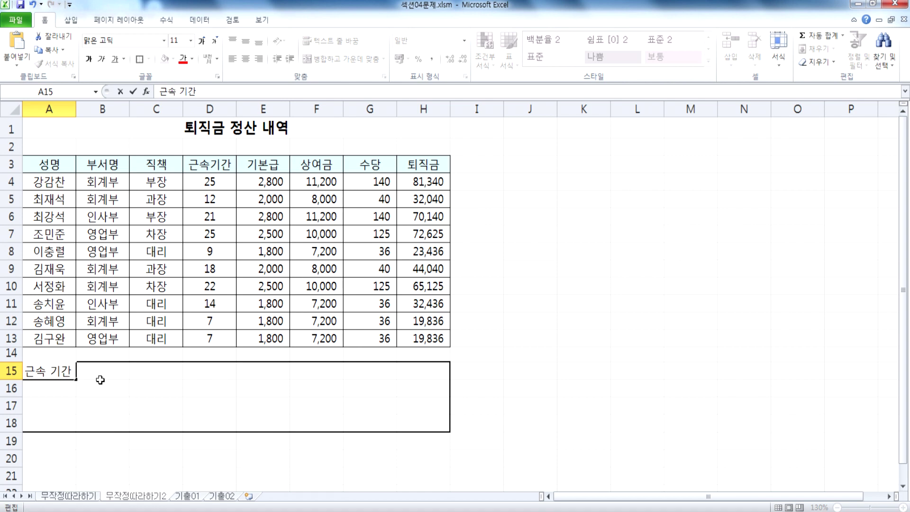
key(BackSpace)
key(Right)
key(Right)
key(Escape)
Step: Copy the 근속기간 header from D3 into A15
click(209, 166)
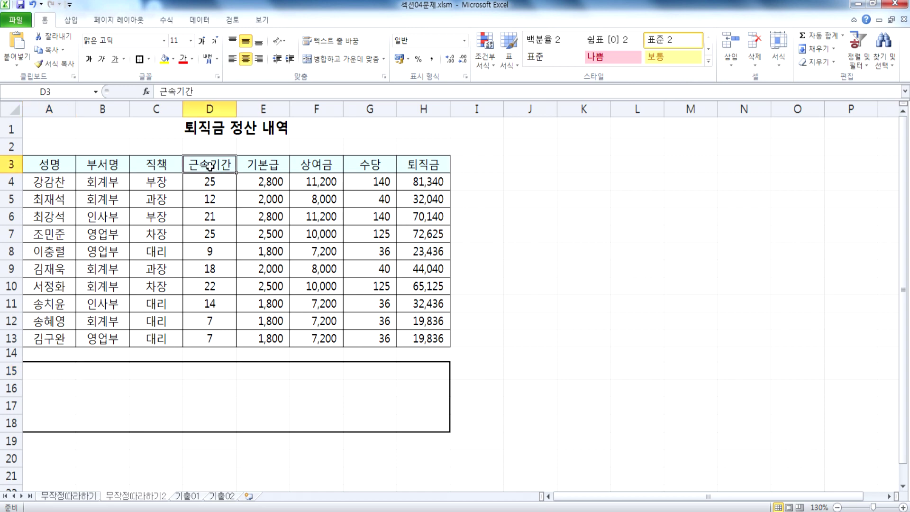
key(ctrl+c)
click(70, 372)
key(ctrl+v)
click(105, 419)
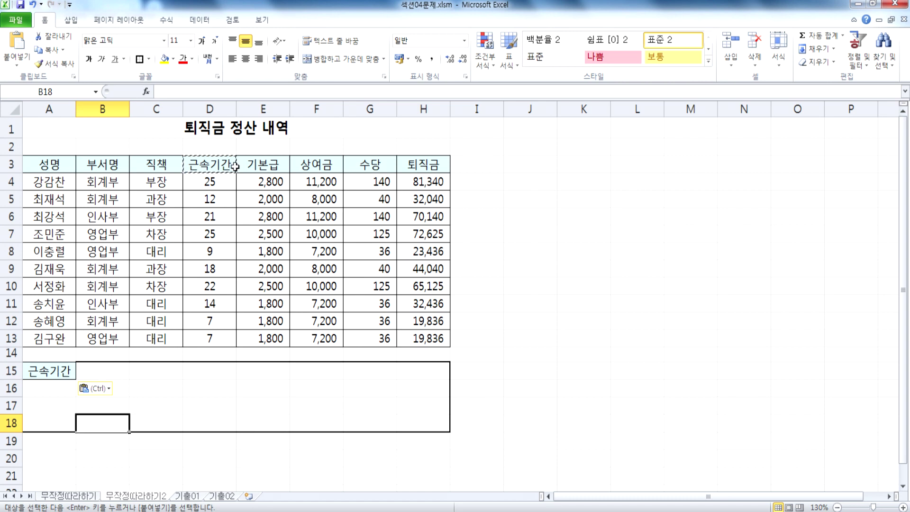
key(Escape)
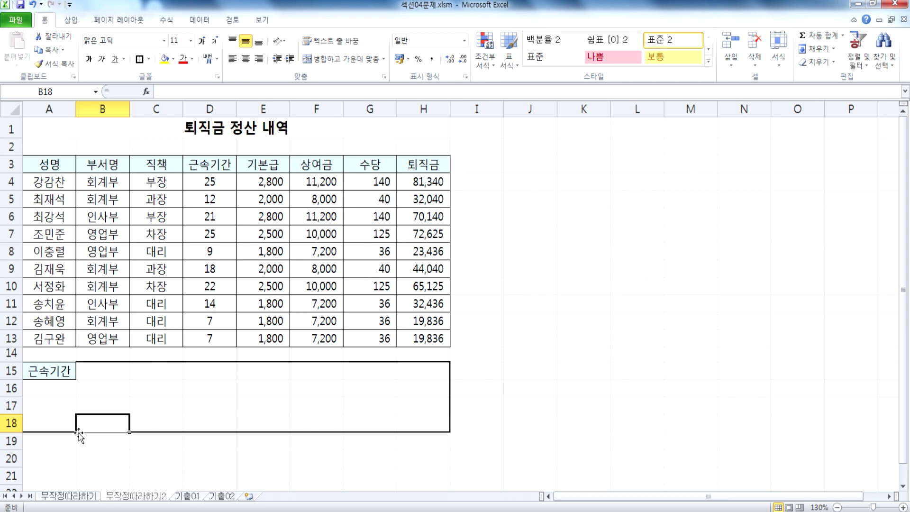
Step: Copy the 퇴직금 header from H3 into B15, and undo both pasted headers
click(426, 167)
key(ctrl+c)
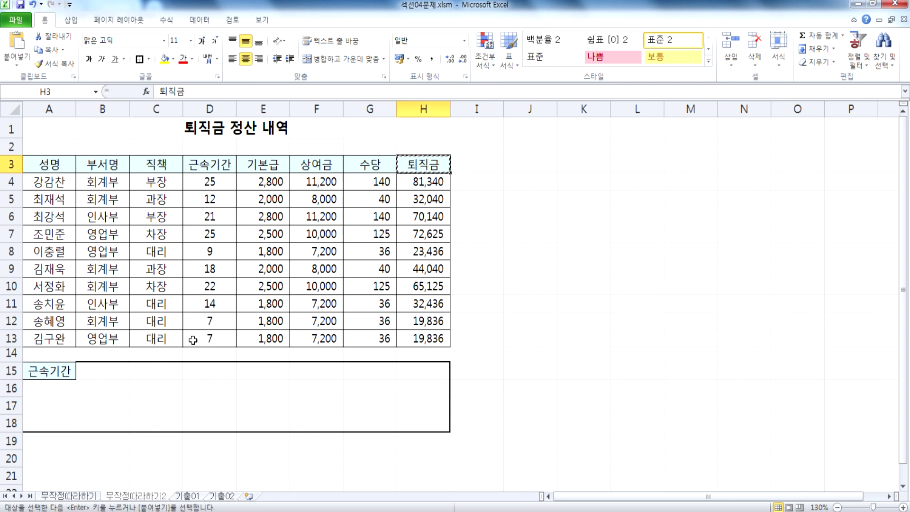
click(120, 372)
key(ctrl+v)
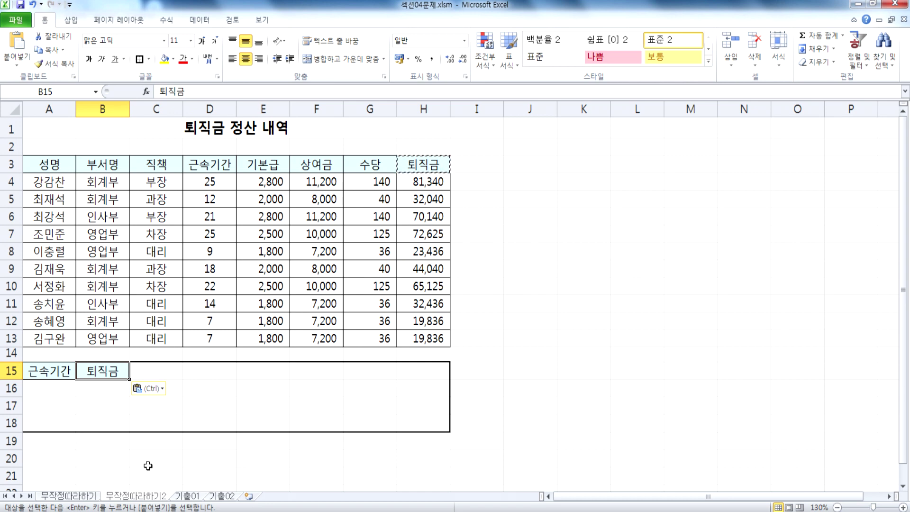
key(ctrl+z)
key(ctrl+z)
key(Escape)
Step: Enter the criteria headers 근속기간 in A15 and 퇴직금 in B15
text(ㄱ그)
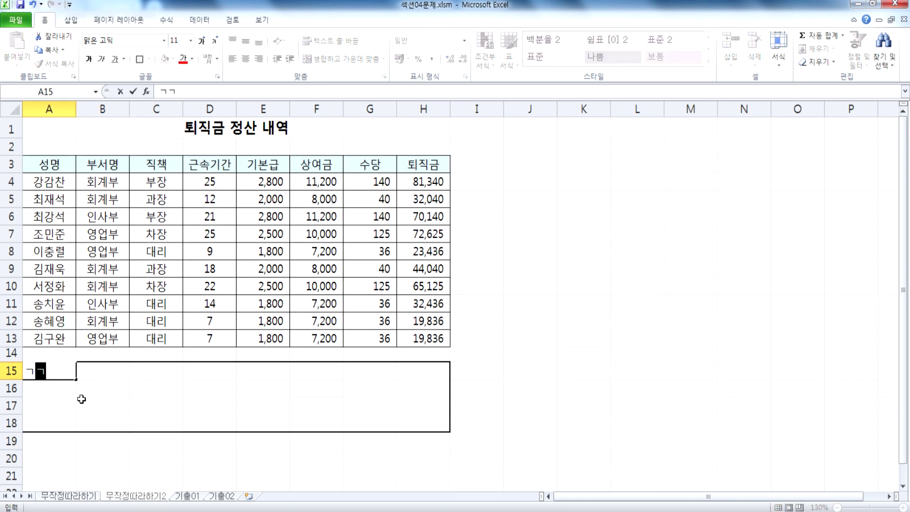
key(BackSpace)
text(근속기간)
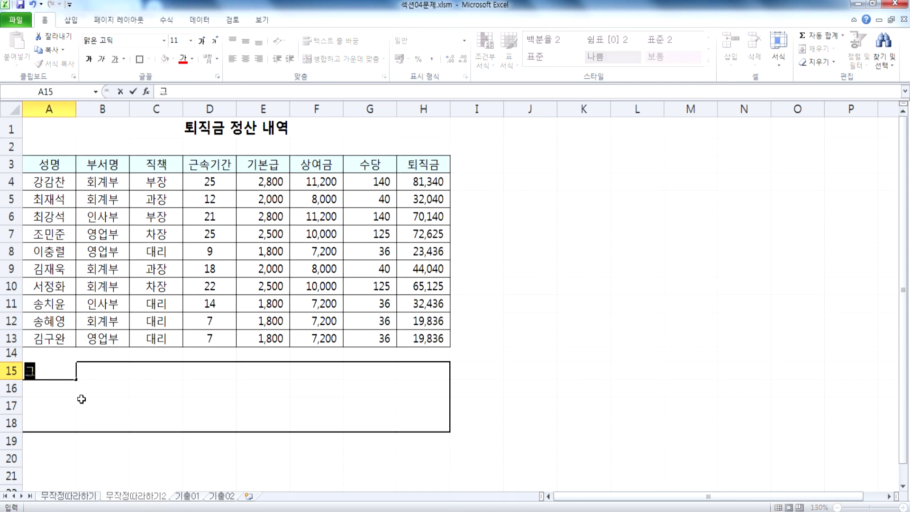
key(Tab)
text(퇴직그ㅁ)
key(Return)
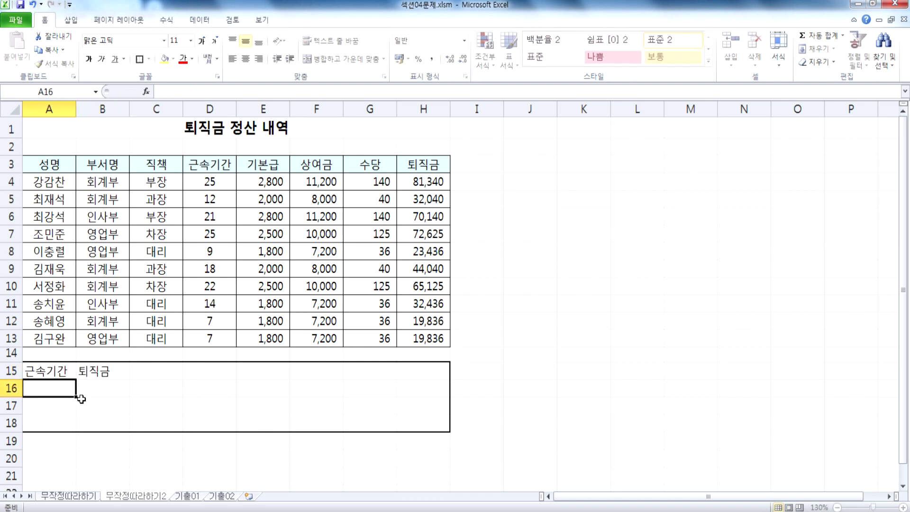
Step: Enter the condition >=15 in A16 under the 근속기간 criteria header
ctrl+scroll(82, 399, up, 3)
ctrl+scroll(95, 424, up, 2)
scroll(95, 423, down, 3)
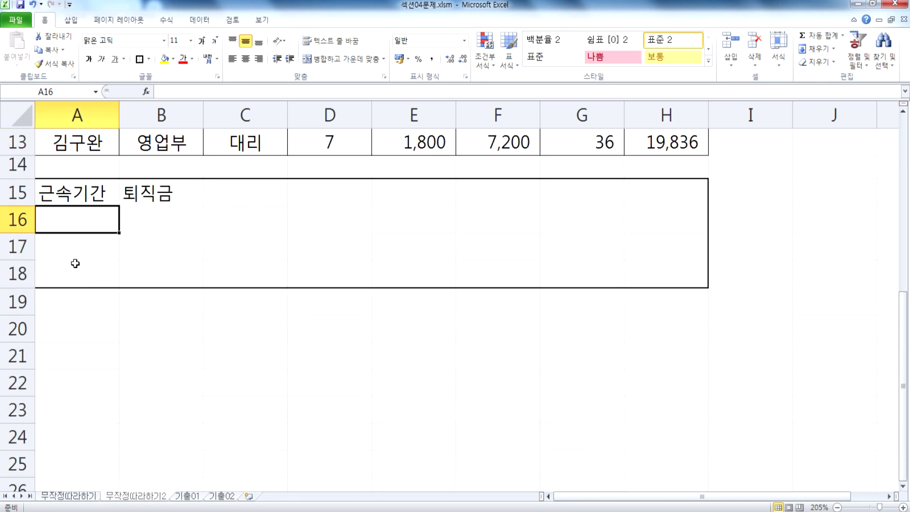
text(>=15)
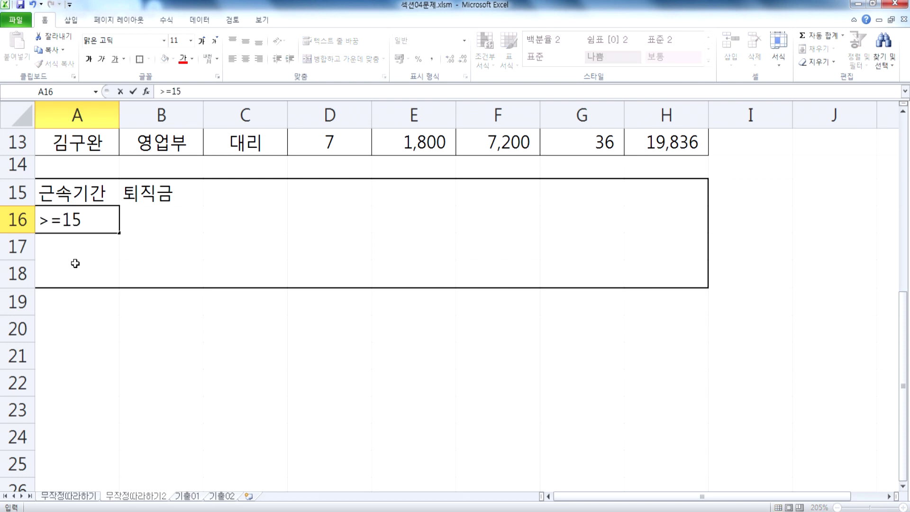
key(Return)
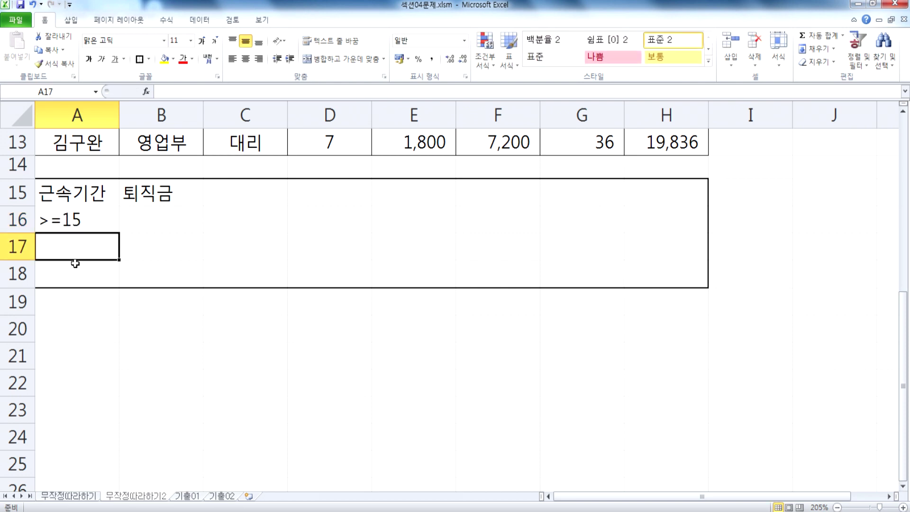
key(Up)
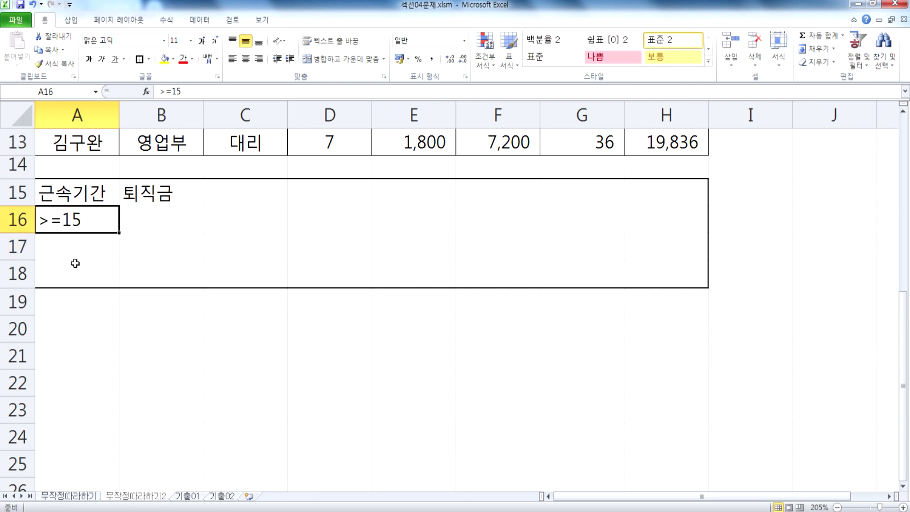
Step: Enter the condition <=50000 in B16 under the 퇴직금 criteria header
key(Right)
text(<)
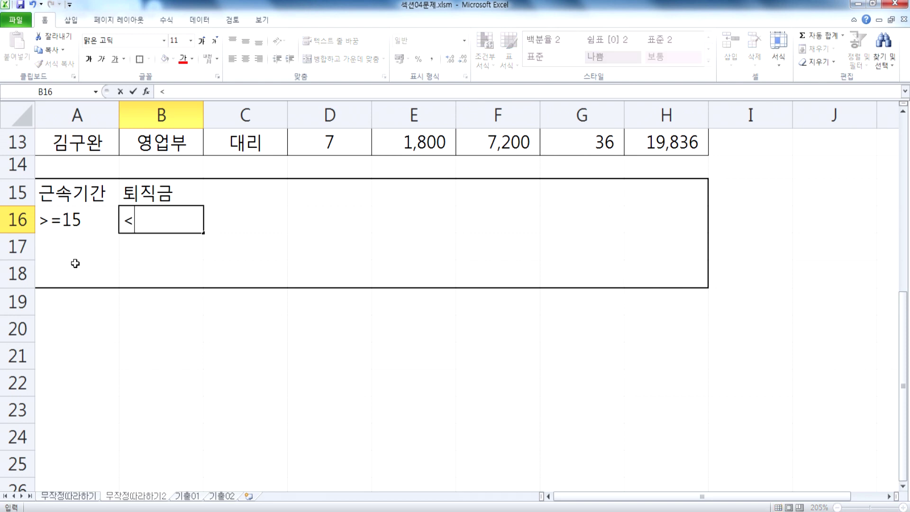
text(=50000)
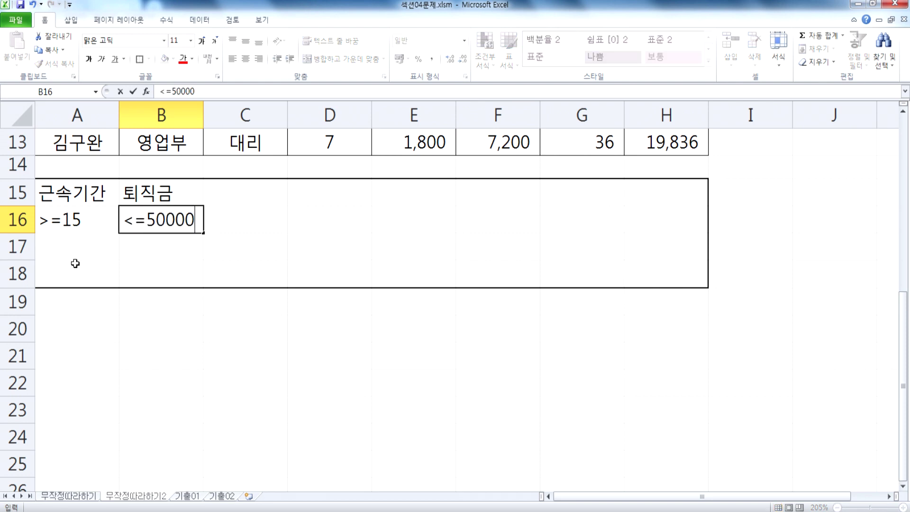
key(Return)
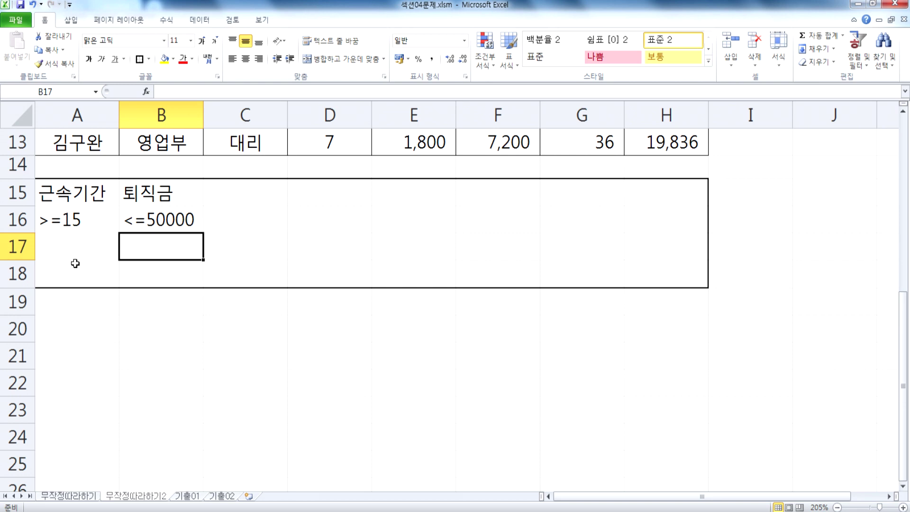
Step: Enter the headers 근속기간 in E15 and 퇴직금 in F15 for a second criteria range
key(Up)
key(Up)
key(Right)
key(Right)
key(Right)
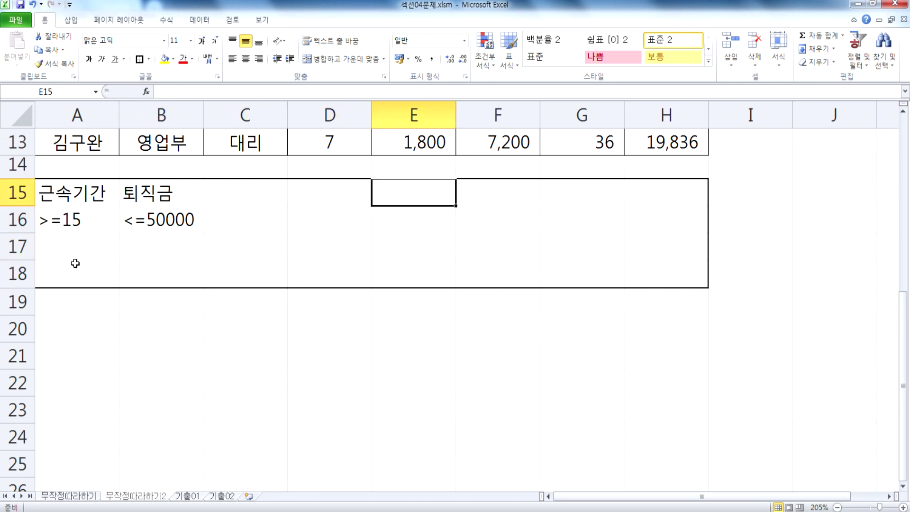
text(ㄱ)
text(속기간)
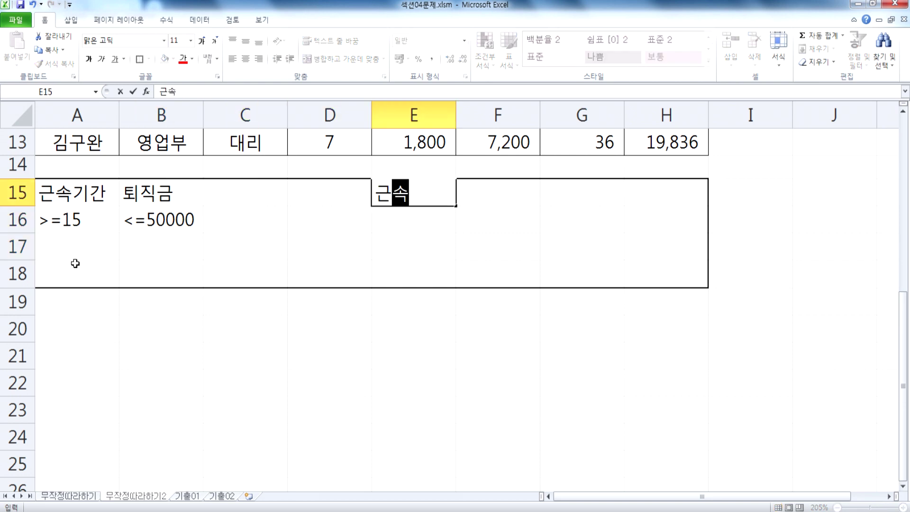
key(Tab)
text(퇴직금)
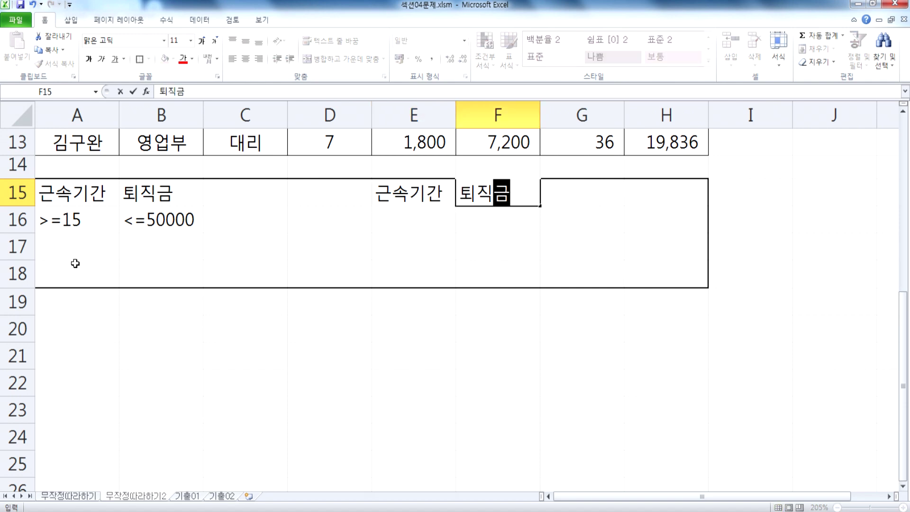
key(Return)
Step: Enter the OR conditions on separate rows, with >=15 in E16 and <=50000 in F17
text(>=15)
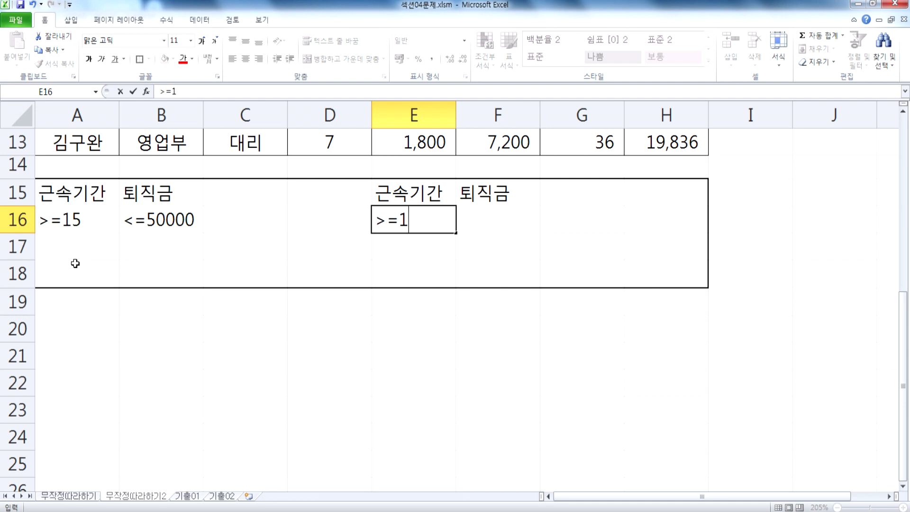
key(Tab)
key(Down)
text(<)
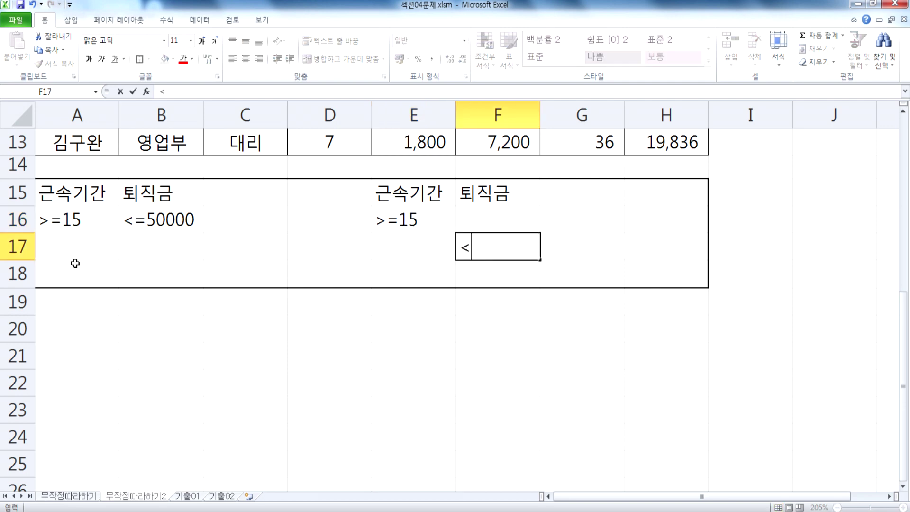
text(=50000)
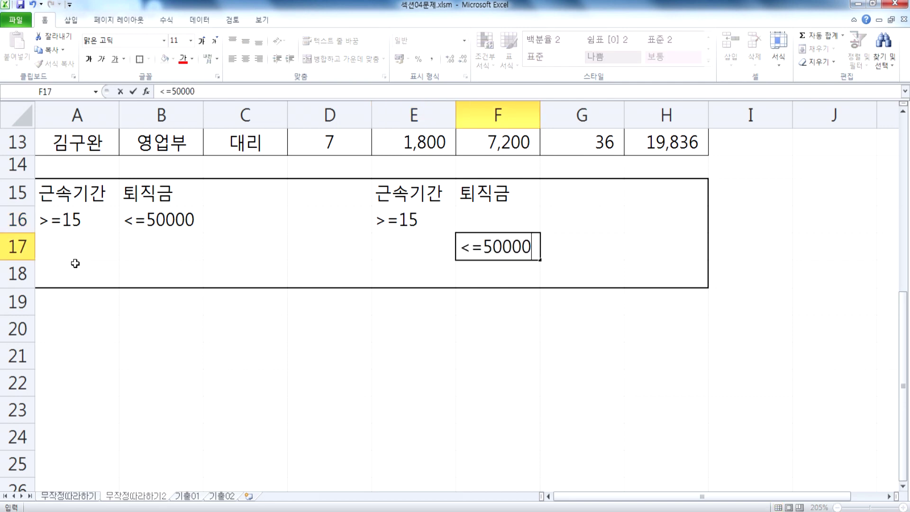
key(Return)
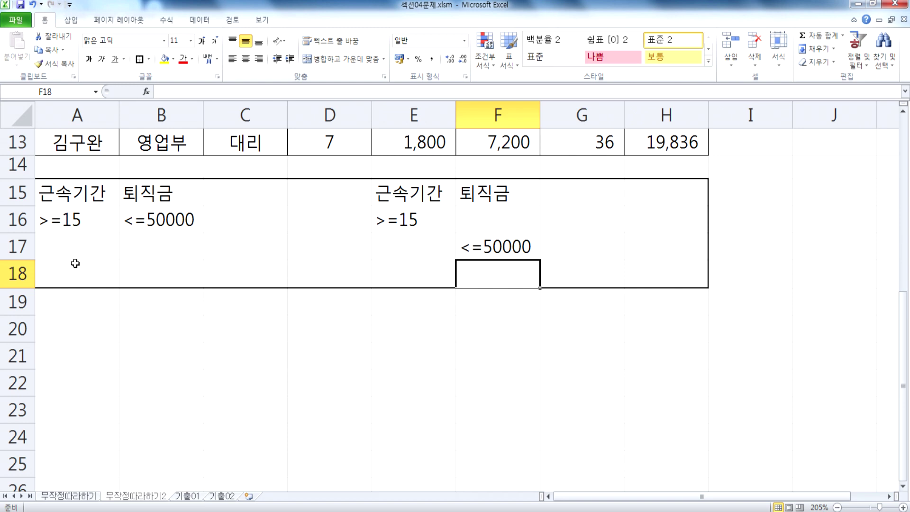
Step: Compare the placement of the AND conditions in A15:B16 with the OR conditions in E15:F17
drag(73, 195, 126, 221)
drag(394, 192, 491, 248)
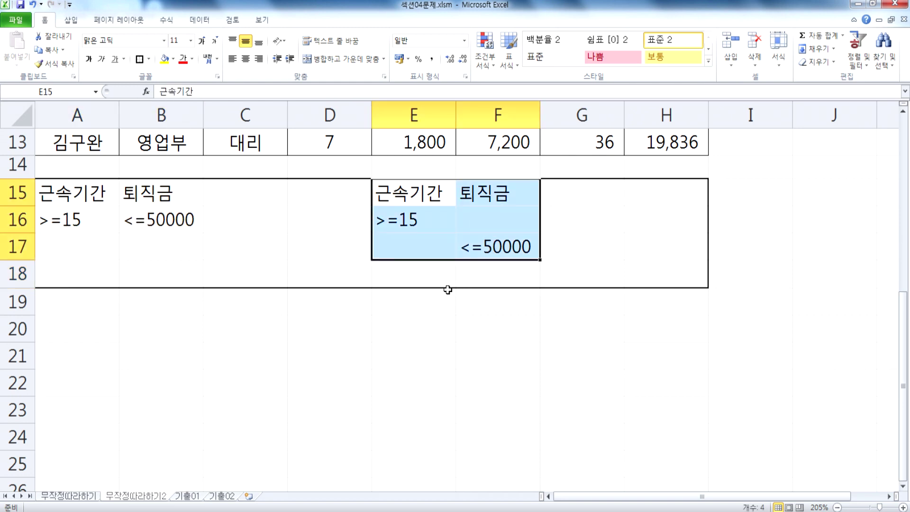
drag(71, 217, 157, 219)
click(478, 246)
drag(421, 219, 471, 244)
Step: Try moving the >=15 condition to E17 and the <=50000 condition to F16, and undo both moves
click(414, 231)
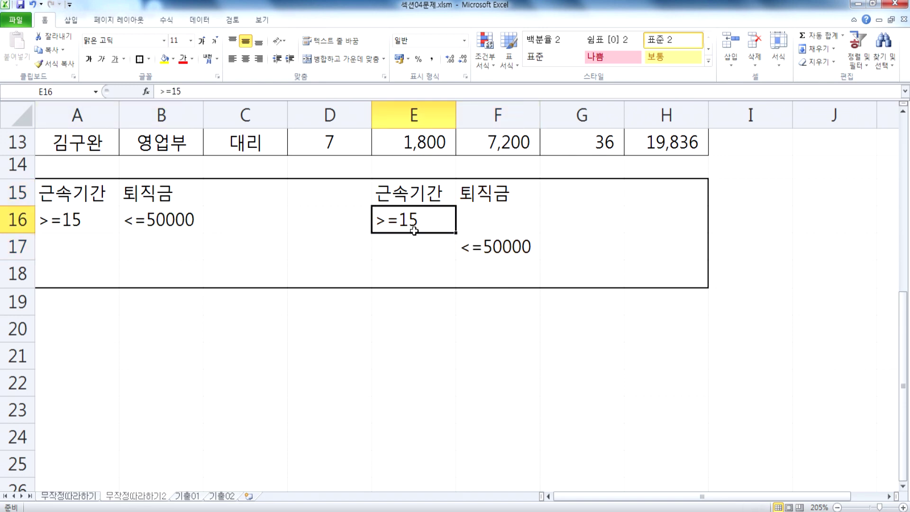
drag(414, 233, 413, 259)
click(477, 240)
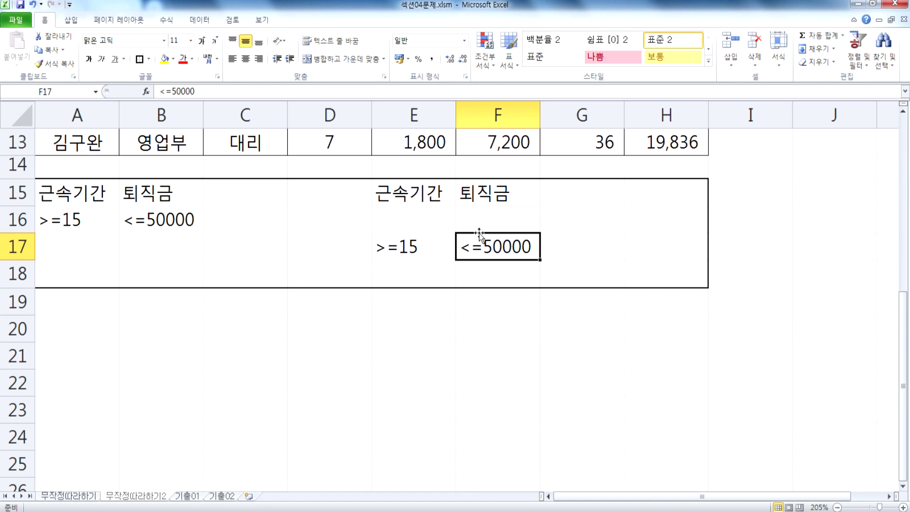
drag(478, 233, 478, 207)
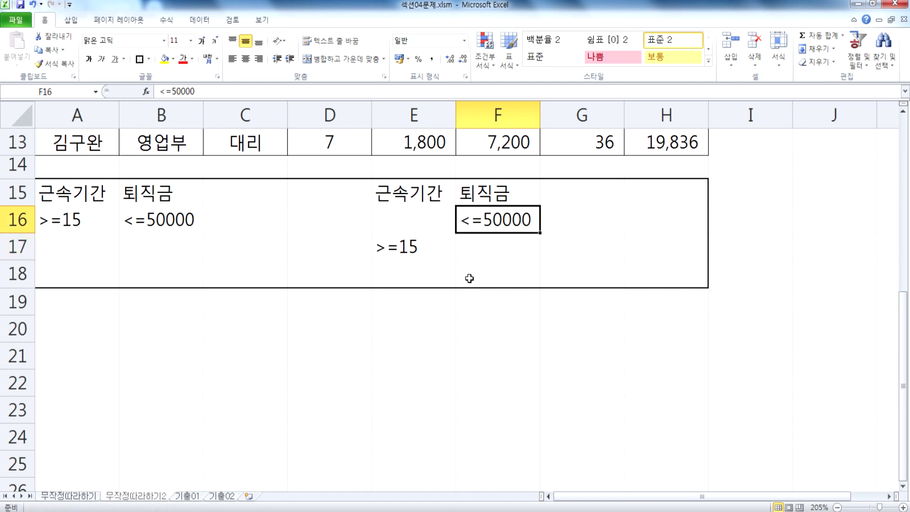
key(ctrl+z)
key(ctrl+z)
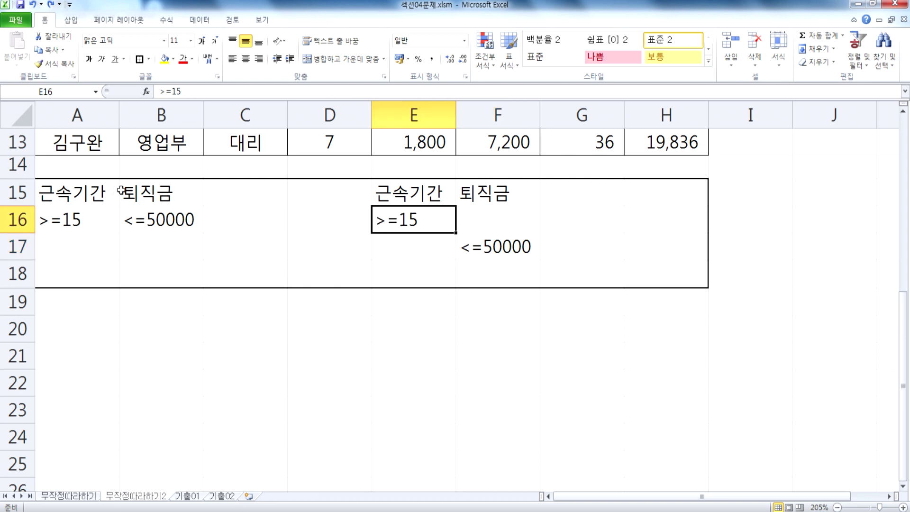
Step: Review the AND criteria range A15:B16, and each header with its condition in the OR range E15:F17
drag(75, 199, 134, 221)
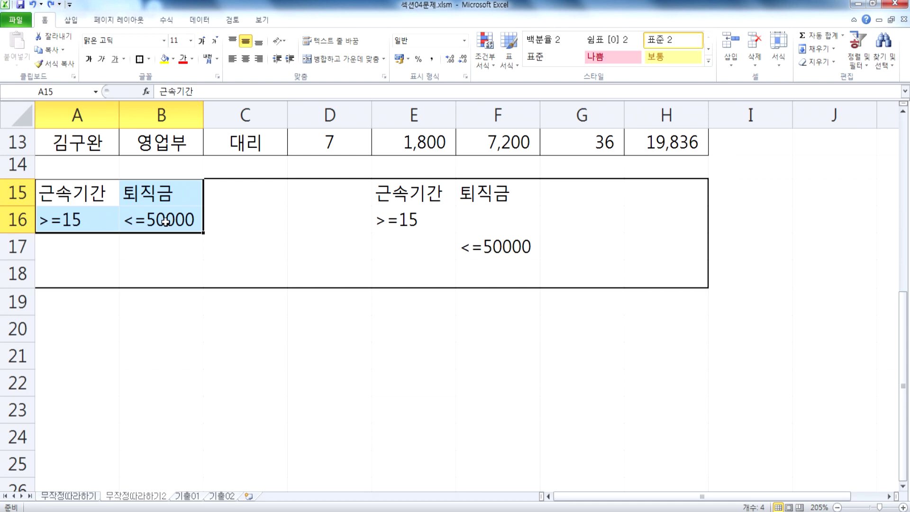
drag(413, 220, 495, 246)
click(415, 193)
click(416, 221)
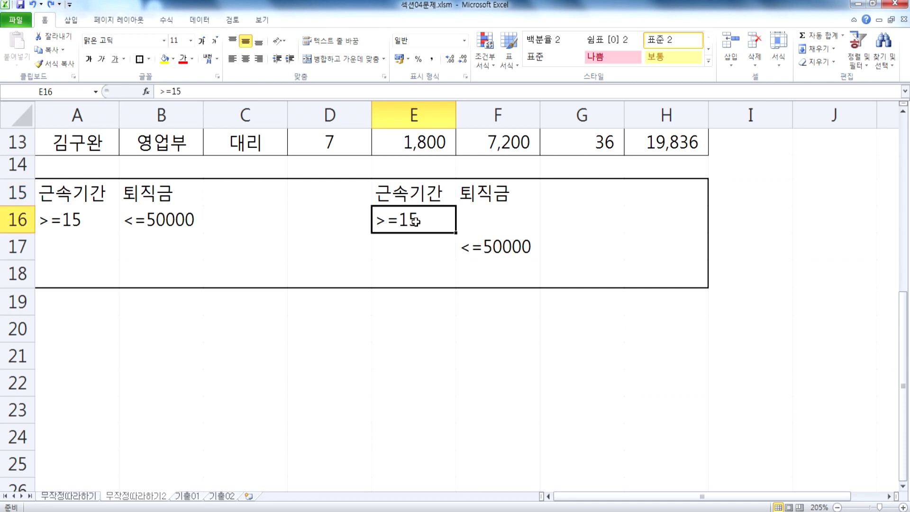
click(479, 203)
click(488, 246)
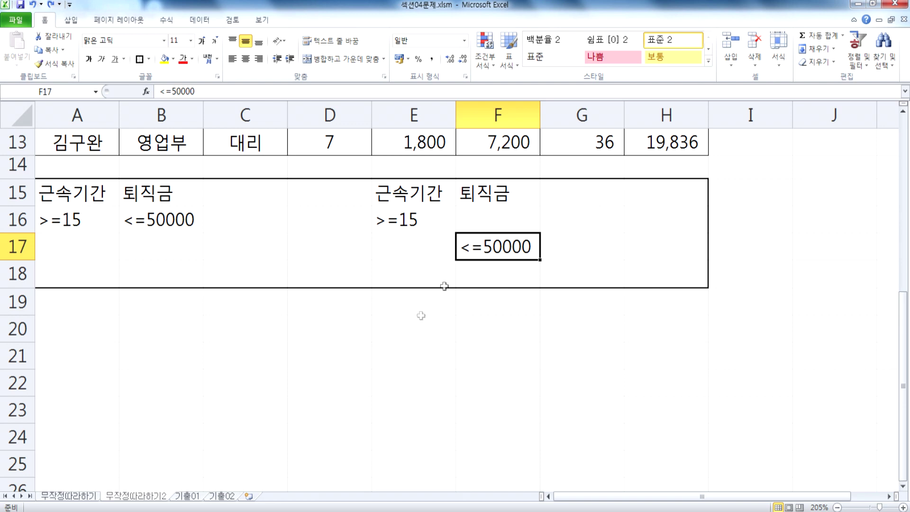
Step: Add a new worksheet and enter the header 나이 in A1 with the condition >=20 in A2
click(251, 497)
scroll(258, 352, up, 8)
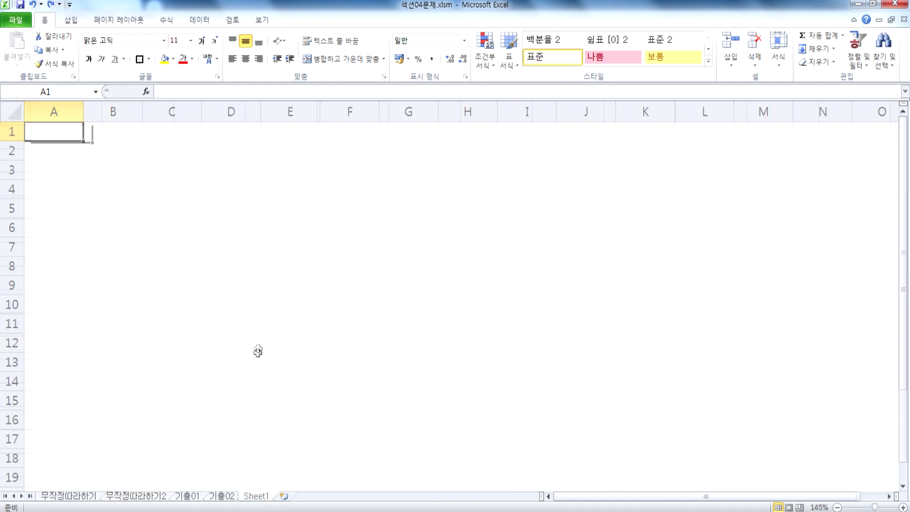
text(나이)
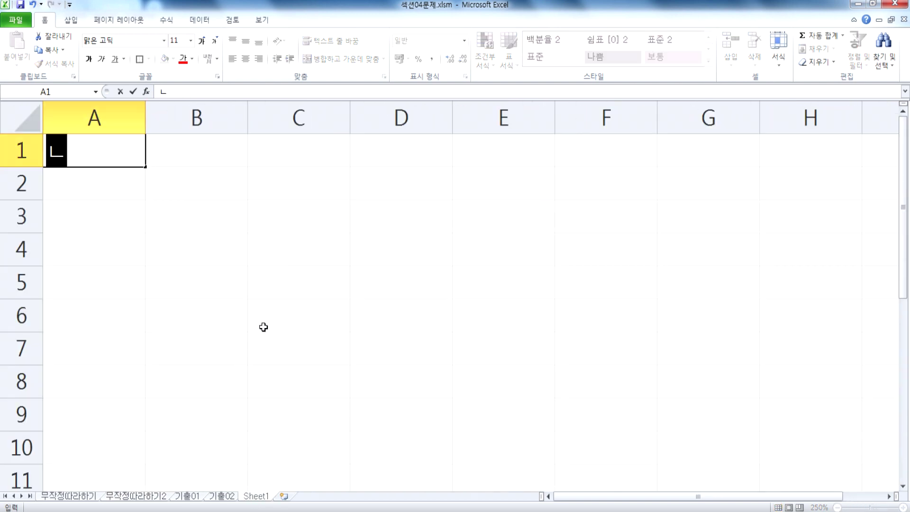
key(Return)
text(>=20)
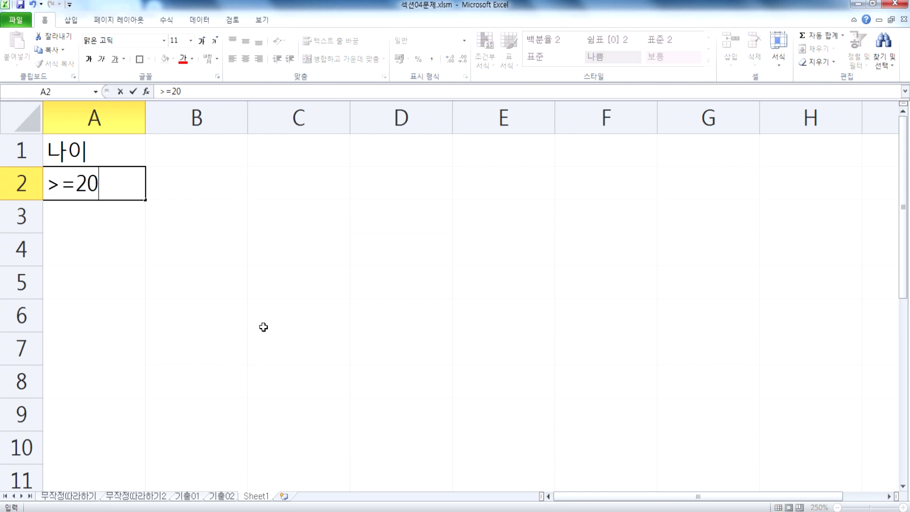
Step: Enter the header 급여 in B1 with the condition >=800000 in B2
key(Tab)
key(Up)
text(급)
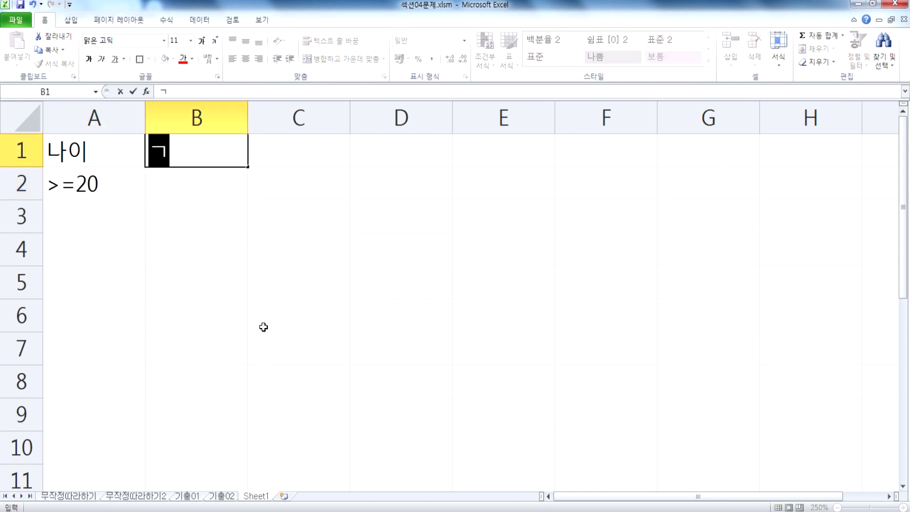
text(여)
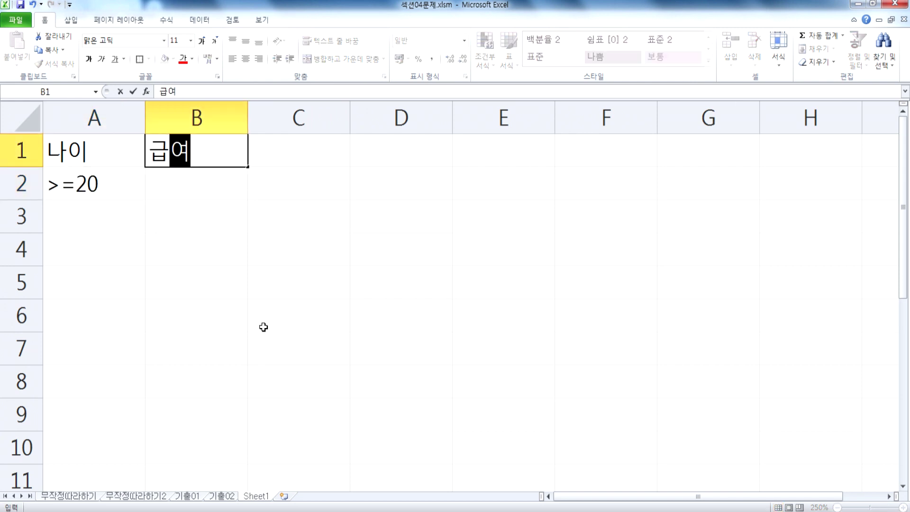
key(Return)
text(>=800000)
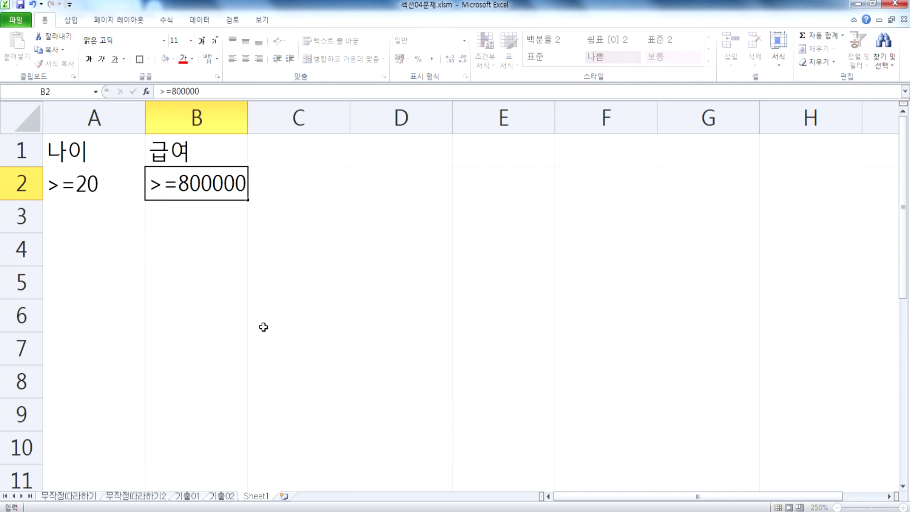
key(Return)
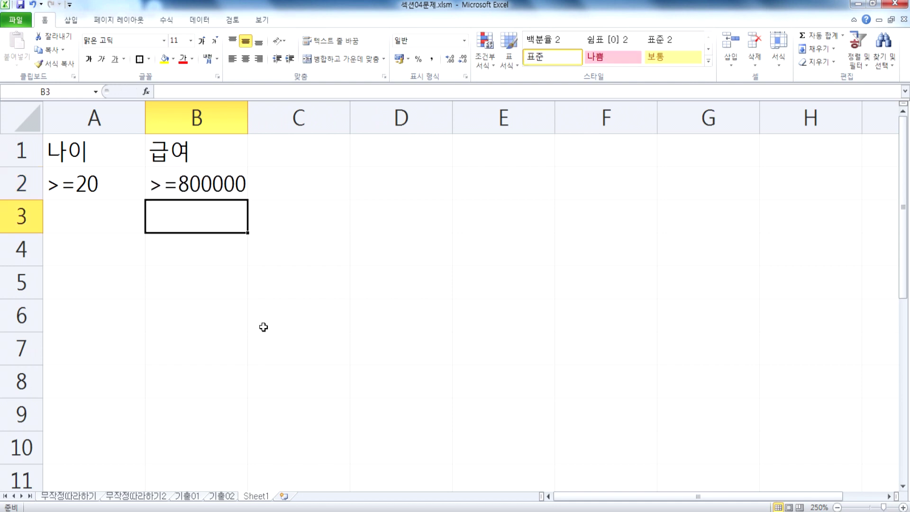
Step: Try the OR layout by moving the >=800000 condition to B3, examine A1:B3, and undo the move
drag(95, 157, 175, 188)
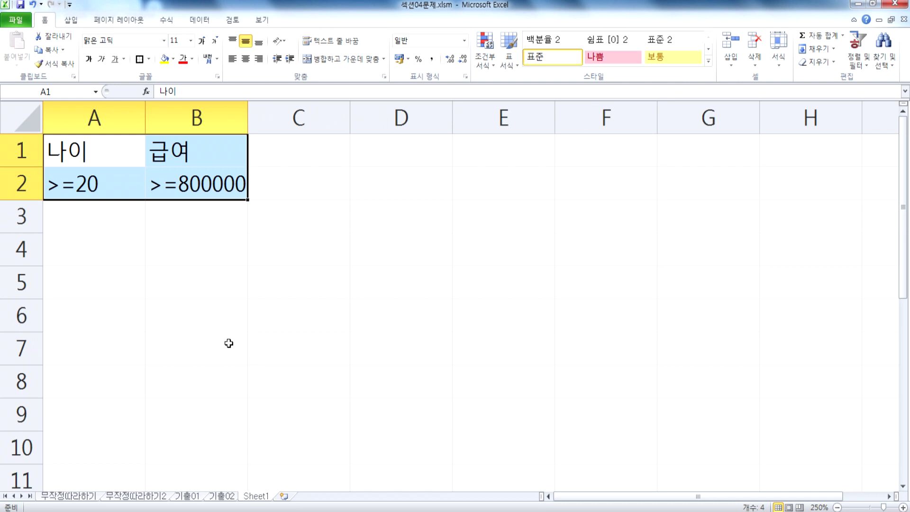
click(196, 190)
drag(196, 201, 197, 234)
drag(95, 147, 194, 213)
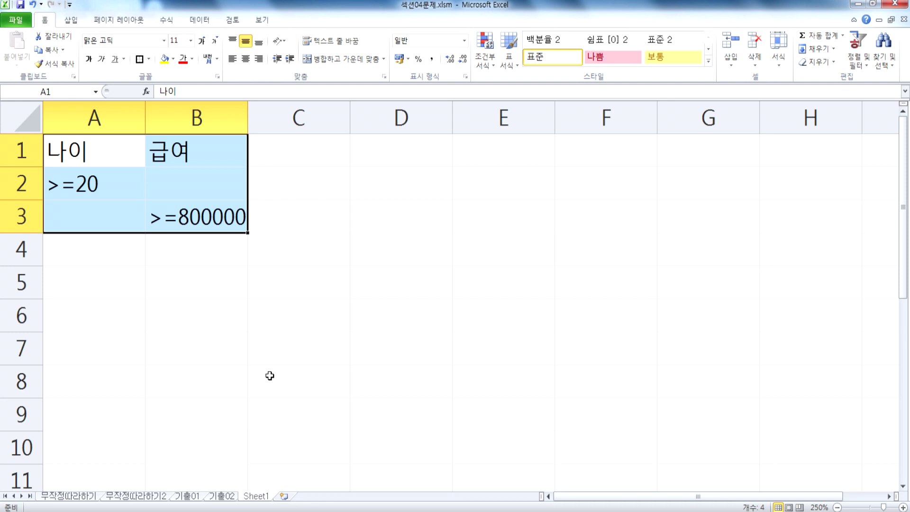
key(ctrl+z)
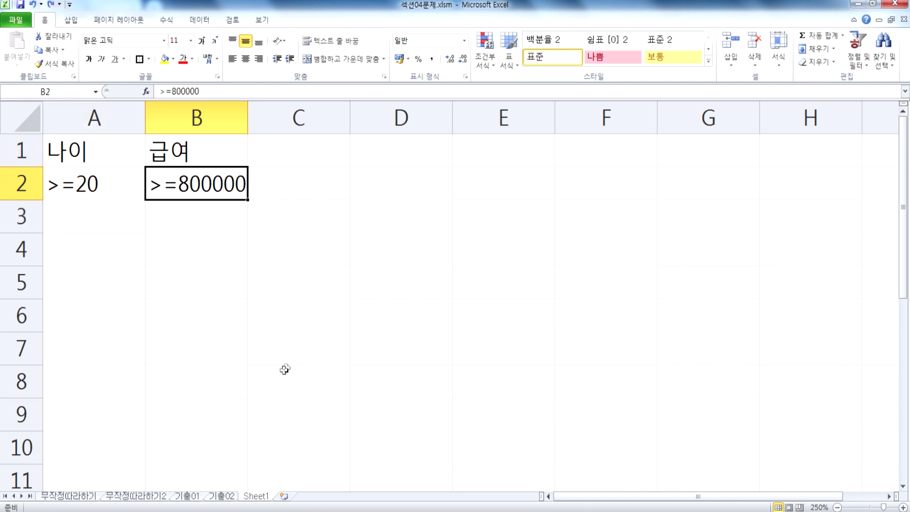
Step: Add the header 지역 in C1 with the condition 서울 in C2, and select A1:C2
click(301, 144)
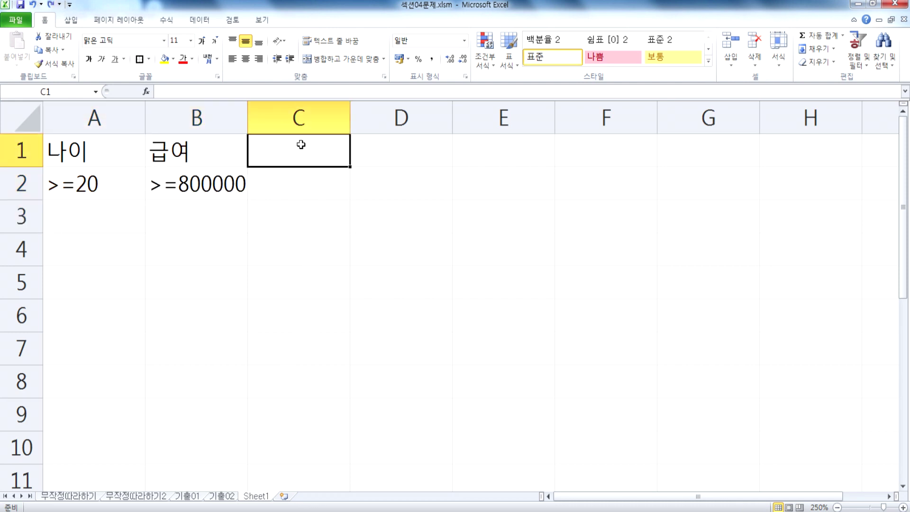
text(지역)
key(Return)
text(성울)
key(Return)
drag(126, 150, 278, 184)
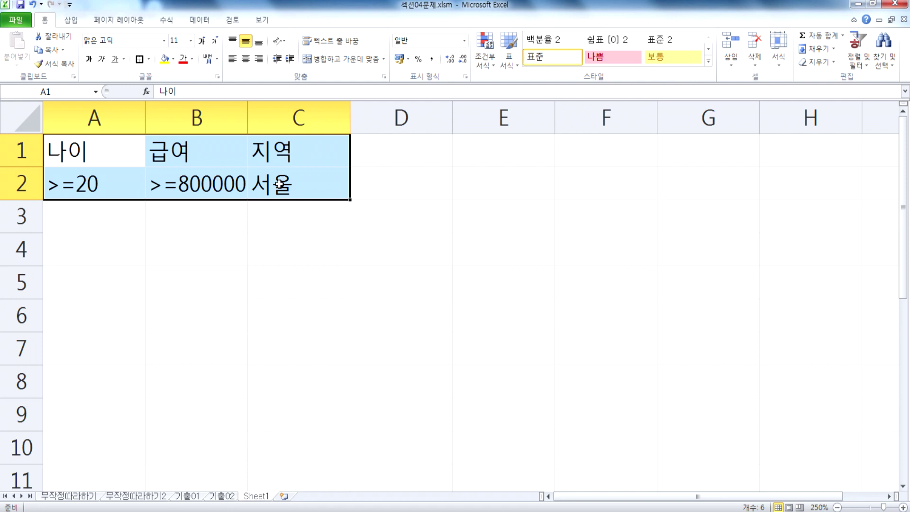
Step: Try moving the 급여 condition to B3 beside the 지역 criterion, examine A1:C3, and undo the move
click(204, 198)
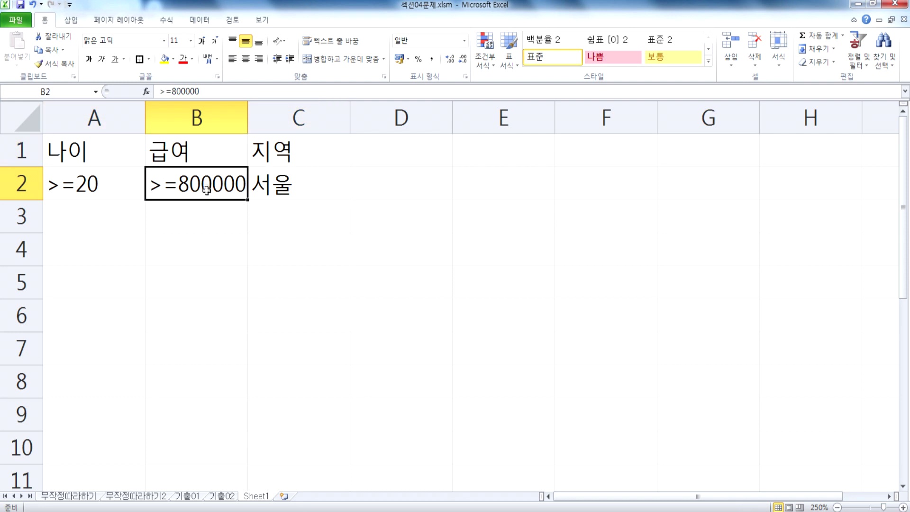
drag(204, 200, 205, 232)
drag(61, 141, 275, 229)
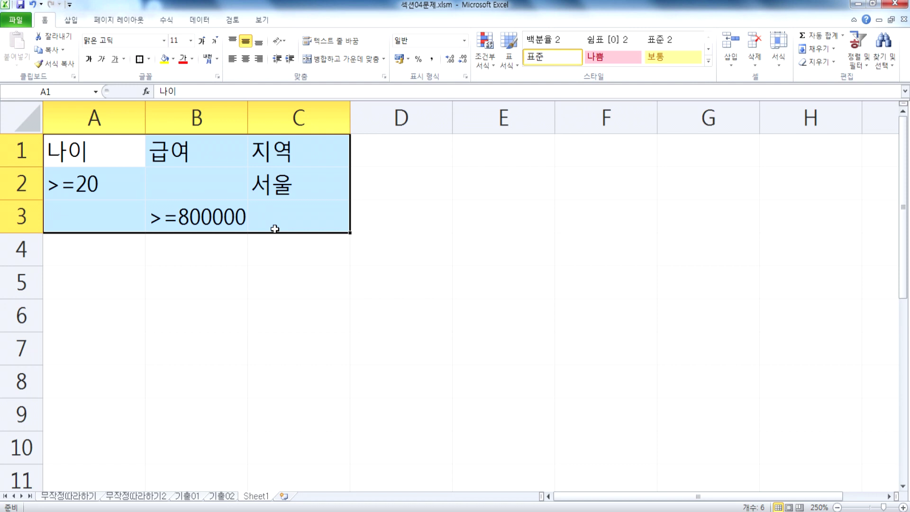
key(ctrl+z)
Step: Move the 서울 condition to C3 as an OR condition and select the criteria range A1:C3
click(274, 197)
drag(275, 201, 282, 216)
drag(80, 154, 271, 221)
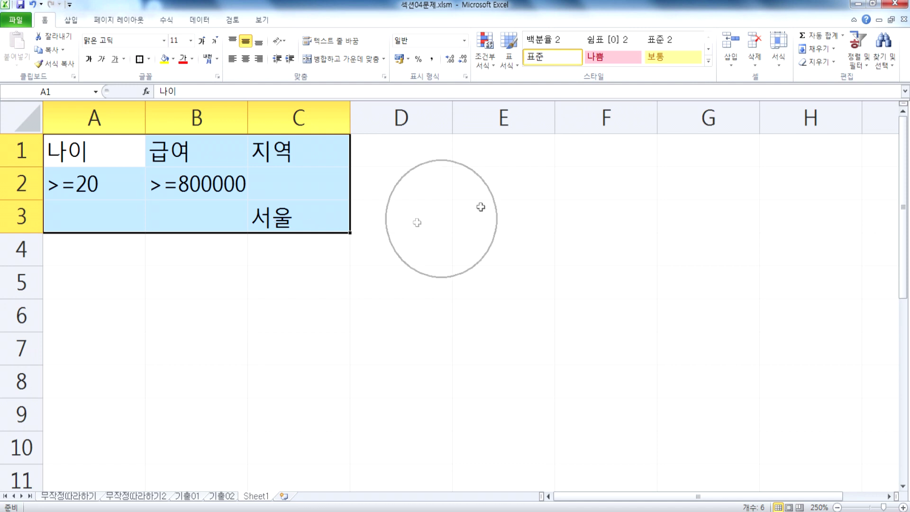
Step: Enter two 지역 headers in E1 and F1 with 서울 in E2 and 부산 in F2, and select E1:F2
click(515, 162)
text(지역)
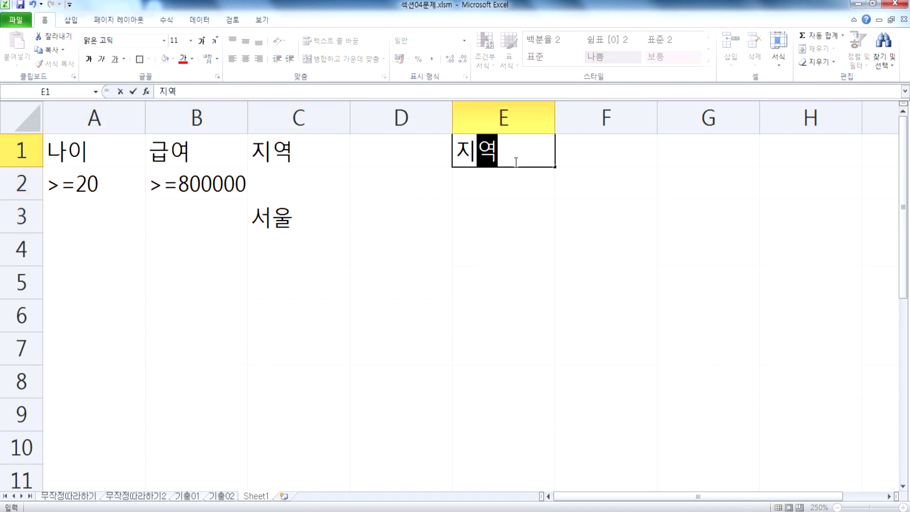
key(Return)
text(서울)
key(Tab)
key(Up)
text(지역)
key(Return)
text(부산)
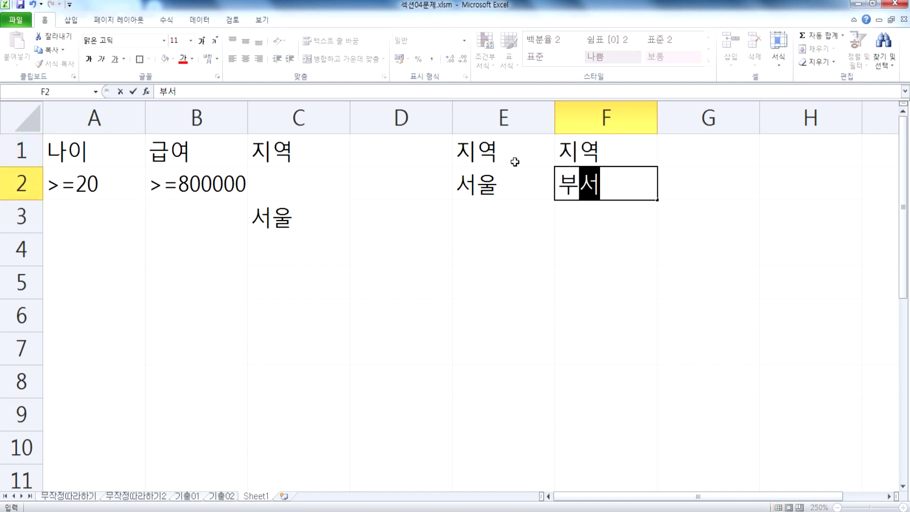
key(Return)
drag(515, 162, 592, 190)
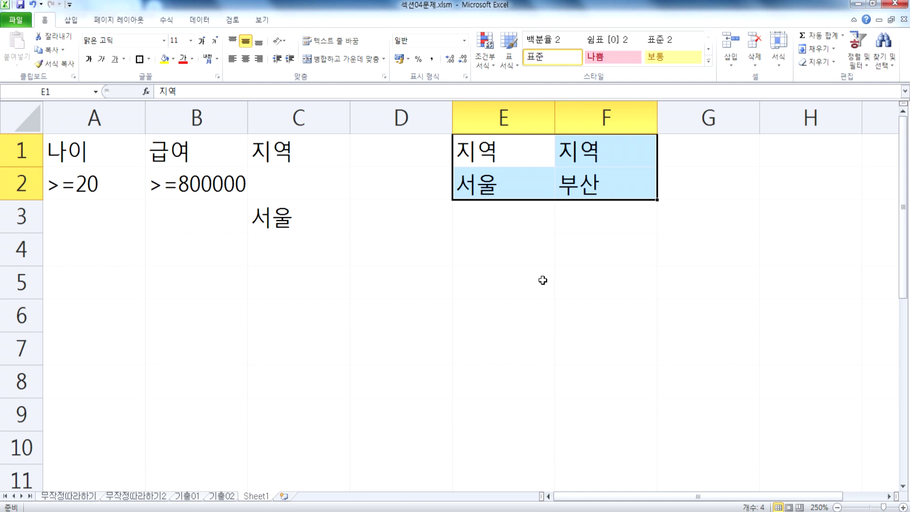
Step: Move the 부산 condition from F2 to F3 as an OR condition and select the criteria range E1:F3
click(585, 193)
drag(586, 200, 587, 233)
drag(494, 157, 525, 209)
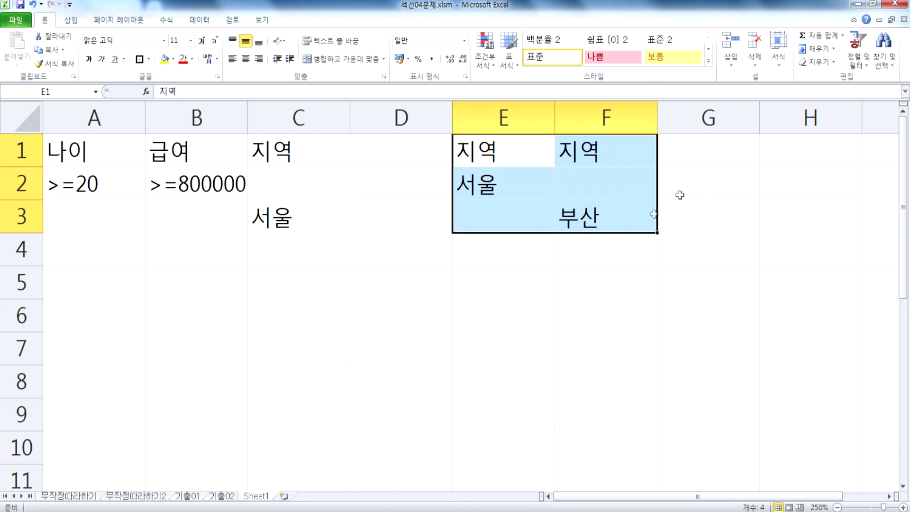
Step: Enter the header 지역 in H1 with 서울 in H2 and 부산 in H3, and select H1:H3
click(786, 150)
text(ㅈ지역)
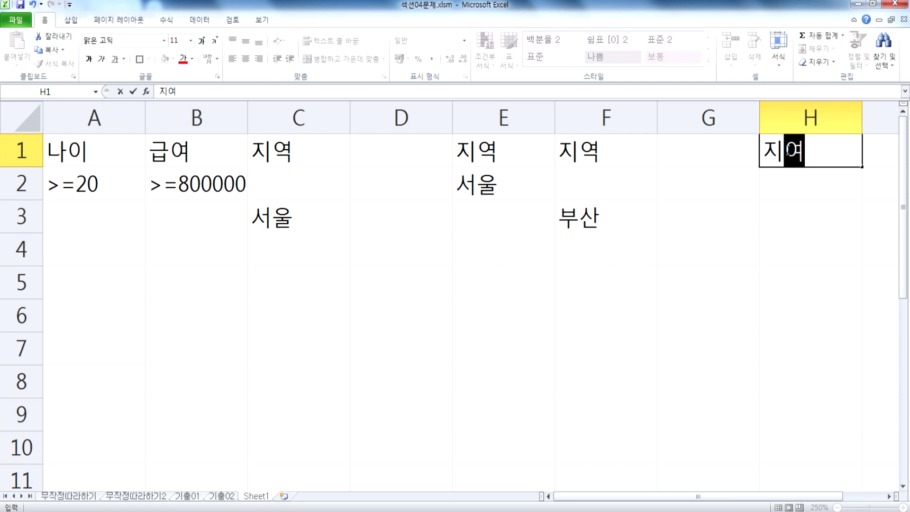
key(Return)
text(서울)
key(Return)
text(ㅂ부산)
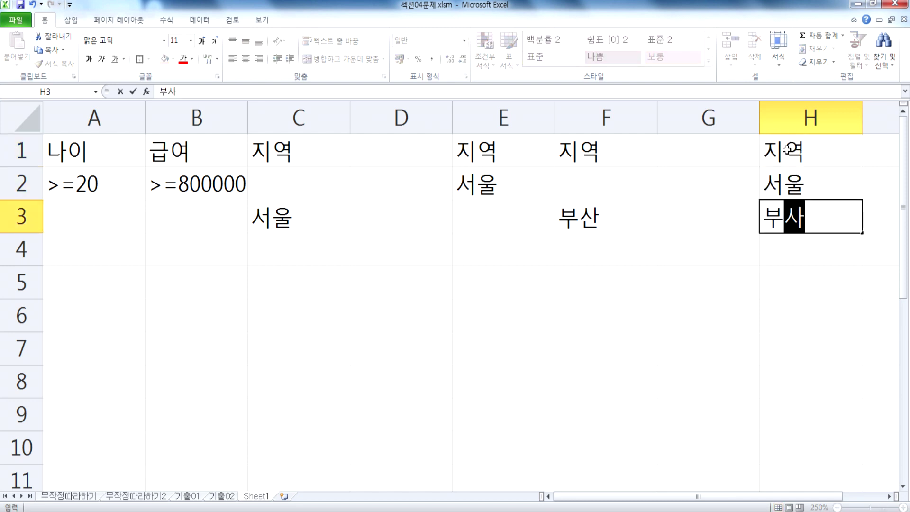
key(Return)
drag(787, 150, 792, 216)
Step: Try moving the 부산 condition from F3 to E3 beneath 서울, examine the duplicate 지역 headers, and undo the move
click(617, 214)
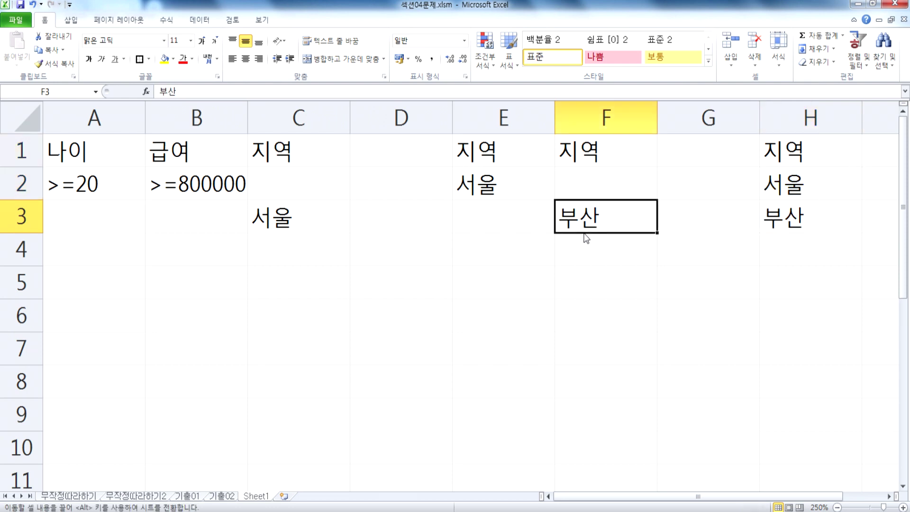
drag(587, 238, 484, 239)
drag(512, 149, 579, 144)
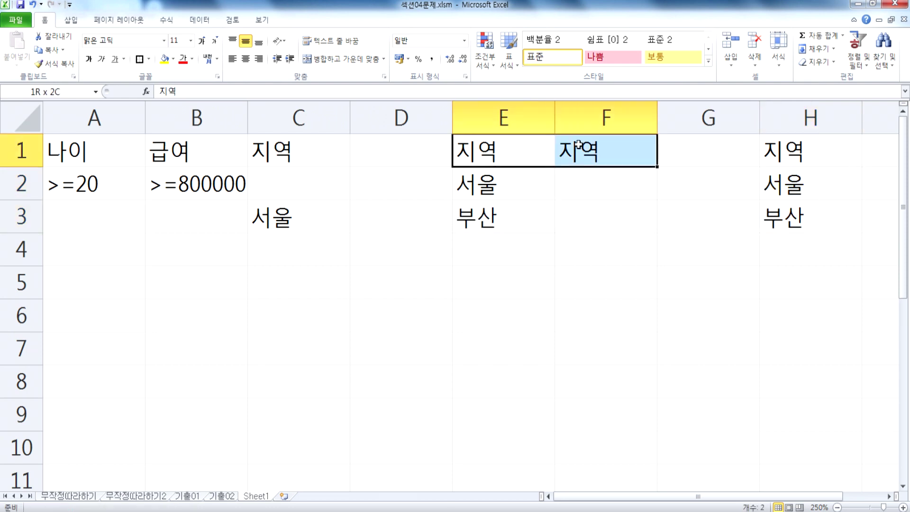
click(524, 223)
drag(502, 137, 575, 235)
click(498, 205)
Step: Compare the OR criteria layouts in E1:F3, H1:H3 and A1:C3 by selecting each range
drag(527, 159, 624, 204)
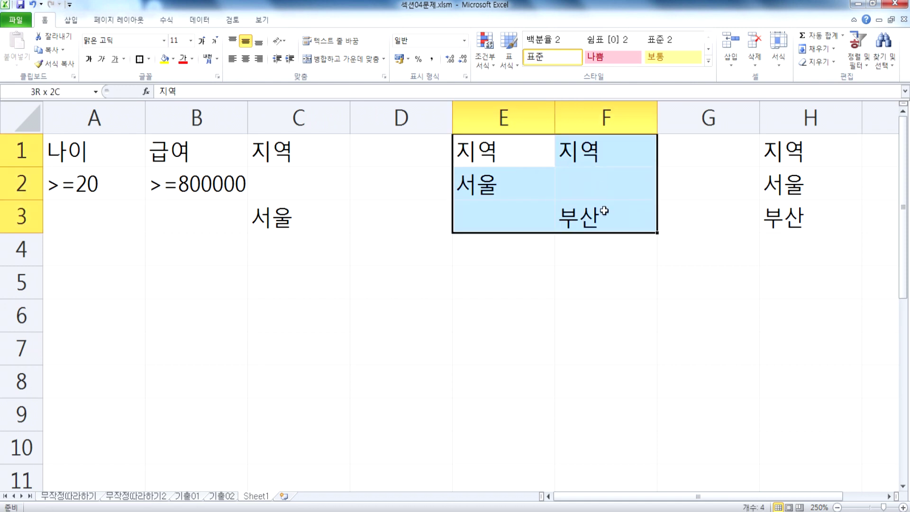
drag(787, 152, 783, 212)
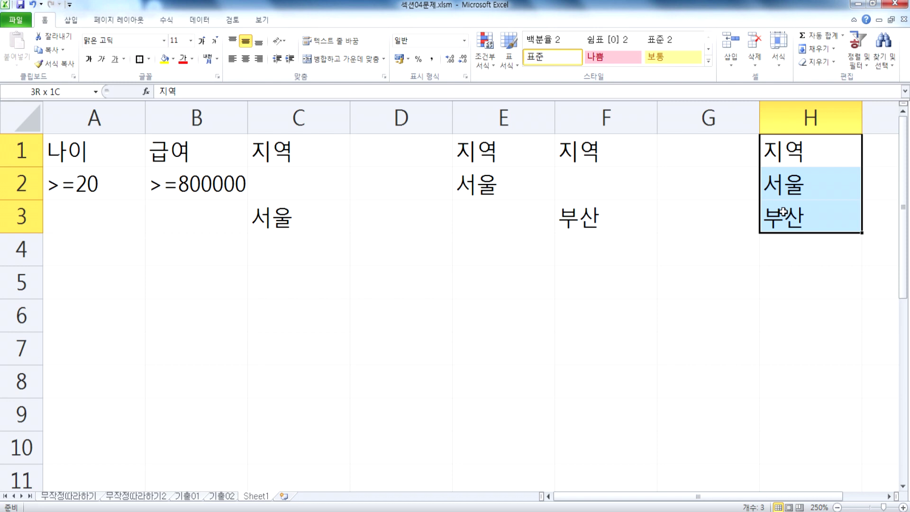
drag(783, 212, 782, 213)
drag(97, 146, 278, 216)
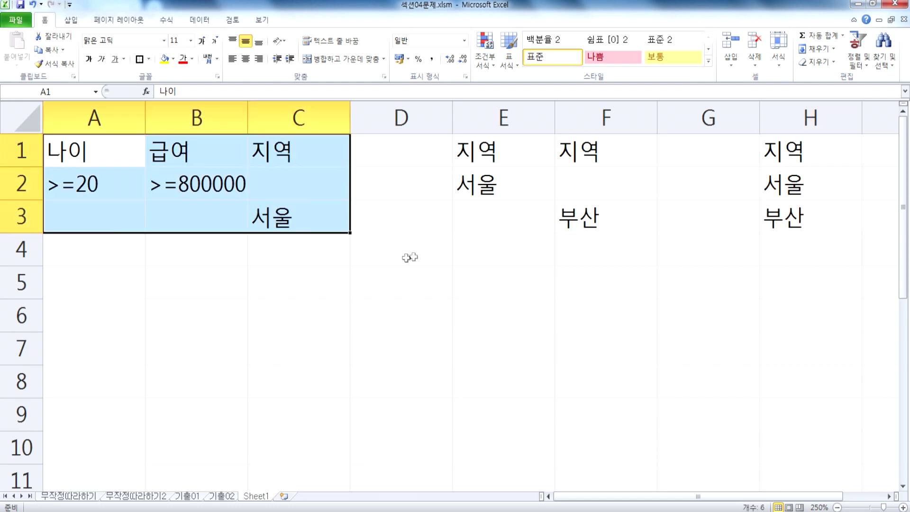
drag(482, 158, 581, 220)
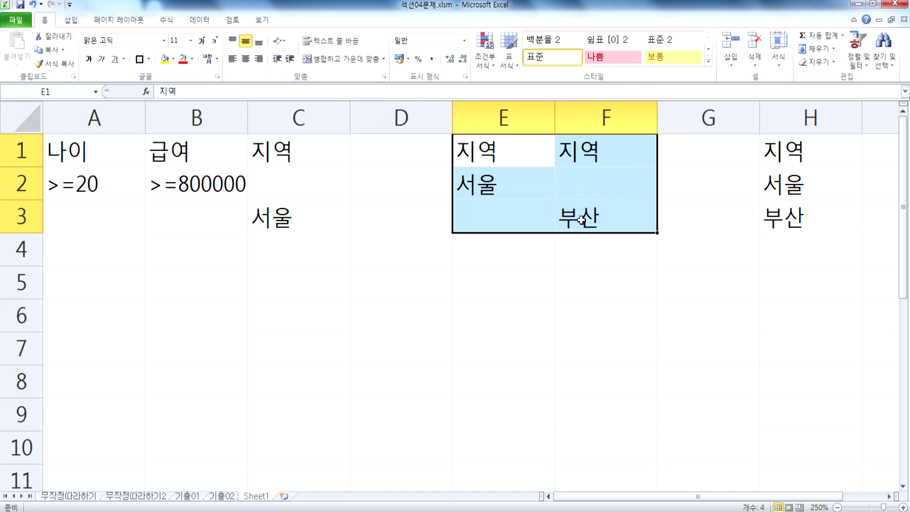
drag(782, 152, 788, 230)
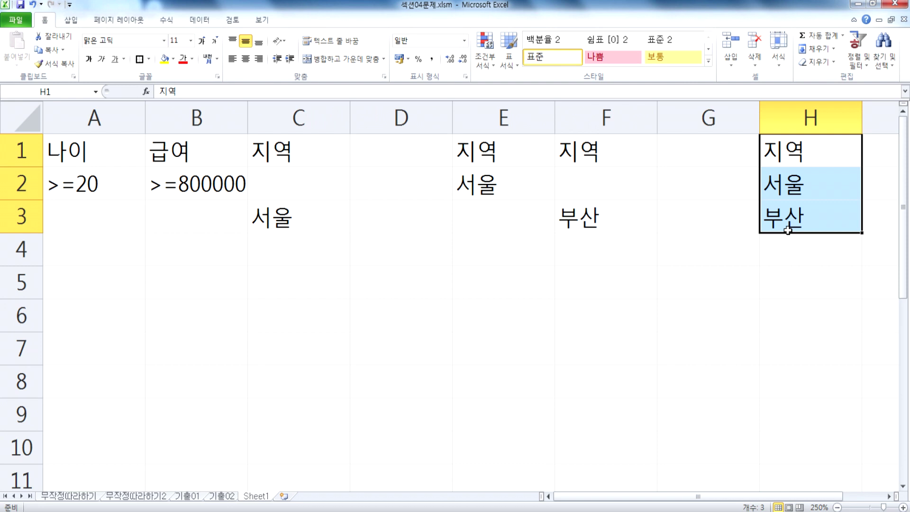
Step: Clear the 근속기간 and 퇴직금 OR criteria in E15:F18 on the 무작정따라하기2 sheet
click(110, 496)
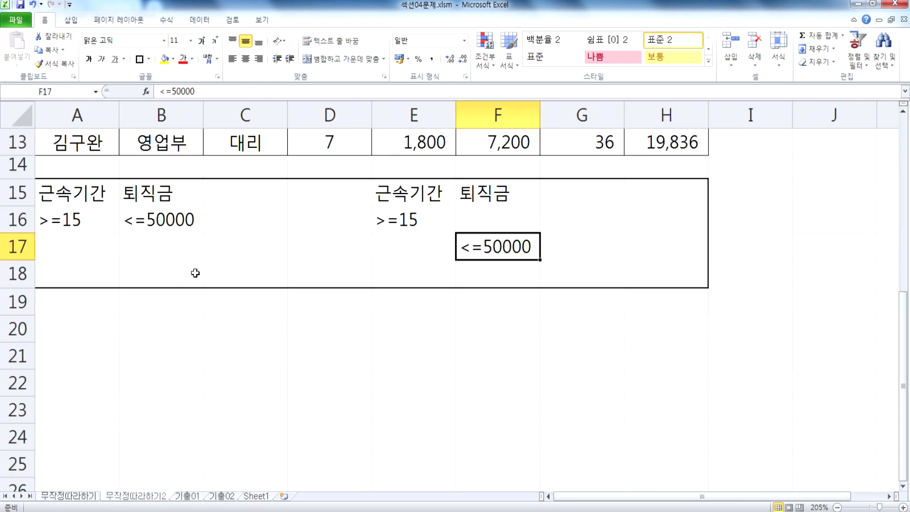
drag(413, 196, 499, 263)
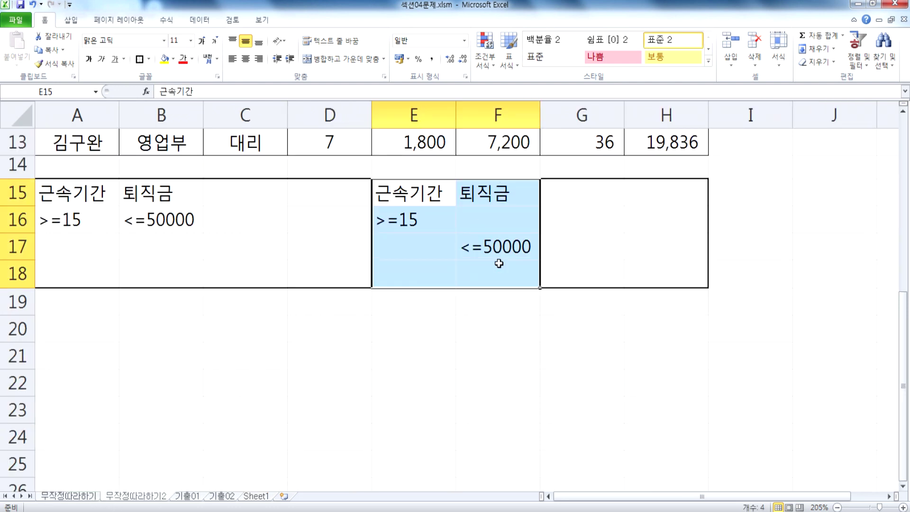
key(Delete)
click(123, 199)
Step: Examine the employee list, the criteria in A15:B16, and the empty area from A20 for the filter results
scroll(142, 261, down, 3)
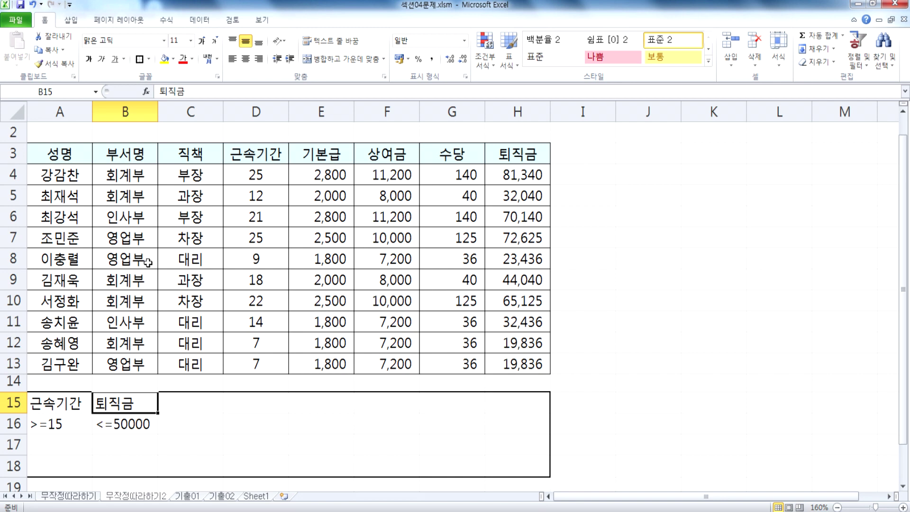
scroll(149, 264, down, 3)
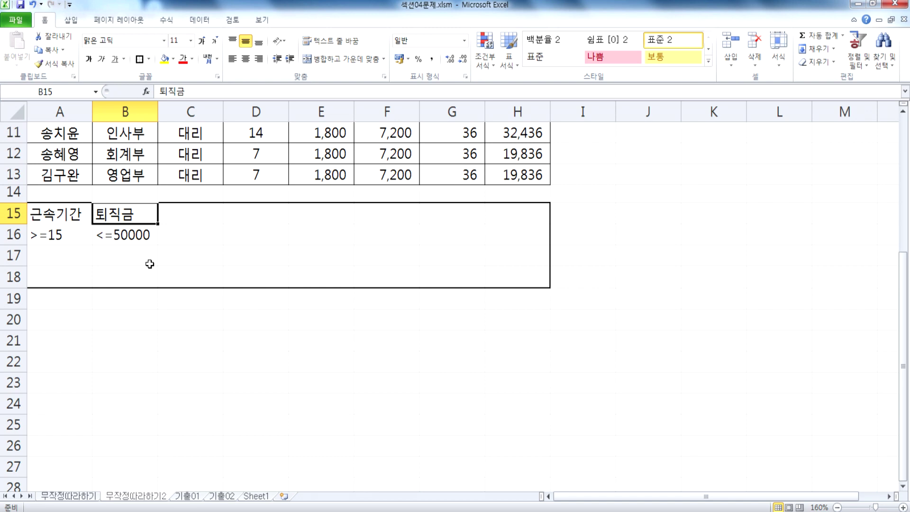
click(69, 322)
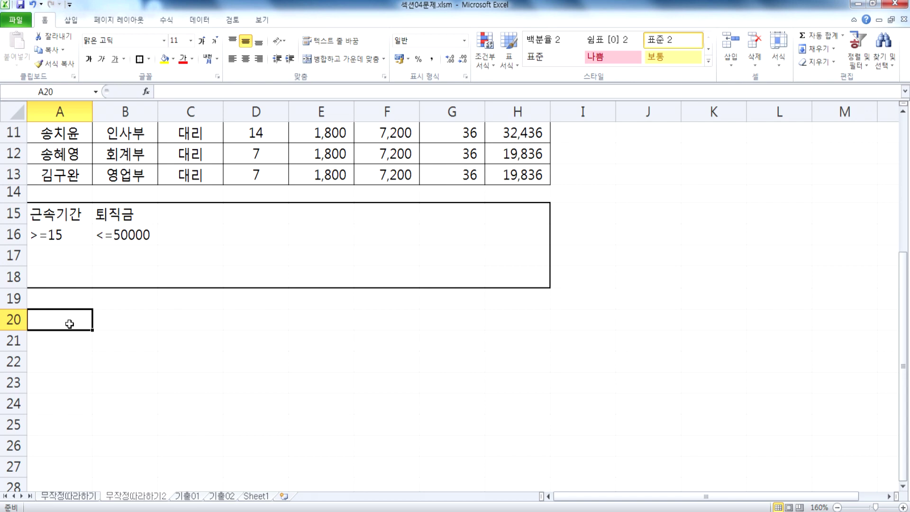
scroll(69, 324, up, 3)
drag(85, 155, 475, 343)
click(406, 258)
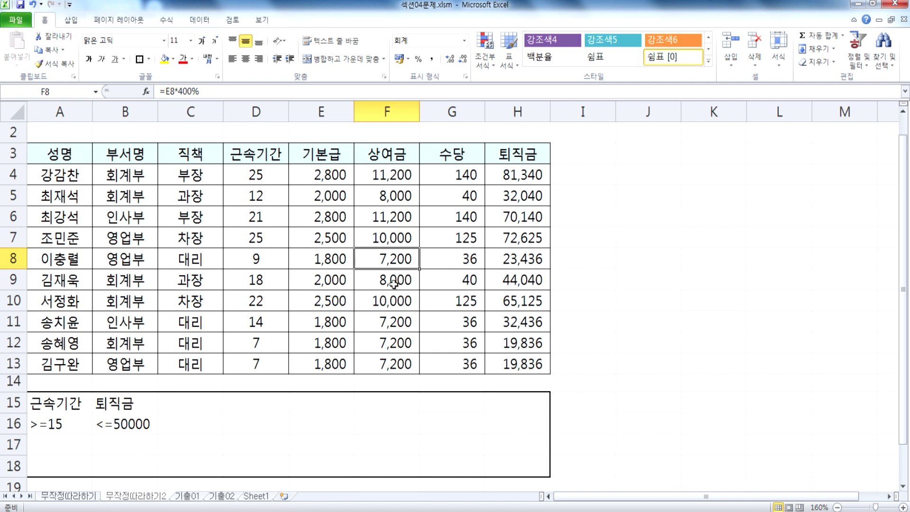
scroll(394, 284, down, 3)
click(45, 320)
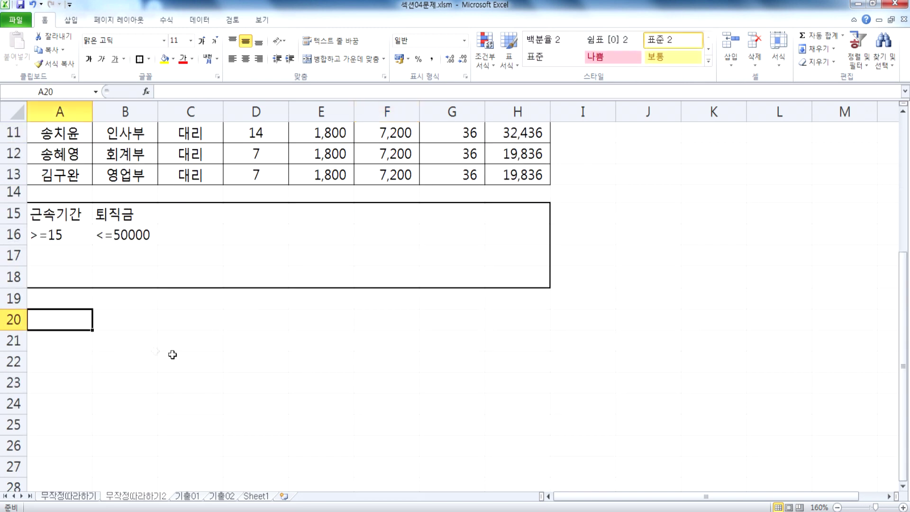
drag(256, 135, 627, 398)
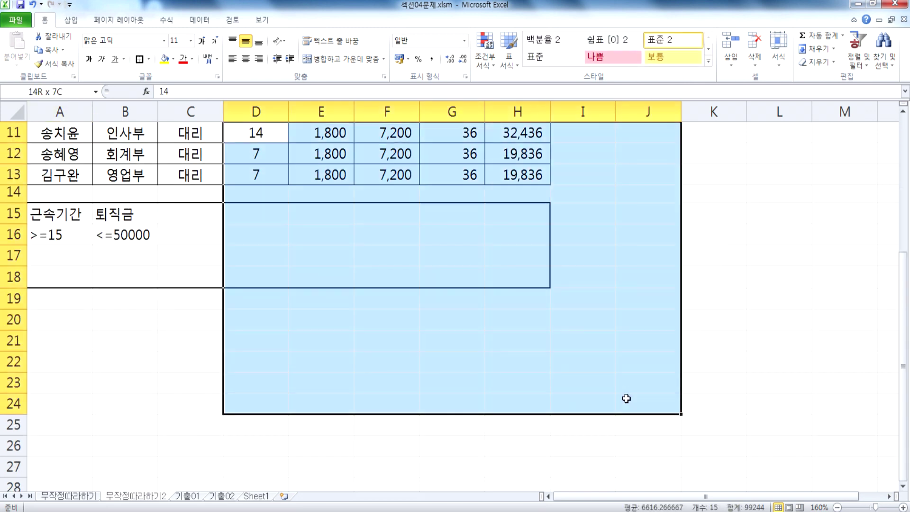
click(626, 282)
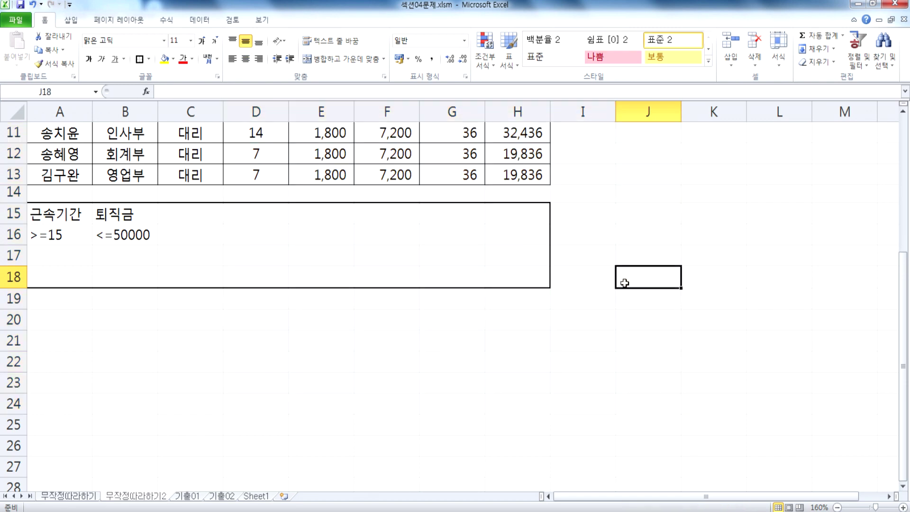
Step: View the 기출02 sheet, return to 무작정따라하기2, and examine possible result locations around the list and below the criteria
click(219, 495)
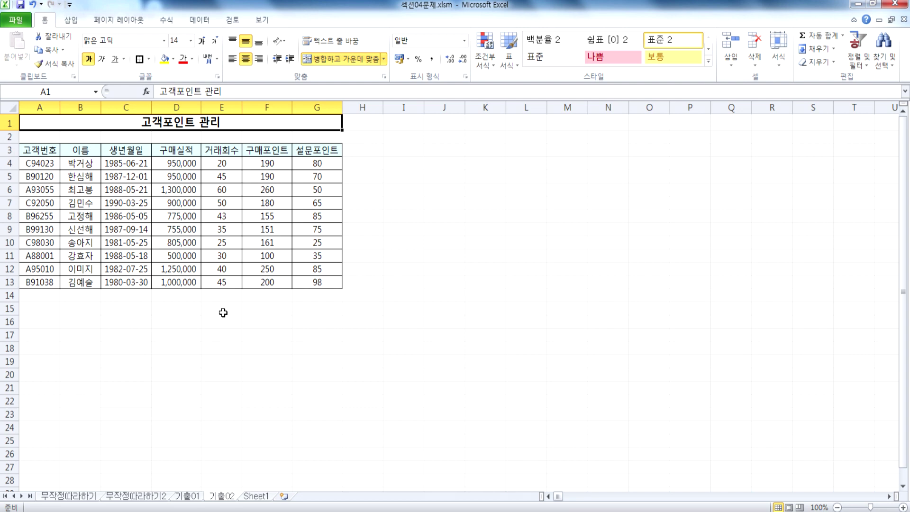
click(187, 496)
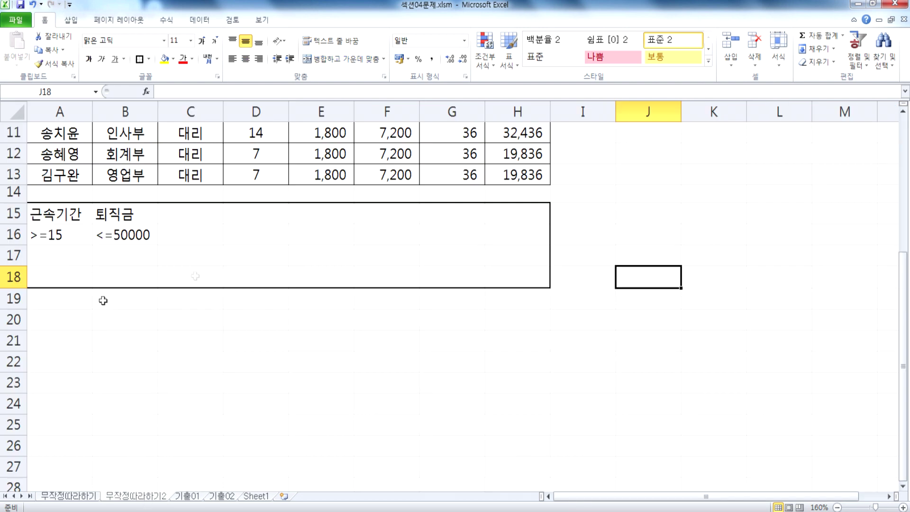
click(46, 328)
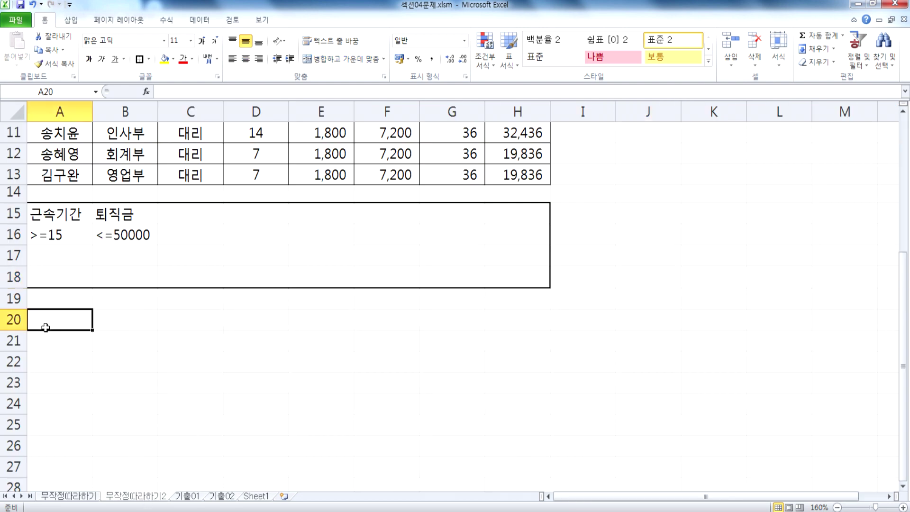
scroll(157, 325, up, 2)
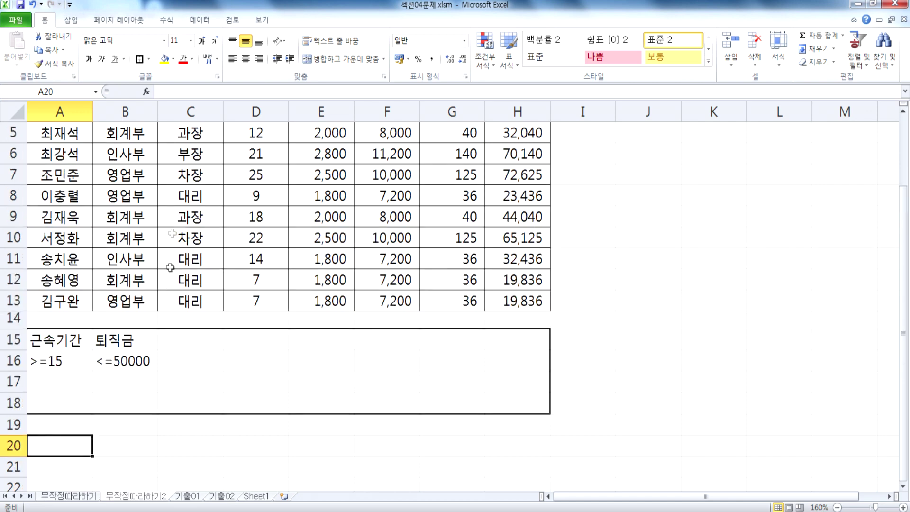
click(200, 220)
ctrl+click(712, 254)
scroll(384, 327, down, 2)
drag(496, 235, 740, 365)
click(389, 335)
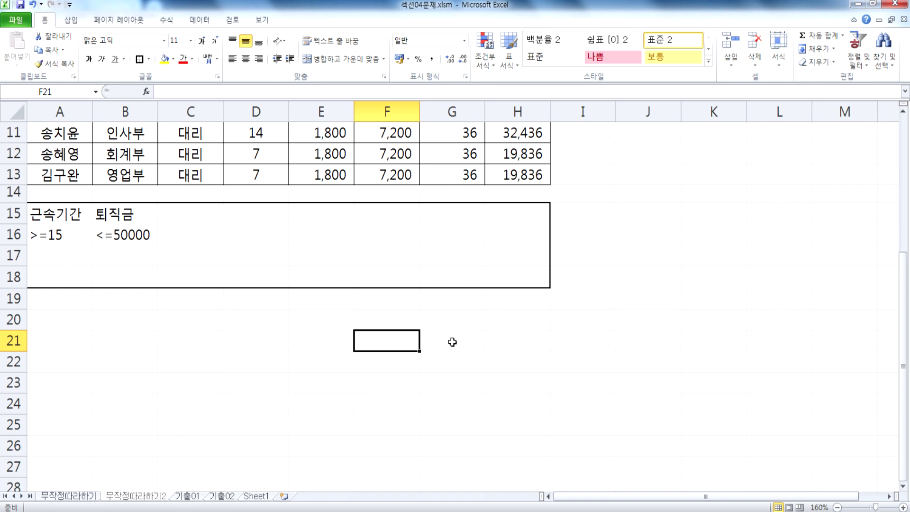
Step: Review the list range A3:H13, the criteria range A15:B16, and the result location A20
scroll(453, 342, up, 3)
drag(71, 158, 517, 365)
scroll(167, 295, down, 2)
drag(50, 278, 133, 298)
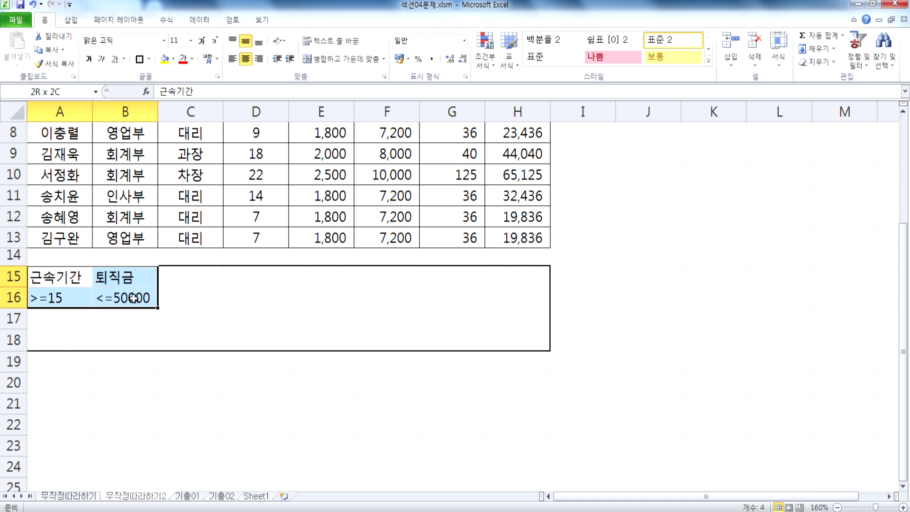
scroll(61, 321, down, 1)
click(61, 321)
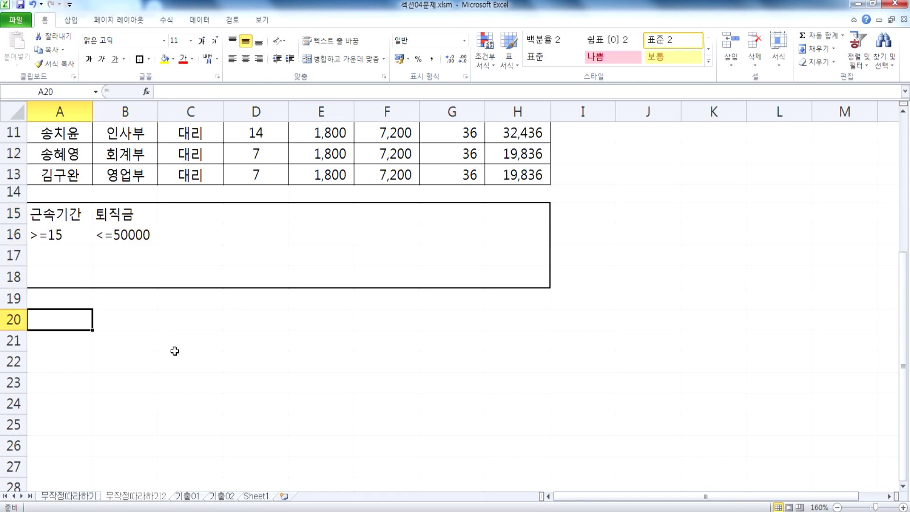
scroll(175, 351, up, 3)
drag(52, 156, 512, 360)
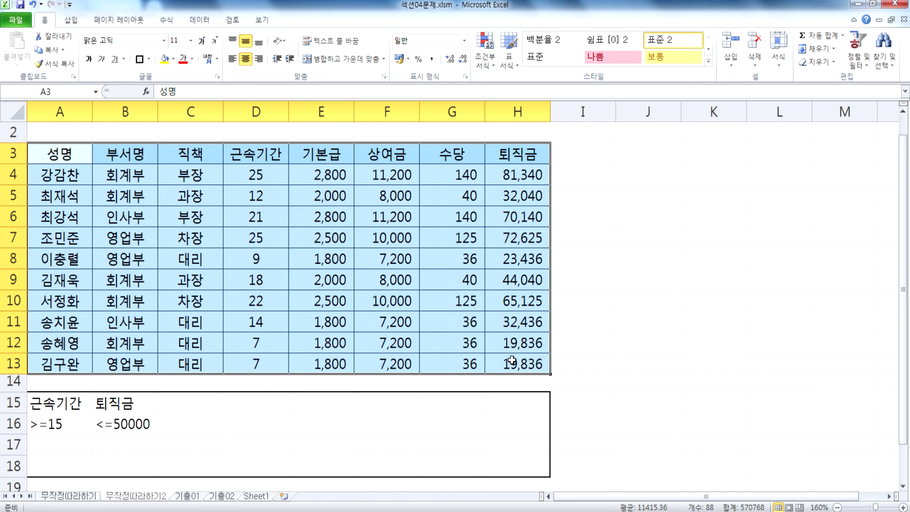
click(315, 236)
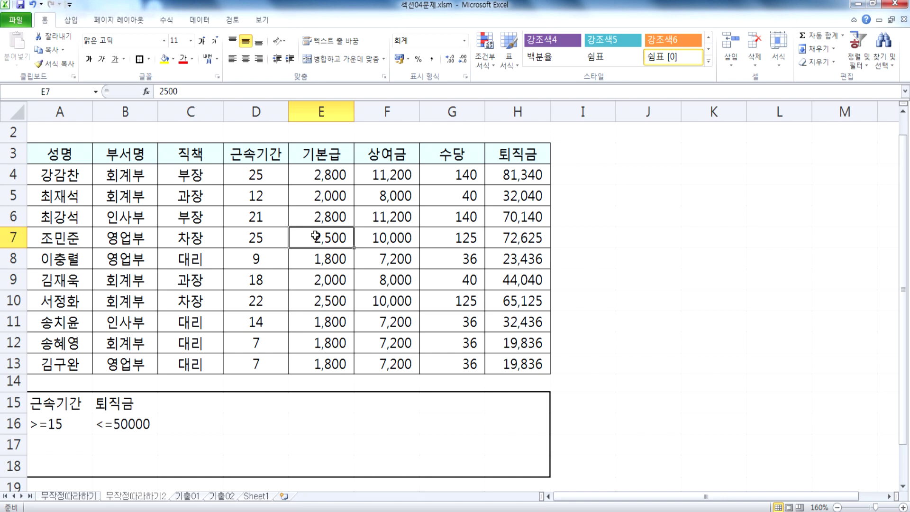
click(199, 19)
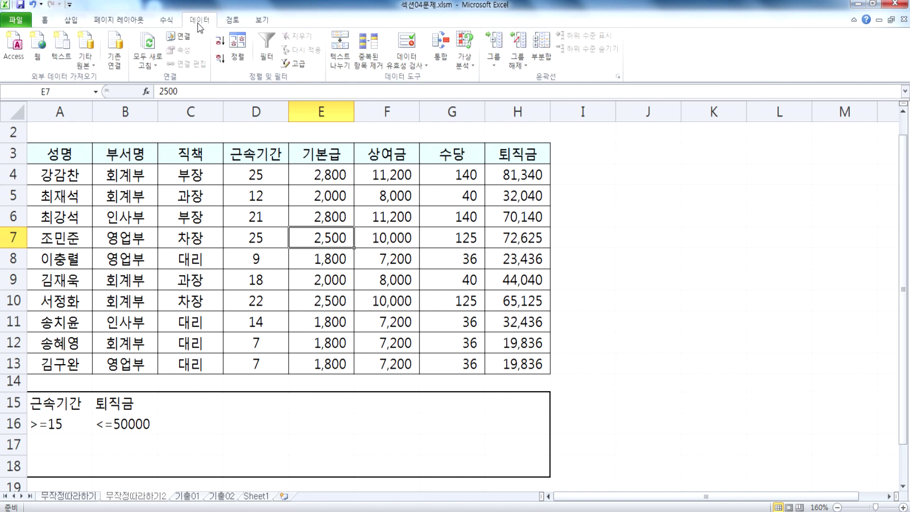
click(299, 64)
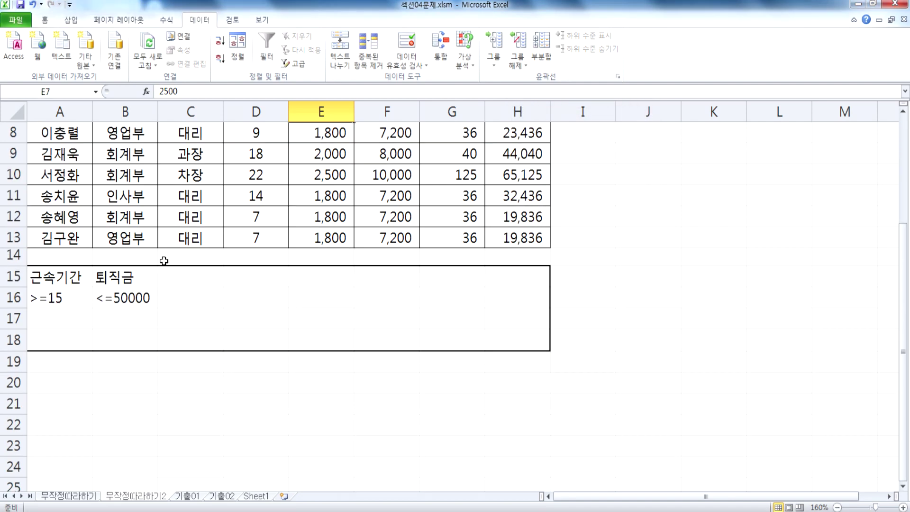
click(134, 299)
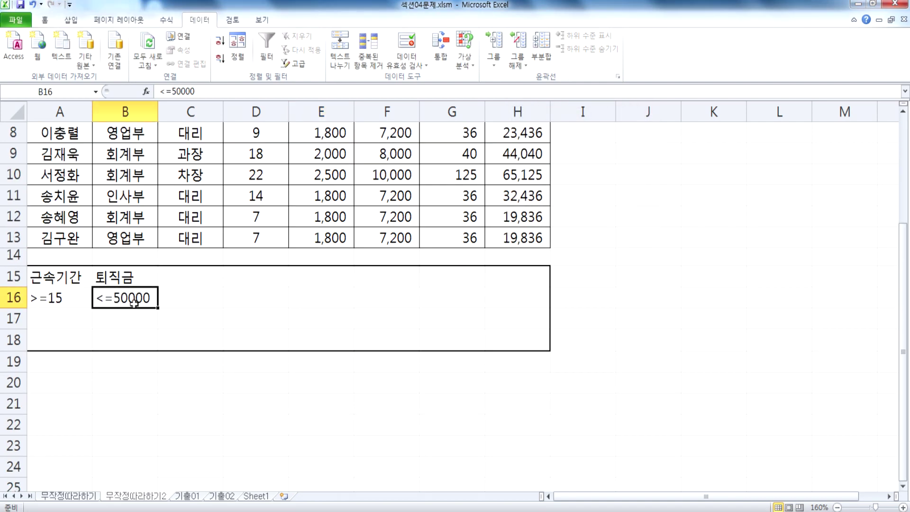
click(292, 64)
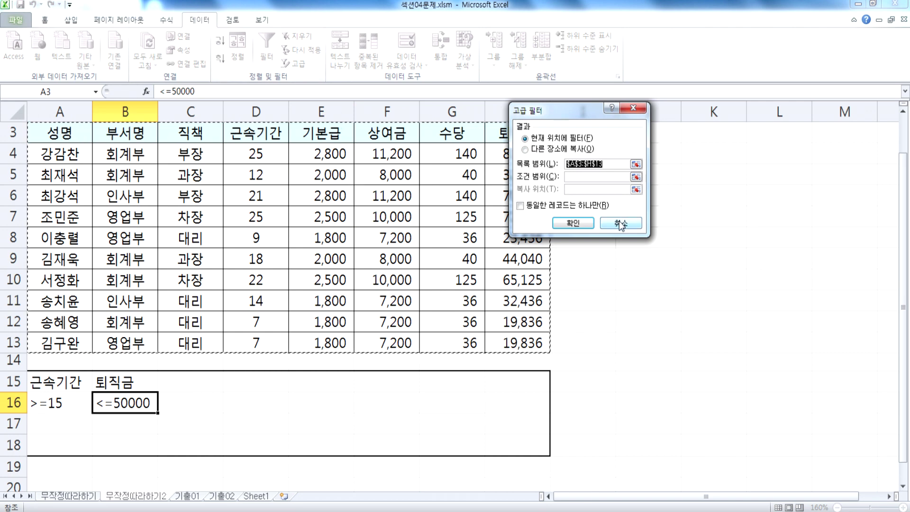
drag(61, 380, 152, 406)
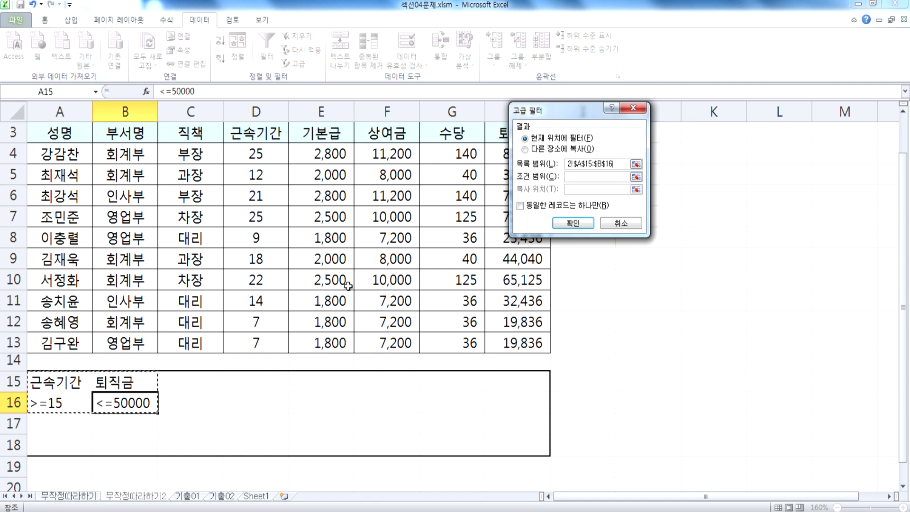
key(Escape)
Step: Apply an advanced filter to list range A3:H13 with criteria range A15:B16, copying the results to another location at A20
click(305, 210)
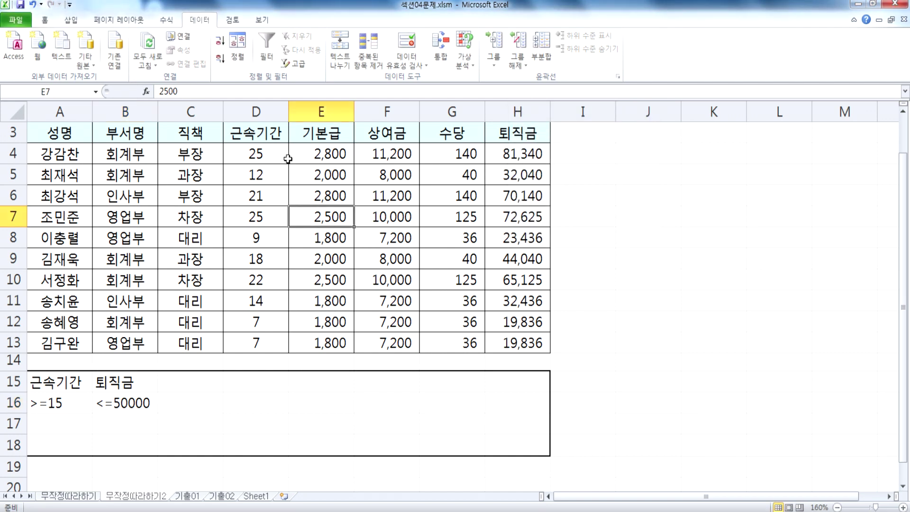
drag(280, 170, 414, 256)
key(Escape)
click(296, 63)
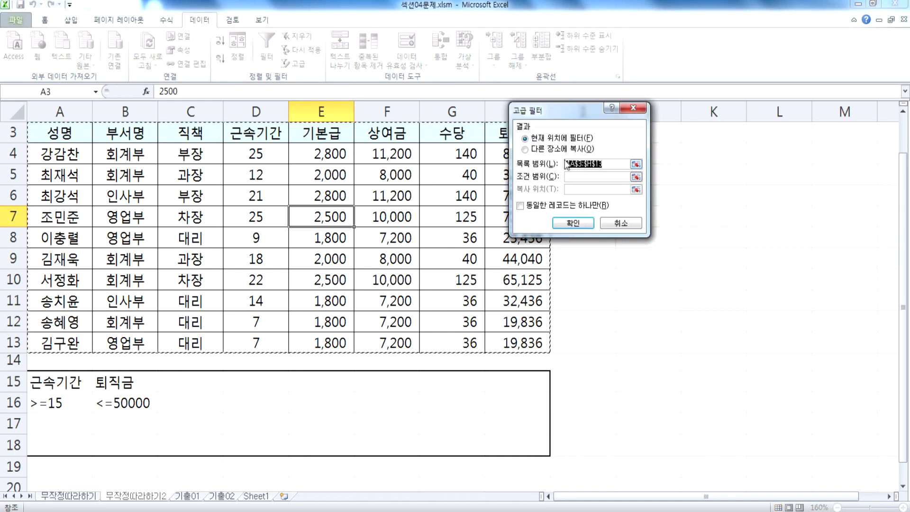
click(550, 149)
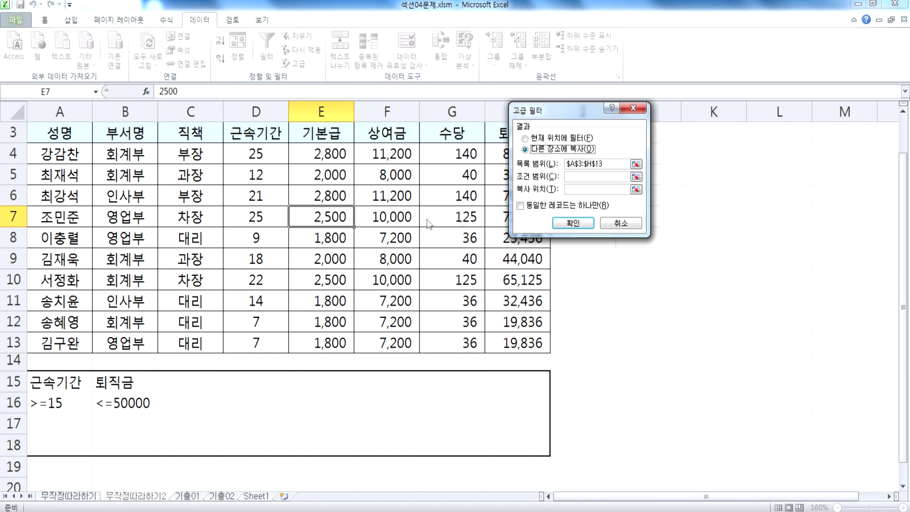
click(576, 178)
scroll(403, 210, down, 2)
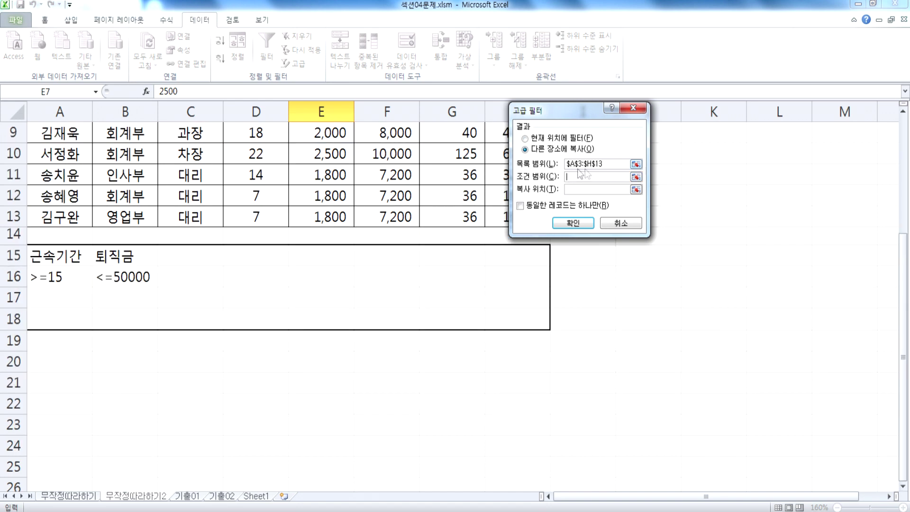
drag(61, 253, 116, 277)
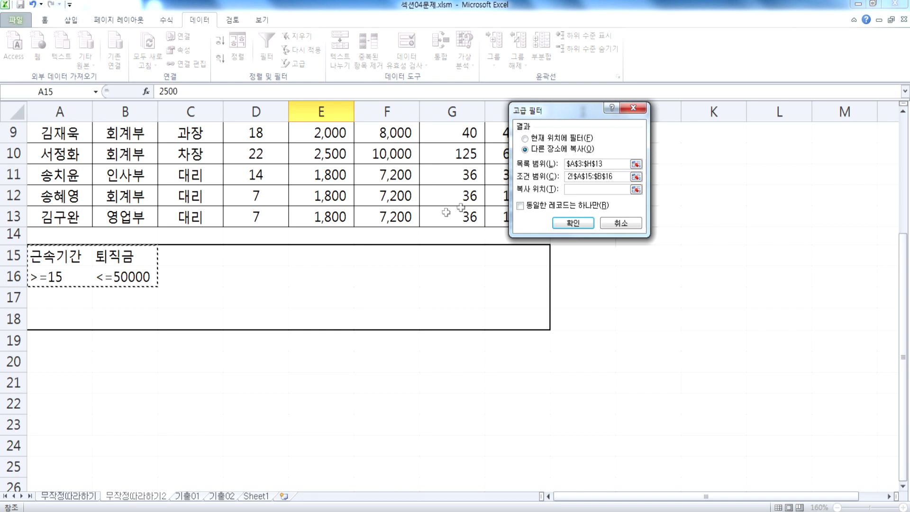
click(568, 189)
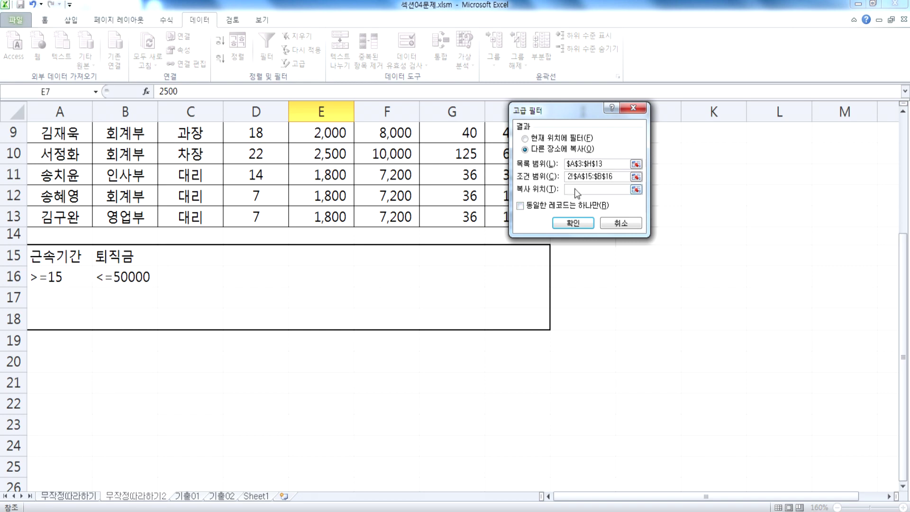
click(61, 367)
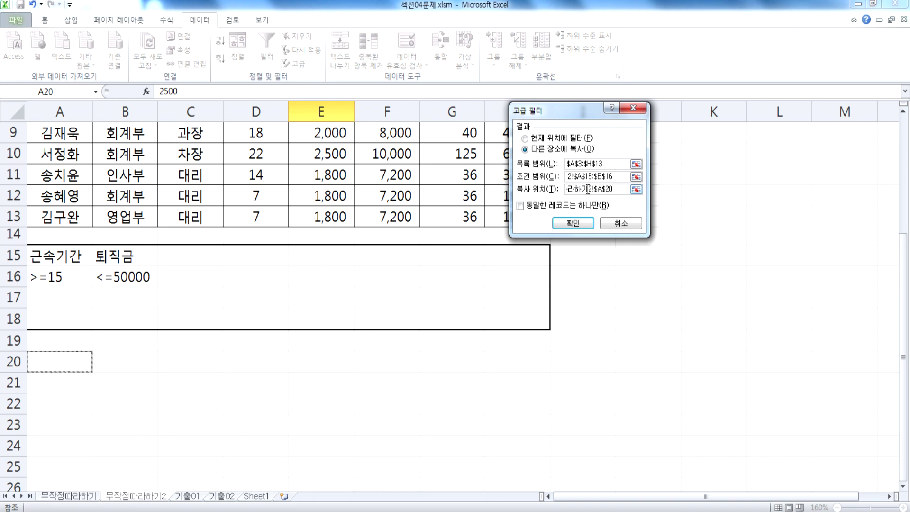
click(585, 226)
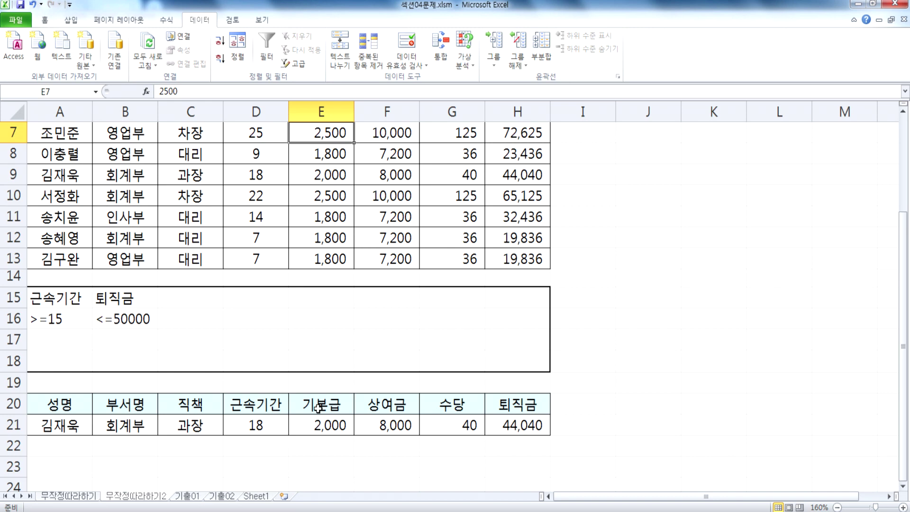
Step: Delete entire rows 20 to 23 containing the copied filter results
scroll(317, 407, down, 1)
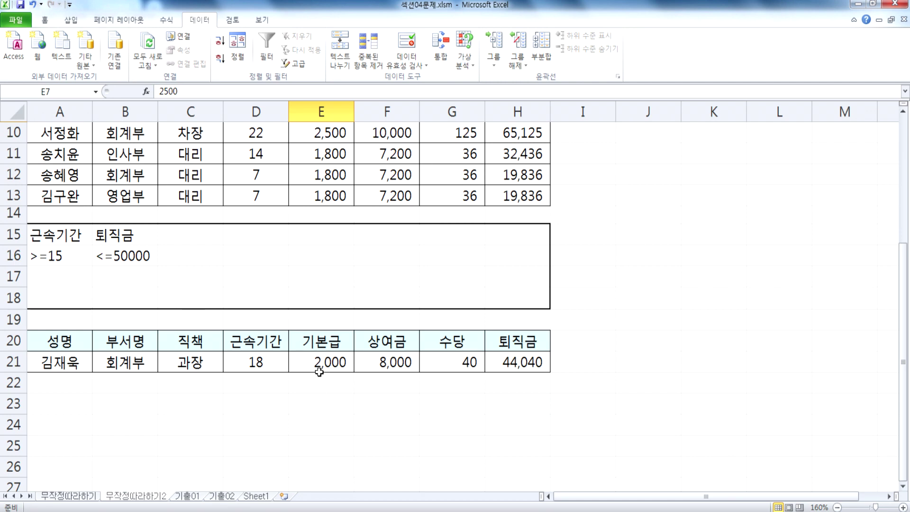
drag(10, 340, 3, 399)
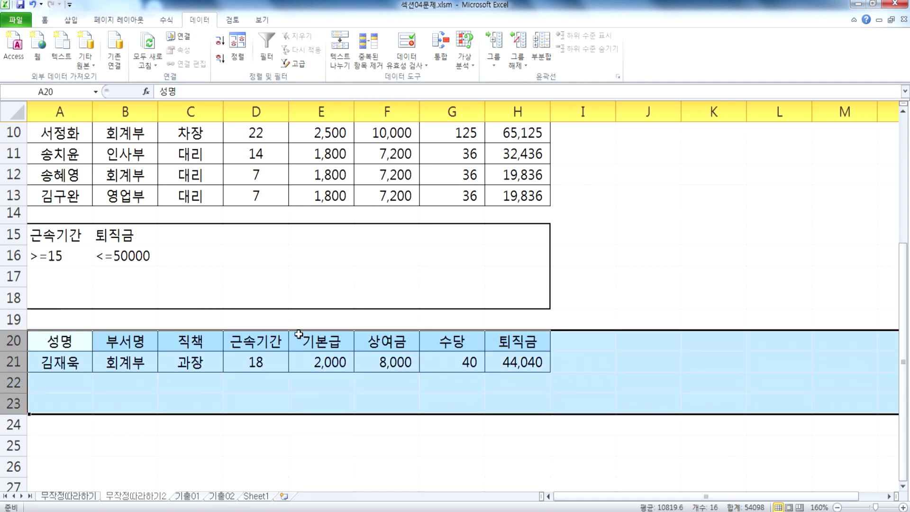
click(127, 362)
drag(13, 340, 8, 364)
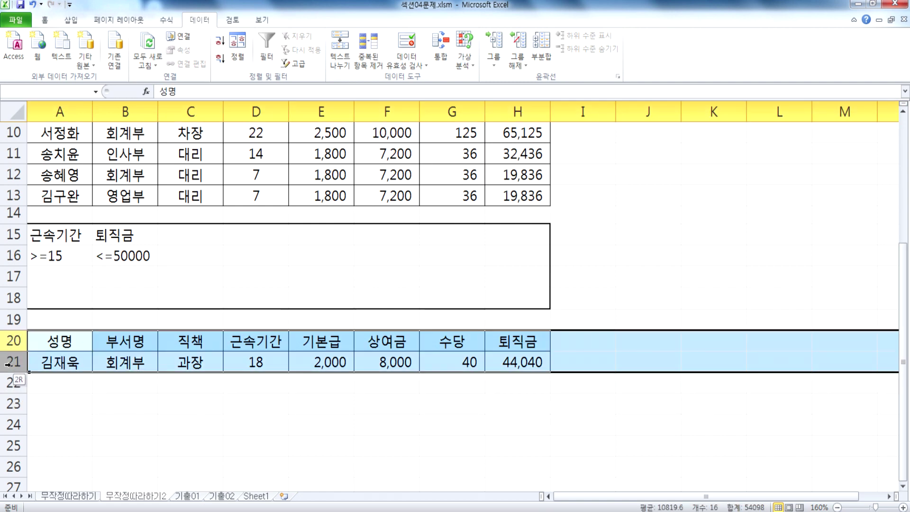
drag(8, 365, 8, 364)
drag(81, 341, 526, 405)
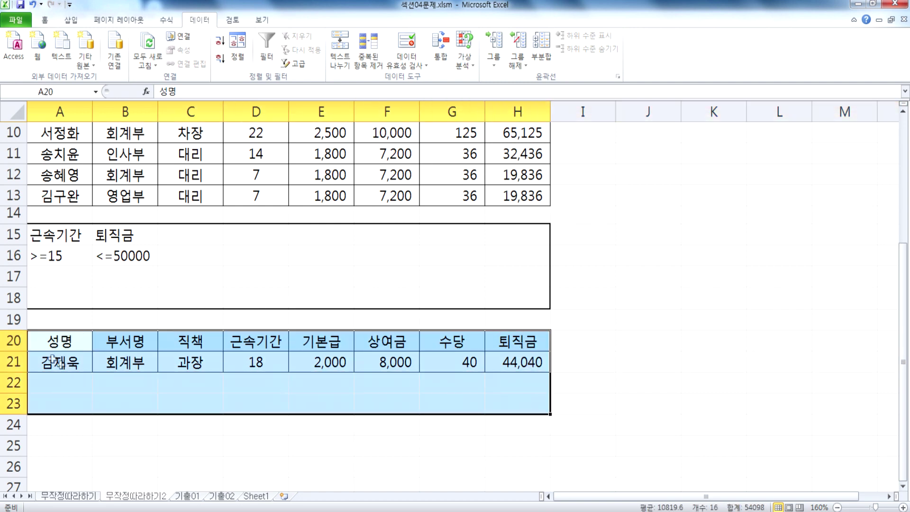
drag(11, 340, 5, 403)
right_click(367, 346)
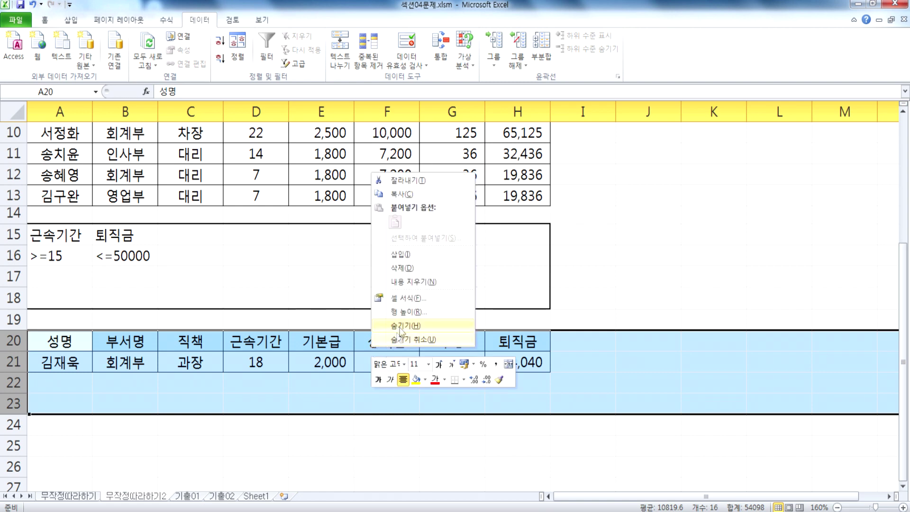
click(400, 268)
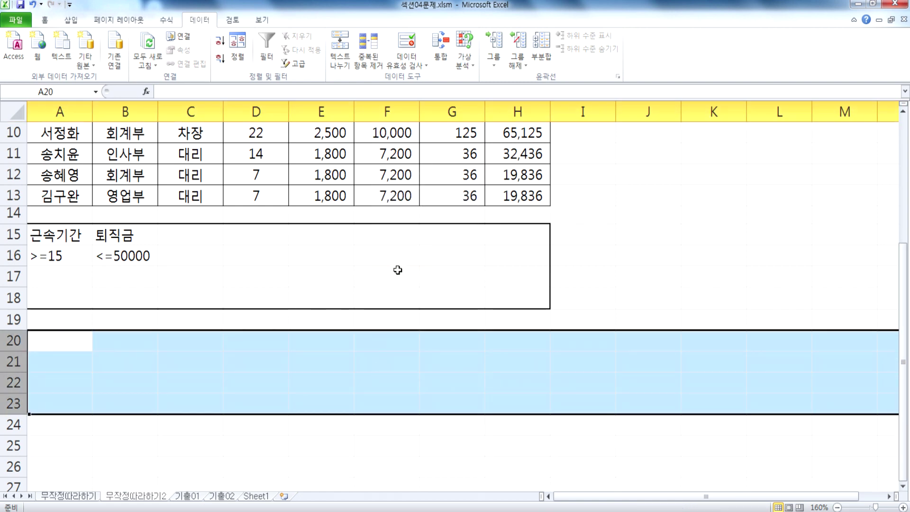
Step: Start an advanced filter from empty cell K7, clear its criteria range and set the list range to A3:H13
scroll(346, 317, up, 1)
click(283, 209)
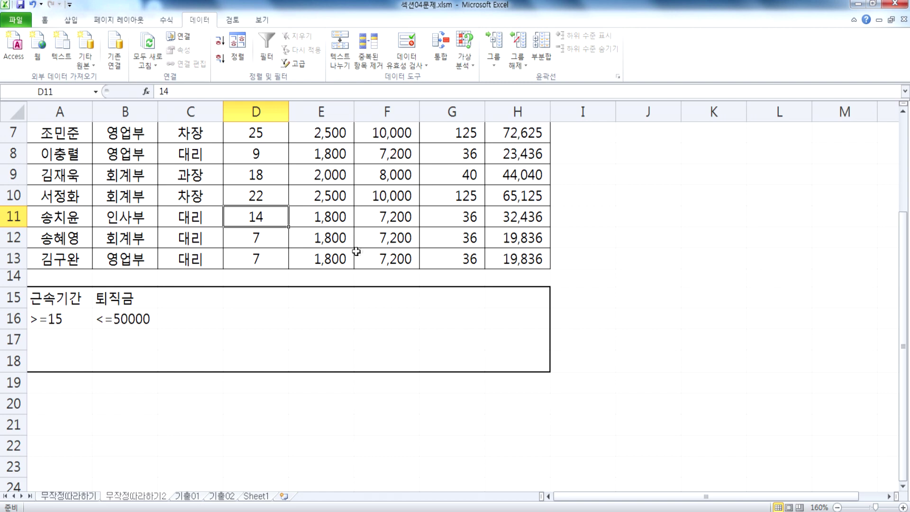
scroll(356, 252, up, 2)
drag(60, 179, 508, 391)
click(244, 282)
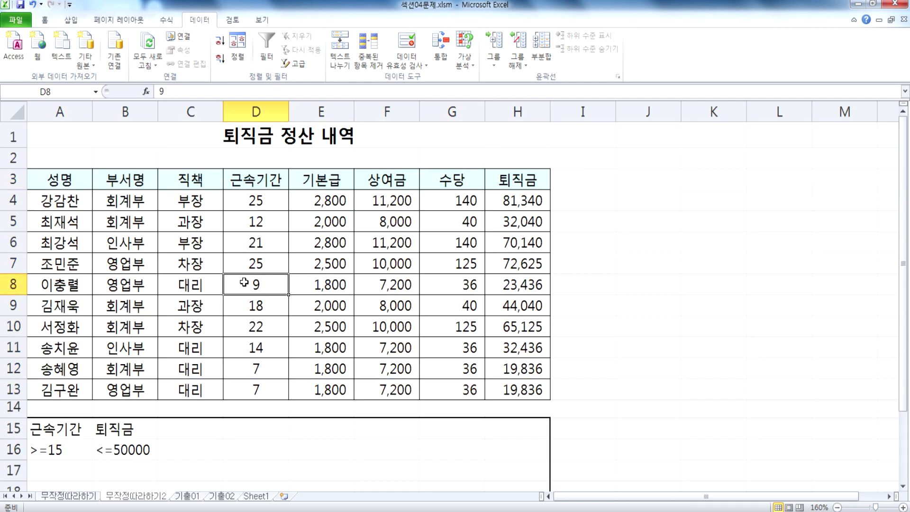
click(705, 271)
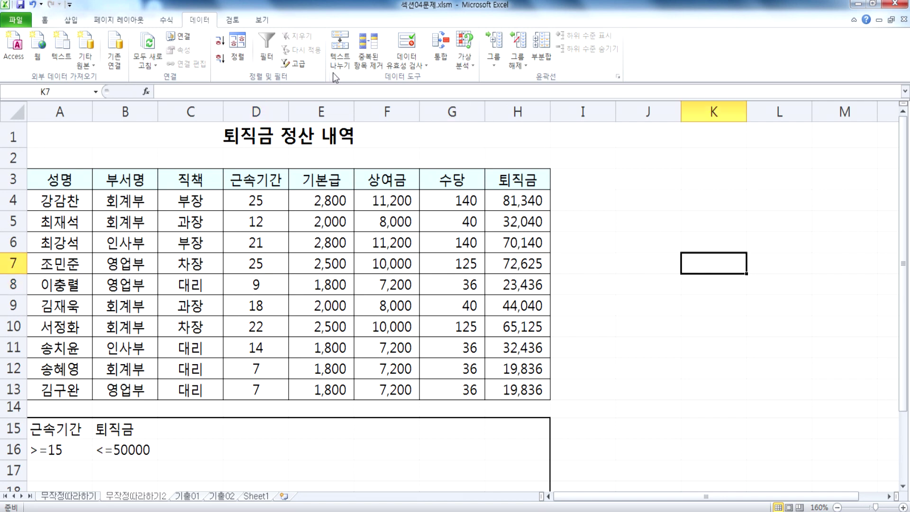
click(292, 63)
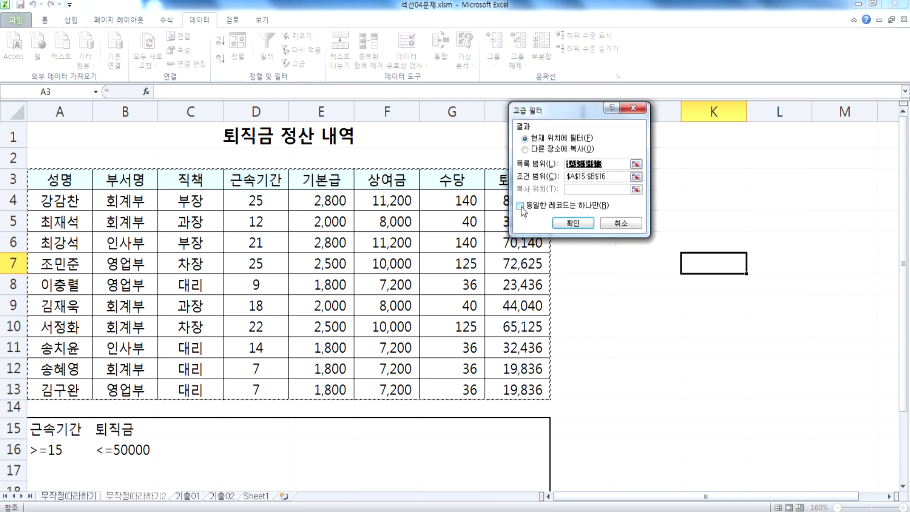
key(Tab)
key(Delete)
drag(601, 166, 567, 164)
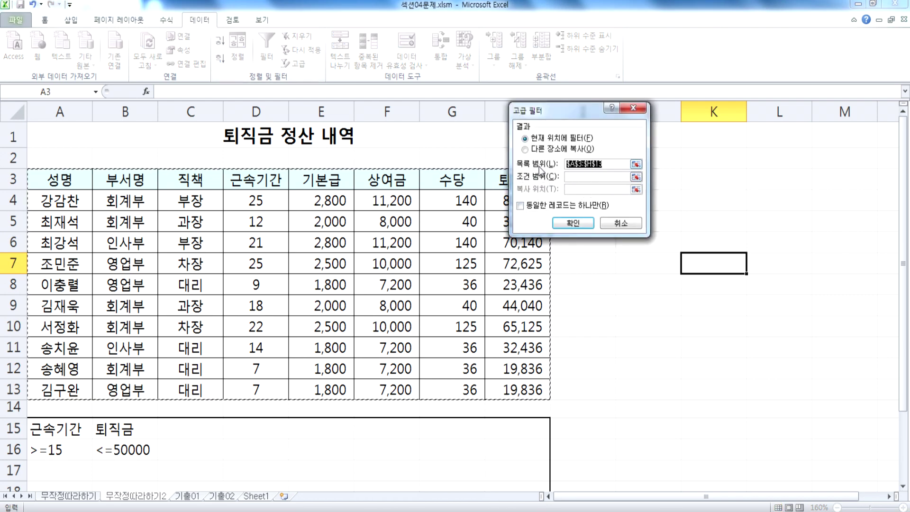
drag(662, 262, 768, 348)
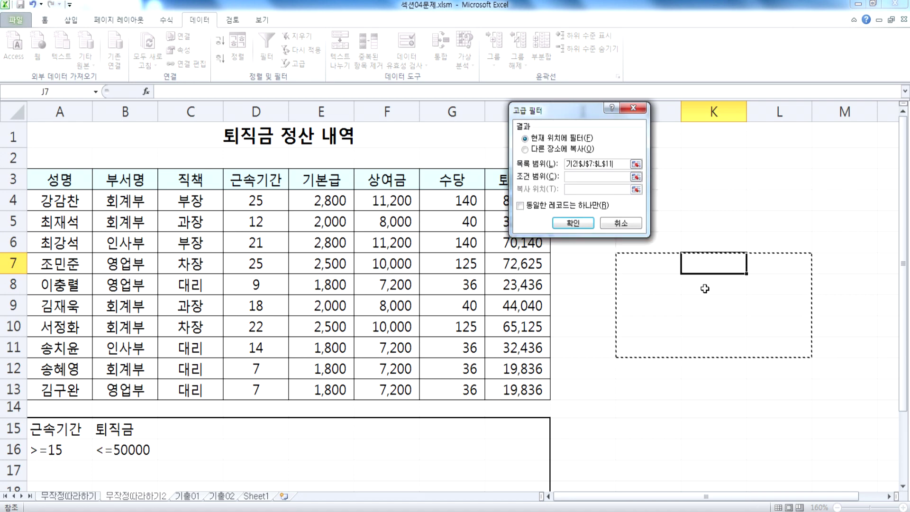
drag(57, 181, 513, 383)
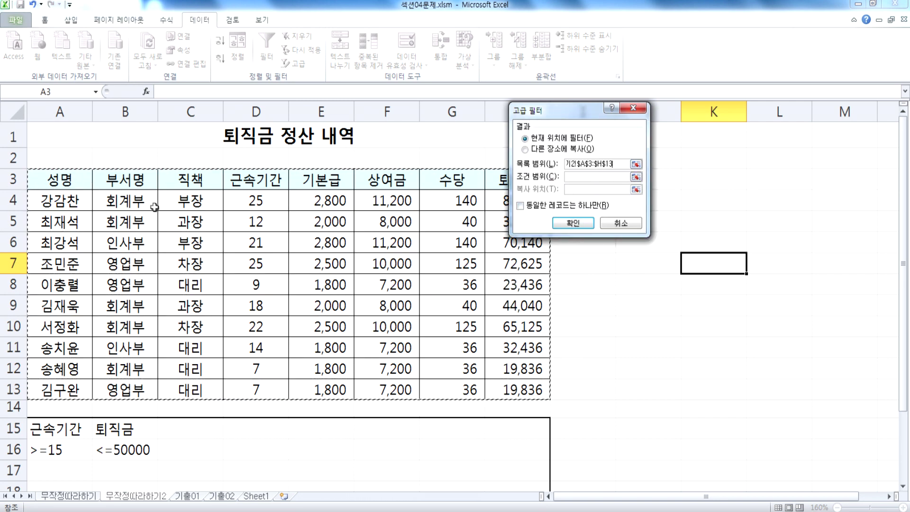
Step: Set the criteria range to A15:B16 and apply the advanced filter, copying the results to another location at A20
click(573, 178)
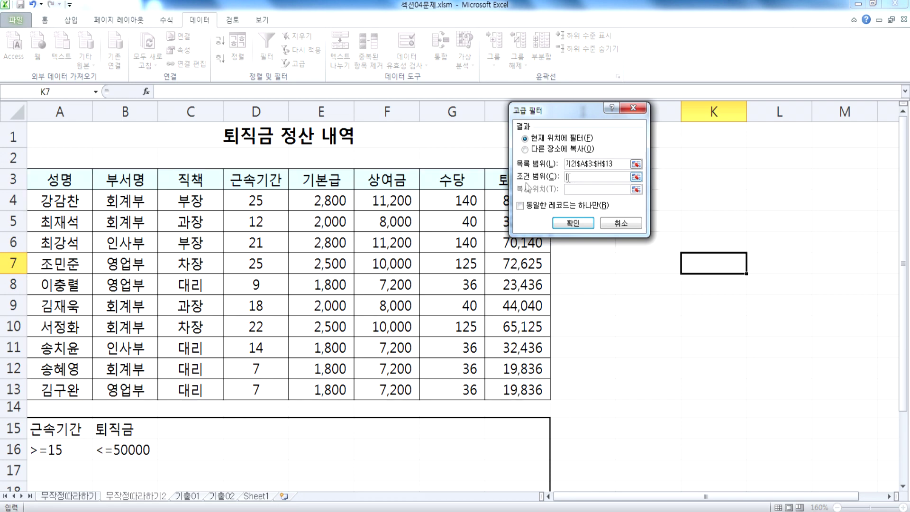
scroll(575, 179, down, 2)
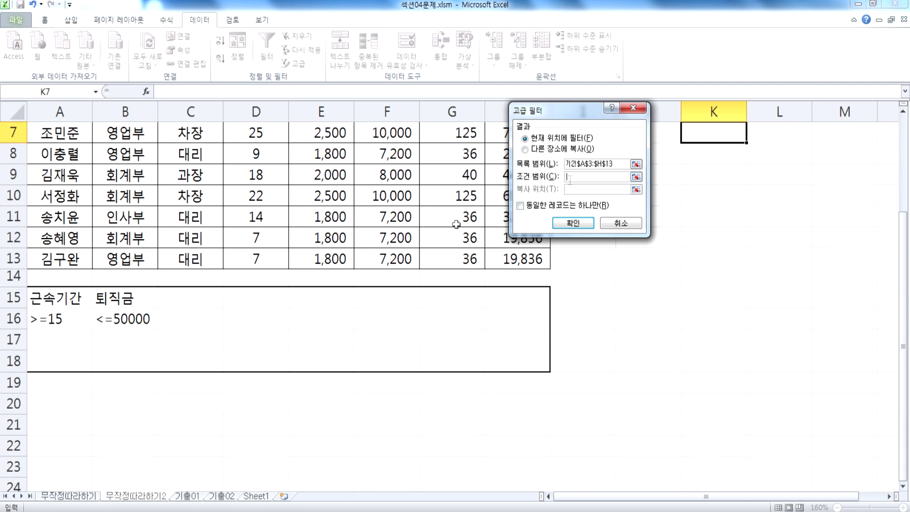
drag(48, 297, 110, 318)
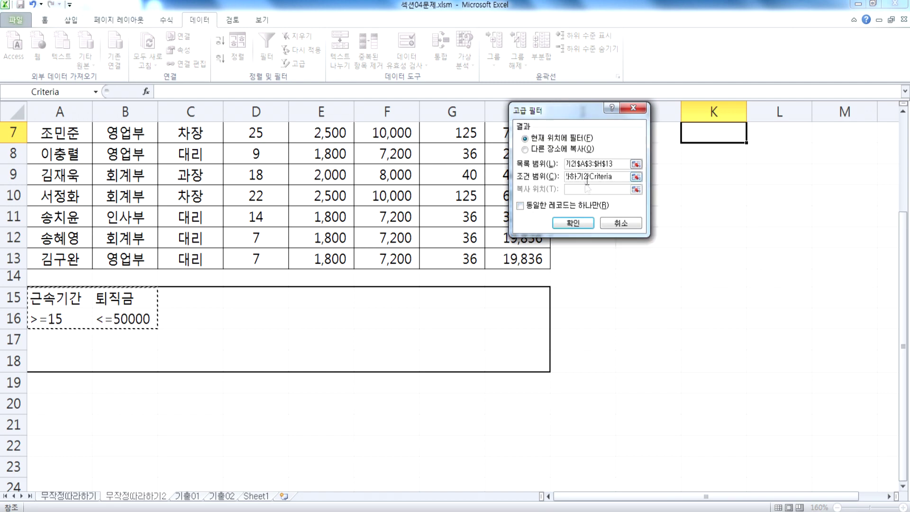
click(525, 150)
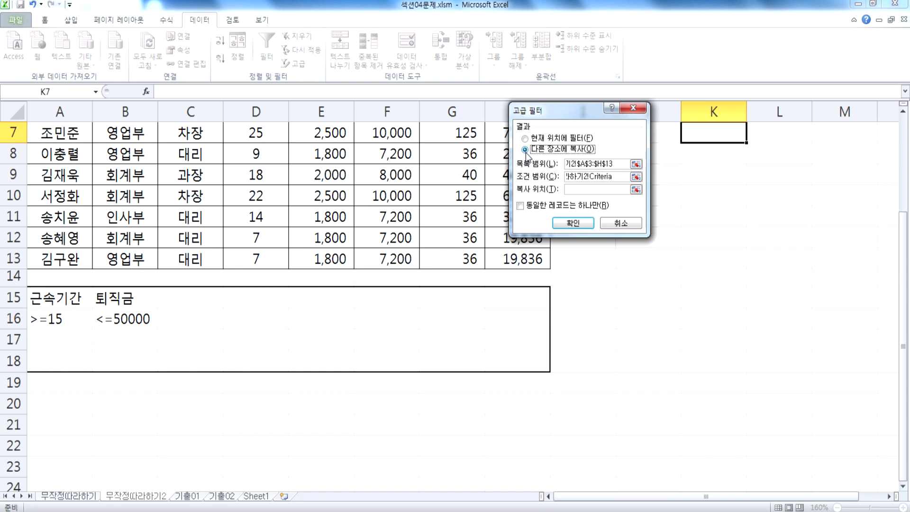
click(575, 190)
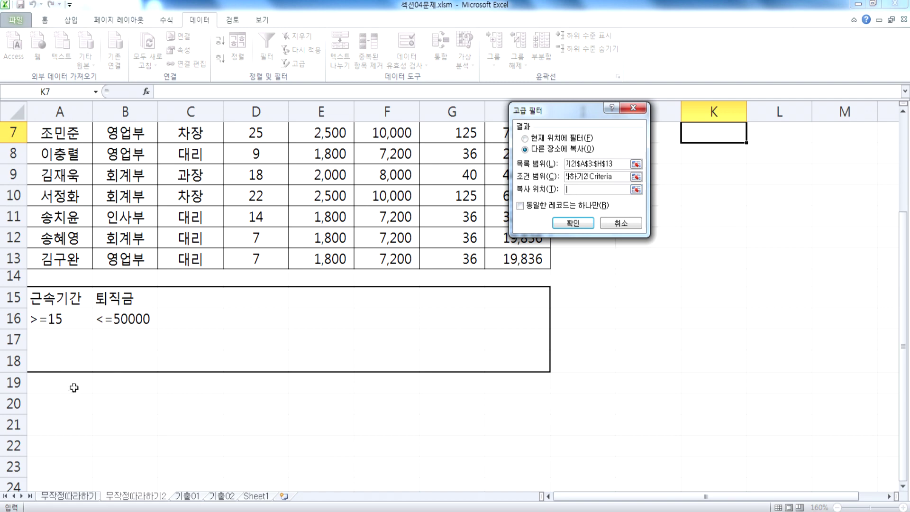
click(47, 403)
scroll(84, 361, down, 1)
scroll(84, 361, down, 1)
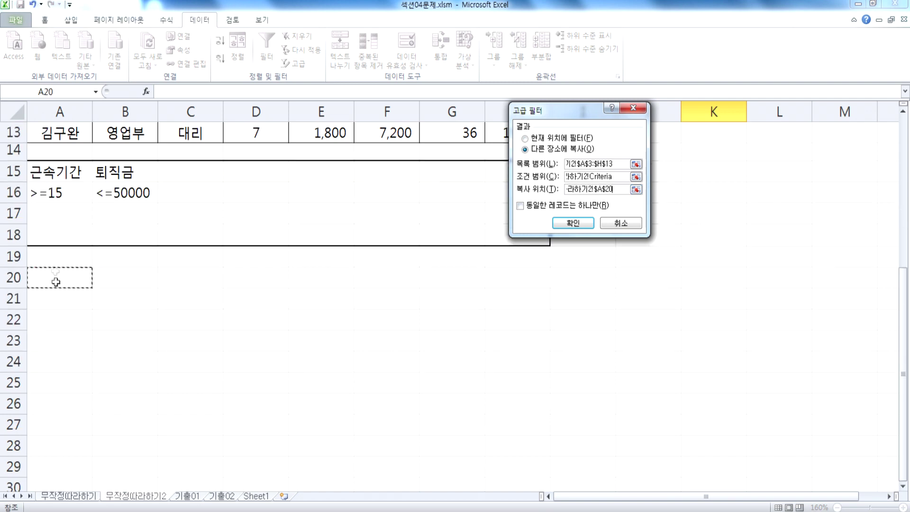
click(579, 224)
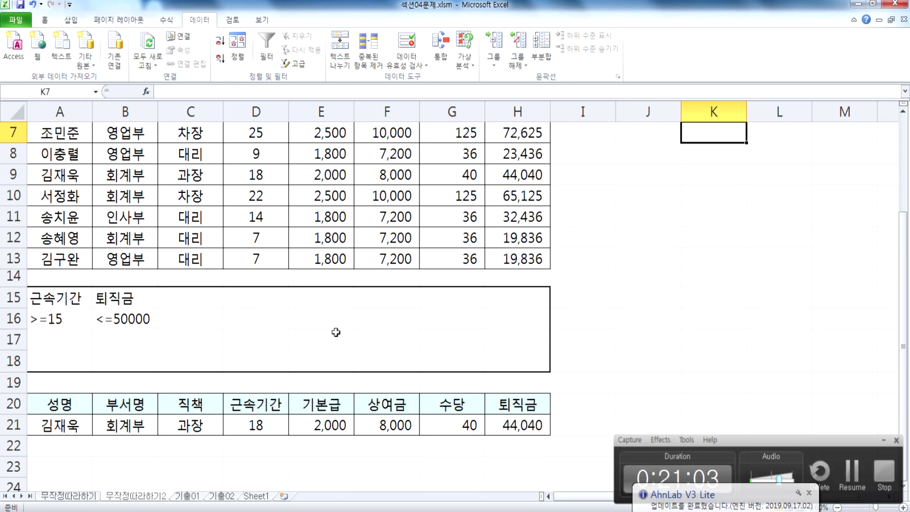
click(810, 494)
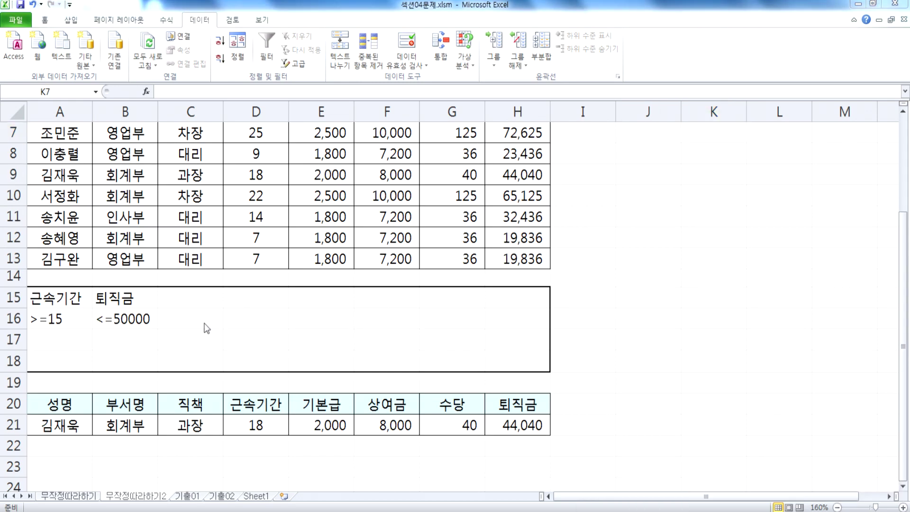
Step: Compare the filter result with the source table, highlighting criteria range A15:B16 and the whole boxed area A15:H18
scroll(168, 256, up, 2)
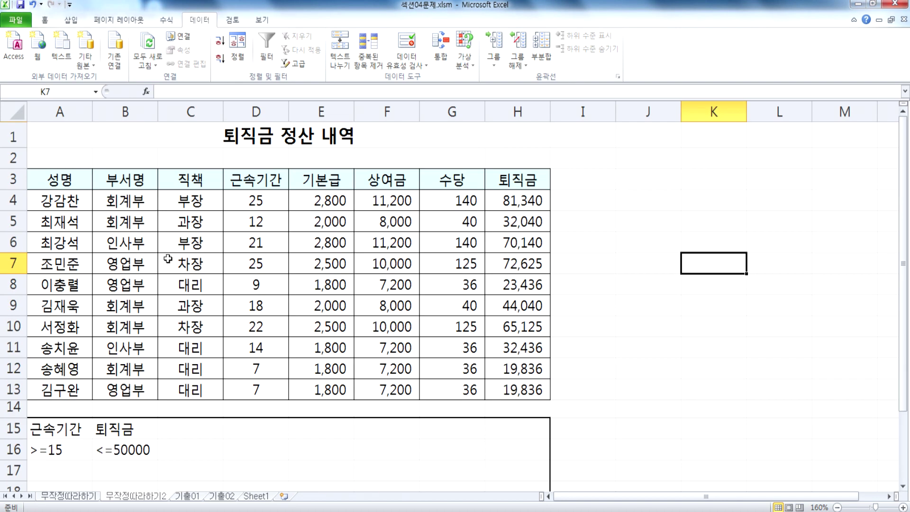
scroll(168, 258, down, 2)
drag(62, 299, 115, 318)
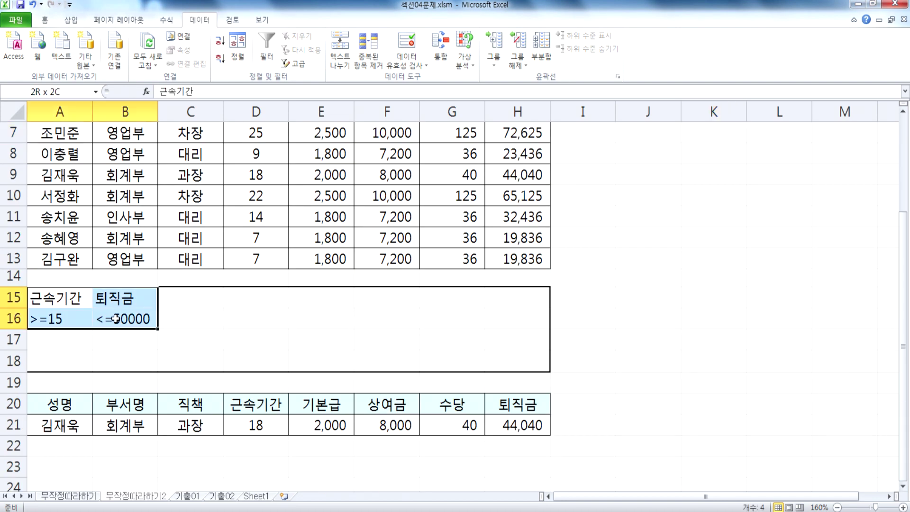
drag(526, 298, 65, 357)
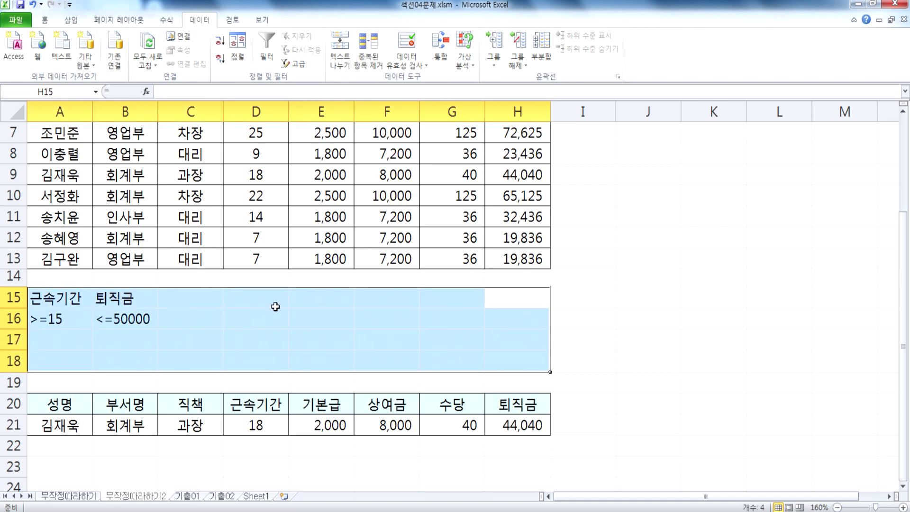
Step: Highlight the source table with its header row as A3:H13 and without it as A4:H13, ending on cell E7
click(241, 238)
scroll(160, 262, up, 2)
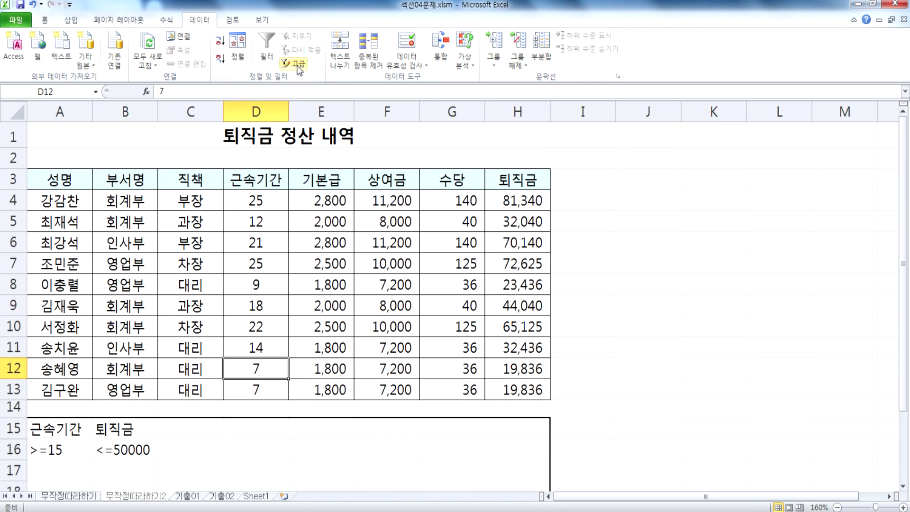
click(652, 240)
drag(54, 183, 512, 387)
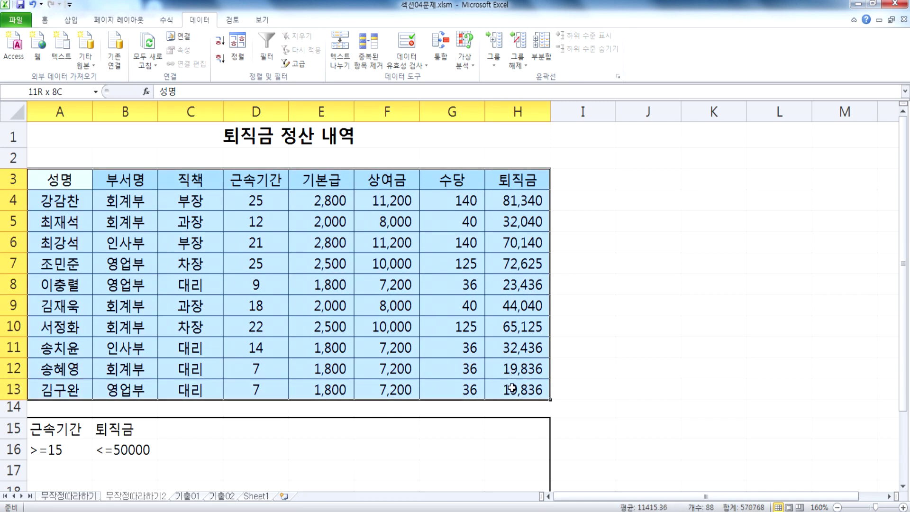
drag(66, 201, 503, 387)
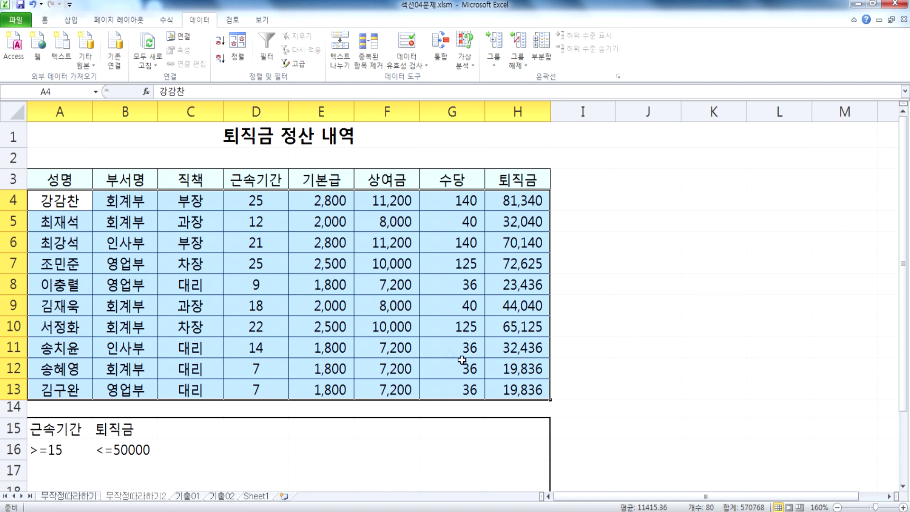
drag(59, 179, 437, 299)
click(316, 256)
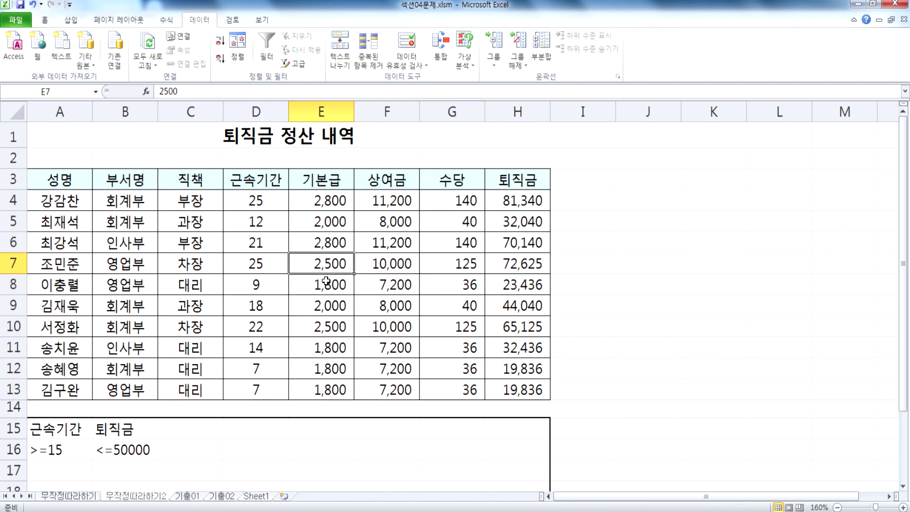
Step: Start an advanced filter from cell E7, reselect the list range A3:H13, and cancel without applying the filter
click(295, 63)
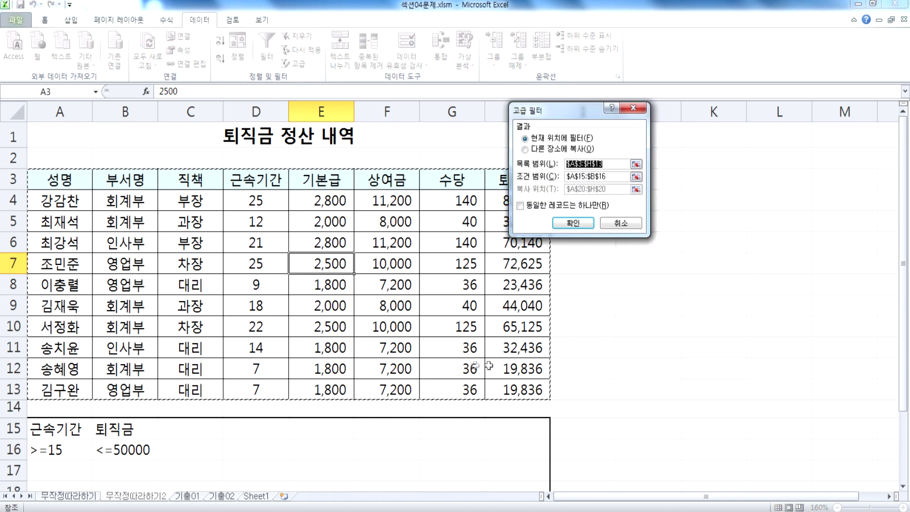
scroll(258, 427, down, 3)
drag(57, 237, 125, 259)
scroll(237, 321, down, 2)
scroll(220, 351, up, 2)
drag(57, 180, 517, 389)
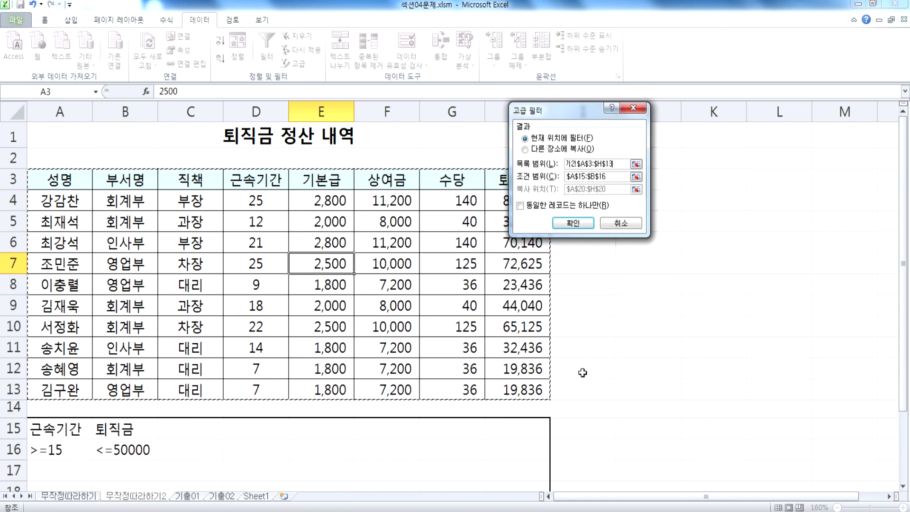
click(616, 224)
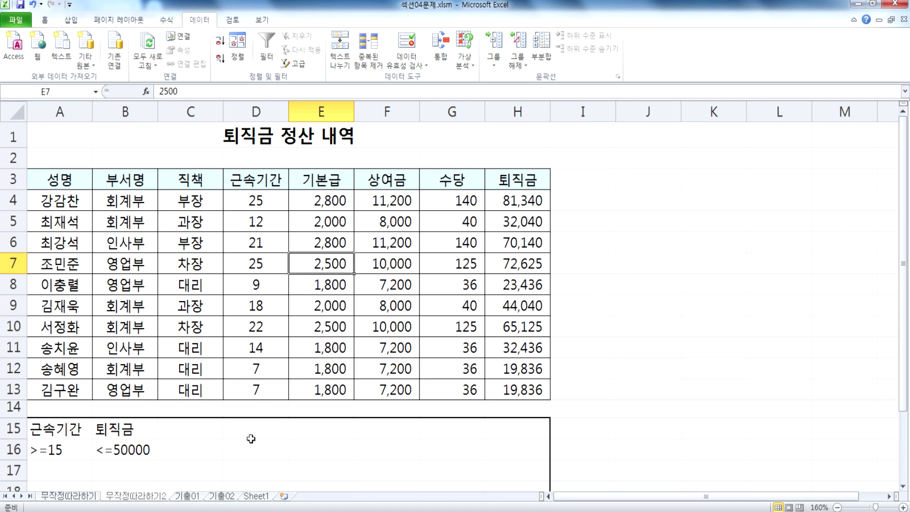
Step: Switch to Sheet1 with the criteria examples and bring up its sheet commands
click(250, 497)
right_click(254, 496)
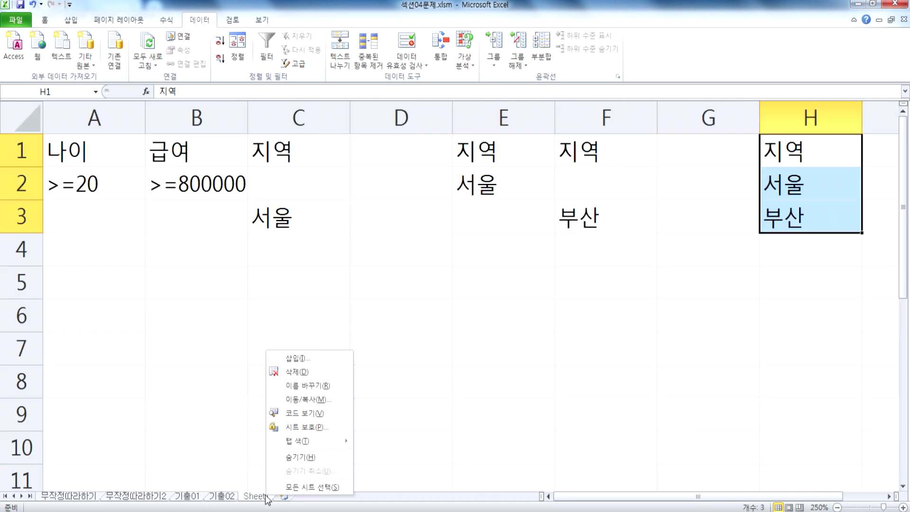
Step: Delete the scratch sheet holding the sample criteria and open the 기출01 sheet, enlarged for reading
click(295, 371)
click(424, 290)
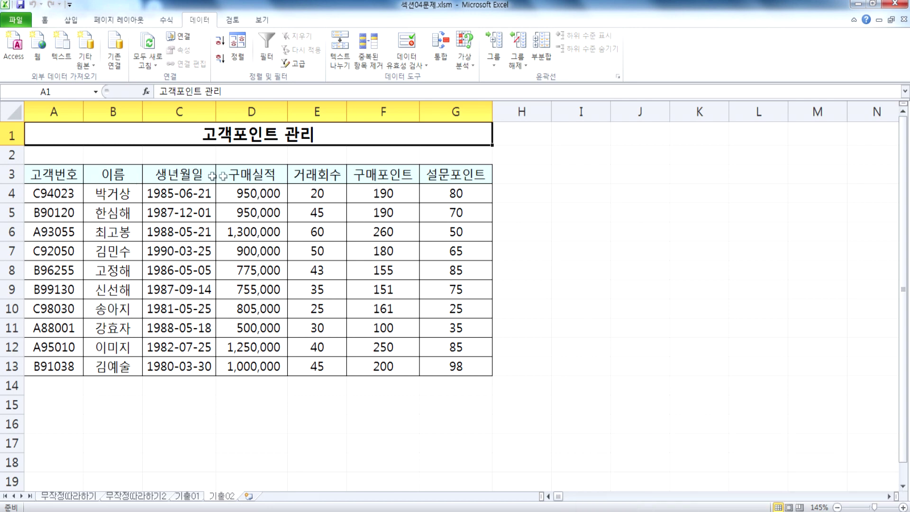
click(187, 498)
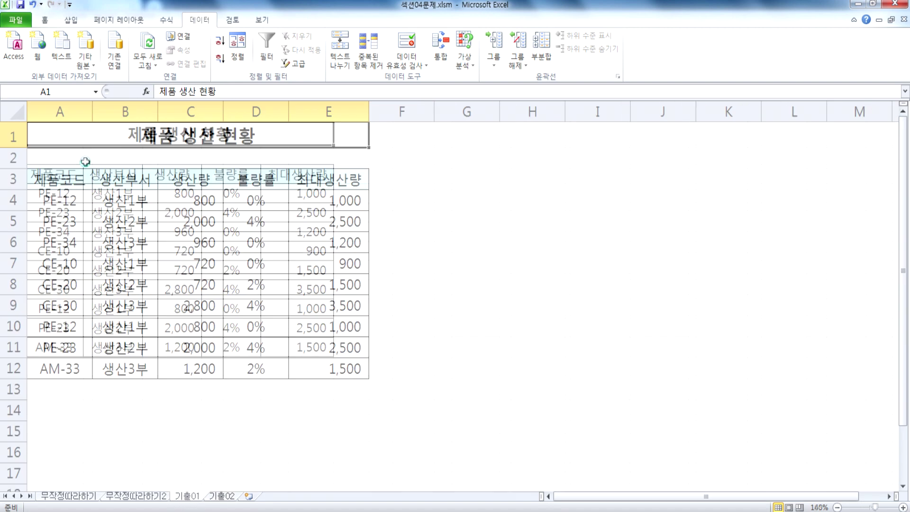
scroll(91, 166, up, 6)
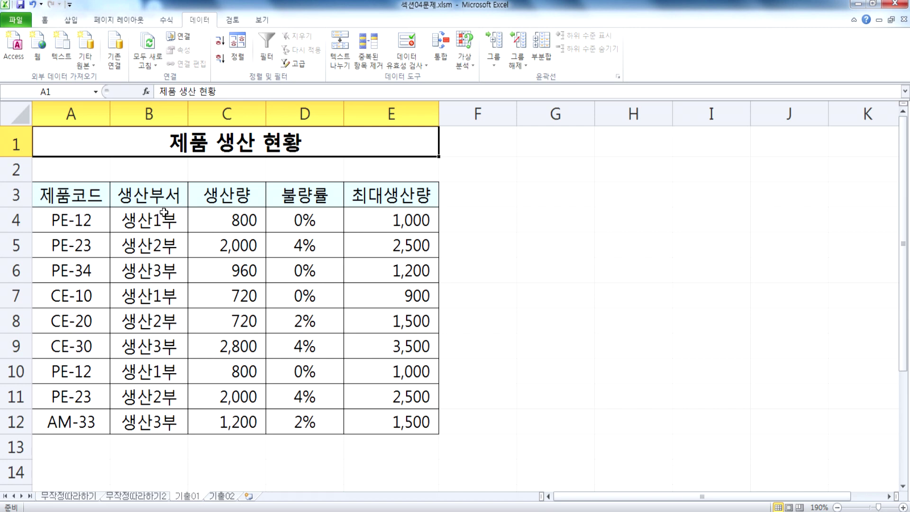
Step: Outline the empty range A14:E17 below the 기출01 table with an outside border
scroll(147, 221, down, 3)
drag(73, 235, 398, 317)
click(44, 19)
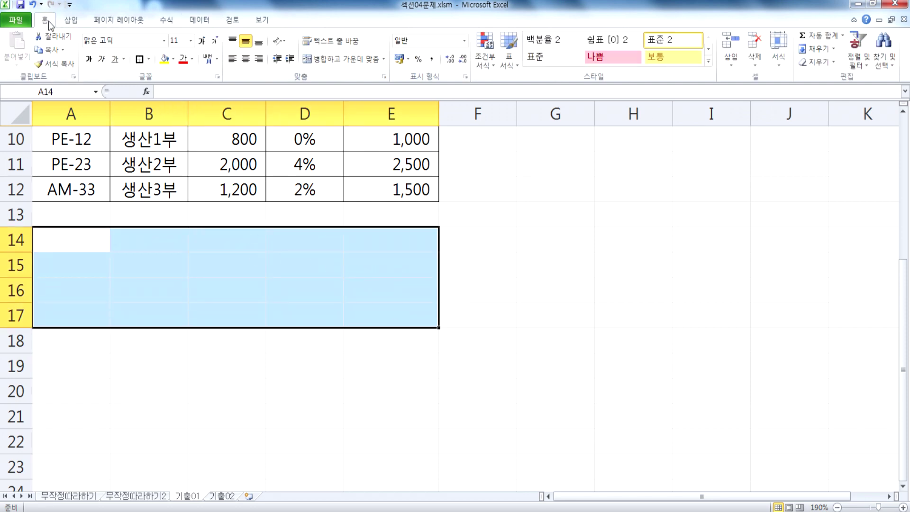
click(138, 60)
click(67, 246)
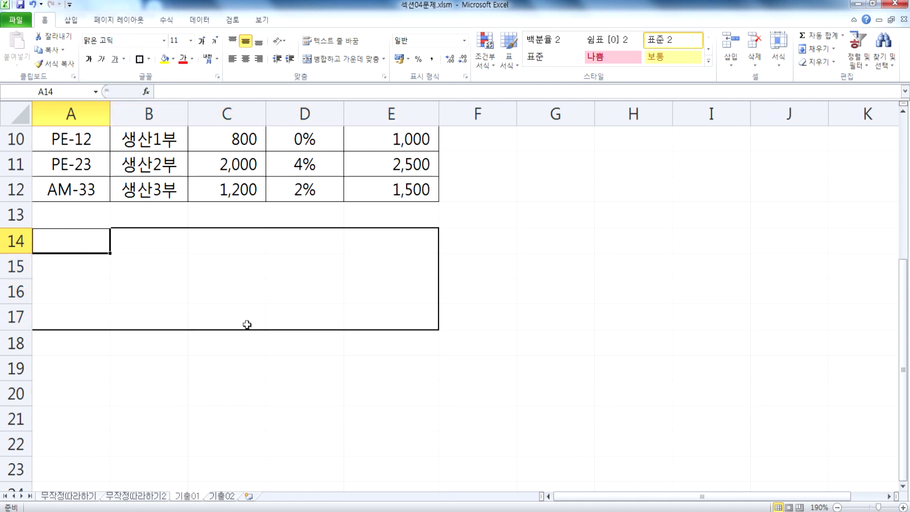
Step: Enter the criteria heading 생산부서 in cell A14, matching the table's column heading
scroll(225, 314, up, 3)
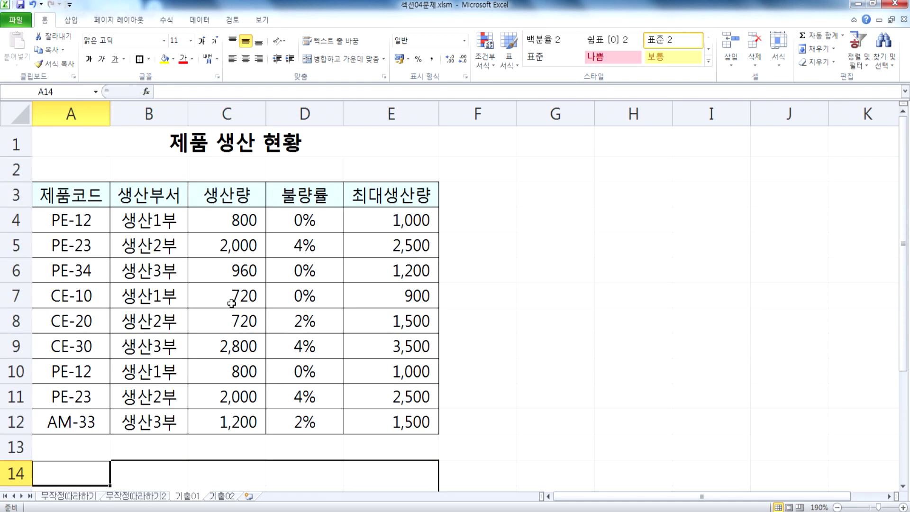
scroll(237, 291, down, 3)
scroll(237, 291, up, 3)
click(153, 190)
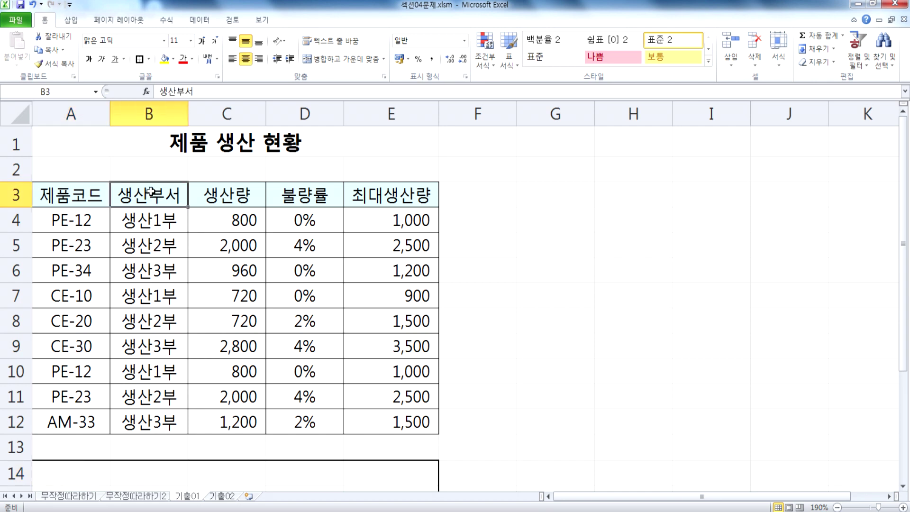
scroll(151, 191, down, 2)
click(94, 313)
text(생ㅅ)
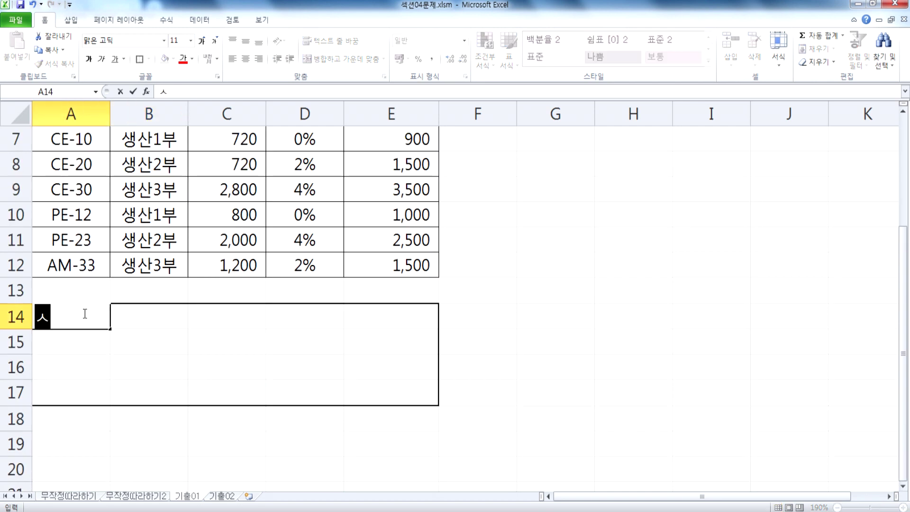
text(산부서)
key(Return)
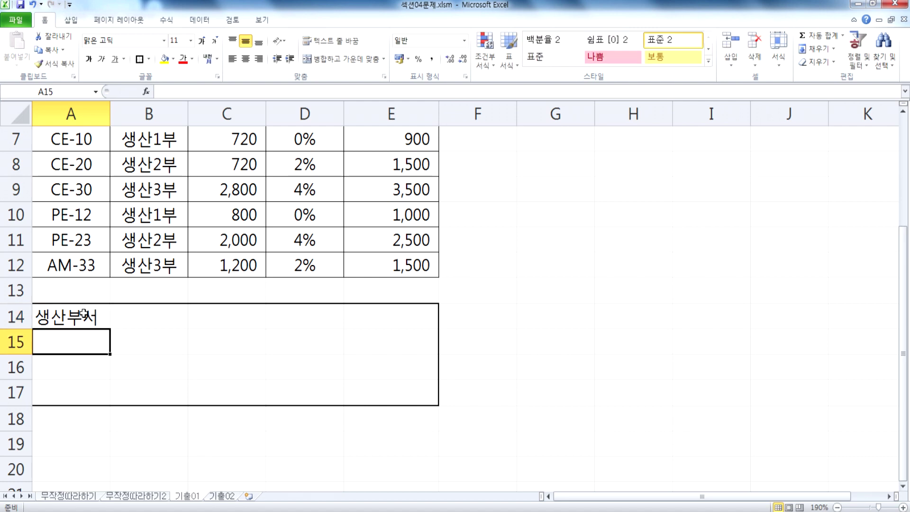
Step: Enter the department criterion 생산2부 in cell A15 under the 생산부서 heading
text(생산2ㅜㅂ)
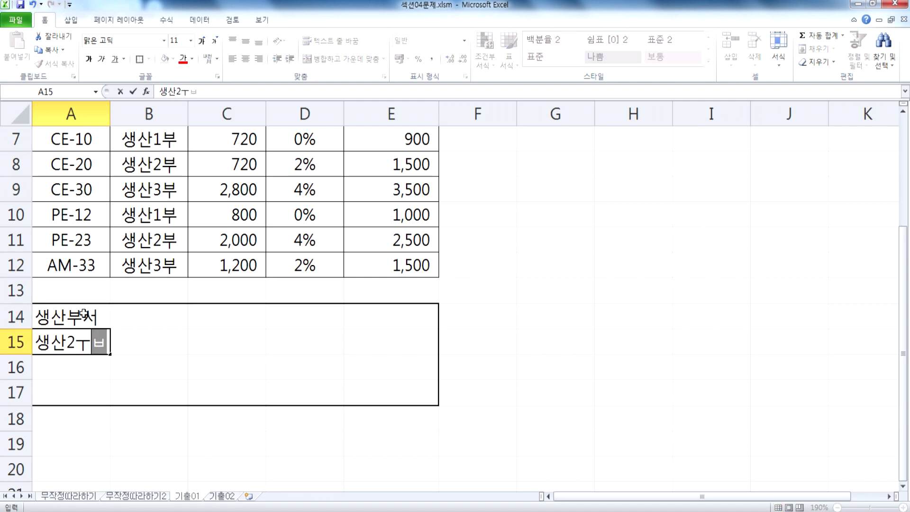
key(BackSpace)
key(BackSpace)
text(부)
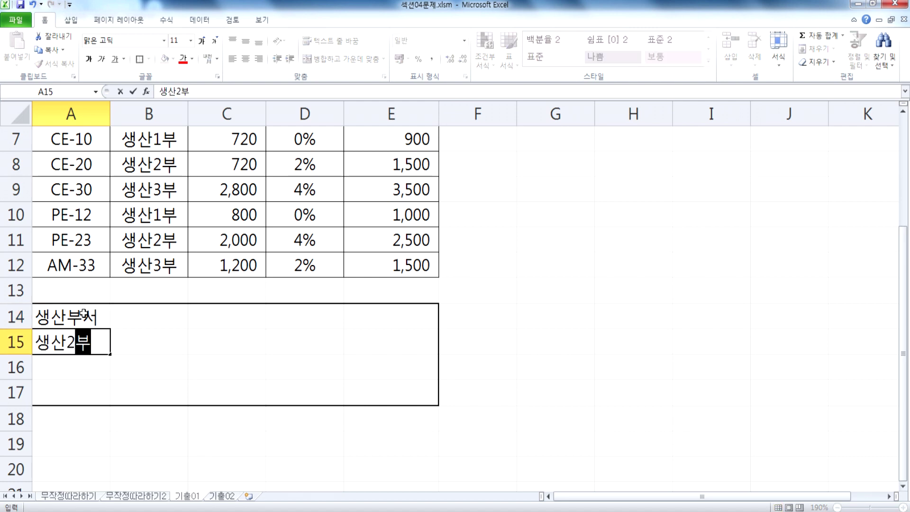
key(Return)
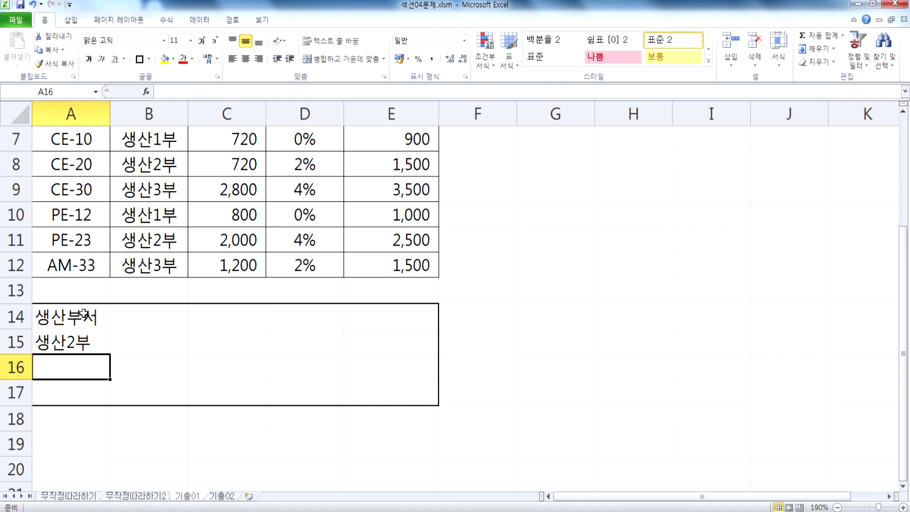
key(Up)
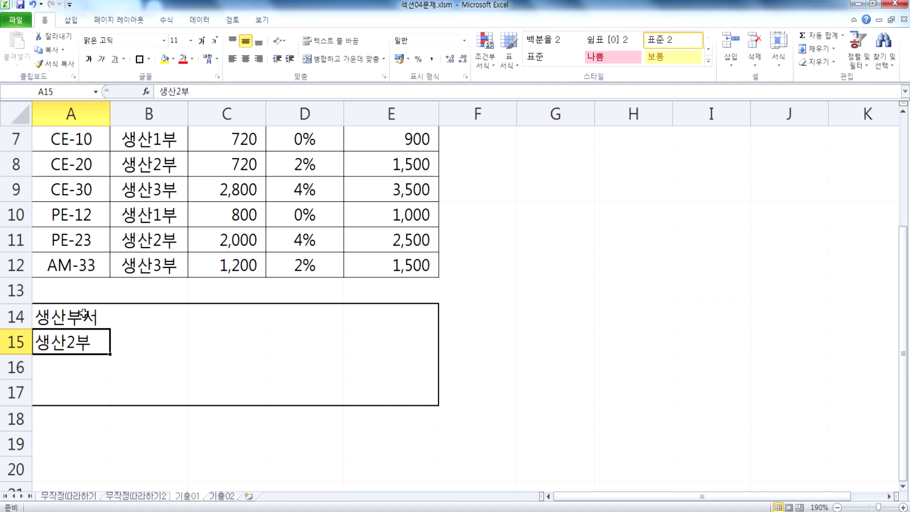
key(F2)
key(Home)
text(=)
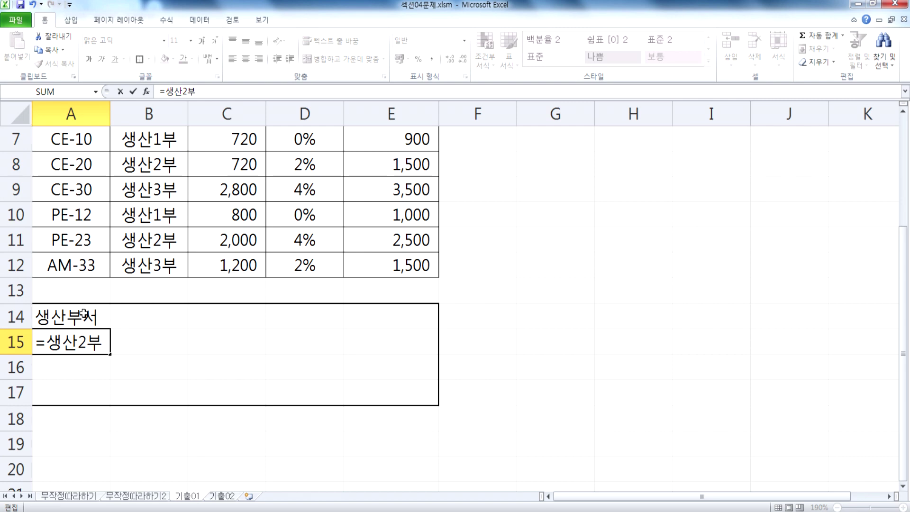
key(Escape)
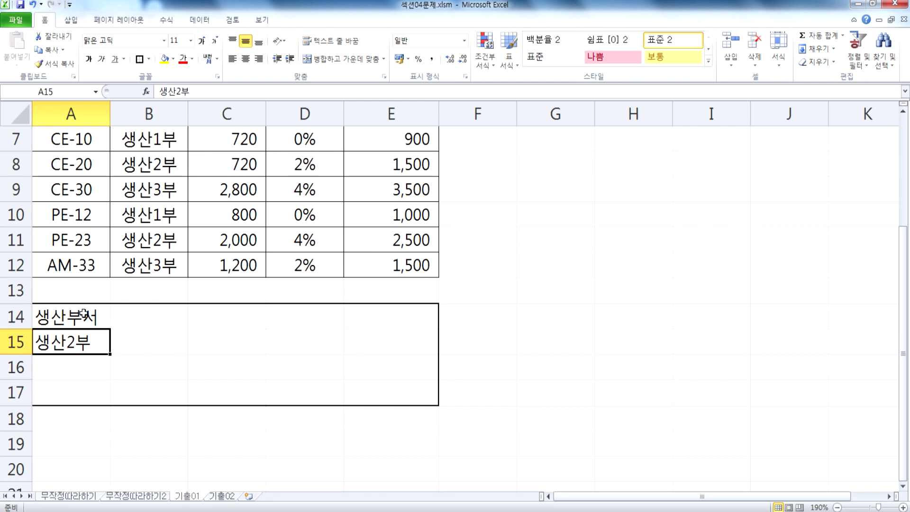
Step: Add the heading 생산량 in B14 with the criteria >=900 in B15 and <=1500 in C15
key(Right)
key(Up)
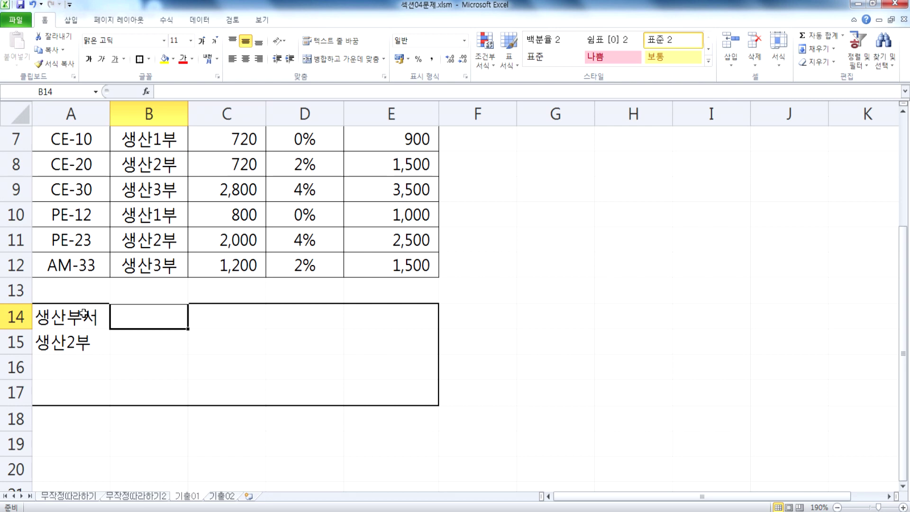
text(생산량)
key(Return)
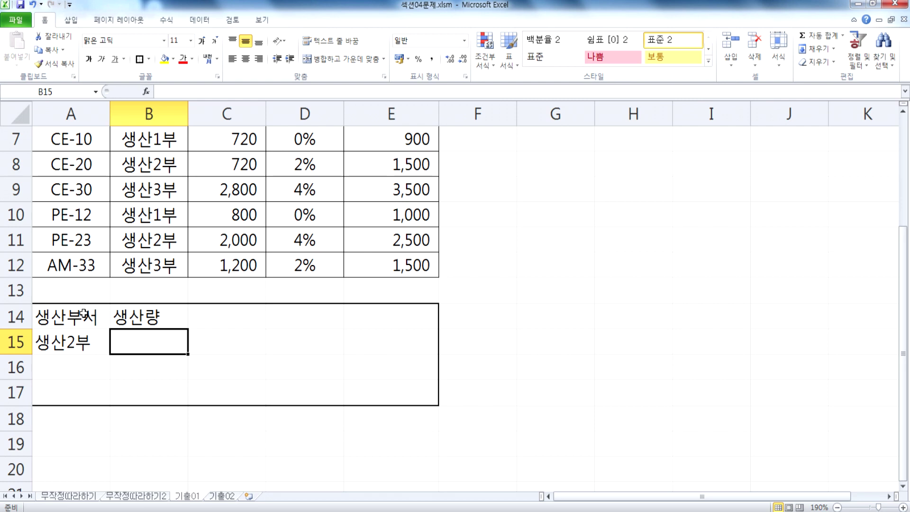
text(>=900)
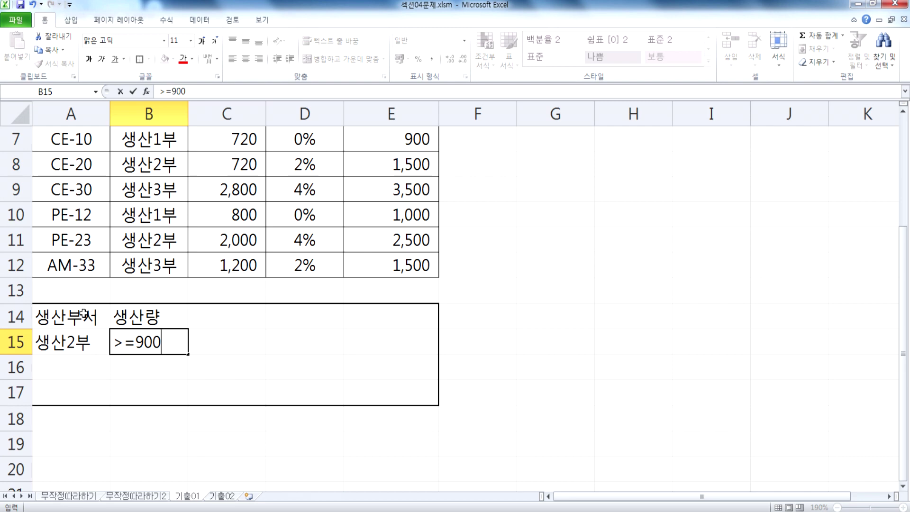
key(Tab)
text(<=1500)
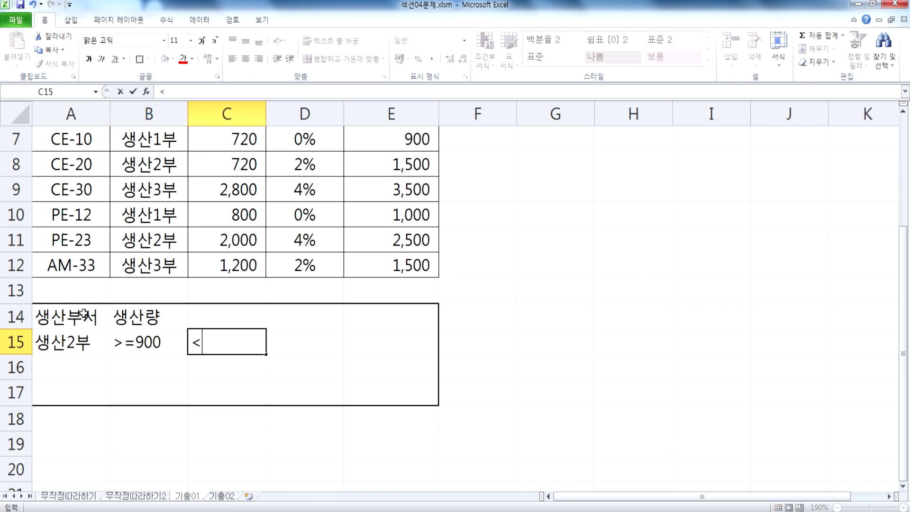
key(Return)
Step: Enter a second 생산량 heading in C14 above the <=1500 criterion
key(Up)
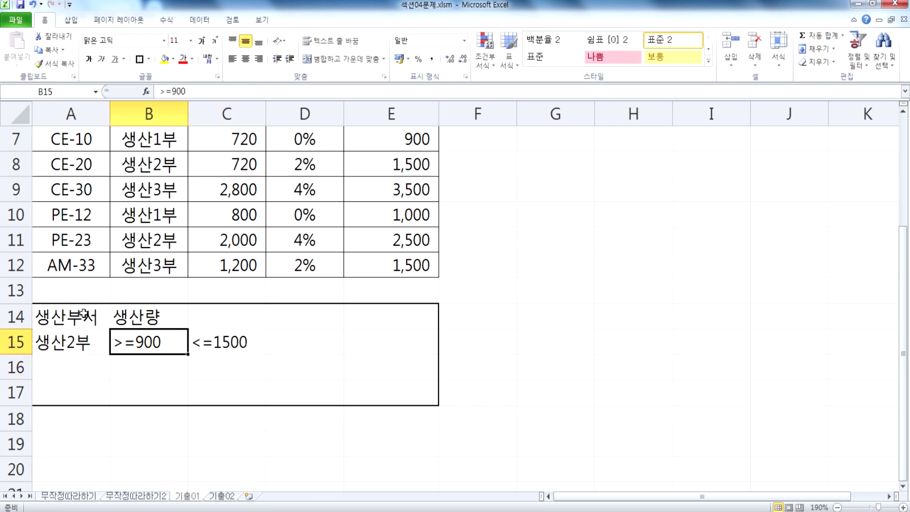
key(Up)
key(Right)
text(생산)
text(랑)
key(BackSpace)
key(BackSpace)
text(량)
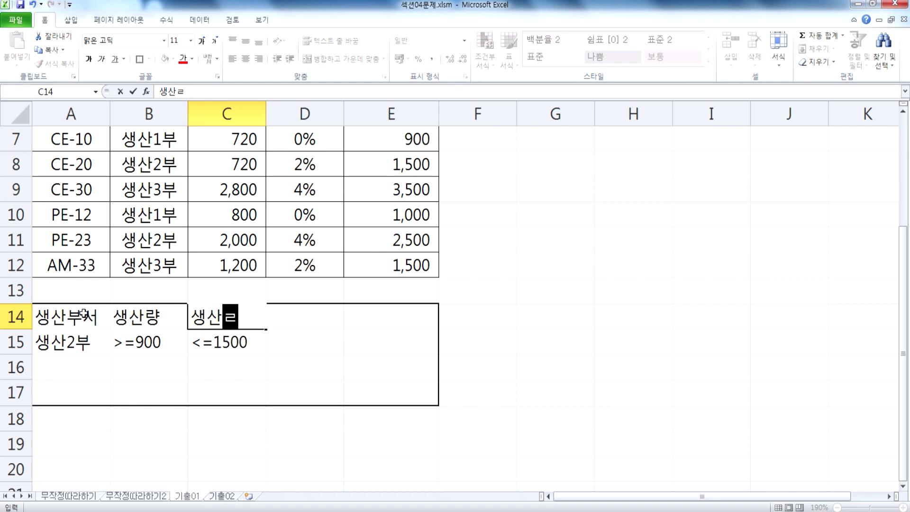
key(Return)
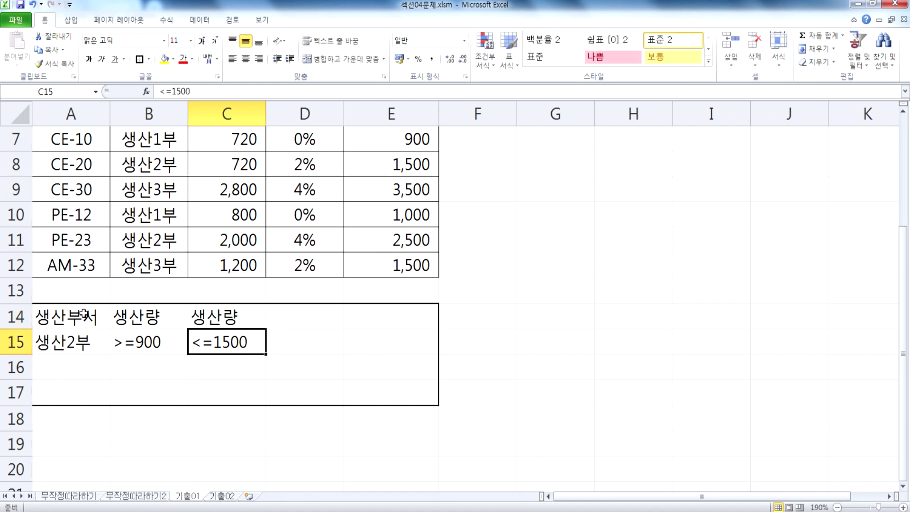
Step: Move the quantity criteria in B15:C15 down one row to B16:C16, forming an OR condition with 생산2부
click(71, 343)
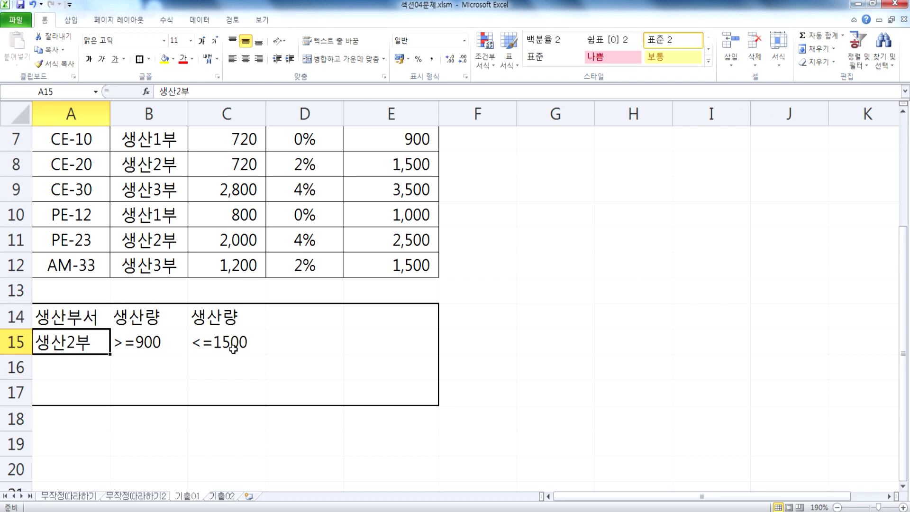
click(82, 317)
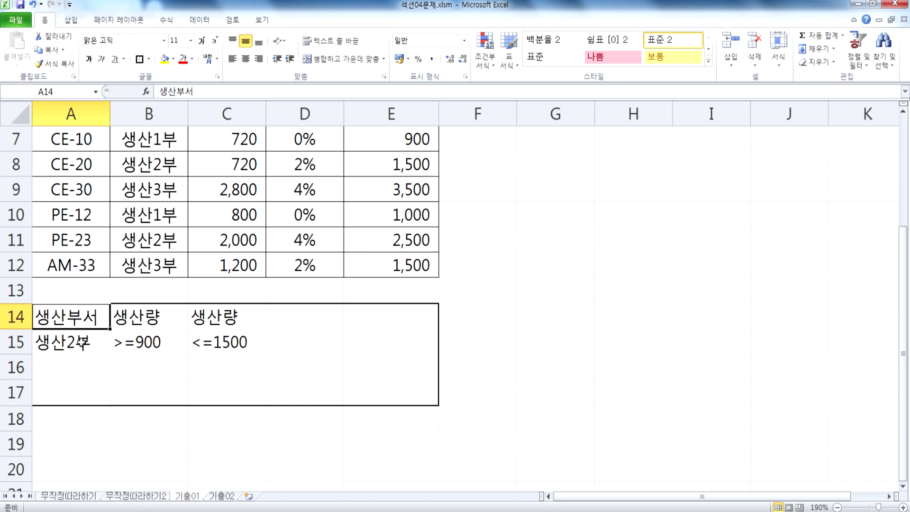
click(83, 342)
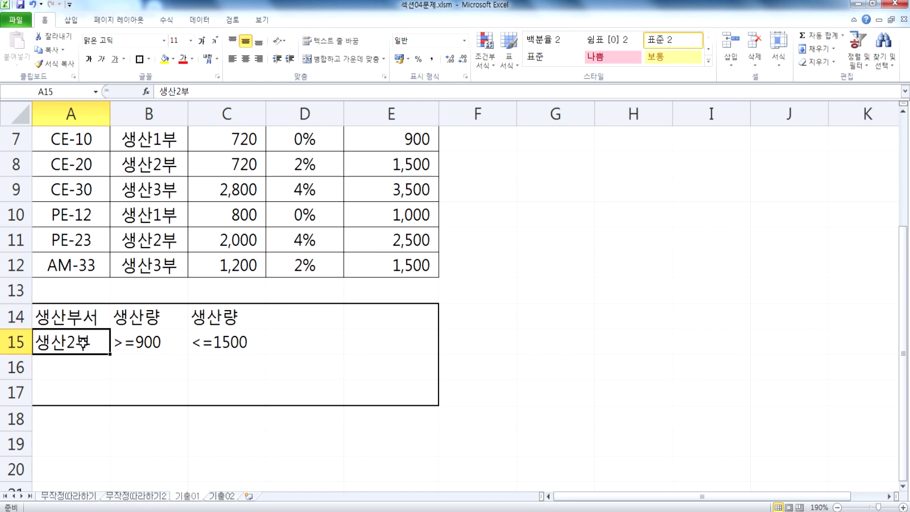
drag(142, 342, 214, 370)
click(304, 370)
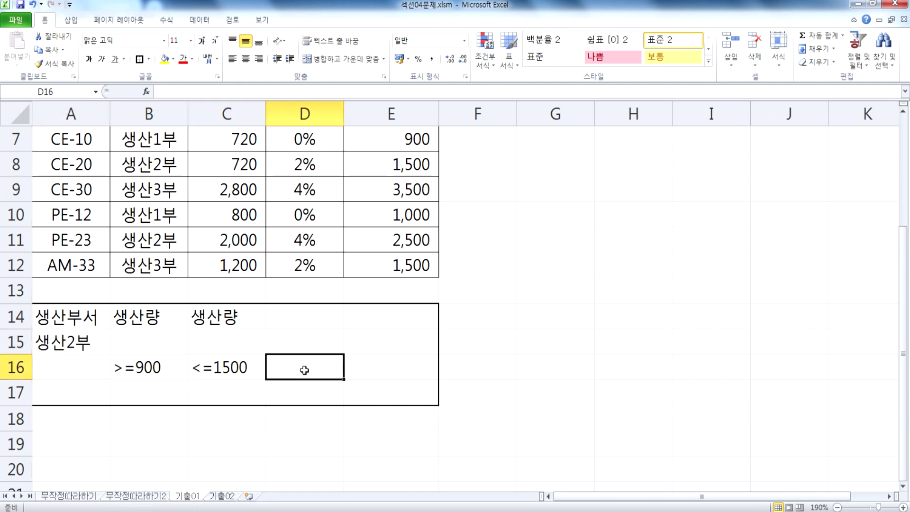
click(71, 342)
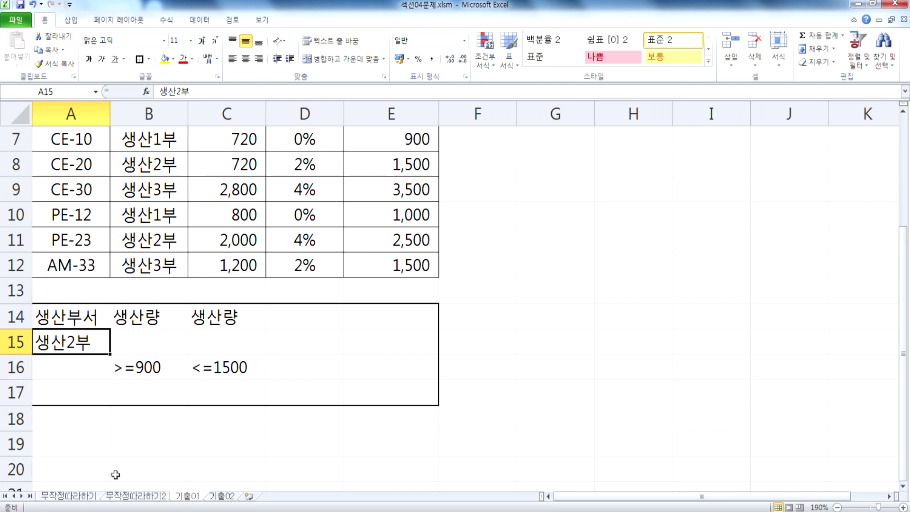
Step: Review the table headings, criteria range and extracted result on the 무작정따라하기2 sheet
click(131, 496)
drag(42, 178, 521, 178)
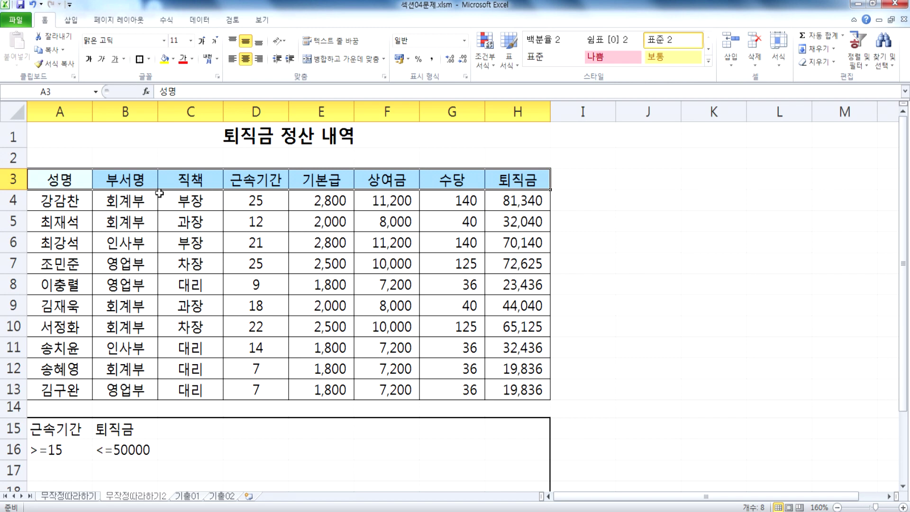
click(64, 182)
click(112, 179)
scroll(130, 344, down, 4)
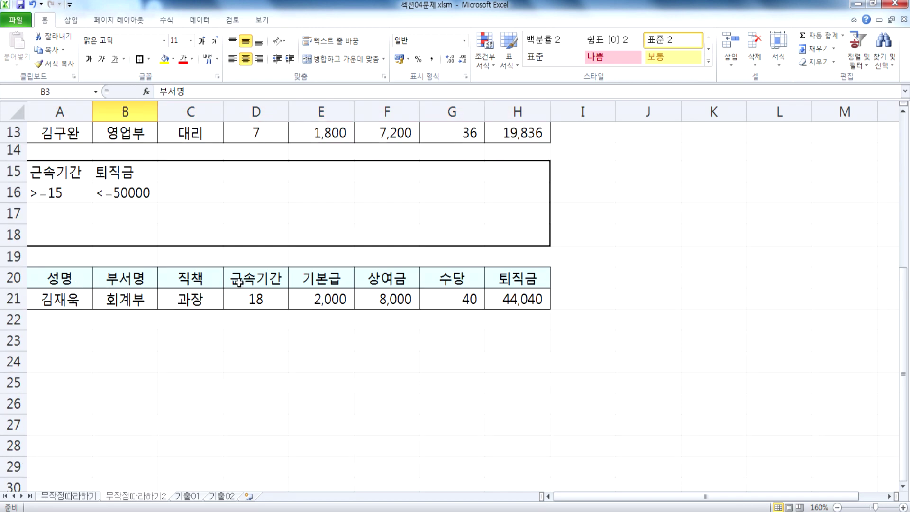
Step: Return to the 기출01 sheet and enter the output headings 제품코드 in A18 and 생산부서 in B18
click(188, 497)
scroll(158, 431, down, 3)
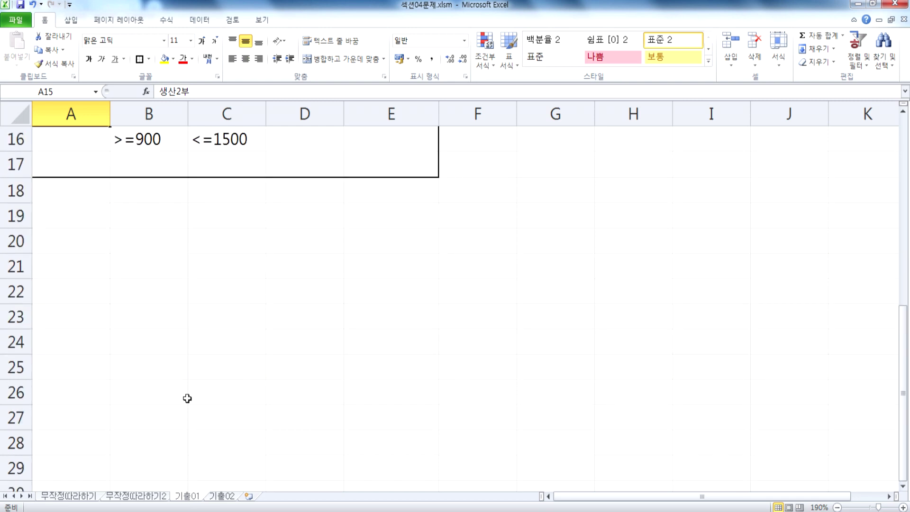
click(66, 198)
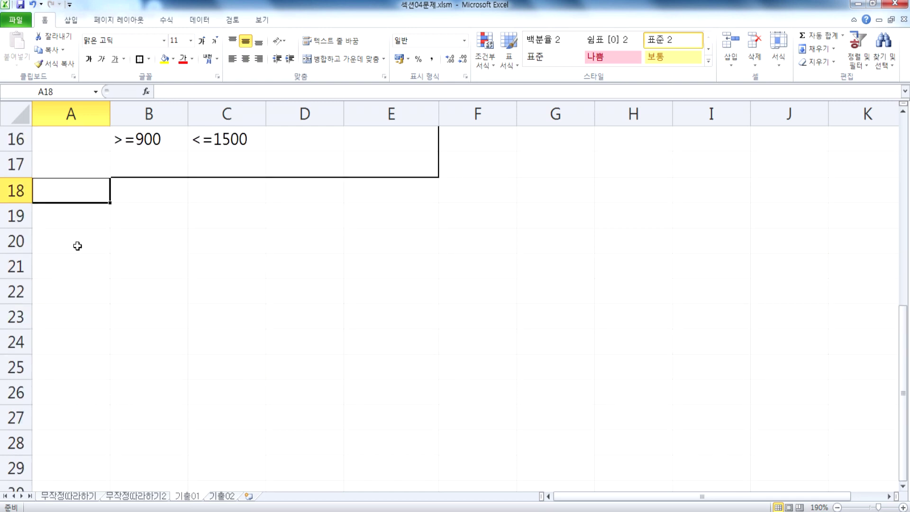
text(제품코드)
key(Tab)
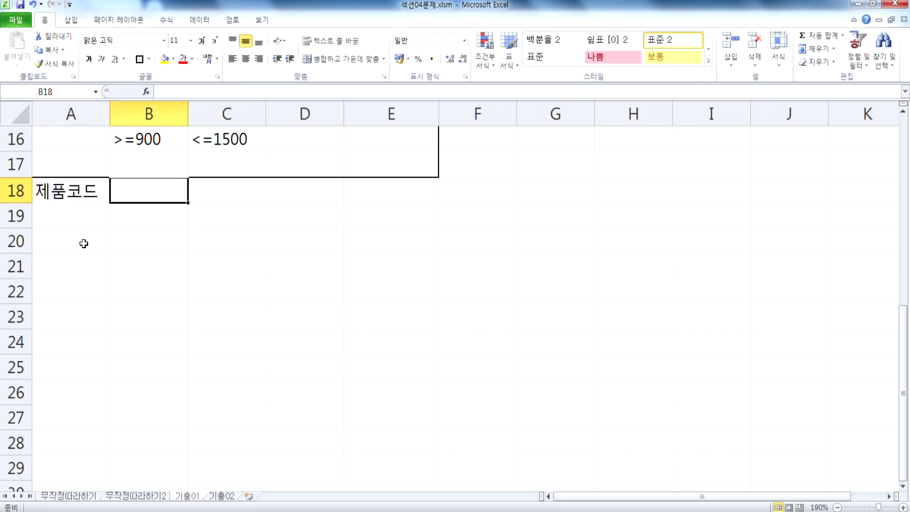
text(스미)
key(BackSpace)
key(BackSpace)
text(생산부서)
key(Tab)
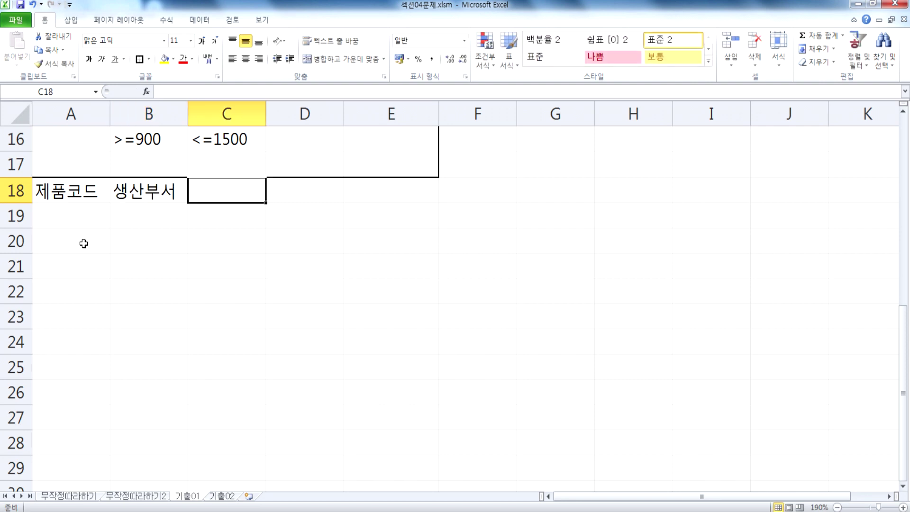
Step: Enter the output headings 생산량 in C18 and 불량률 in D18
text(생산량)
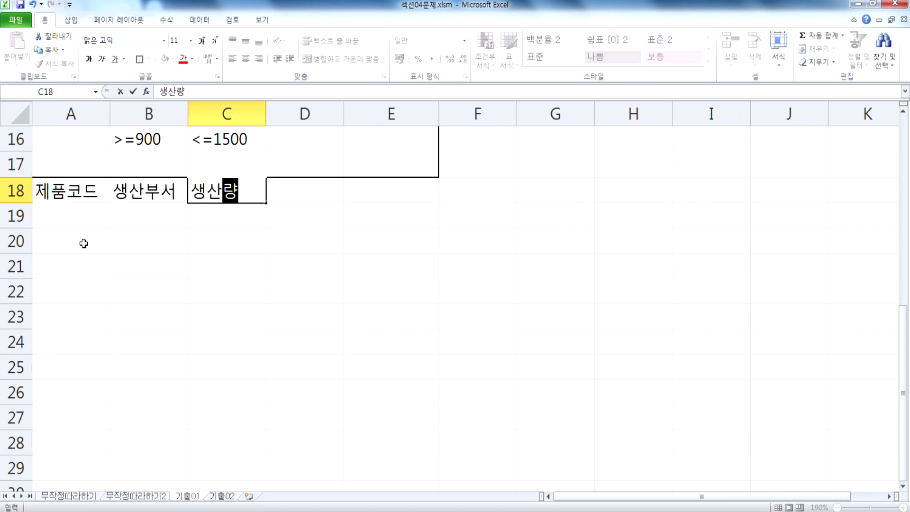
key(Tab)
text(불량률)
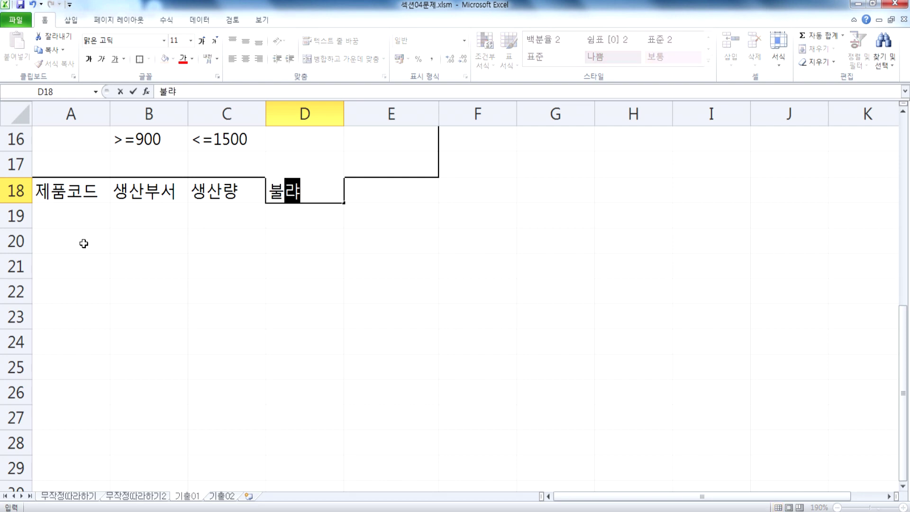
key(Return)
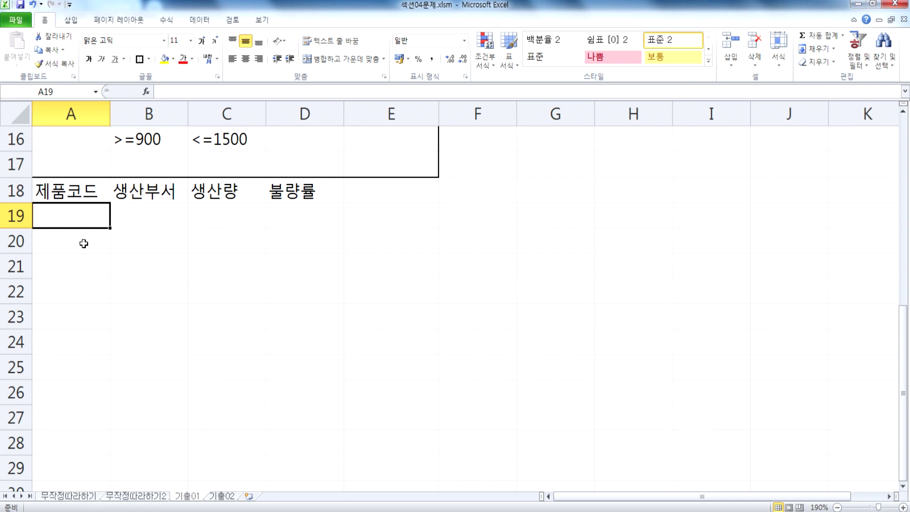
Step: Compare the output headings in A18:D18 with the product table headings in A3:E3, including 최대생산량
scroll(118, 324, up, 5)
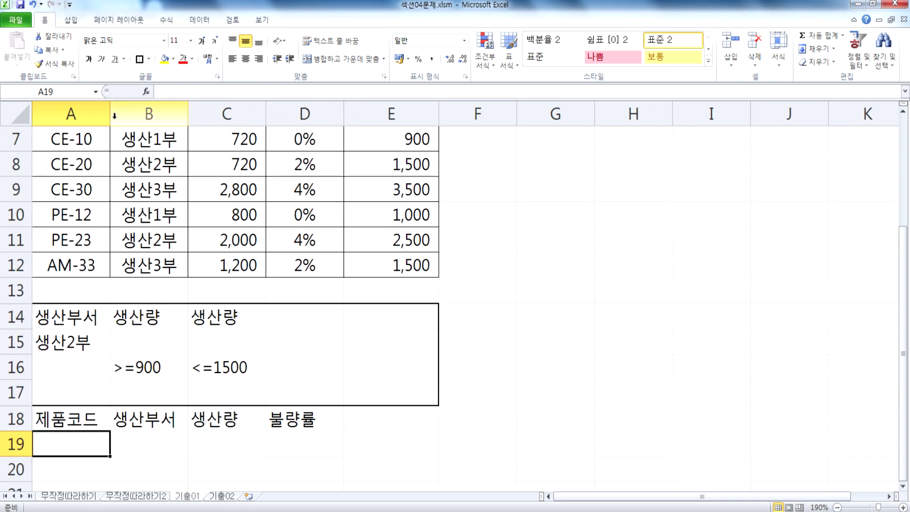
drag(57, 196, 434, 201)
scroll(236, 245, down, 2)
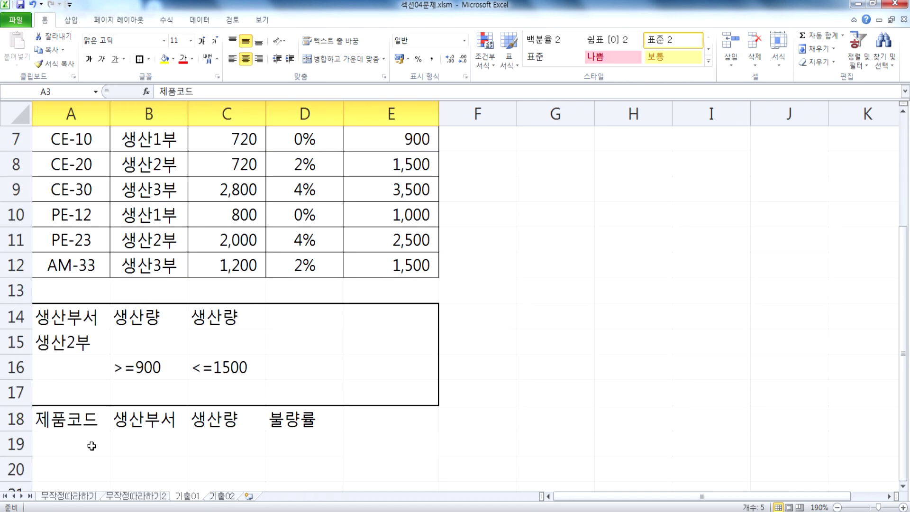
scroll(127, 420, up, 2)
scroll(158, 400, down, 2)
drag(63, 420, 292, 419)
scroll(371, 405, up, 2)
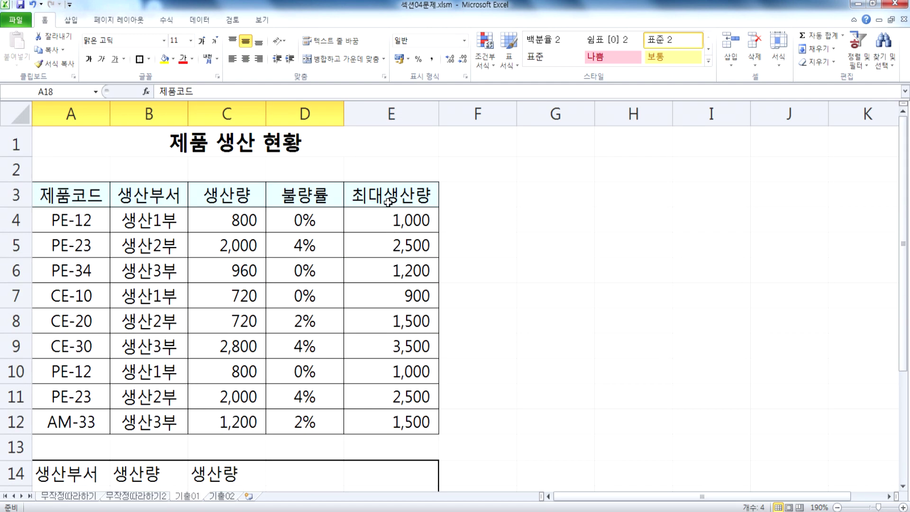
click(388, 199)
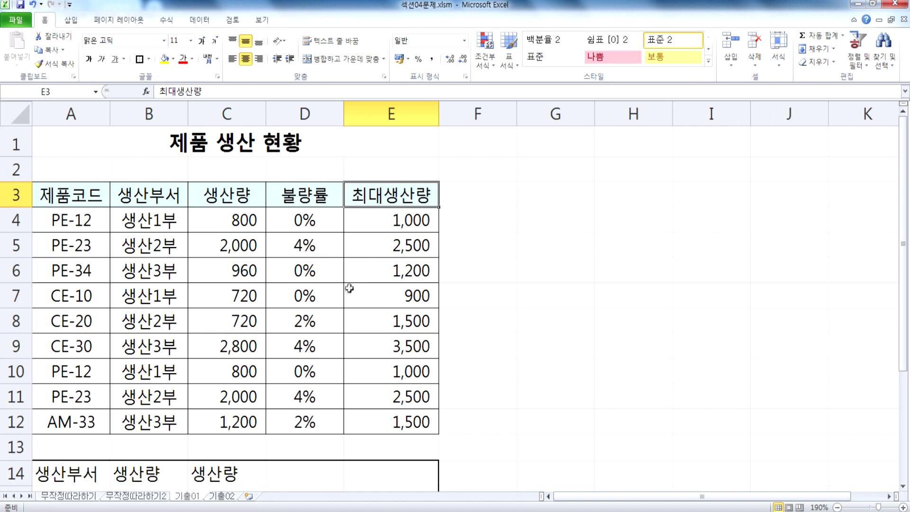
scroll(339, 301, down, 2)
drag(43, 428, 331, 422)
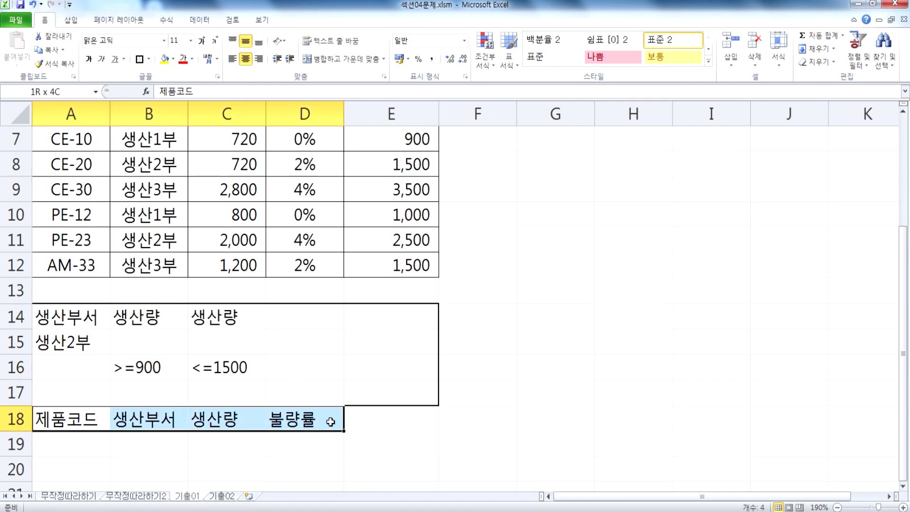
click(532, 346)
Step: Remove all borders from the criteria area A14:E17
scroll(416, 337, down, 1)
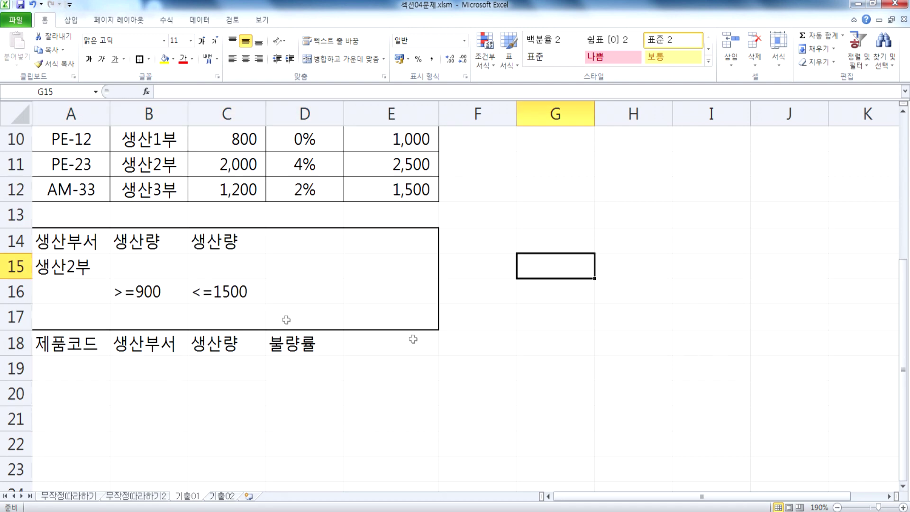
drag(50, 232, 422, 321)
click(148, 59)
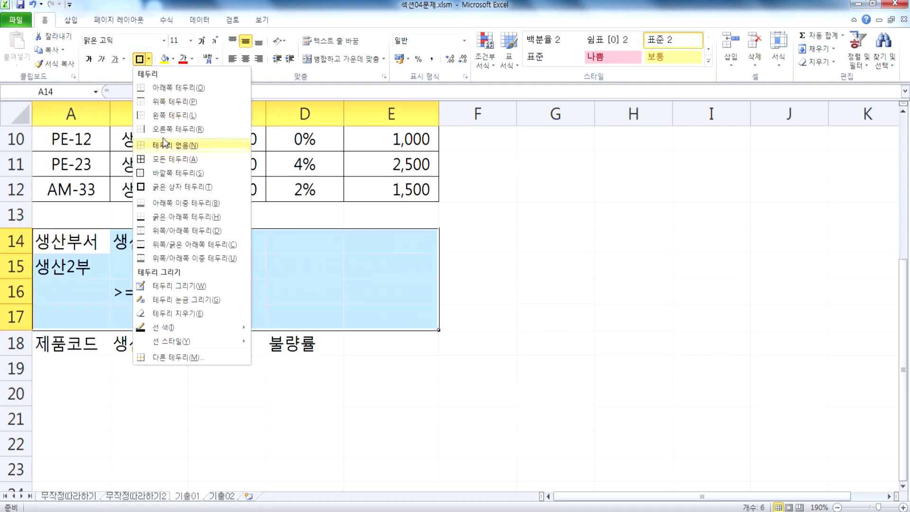
click(165, 145)
click(541, 342)
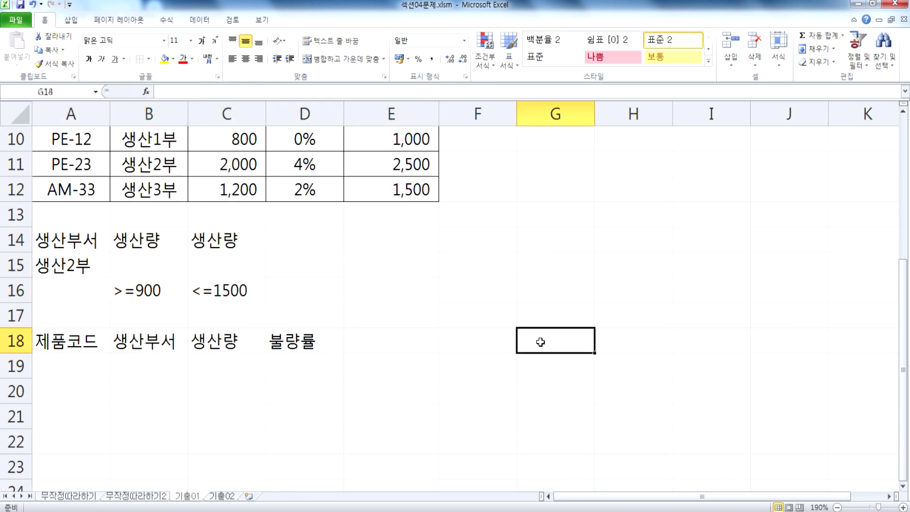
Step: Move the >=900 and <=1500 criteria from B16:C16 up to B15:C15, beside 생산2부
drag(55, 241, 208, 286)
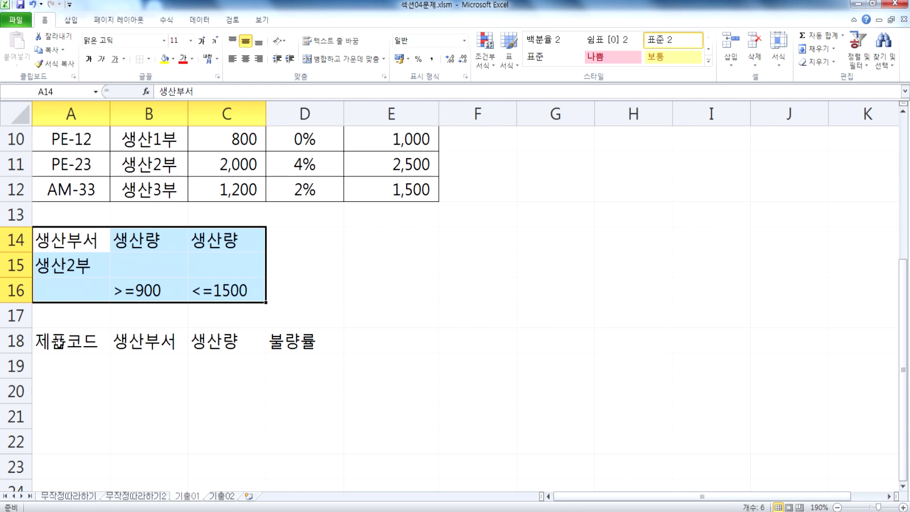
click(65, 343)
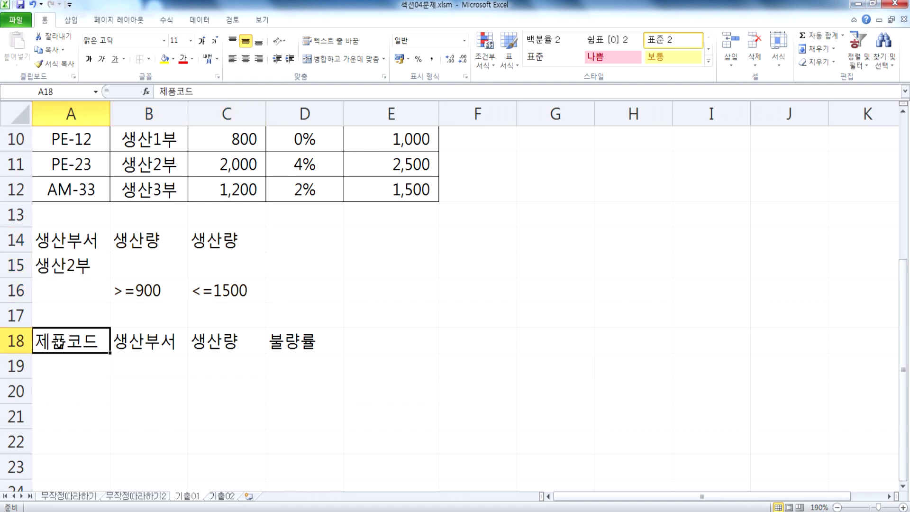
click(130, 289)
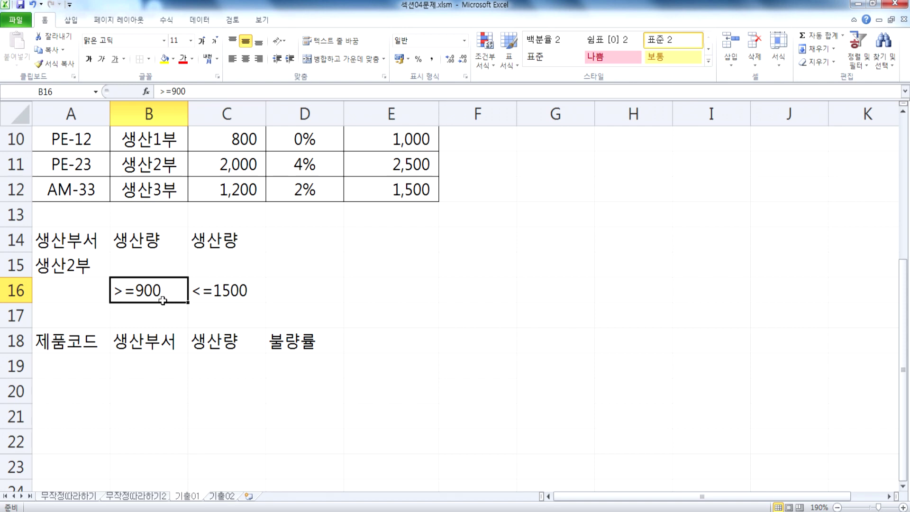
drag(160, 279, 233, 289)
key(ctrl+x)
click(149, 265)
key(ctrl+v)
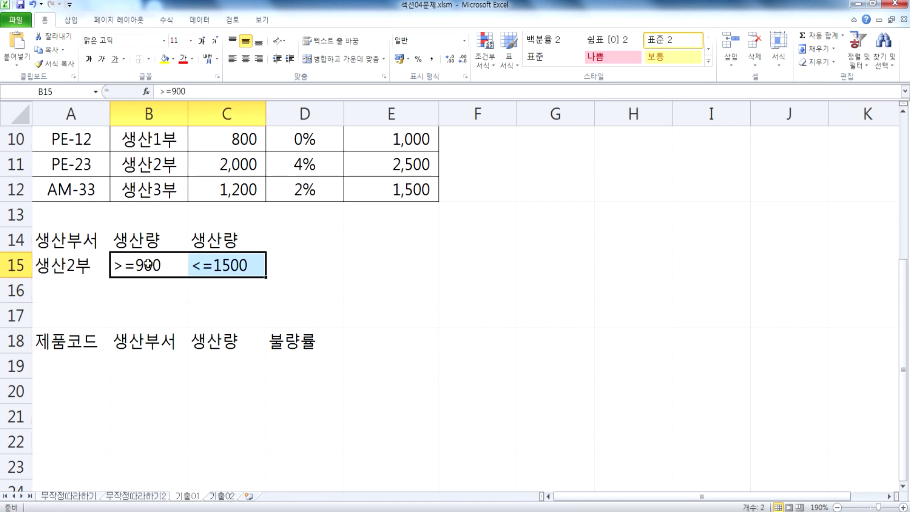
Step: Clear the quantity criteria in B15:C15 and enter >=900 in B16 and <=1500 in C16
key(Delete)
click(140, 290)
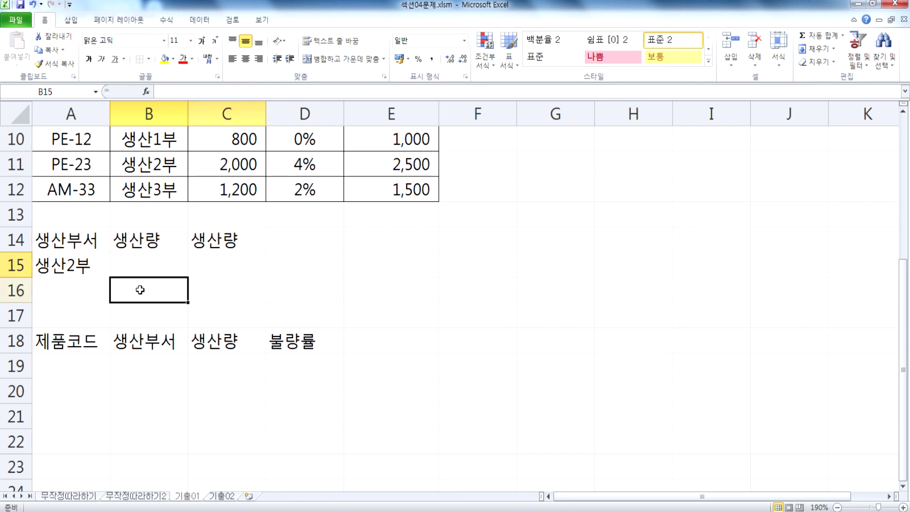
text(>=9000)
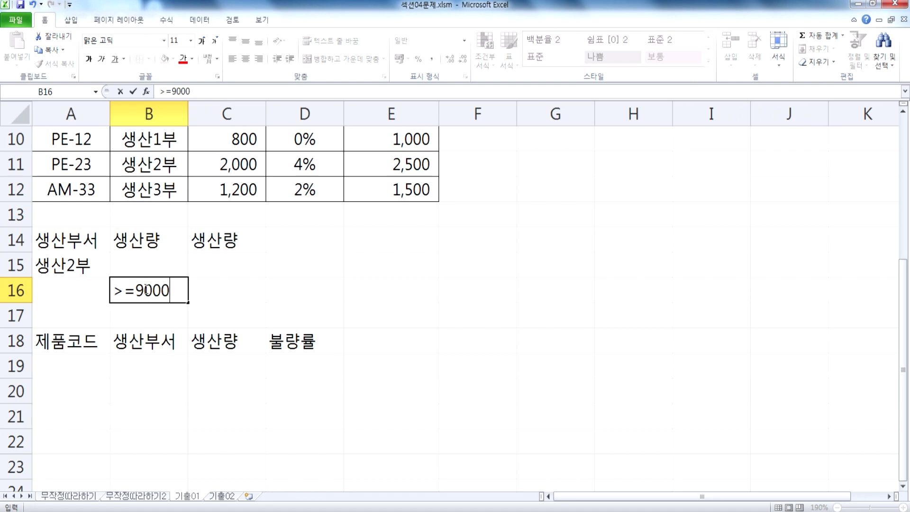
key(BackSpace)
key(Tab)
text(<=1500)
key(Return)
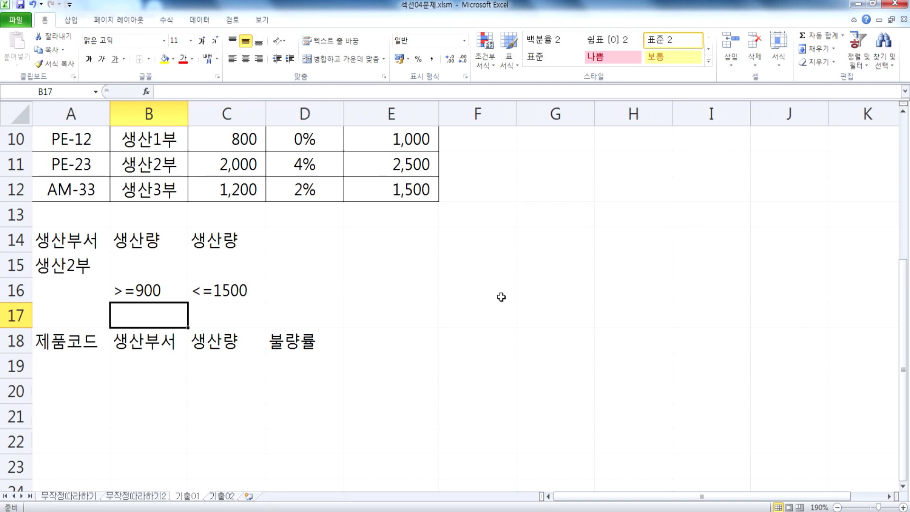
key(Up)
key(Up)
key(Up)
key(Right)
key(Right)
key(Right)
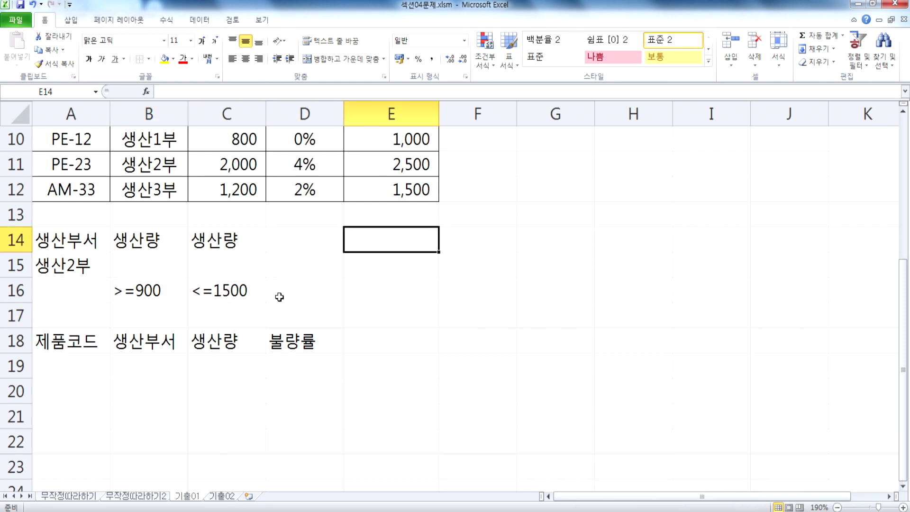
Step: Start an advanced filter on the product table A3:E12, with the results copied to another location
scroll(279, 298, up, 2)
scroll(148, 215, up, 1)
scroll(144, 223, down, 2)
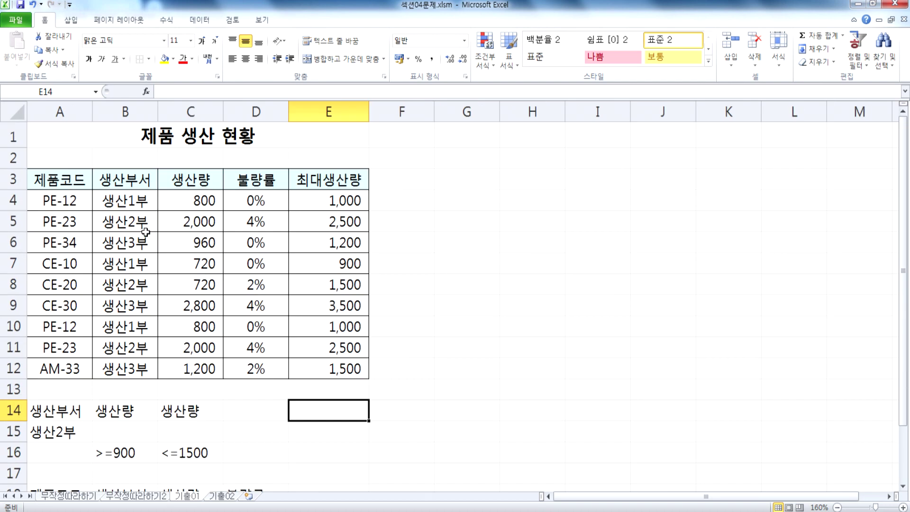
drag(59, 179, 319, 352)
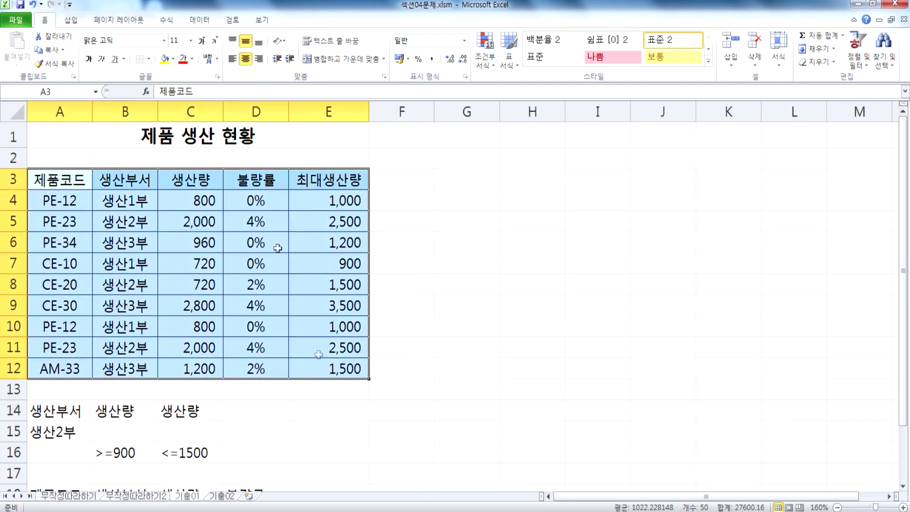
click(266, 225)
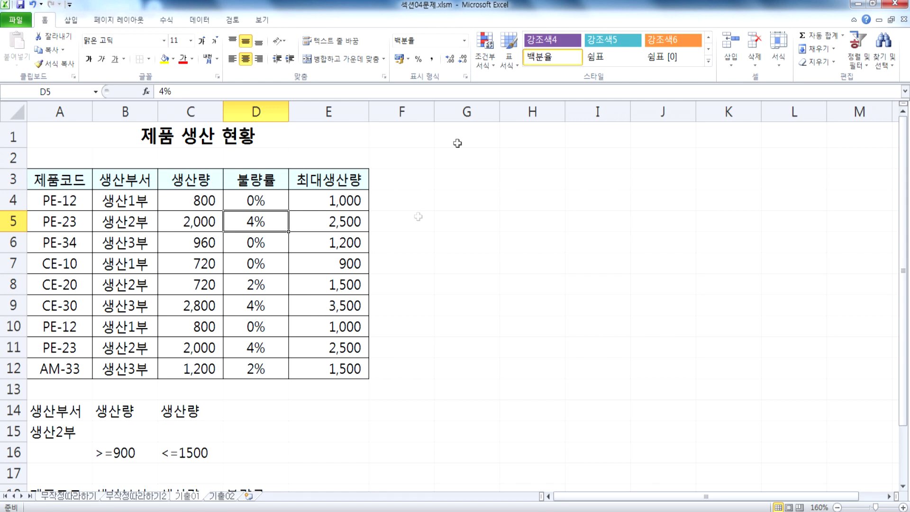
click(199, 20)
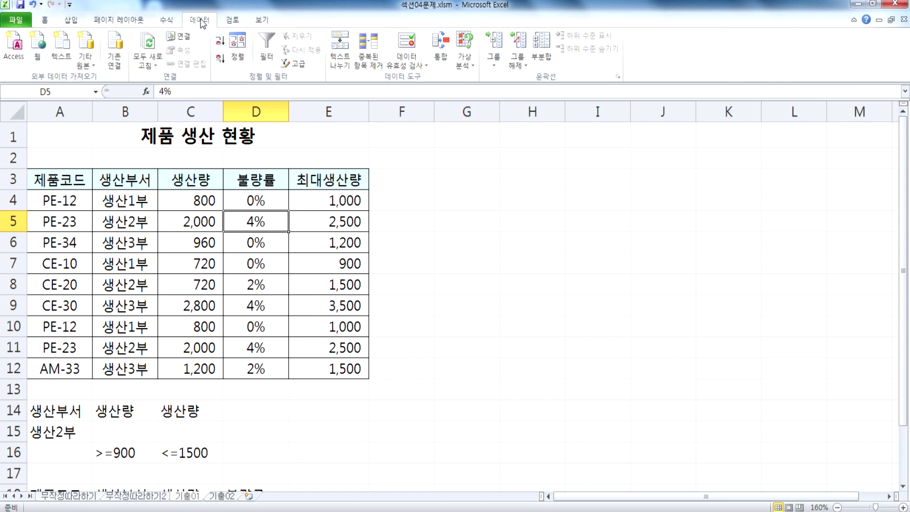
click(298, 64)
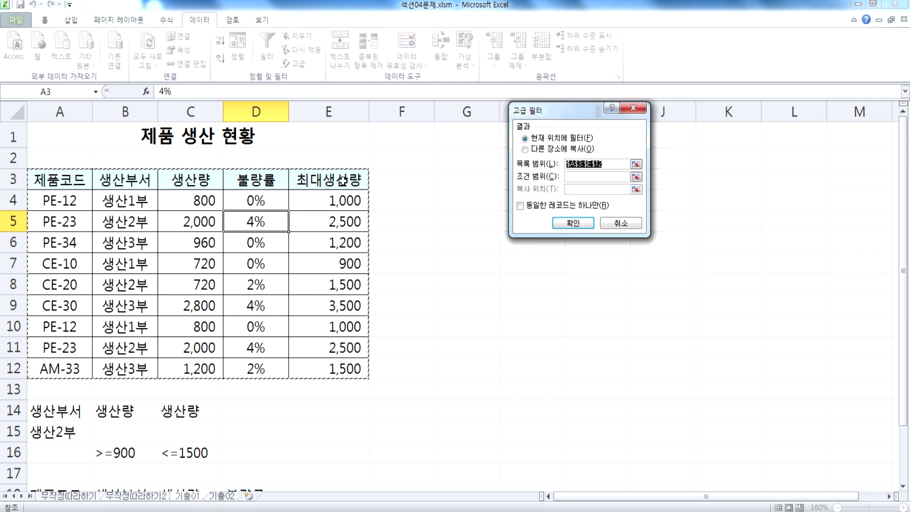
click(545, 149)
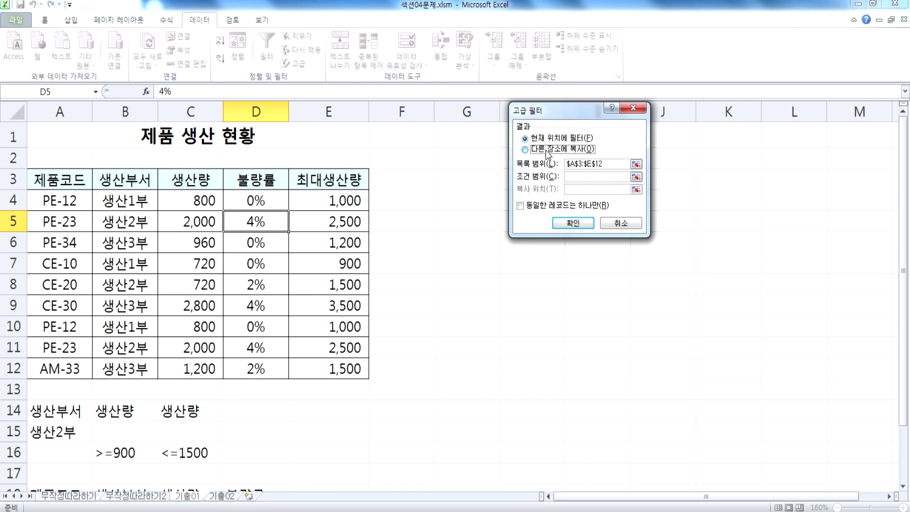
click(588, 177)
drag(566, 112, 432, 199)
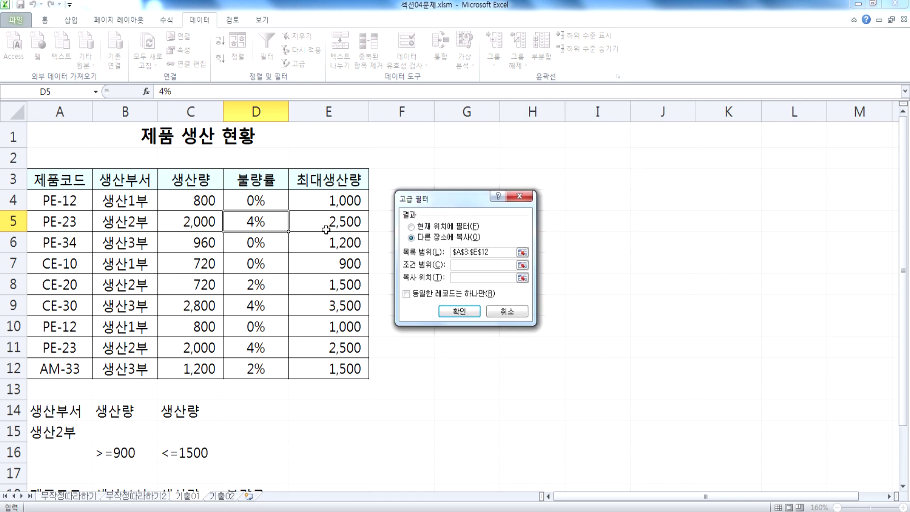
Step: Set the filter's criteria range to A14:C16 and its copy destination to the headings in A18:D18
scroll(95, 270, down, 4)
drag(56, 151, 206, 195)
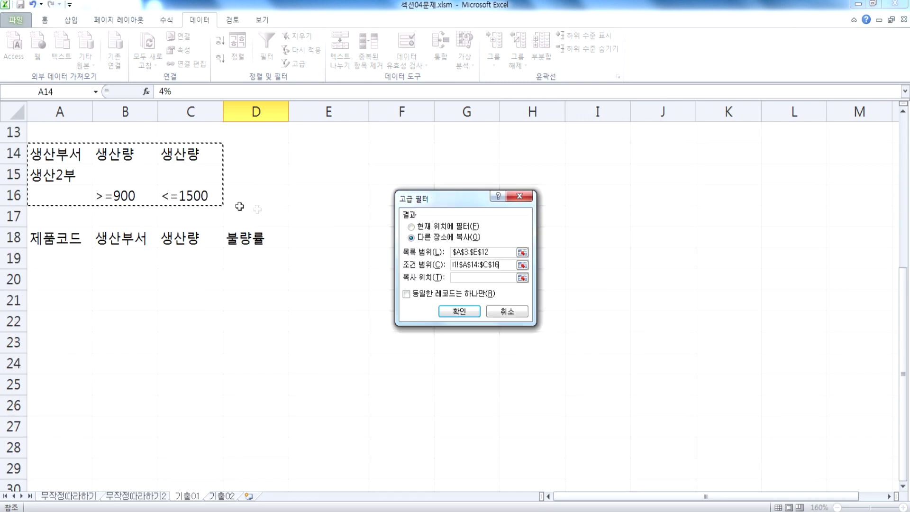
click(456, 279)
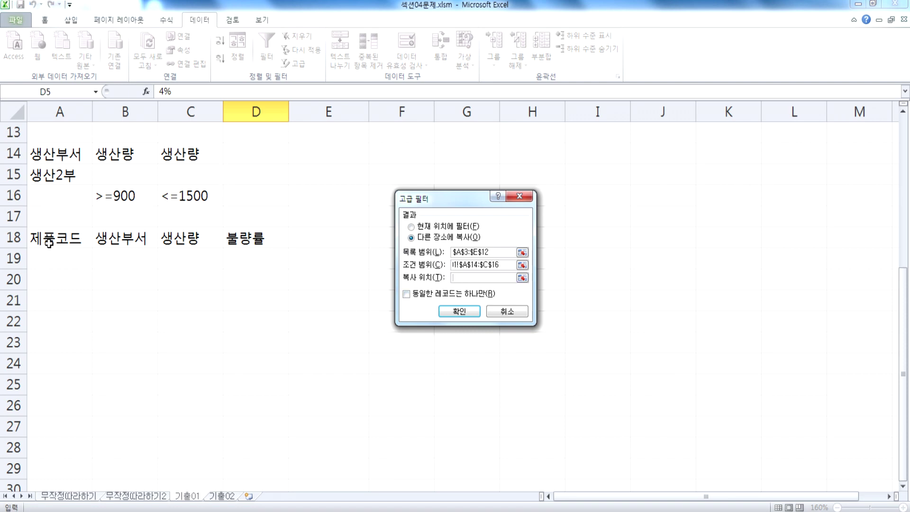
drag(53, 240, 245, 250)
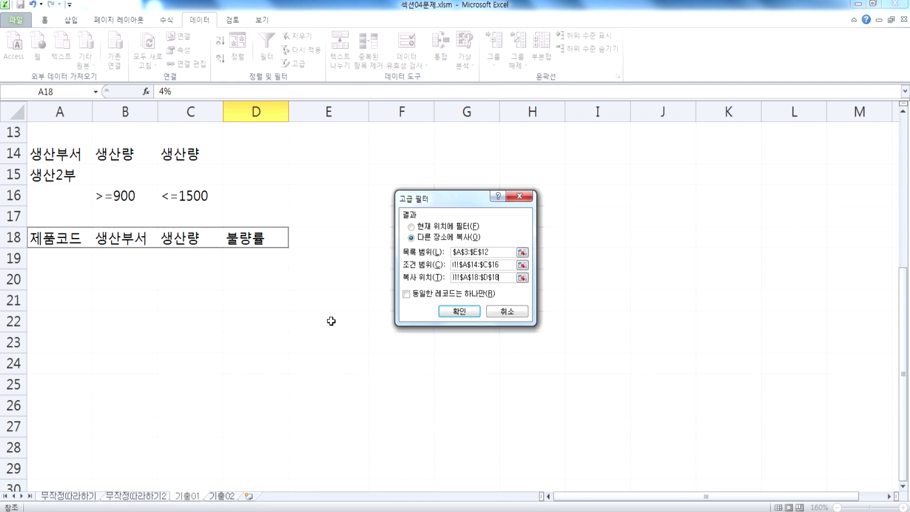
Step: Try the blank cell A20 as the filter's copy destination
click(38, 277)
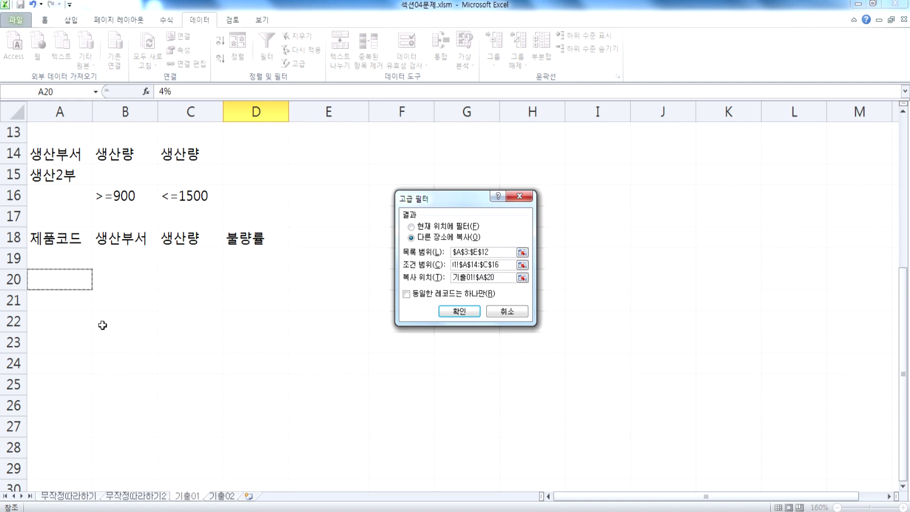
scroll(103, 323, up, 4)
scroll(117, 291, down, 3)
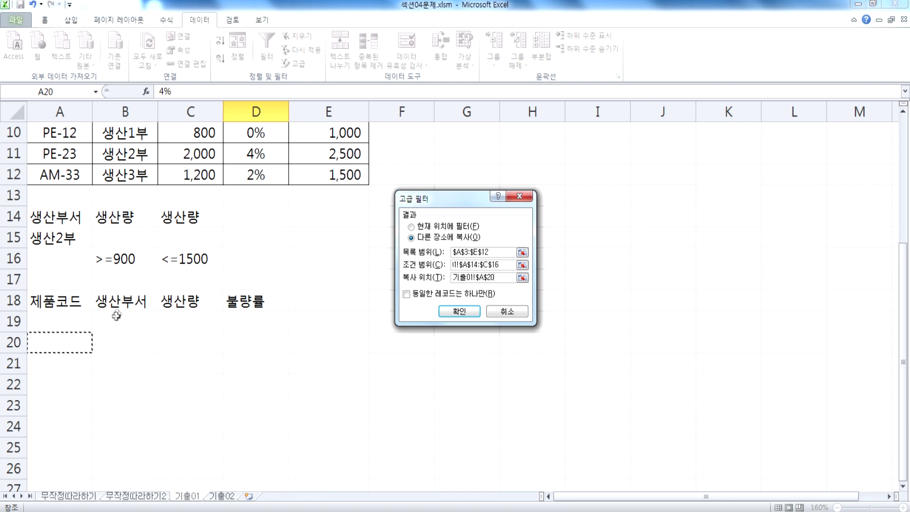
Step: Set the copy destination to the headings in A18:D18 and run the advanced filter
drag(40, 305, 252, 299)
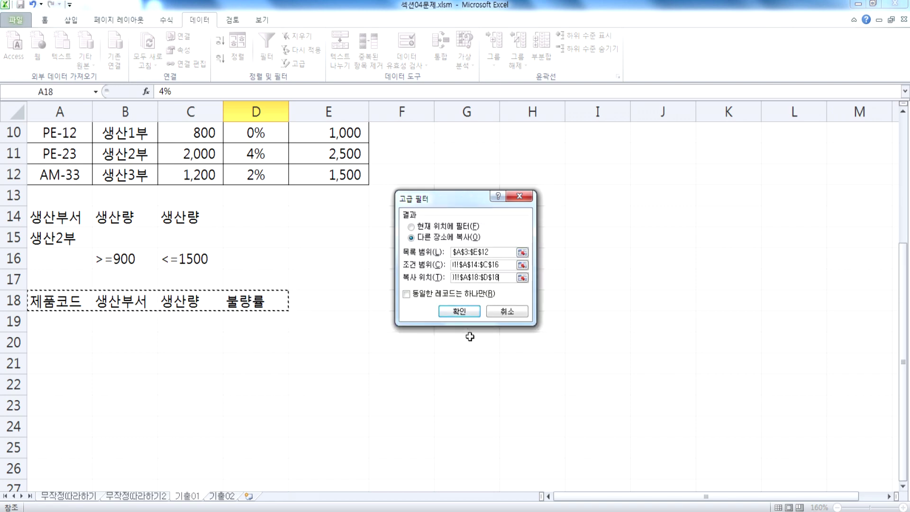
click(459, 311)
scroll(145, 369, down, 1)
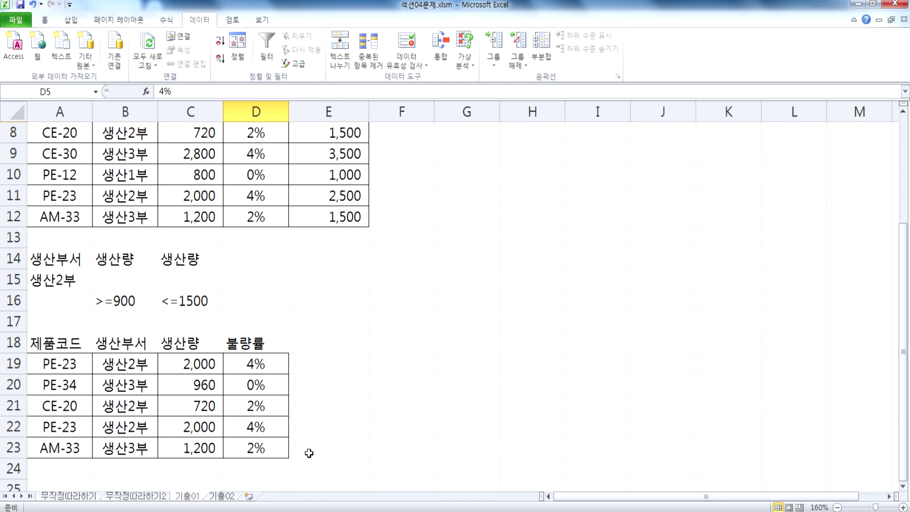
Step: Pick out the extracted cells meeting each criterion: department 생산2부 in B19, B21 and B22, and production quantity in C20 and C23
scroll(159, 420, down, 2)
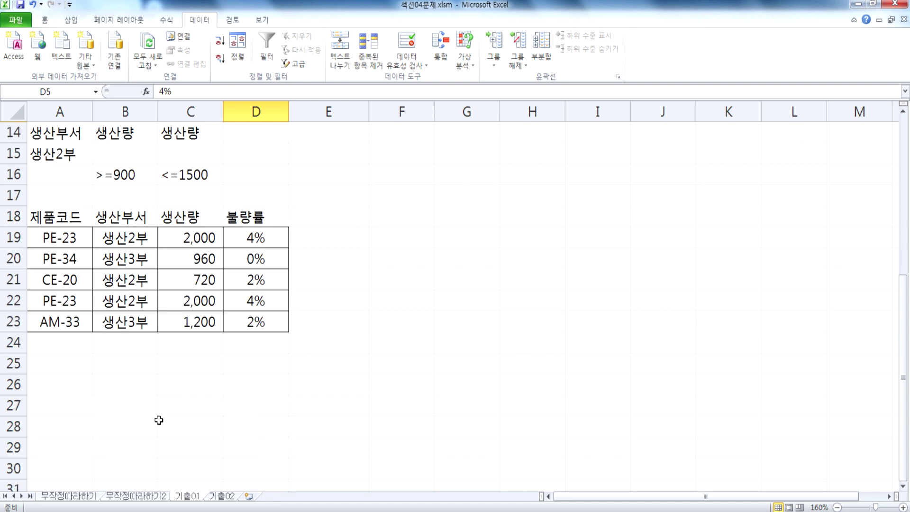
click(119, 241)
ctrl+click(131, 284)
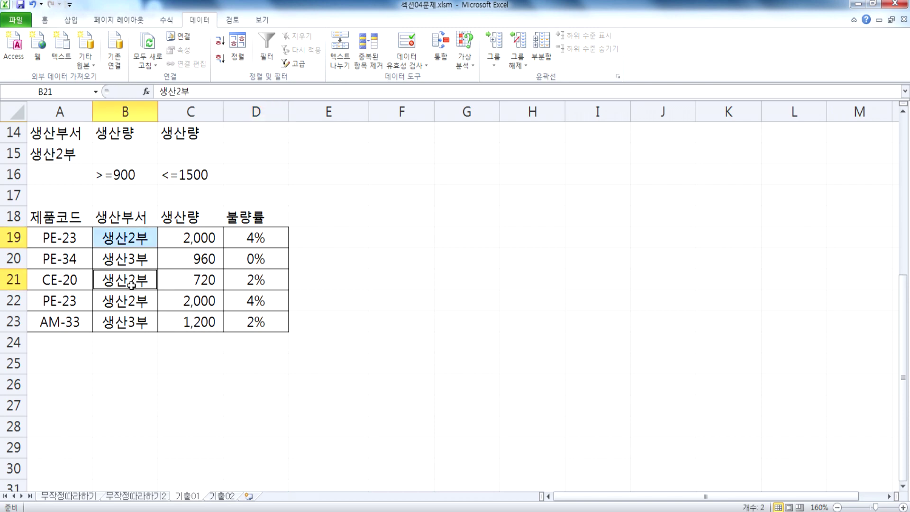
ctrl+click(133, 303)
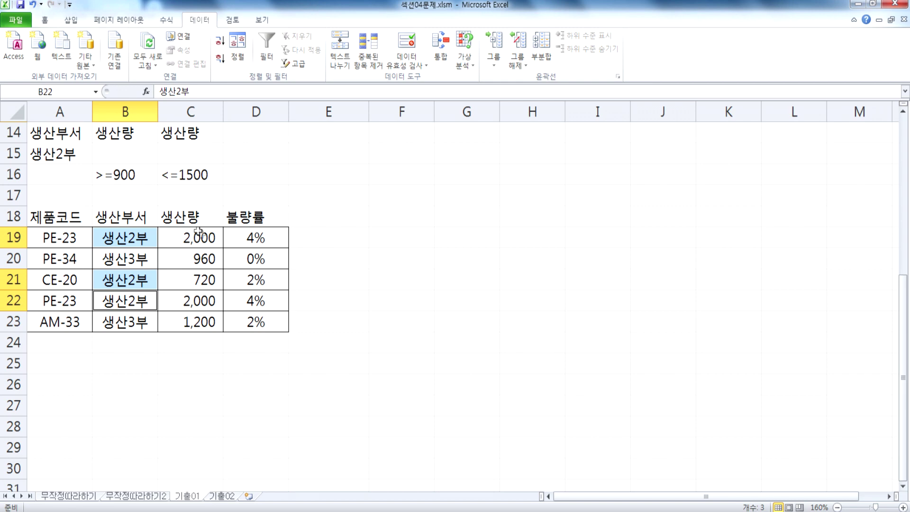
ctrl+click(191, 258)
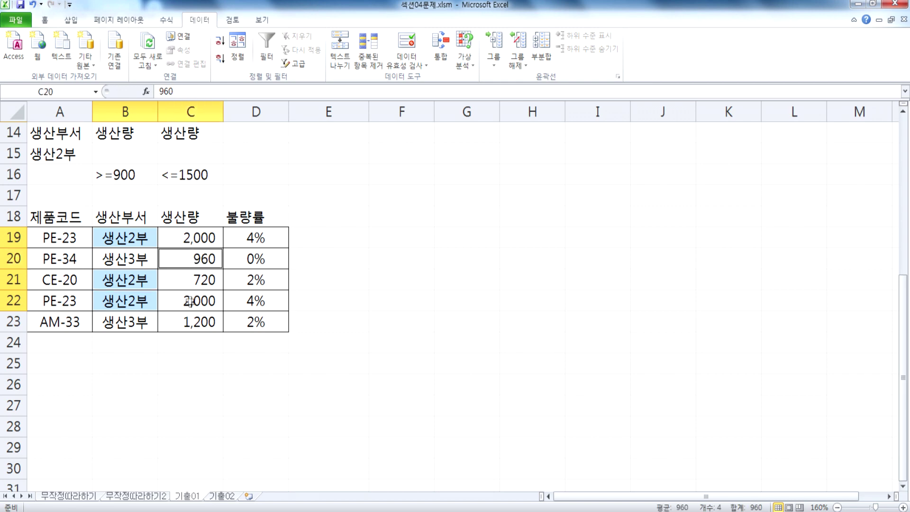
ctrl+click(189, 321)
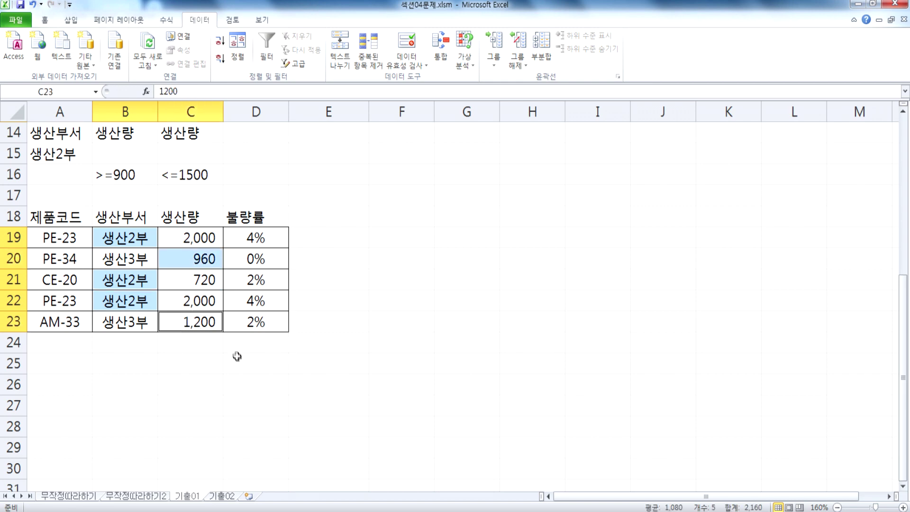
key(Return)
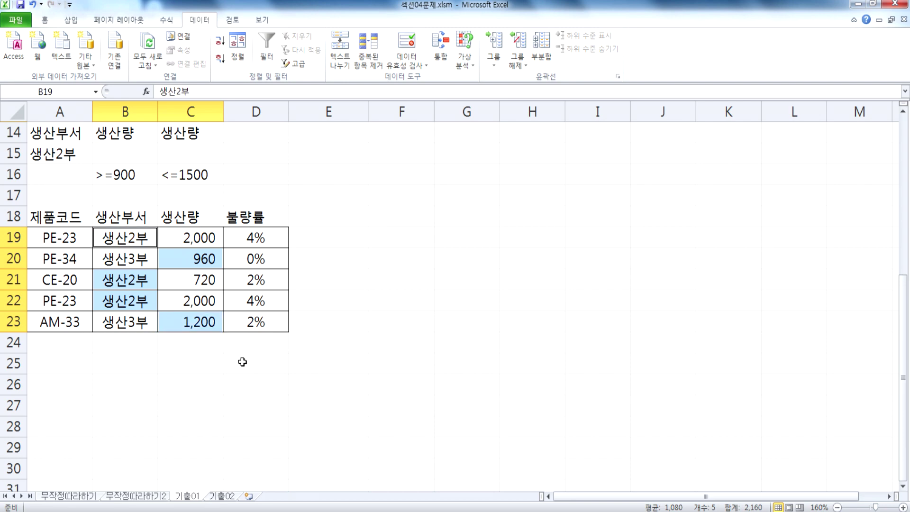
Step: Recheck the extracted rows one by one to see whether the department or the production quantity condition lets each through
click(130, 237)
click(134, 279)
key(shift+Down)
click(139, 259)
click(187, 260)
click(182, 325)
click(140, 261)
click(140, 316)
click(192, 320)
scroll(213, 375, up, 2)
click(210, 176)
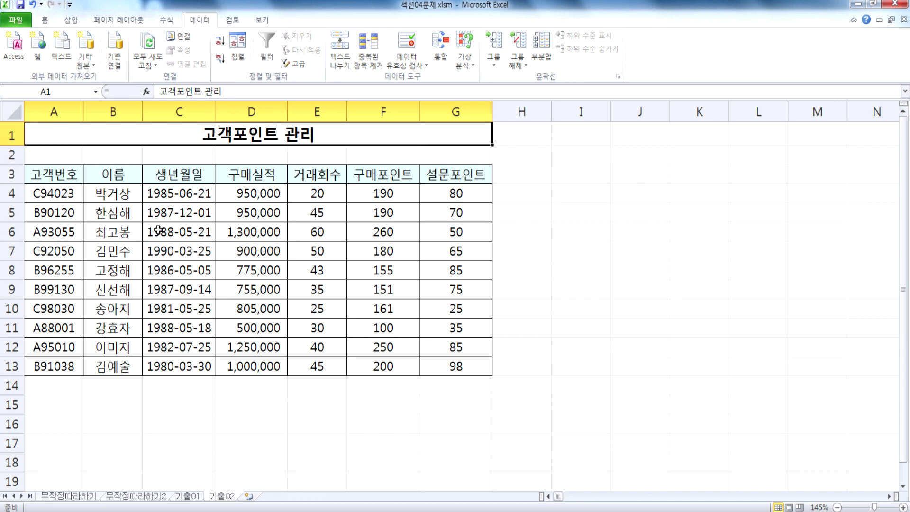
Step: On the 기출02 sheet, enter the criteria heading 생년월일 in A15, below the customer table
click(189, 173)
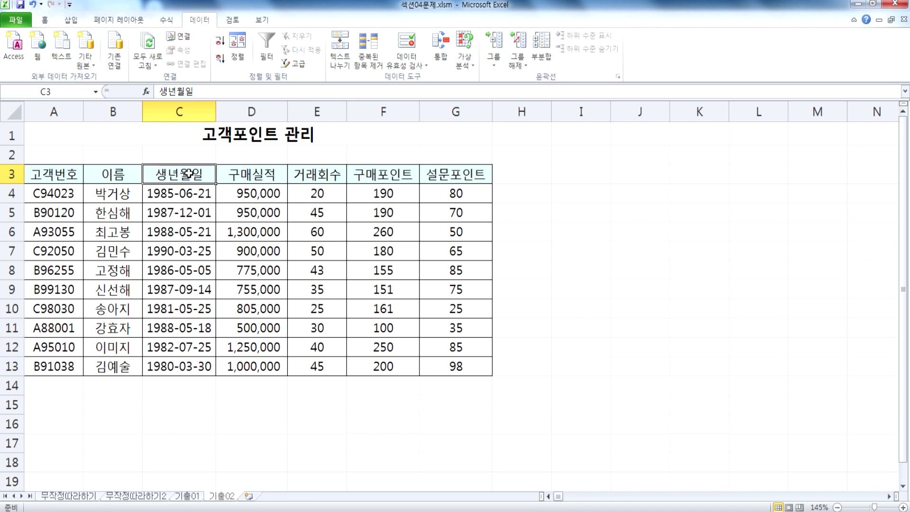
drag(47, 404, 232, 439)
scroll(240, 426, down, 1)
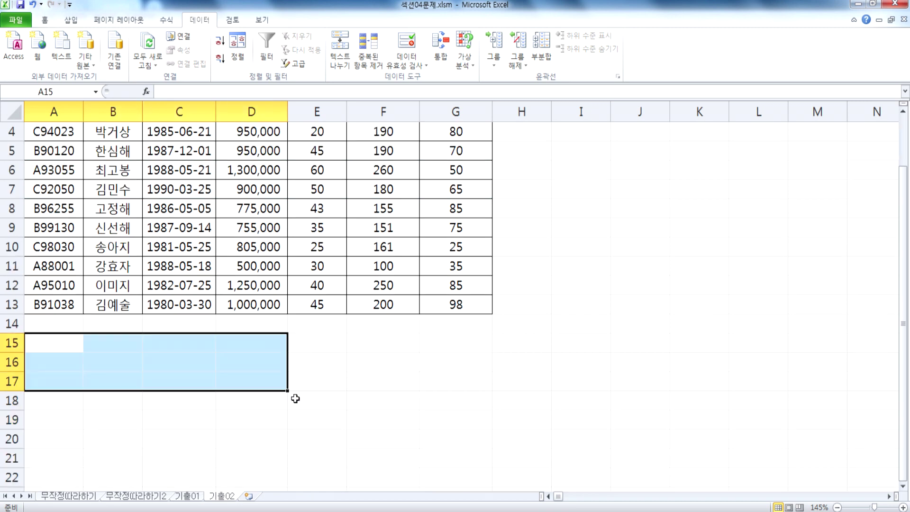
scroll(89, 341, up, 1)
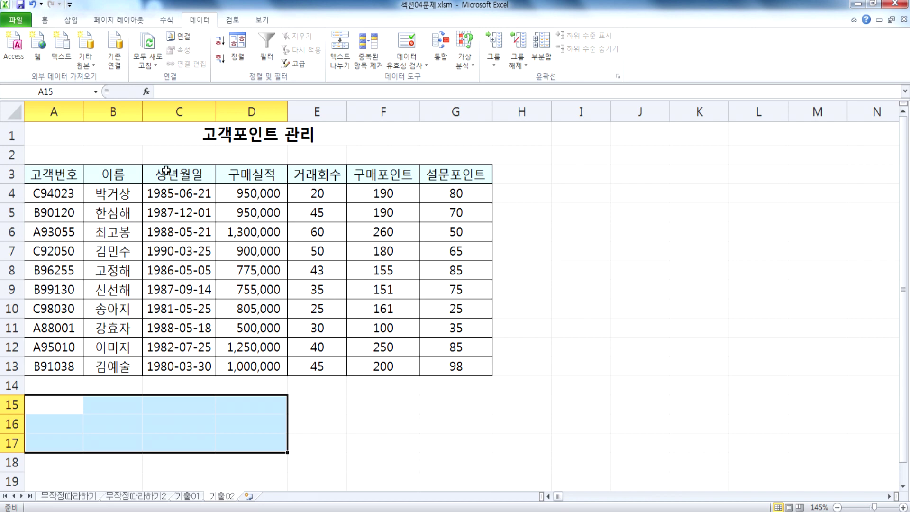
scroll(69, 279, down, 2)
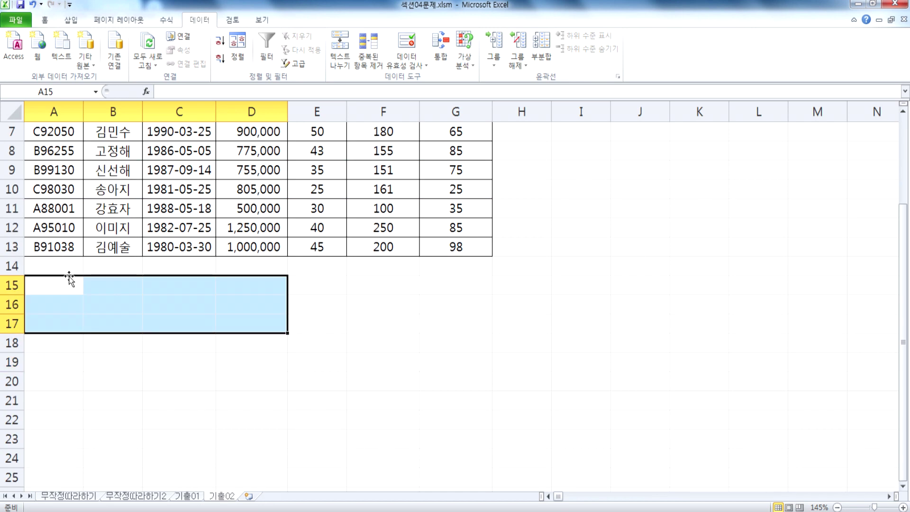
text(생년월ㅇ)
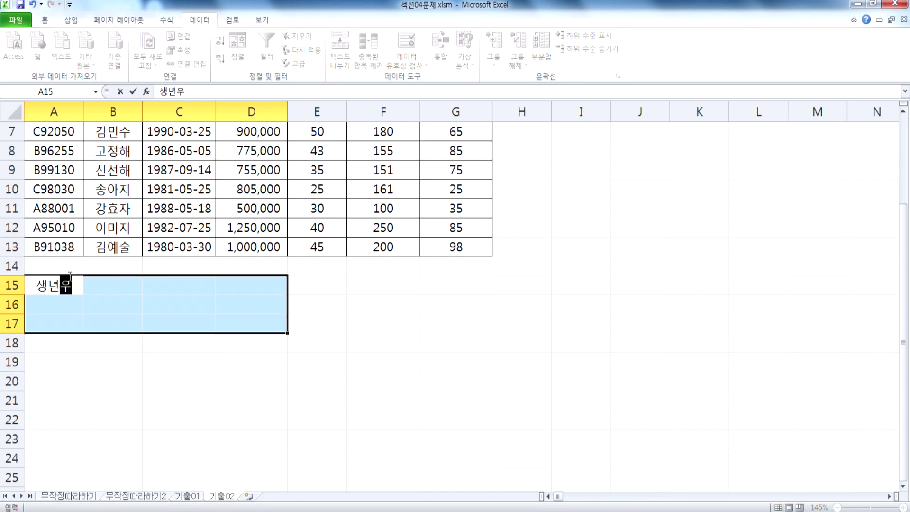
text(일)
key(Return)
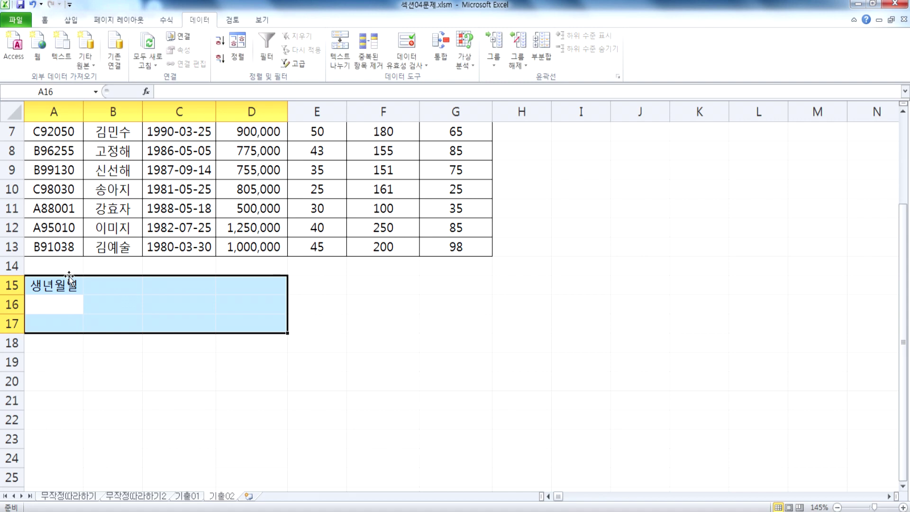
Step: Try 5월 as the criterion in A16 and compare it with the birth date stored in C4
click(43, 303)
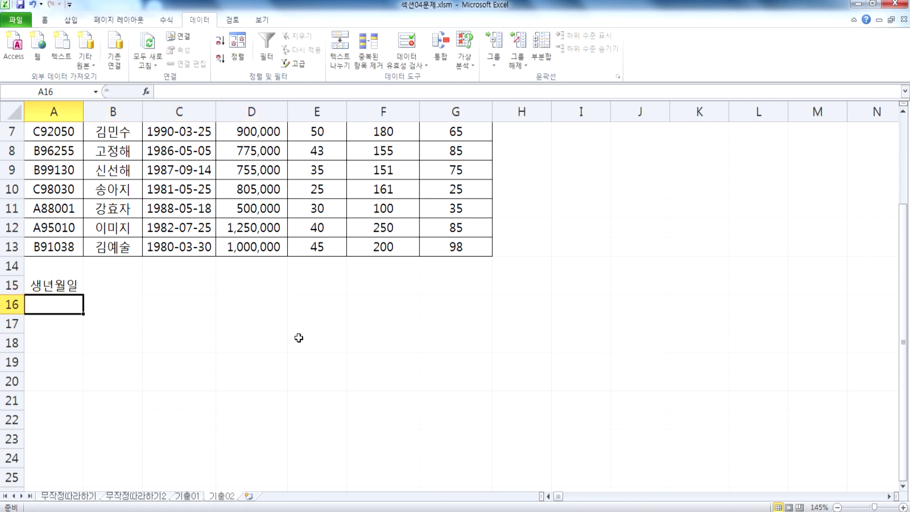
text(5월)
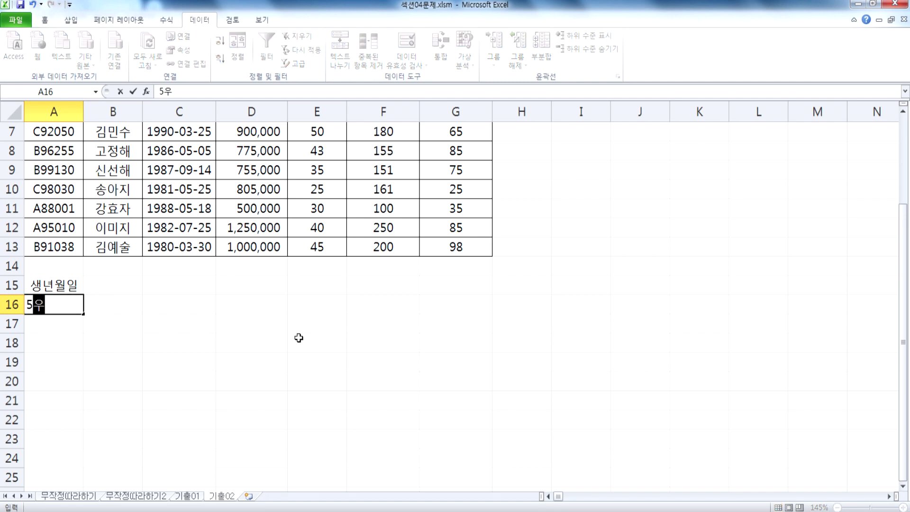
key(Return)
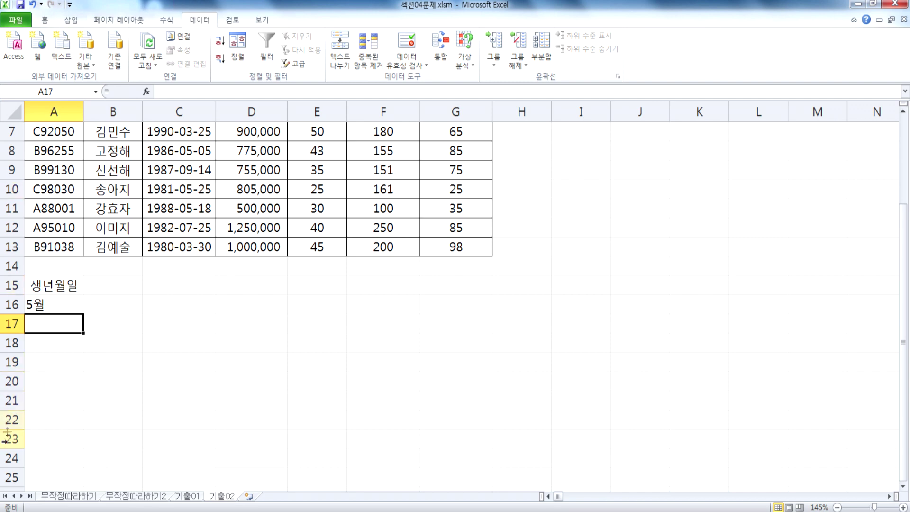
click(31, 369)
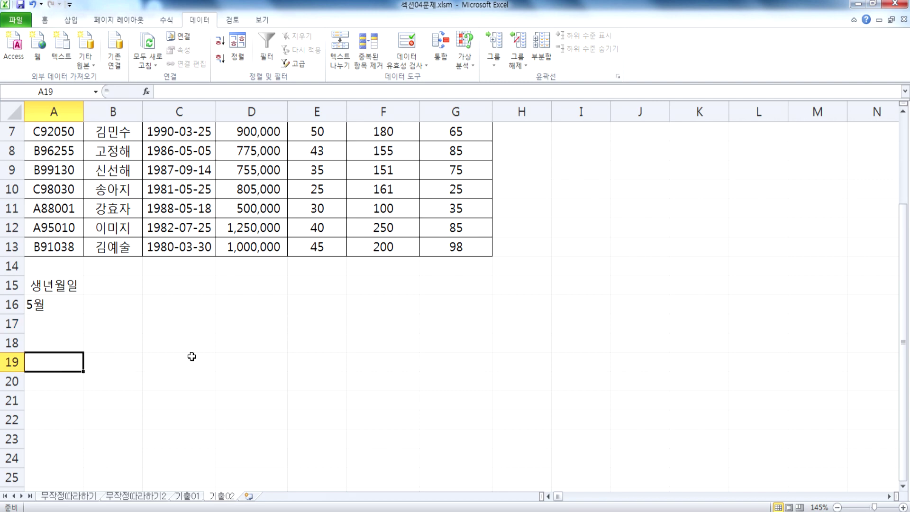
scroll(188, 357, up, 2)
click(186, 197)
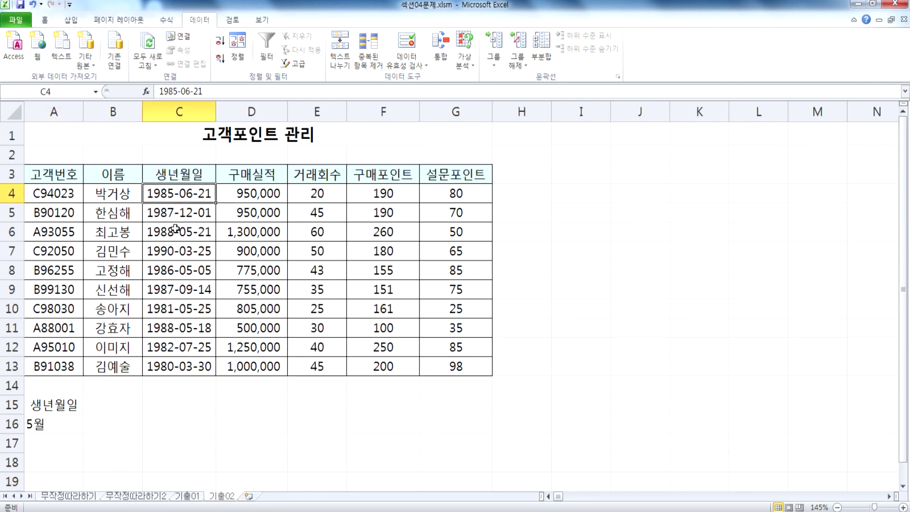
scroll(176, 229, up, 3)
scroll(132, 209, left, 2)
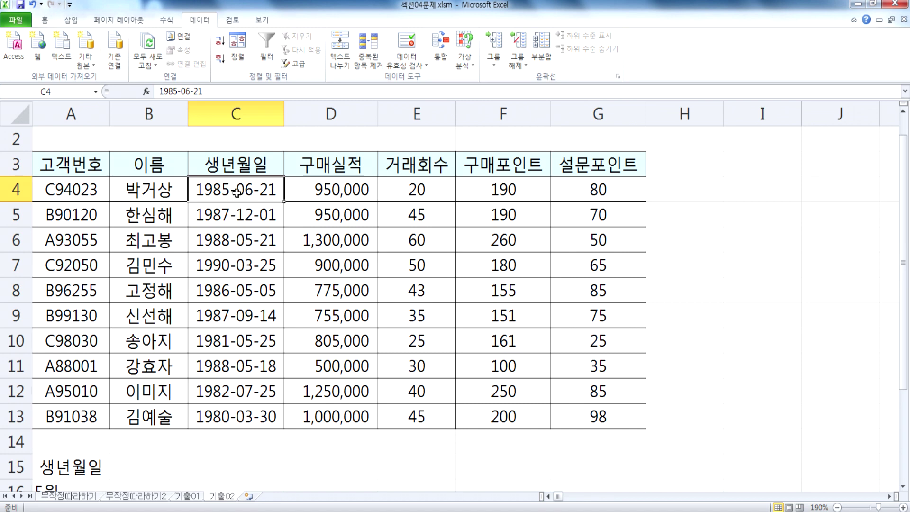
Step: Replace the criterion in A16 with the formula =MONTH(C4), referring to the first birth date in the table
scroll(236, 192, down, 2)
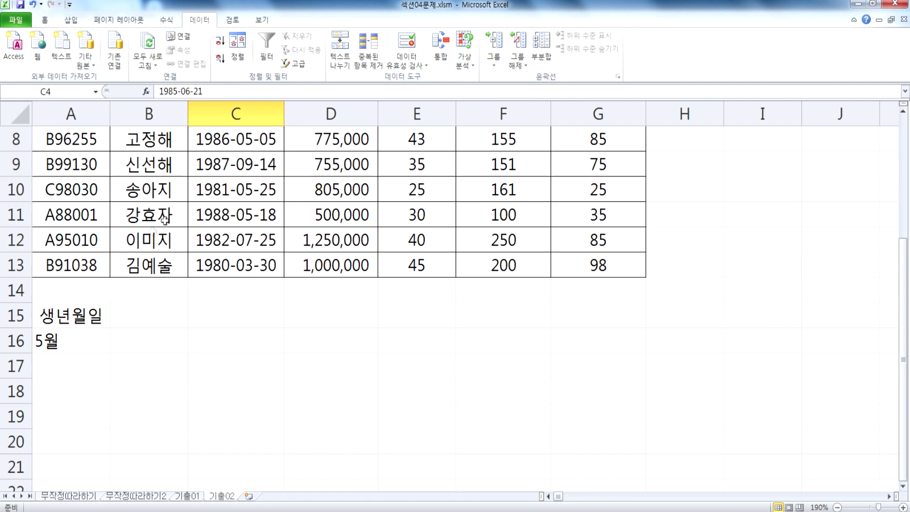
click(73, 347)
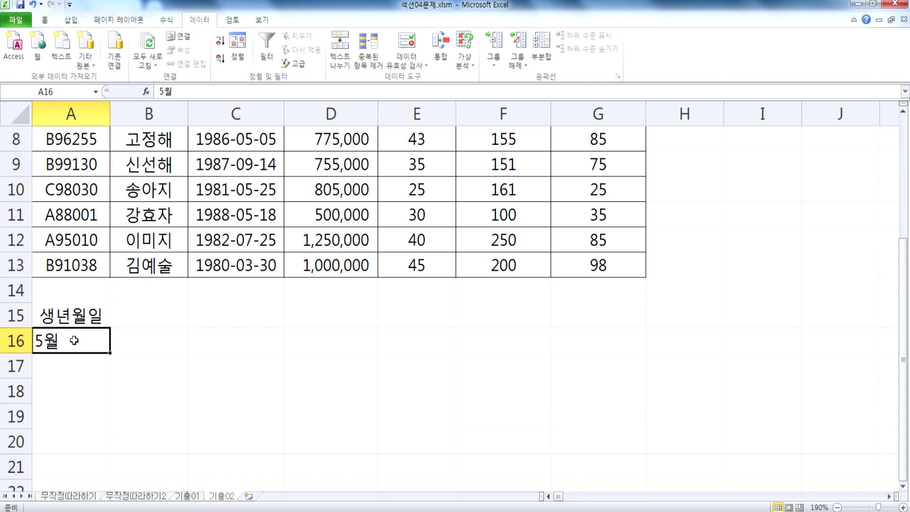
text(=ㅡ)
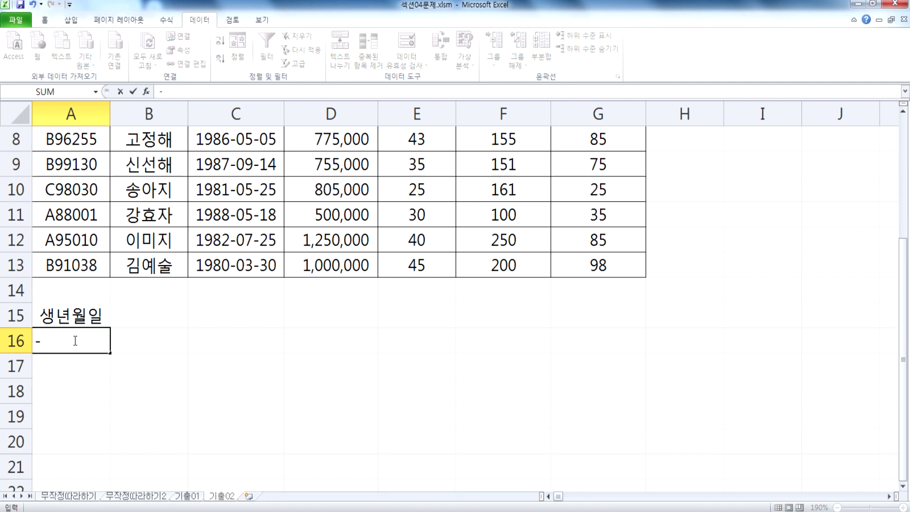
text(onth()
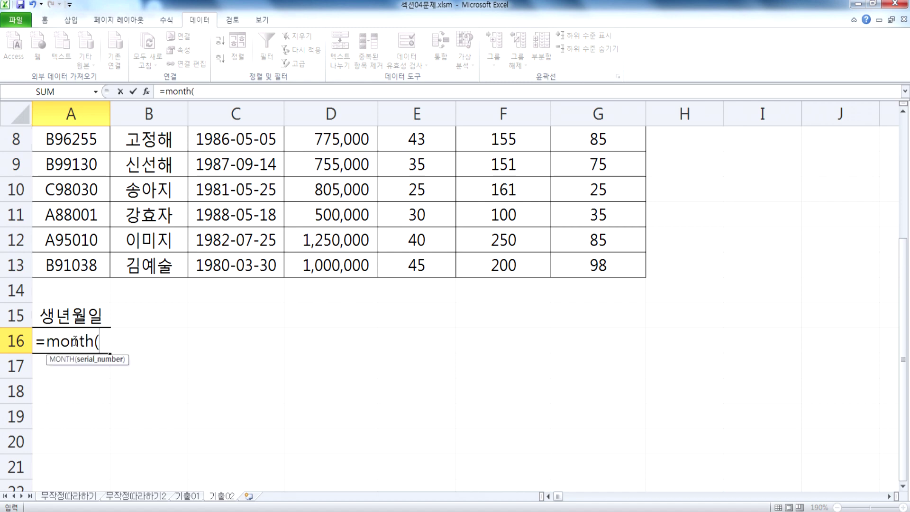
key(Escape)
text(=MONTH)
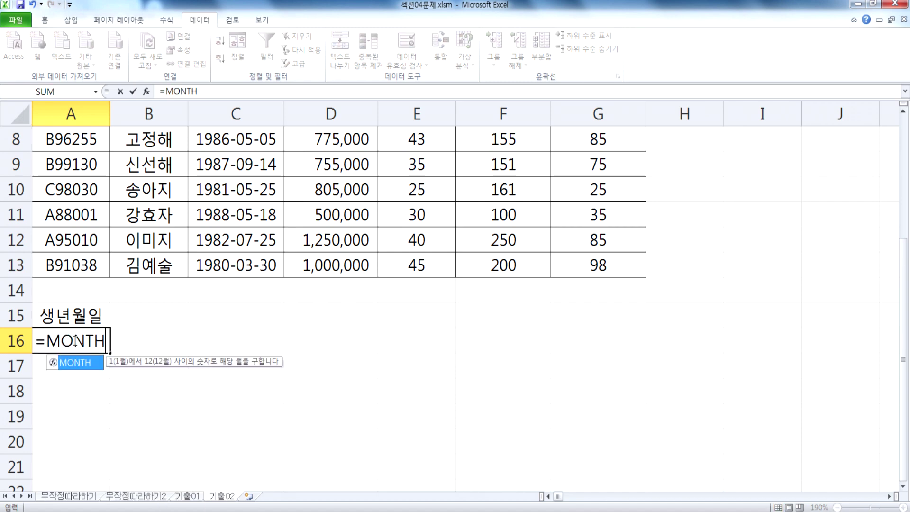
text(()
scroll(196, 282, up, 2)
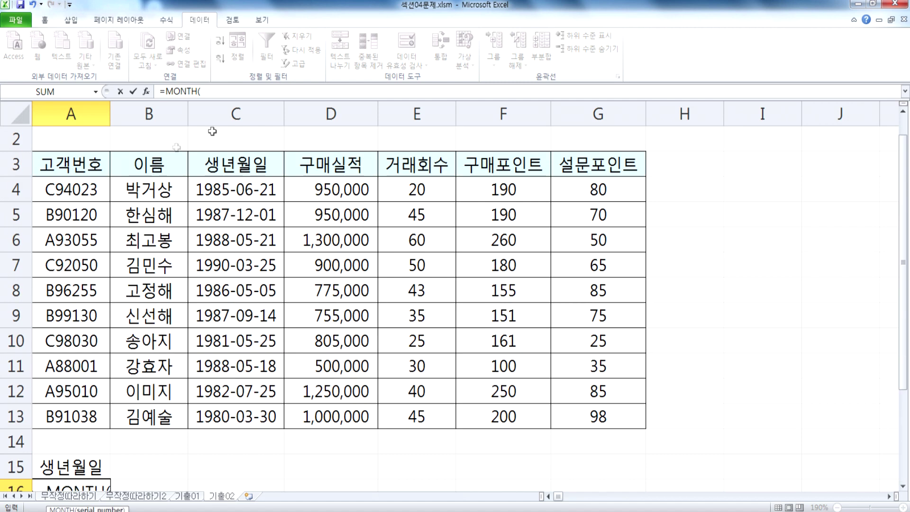
click(232, 191)
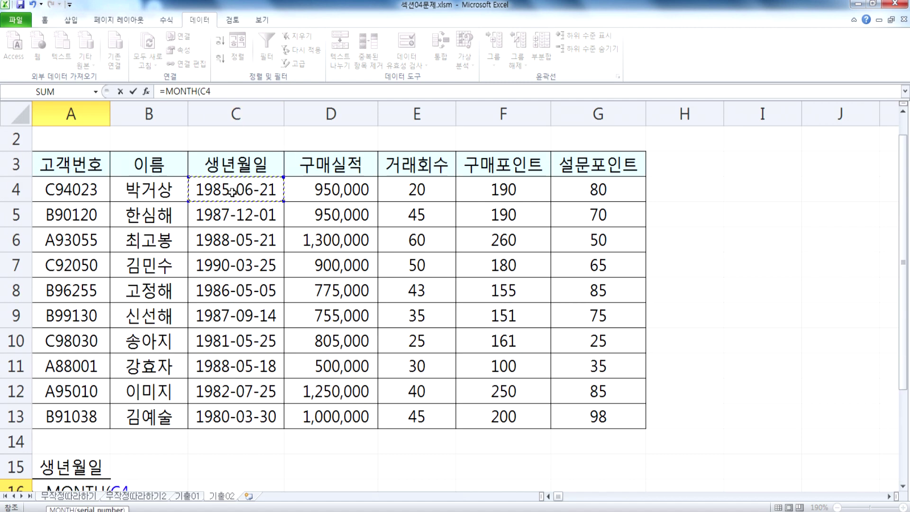
text())
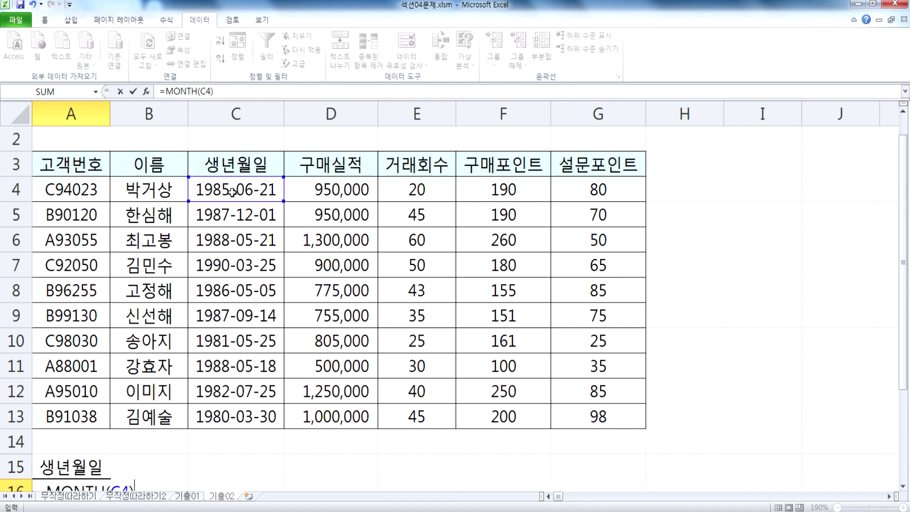
scroll(173, 202, down, 2)
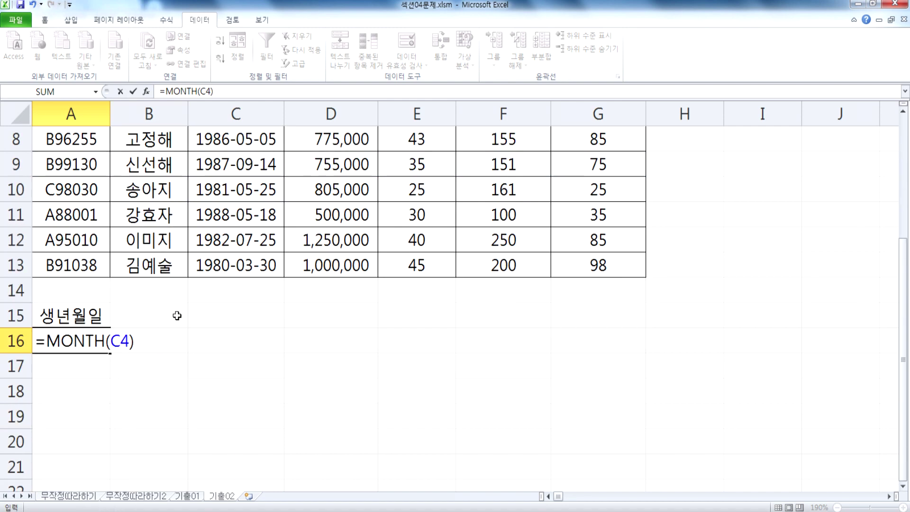
scroll(187, 303, up, 2)
key(Return)
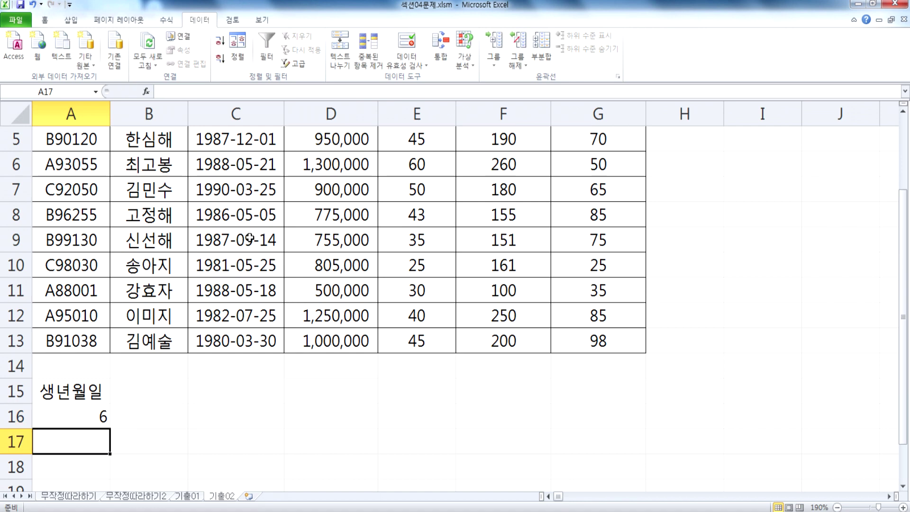
Step: Extend the month formula in A16 to =MONTH(C4)=5
click(76, 416)
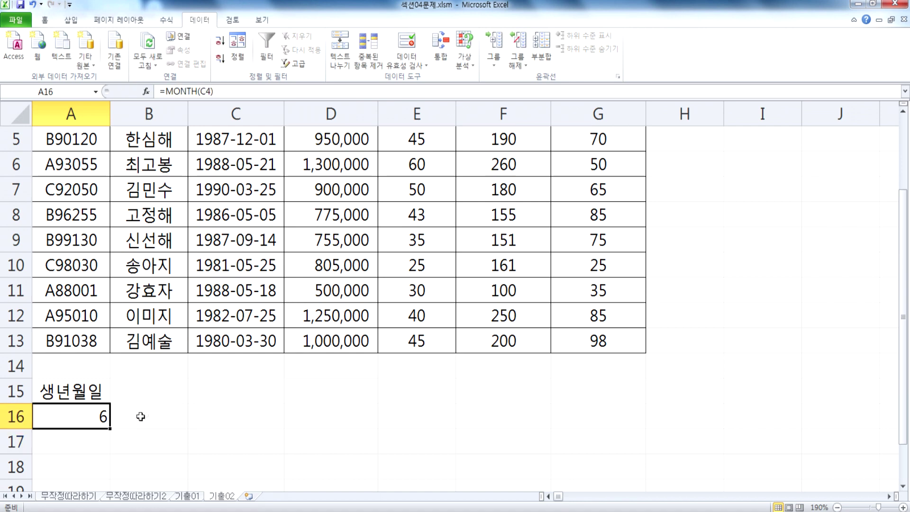
key(F2)
scroll(230, 371, down, 2)
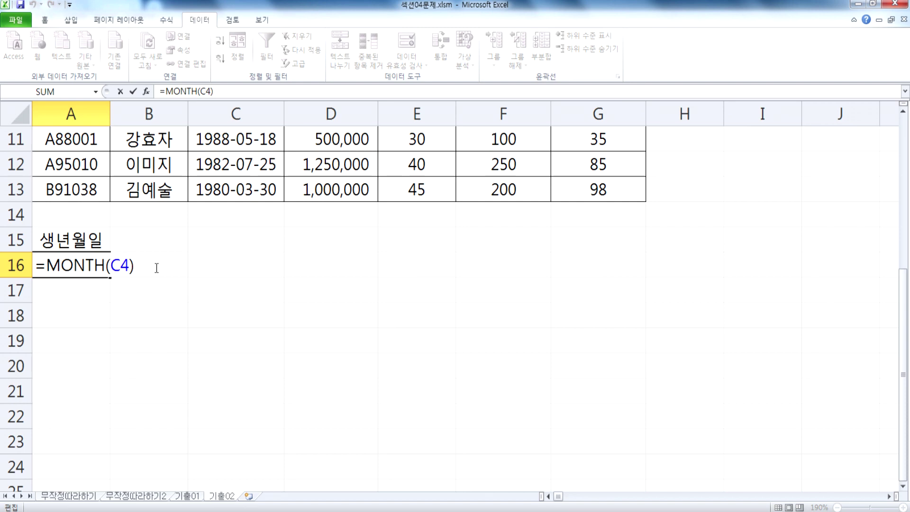
text(=5)
key(ctrl+Return)
Step: Turn the formula in A16 into visible text by adding a leading apostrophe
key(F2)
key(Home)
text(')
key(Return)
Step: Enter the example comparison formula =5=5 in D16 to demonstrate a logical result
key(Up)
key(Right)
key(Right)
key(Right)
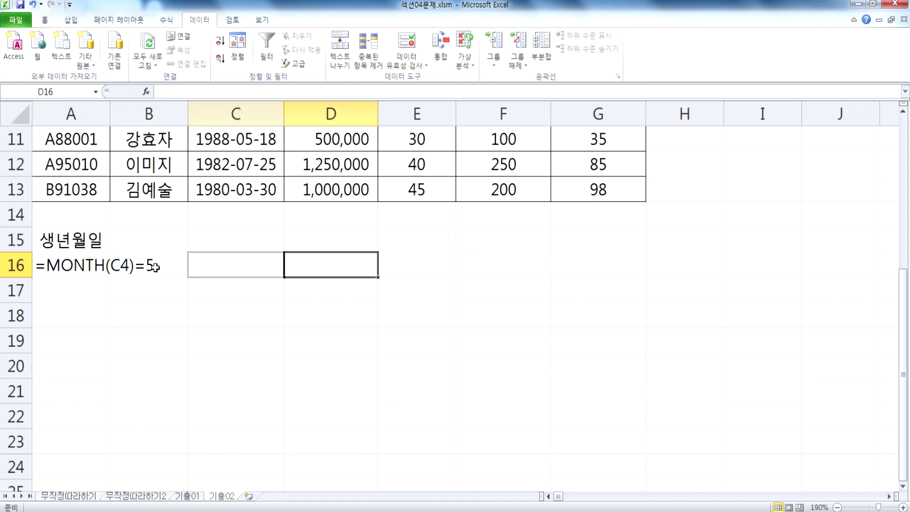
text(=)
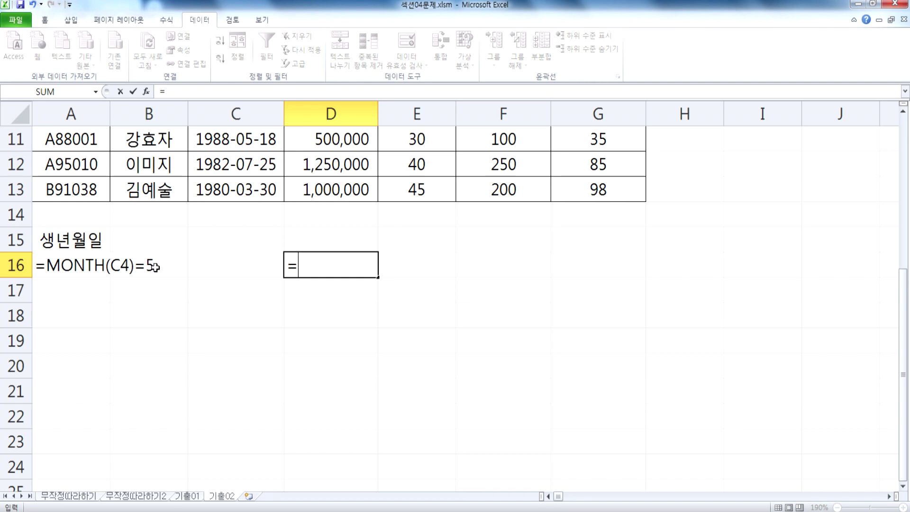
text(5=5)
drag(299, 268, 280, 272)
click(298, 264)
drag(307, 267, 318, 269)
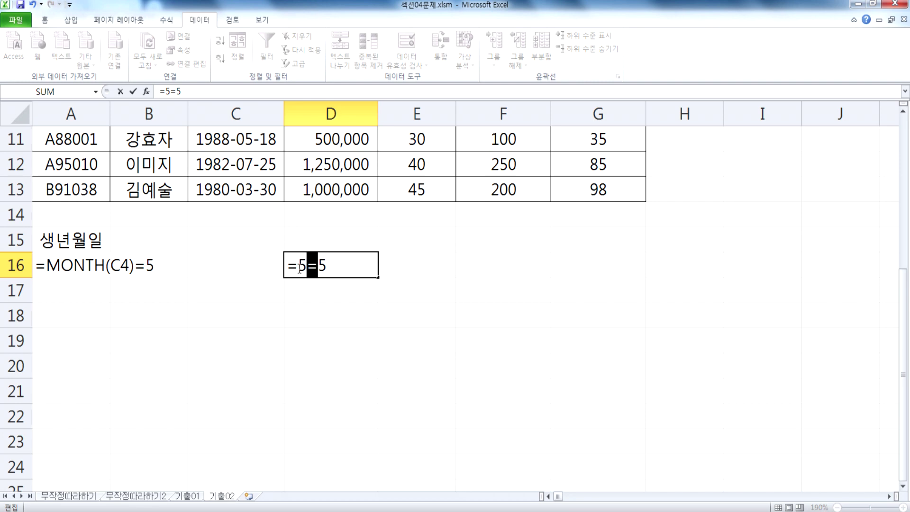
click(336, 265)
key(Return)
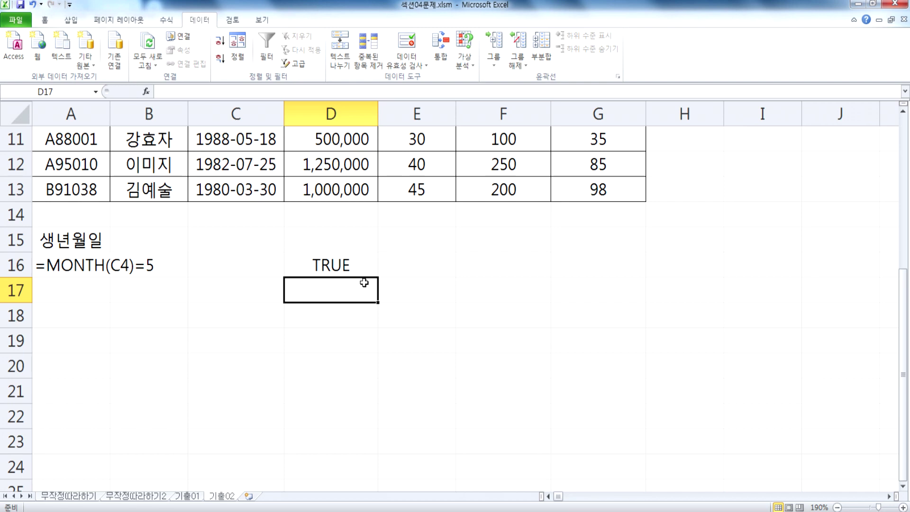
Step: Change the example comparison in D16 to =5>6
key(Up)
key(F2)
key(Left)
key(Left)
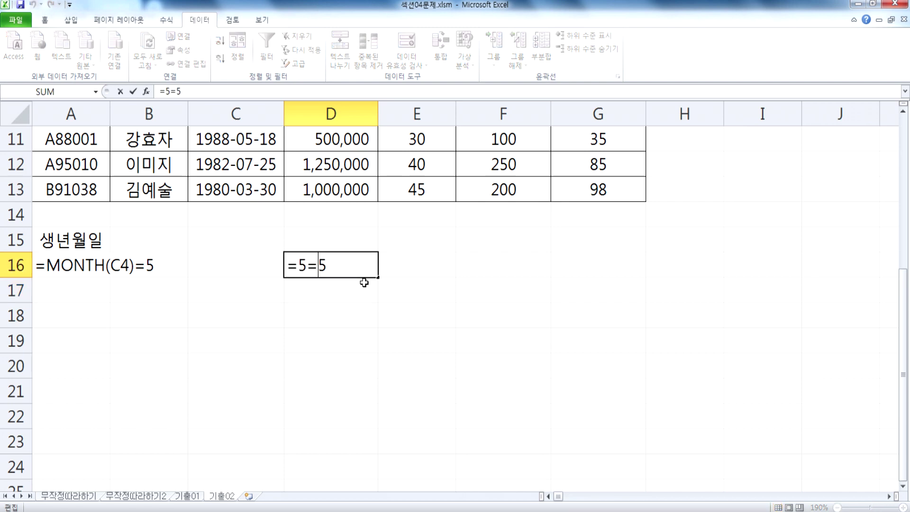
text(>)
key(Delete)
key(Delete)
text(6)
key(Return)
key(Up)
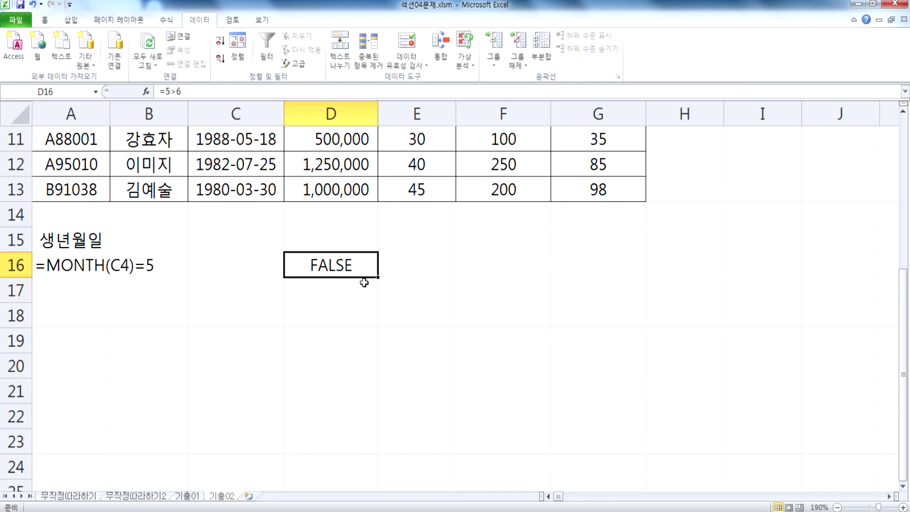
Step: Change the example comparison in D16 to =50>6, and clear the cell after viewing its result
key(F2)
key(Left)
key(Left)
text(0)
key(Right)
key(Right)
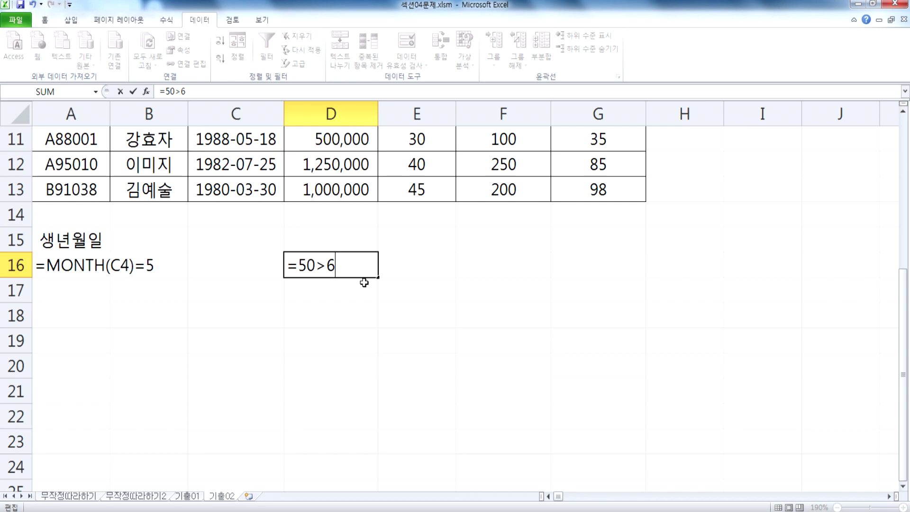
key(Return)
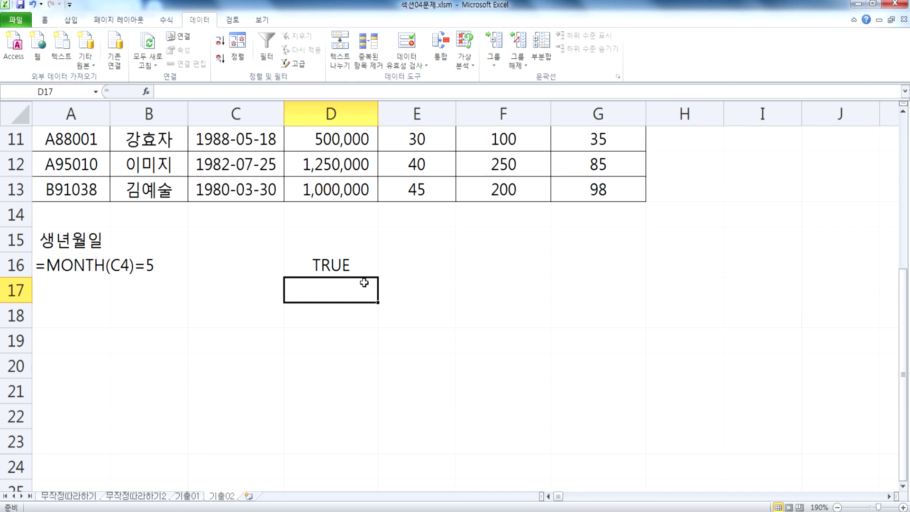
key(Up)
Step: Turn the text in A16 back into a live formula, reduced to =MONTH(C4)
key(Left)
key(Left)
key(Left)
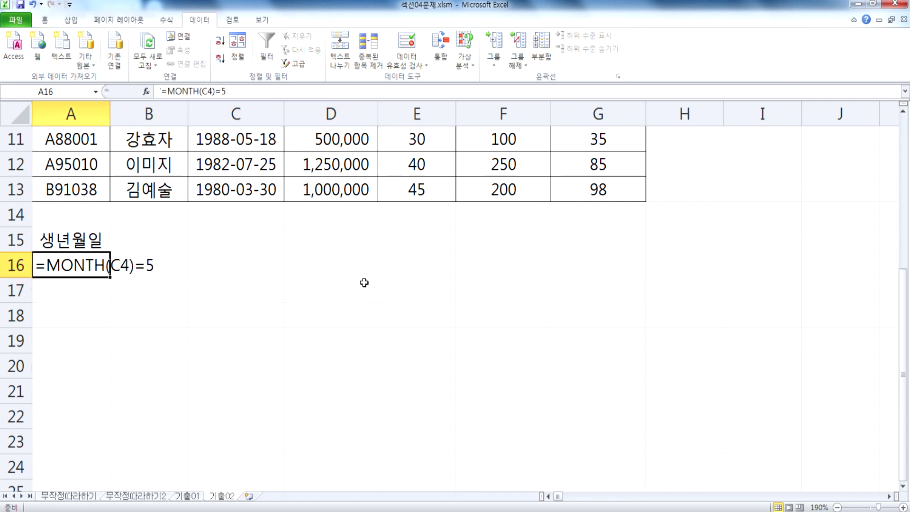
key(F2)
key(Delete)
key(Right)
key(Right)
key(Right)
key(Right)
key(Right)
key(Right)
key(Right)
key(Right)
key(Right)
key(Right)
key(Delete)
key(Delete)
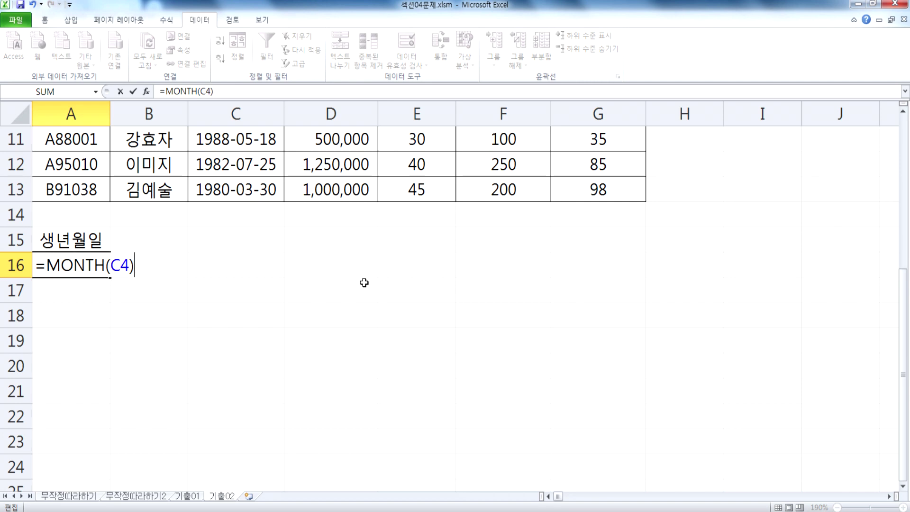
key(Return)
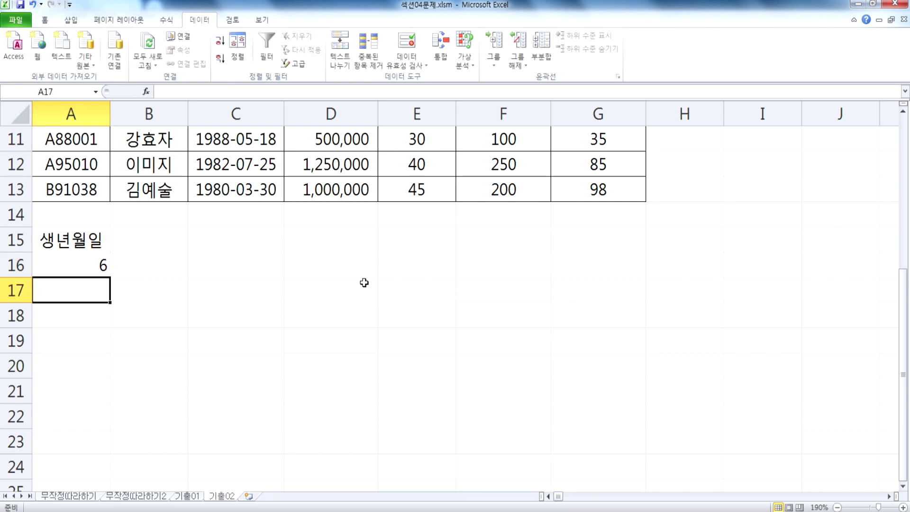
Step: Extend the formula in A16 to =MONTH(C4)=5 and check its result against the first birth date in C4
key(Up)
key(F2)
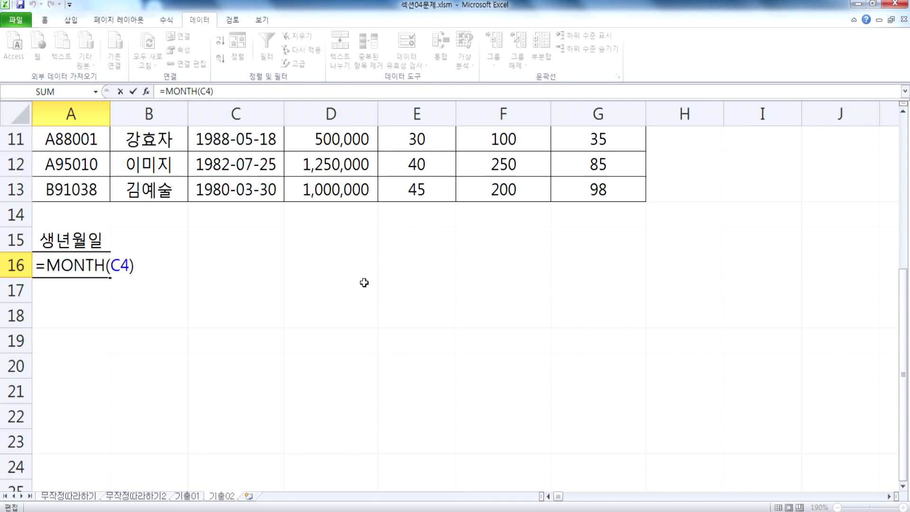
text(=)
scroll(314, 253, up, 3)
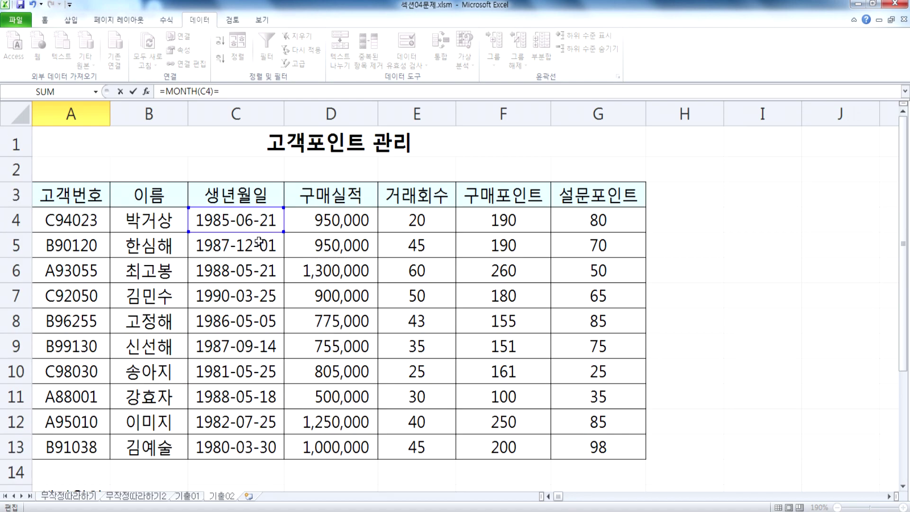
scroll(228, 278, down, 3)
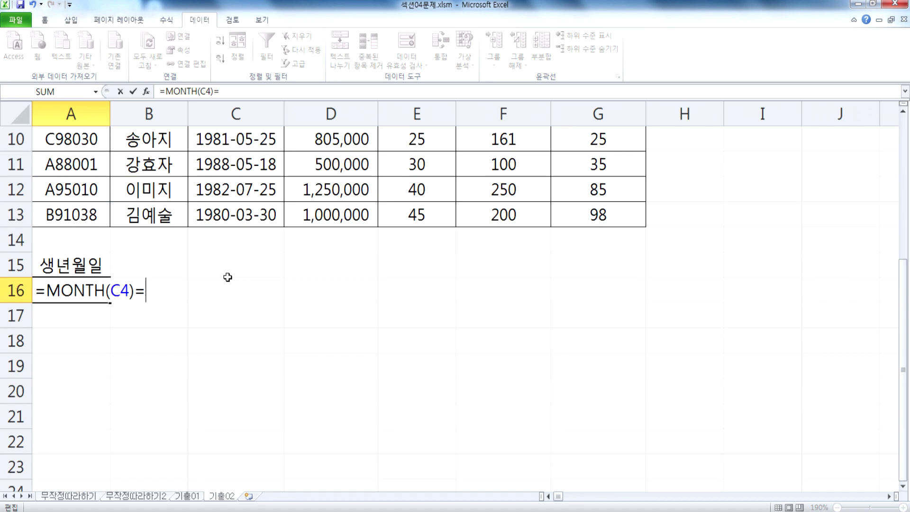
text(5)
drag(135, 290, 146, 290)
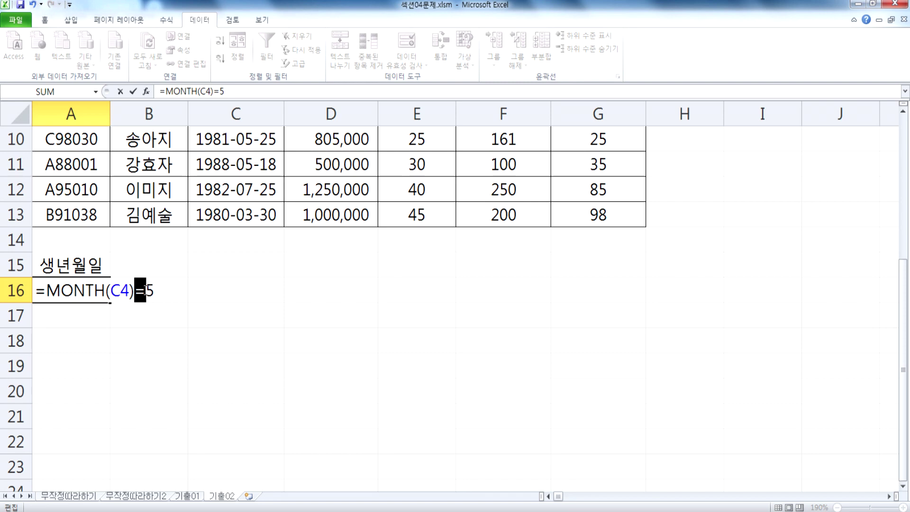
key(Return)
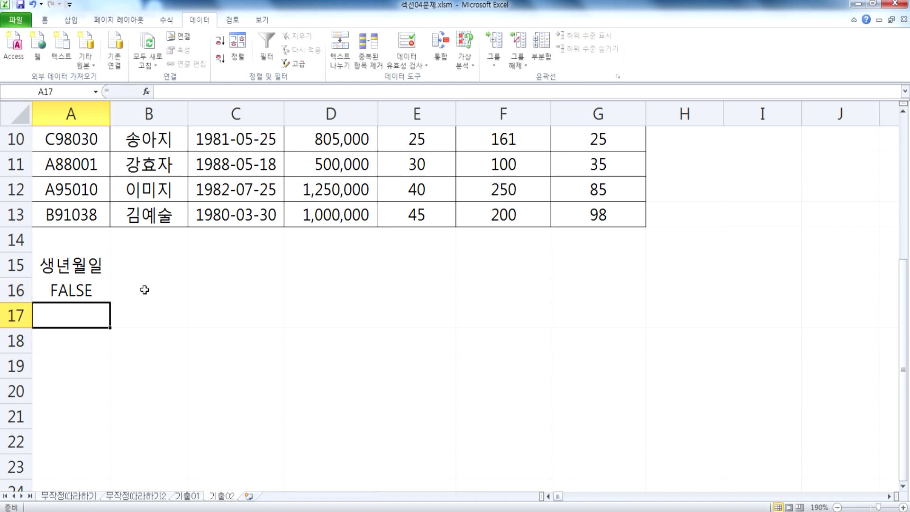
scroll(158, 256, up, 3)
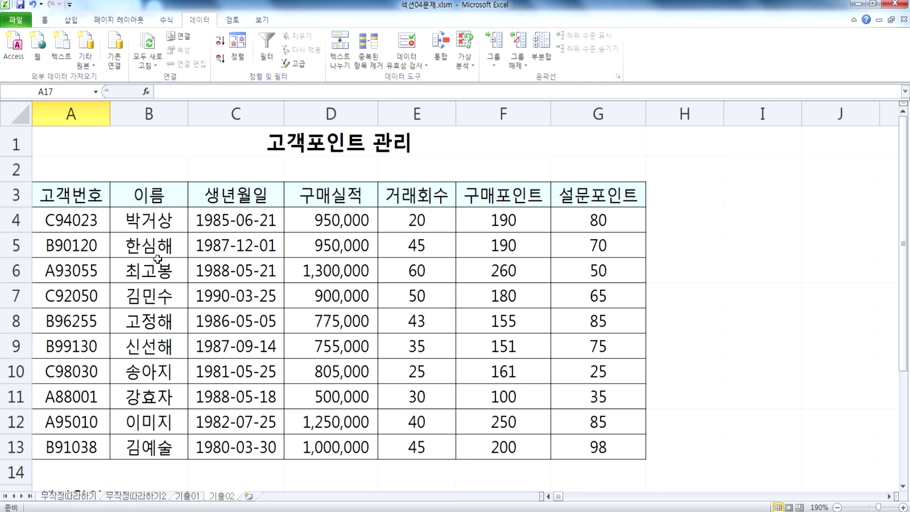
click(242, 227)
scroll(213, 213, down, 2)
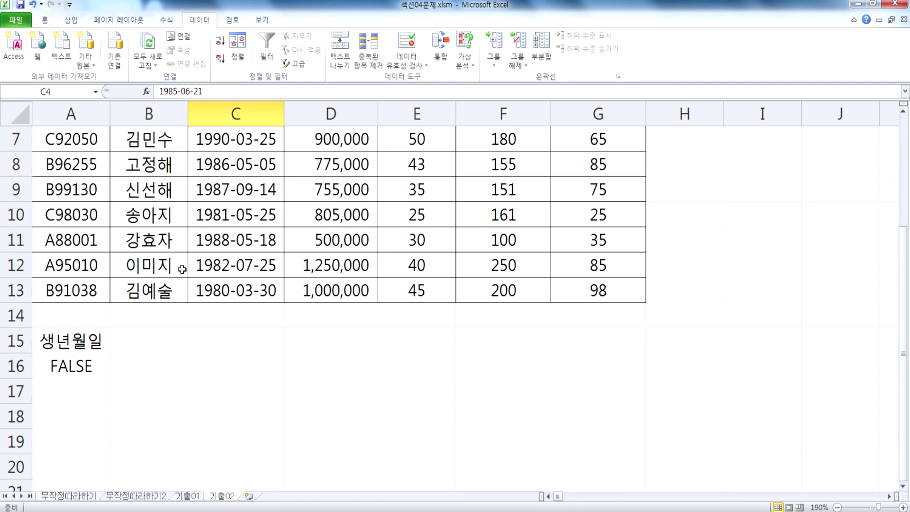
click(89, 360)
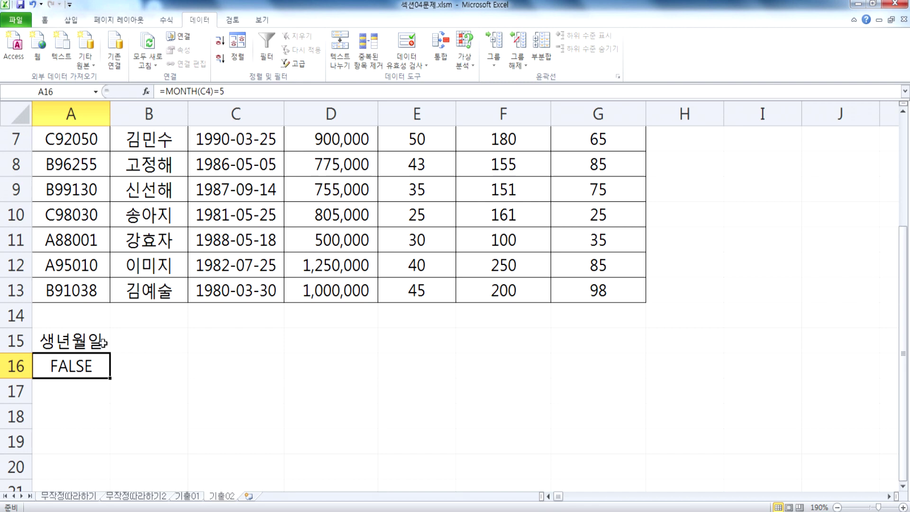
Step: Enter the note "조건식의 결과가 TRUE 또는 FALSE가 나오게 되면" in C15
click(209, 347)
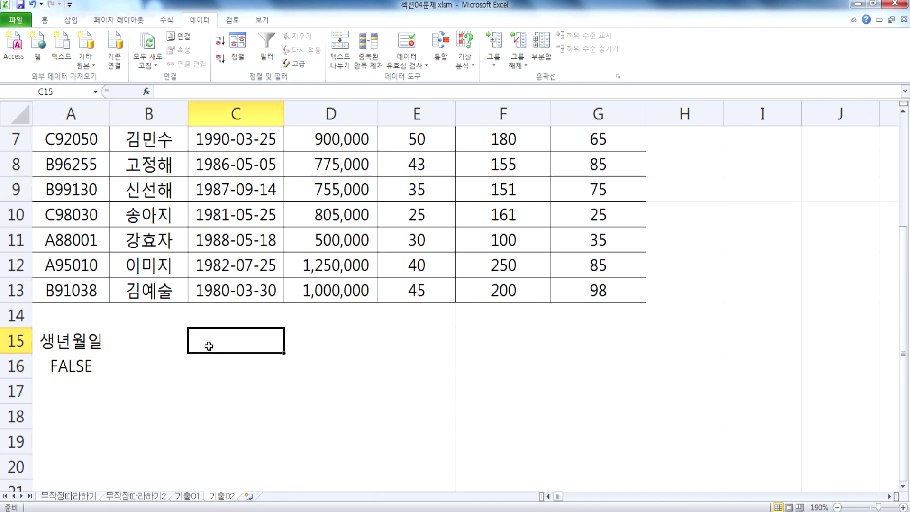
text(WHRJS)
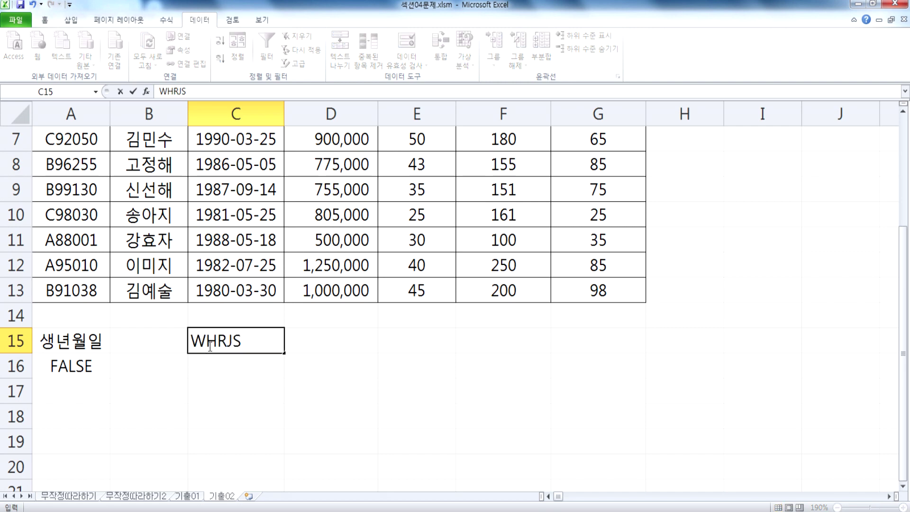
key(Escape)
text(조건식)
text(의 결과가 )
text(TRUE)
text( eh)
key(BackSpace)
key(BackSpace)
key(Hangul)
text(또는)
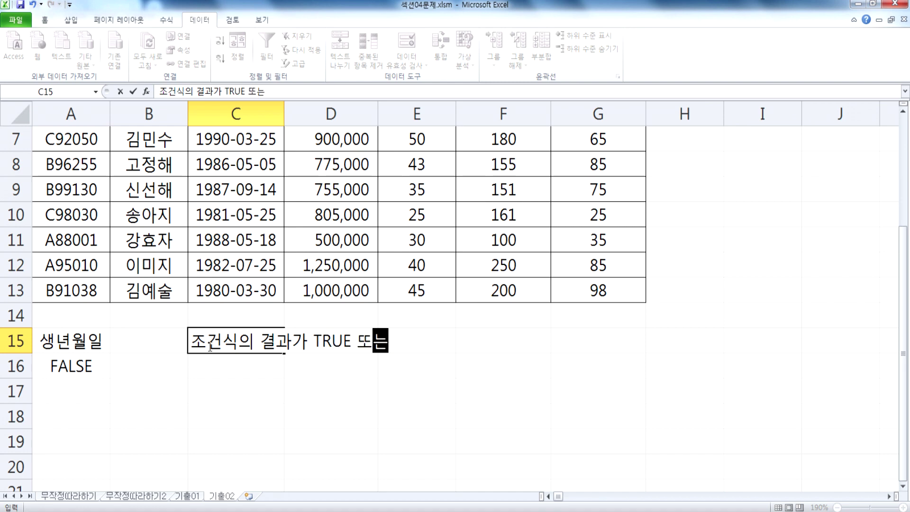
key(Hangul)
text(FALSE)
key(Hangul)
text(ㄱㅏ 나오)
text(게 되면)
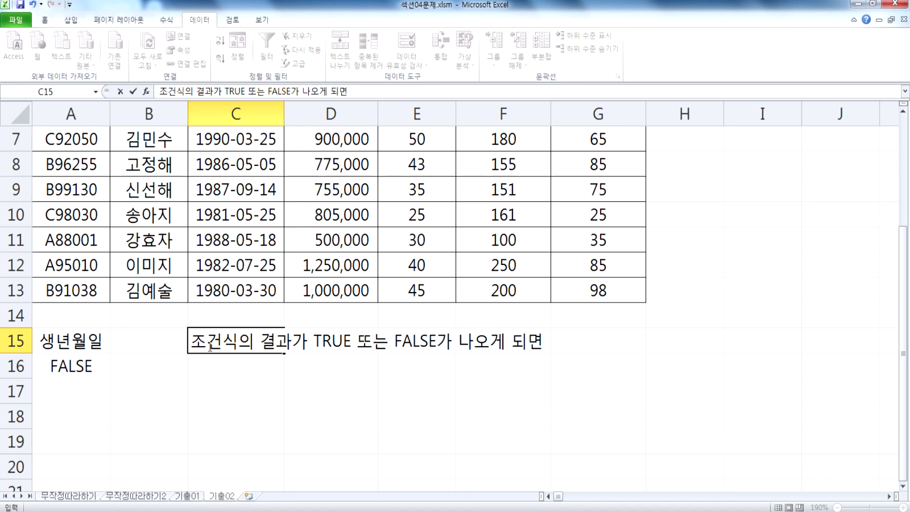
key(Return)
Step: Continue the note in C16 with "이때 항목이름을 사용할 수 없다."
text(이때 항ㅁ)
text(ㅗㄱ이름을)
text( 사용)
text(할 수 없다.)
key(Return)
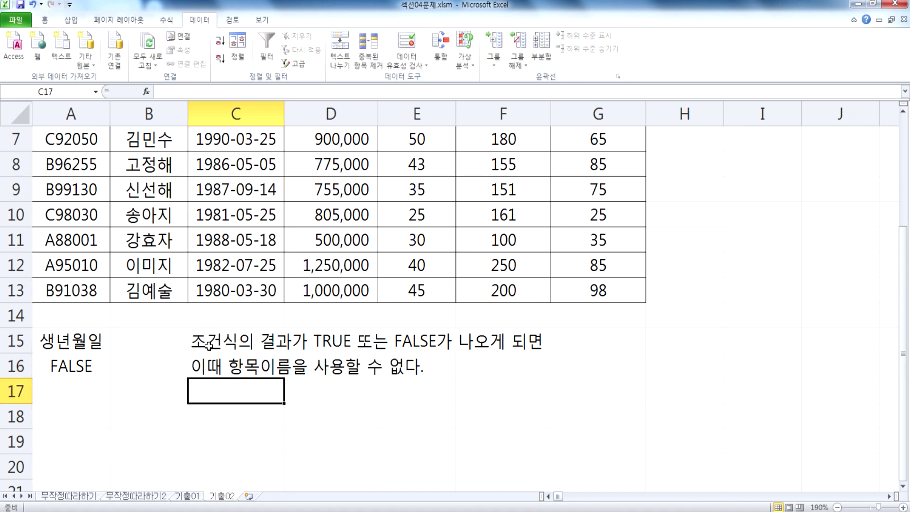
Step: Copy the criteria range A15:A16 and paste it below the 고급필터 note in Notepad, leaving blank lines before it
drag(208, 345, 214, 364)
click(75, 342)
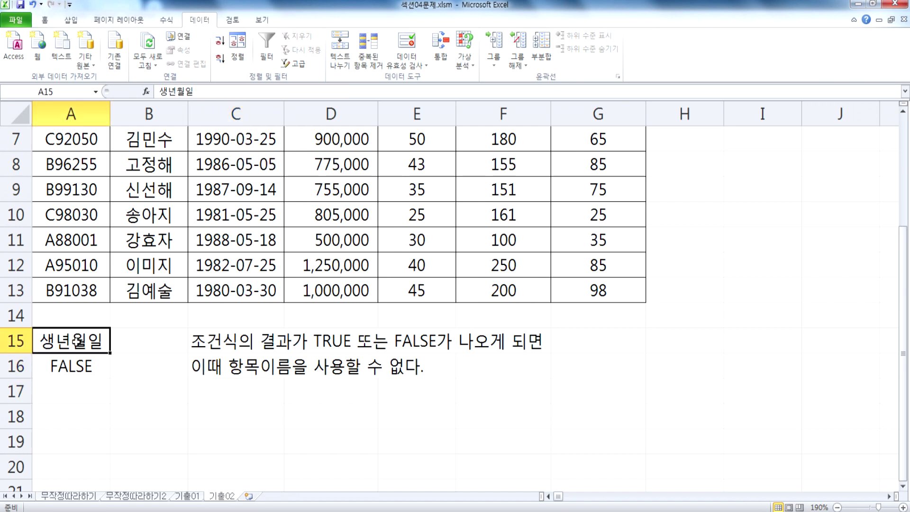
drag(66, 341, 66, 366)
key(ctrl+c)
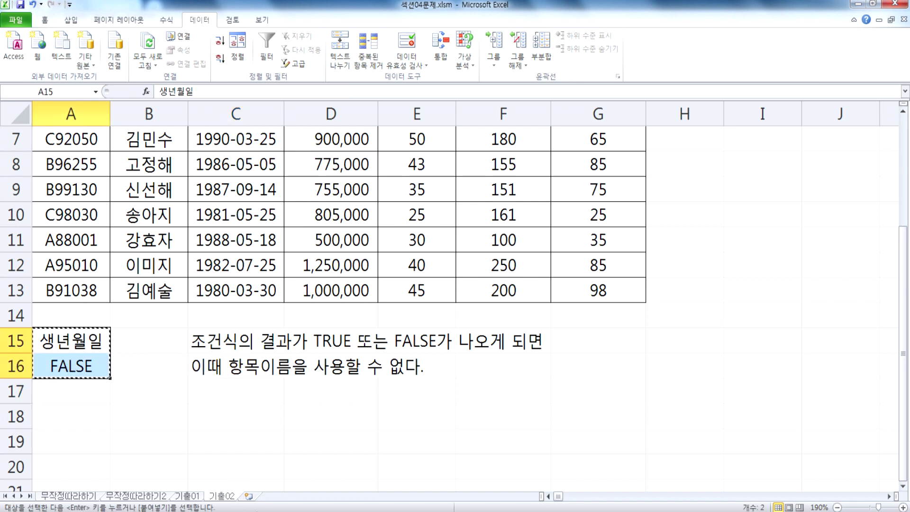
key(alt+Tab)
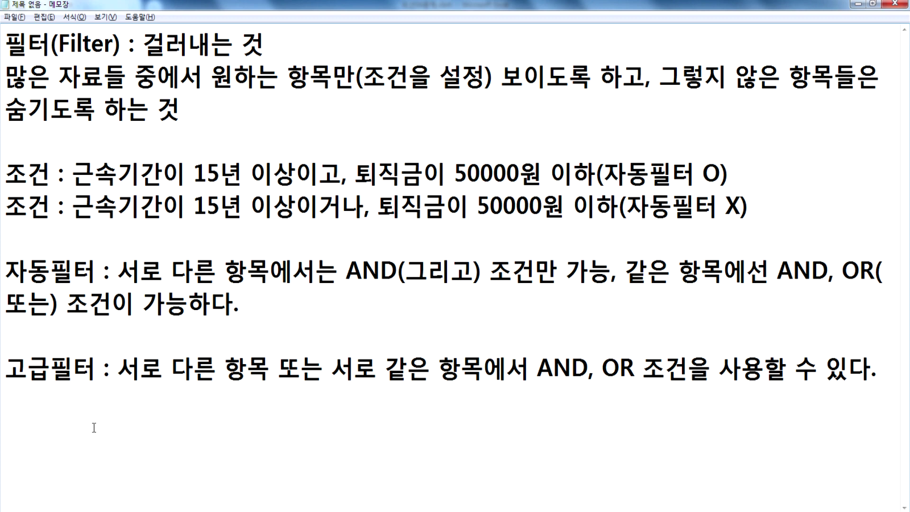
key(ctrl+v)
key(Return)
key(Return)
key(Return)
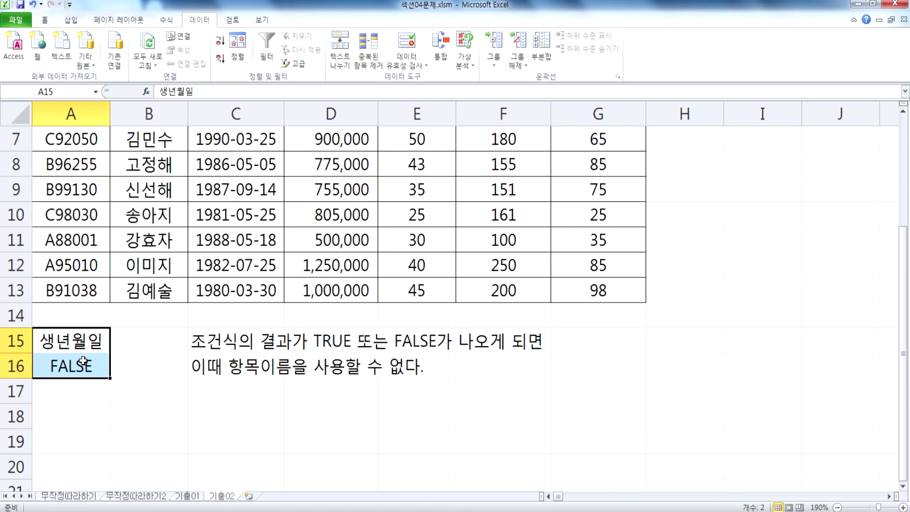
Step: Copy the formula text from A16 into Notepad after FALSE, in parentheses, as (=MONTH(C4)=5), and leave the cell unedited
click(90, 364)
click(244, 93)
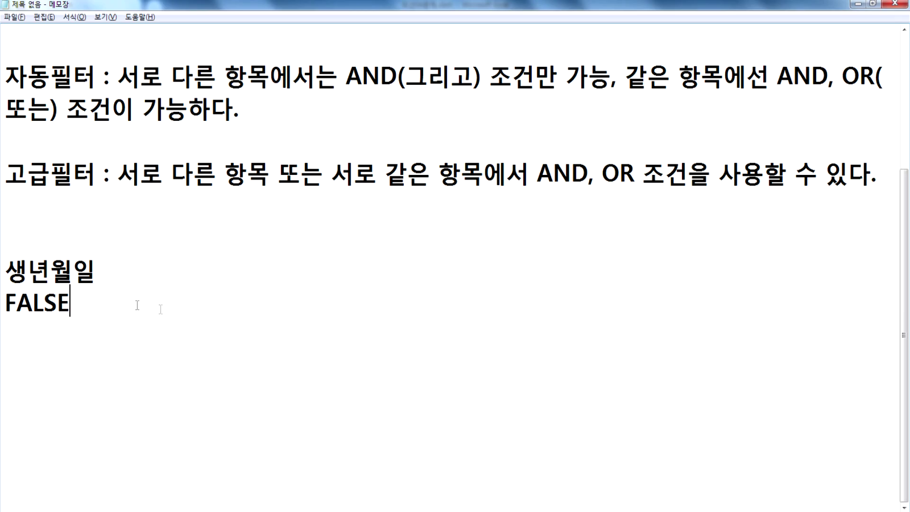
text(=MONTH(C4)=5)
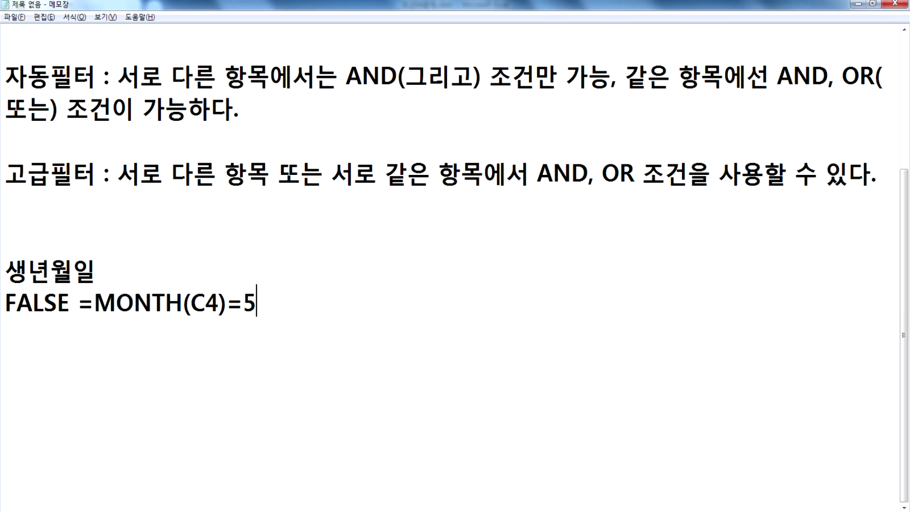
key(ctrl+Left)
key(ctrl+Left)
key(Left)
key(Right)
key(Right)
text(()
key(End)
text())
key(Return)
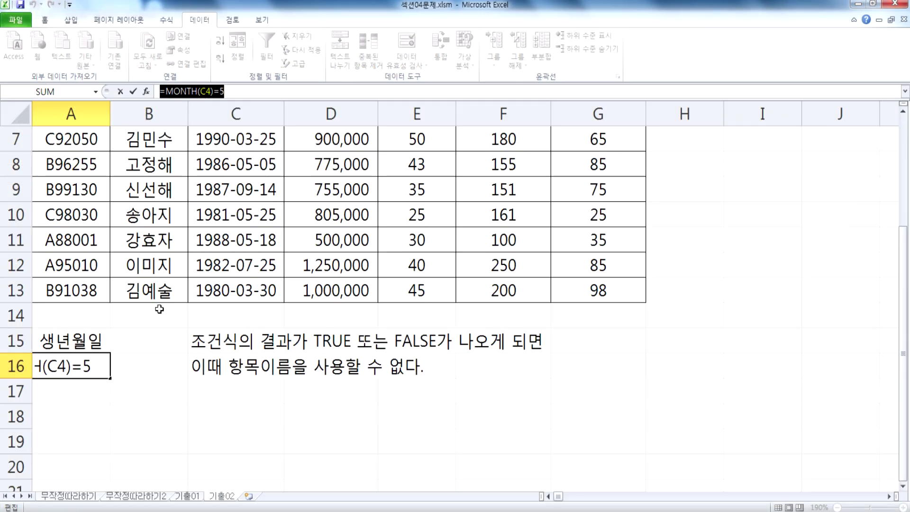
key(ctrl+Return)
Step: Copy the note in C15:C16 into Notepad below the formula after a blank line, and highlight the field name 생년월일
drag(228, 341, 228, 356)
key(ctrl+c)
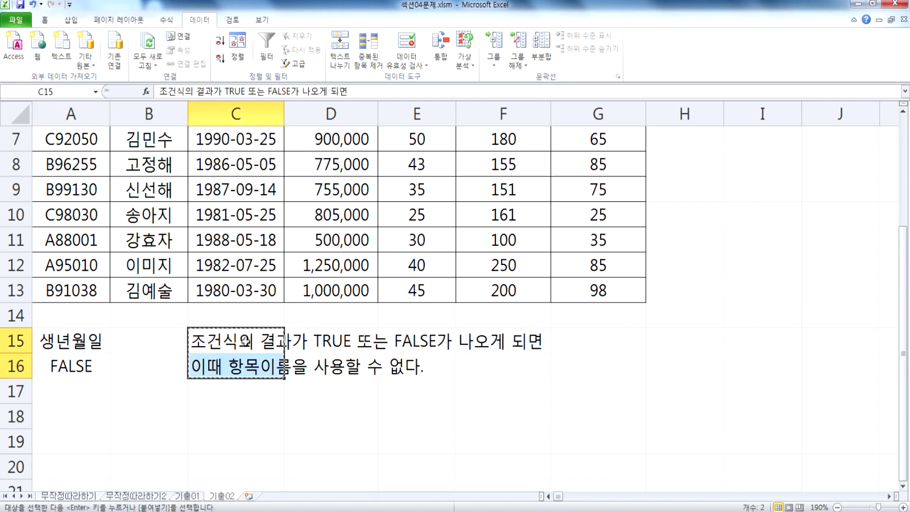
key(alt+Tab)
key(ctrl+v)
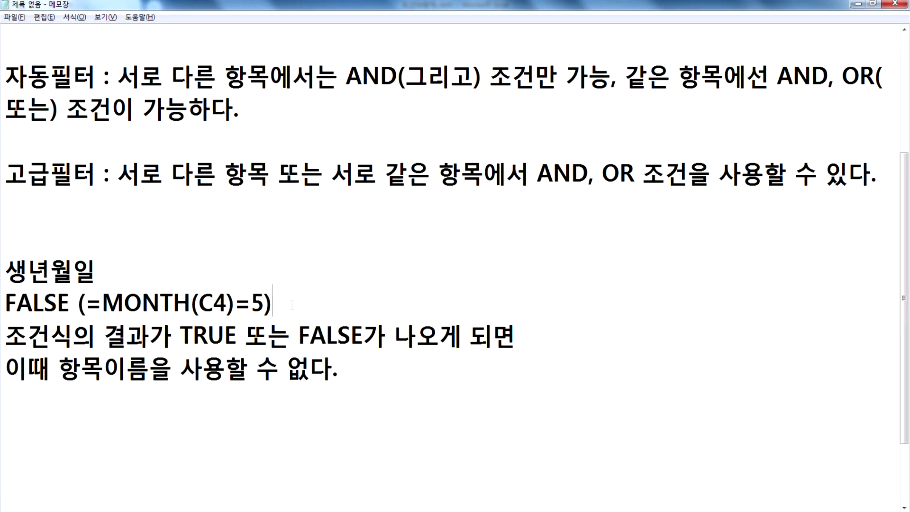
key(Return)
drag(6, 271, 97, 271)
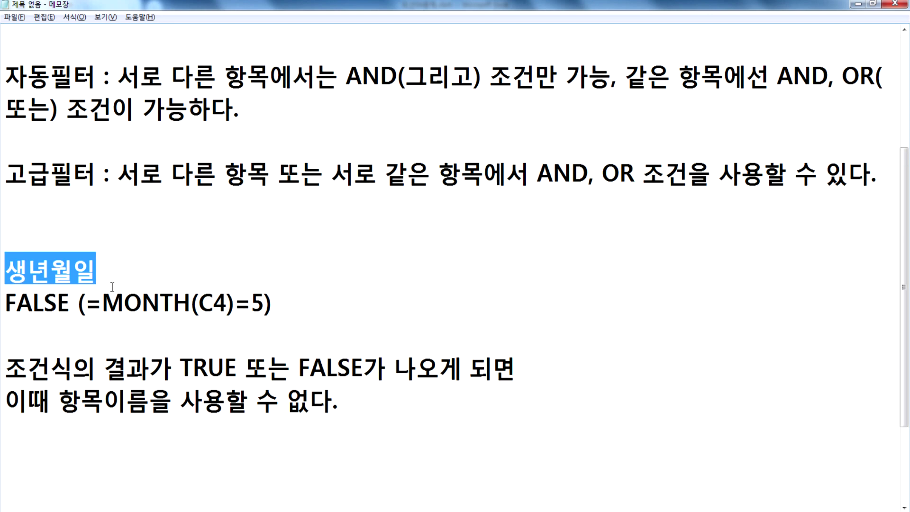
Step: Switch back to Excel and examine the birth dates from C4 down to C8 and the criterion formula in A16
key(alt+Tab)
scroll(246, 152, up, 2)
click(222, 223)
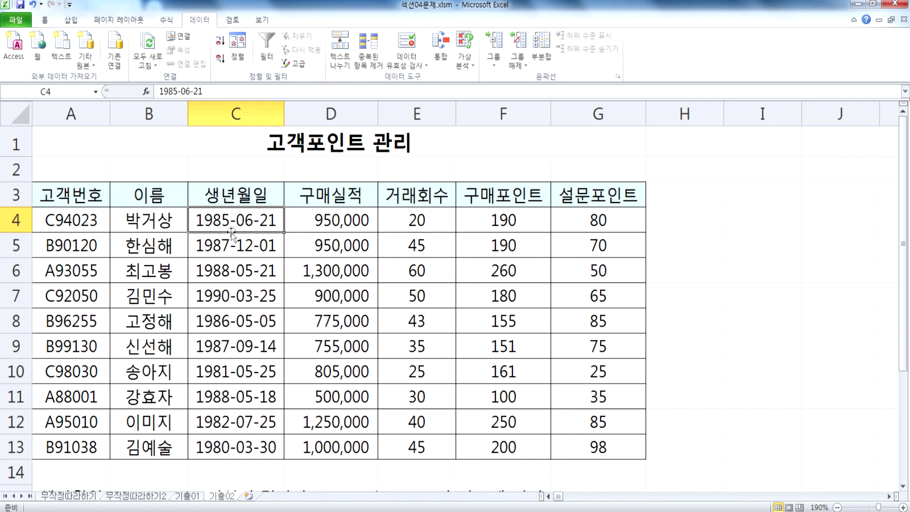
click(239, 252)
click(242, 266)
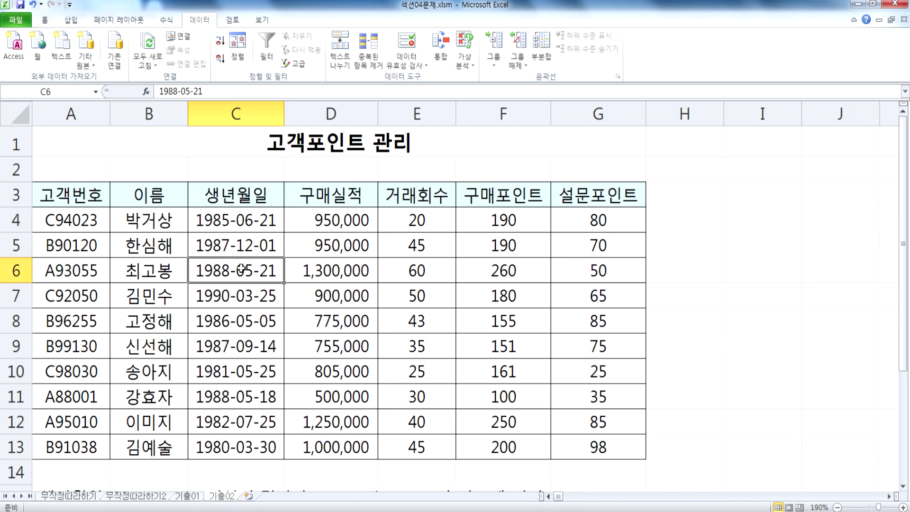
click(255, 300)
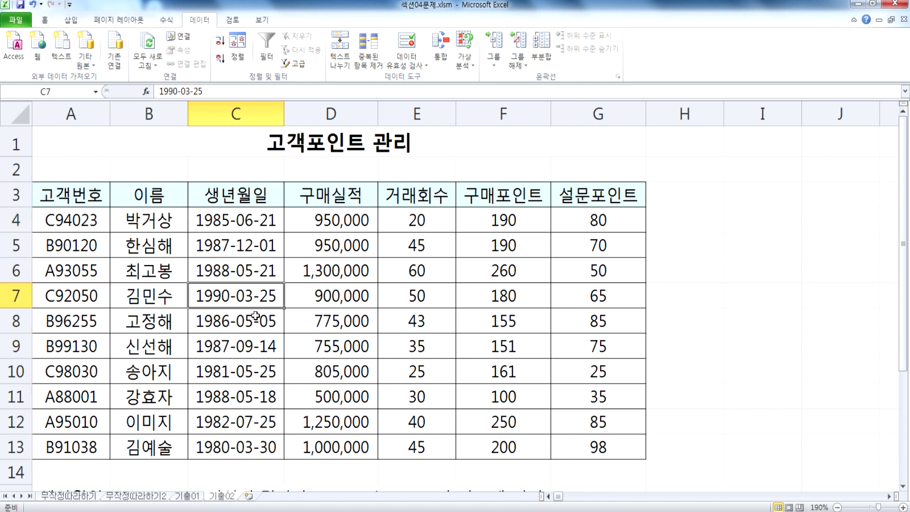
click(256, 317)
scroll(256, 316, down, 3)
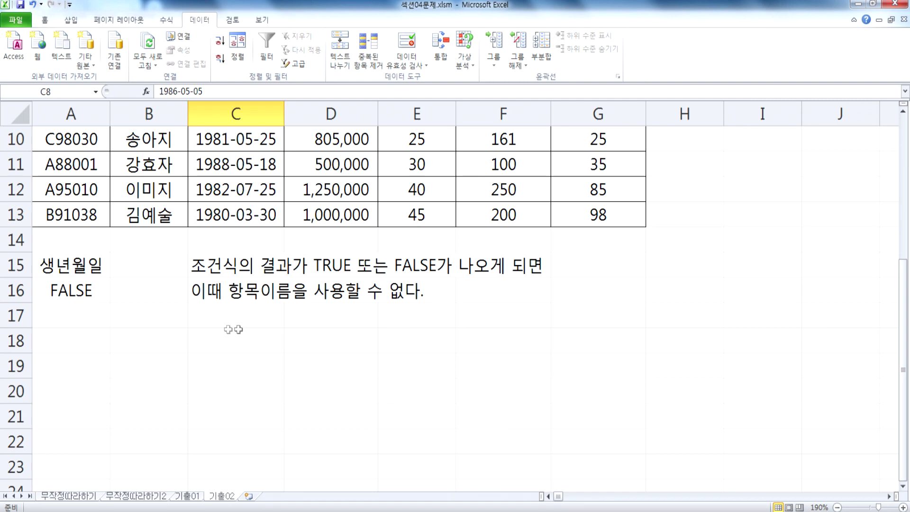
click(71, 294)
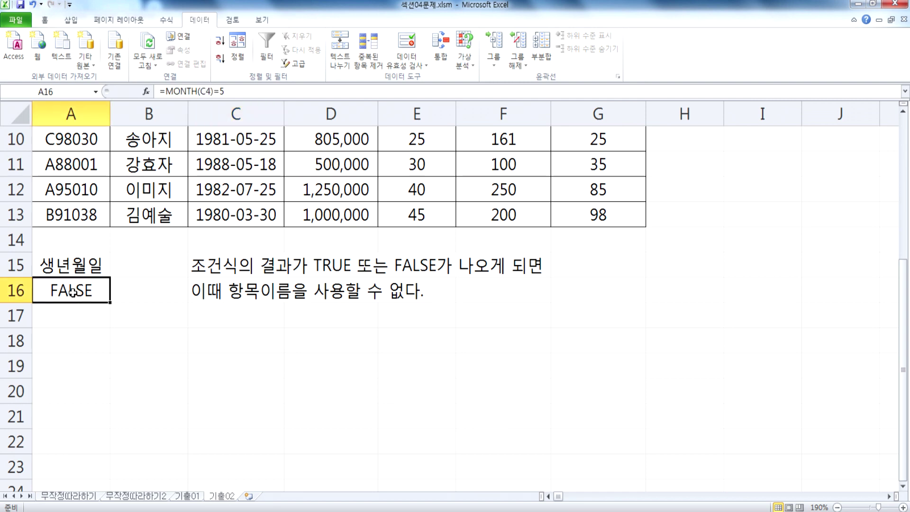
Step: Clear the heading 생년월일 from A15 and select the table's field names in A3:G3
click(65, 271)
key(Delete)
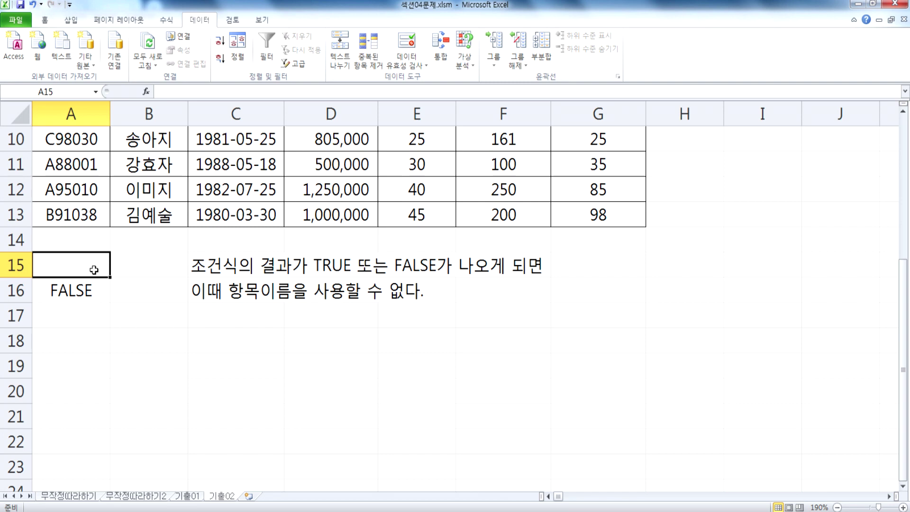
scroll(93, 270, up, 3)
drag(61, 199, 579, 192)
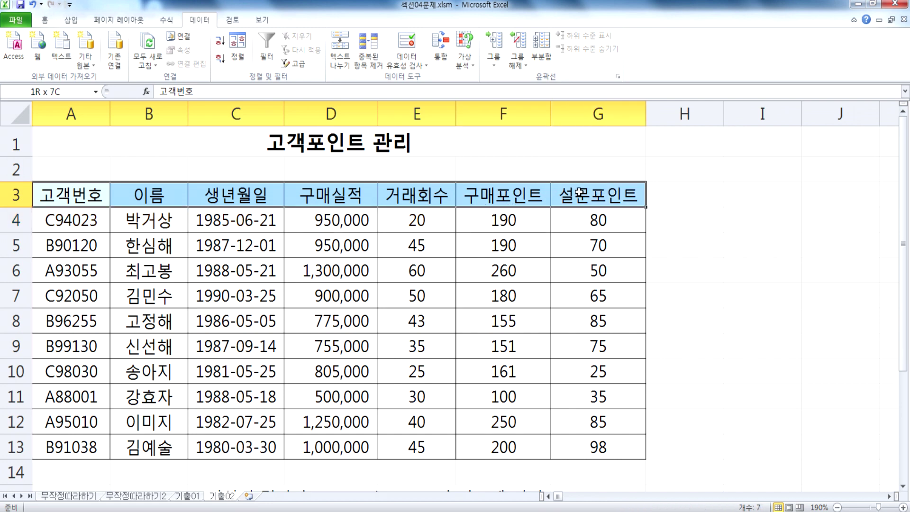
drag(579, 192, 579, 192)
Step: Switch to Notepad and append the sentence 본 문서에 있는 어떤 항목이름도 사용할 수 없다. to the end of the last note line
key(alt+Tab)
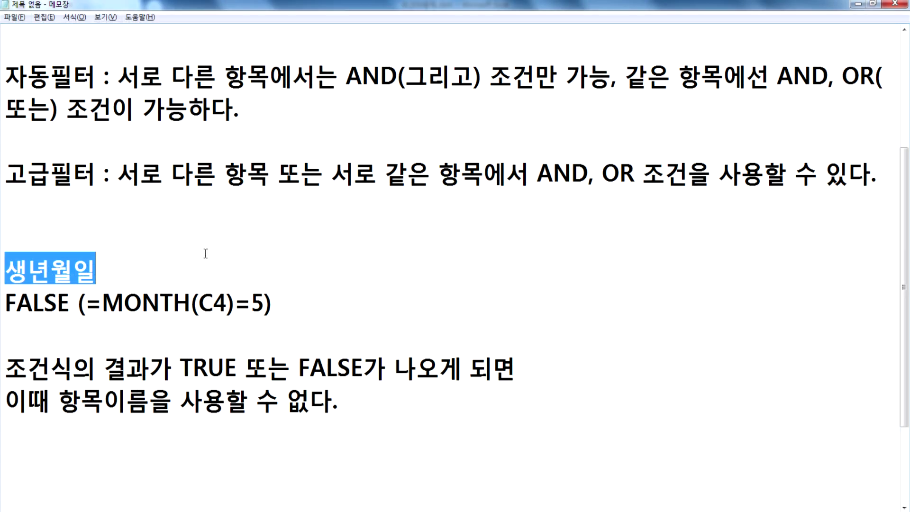
scroll(199, 266, down, 2)
click(392, 288)
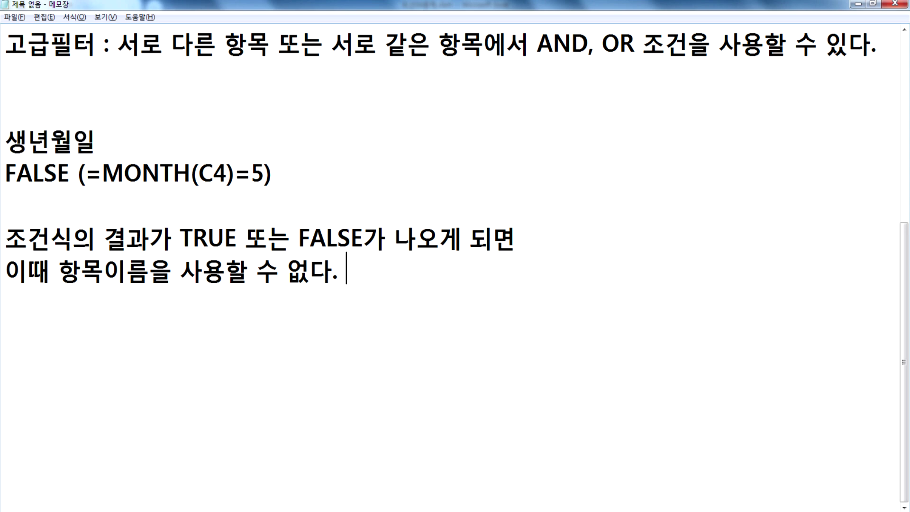
text(본 문서에)
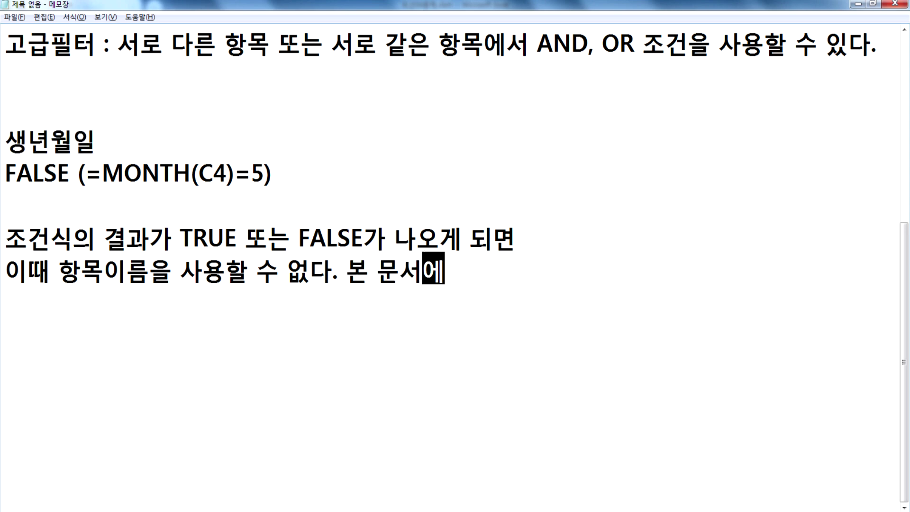
text( 이있는 어떤 항)
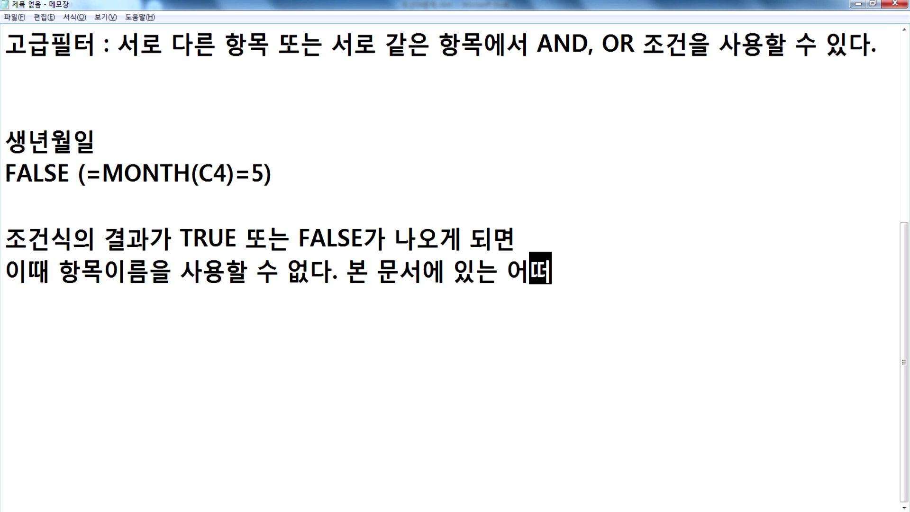
text(목이름도)
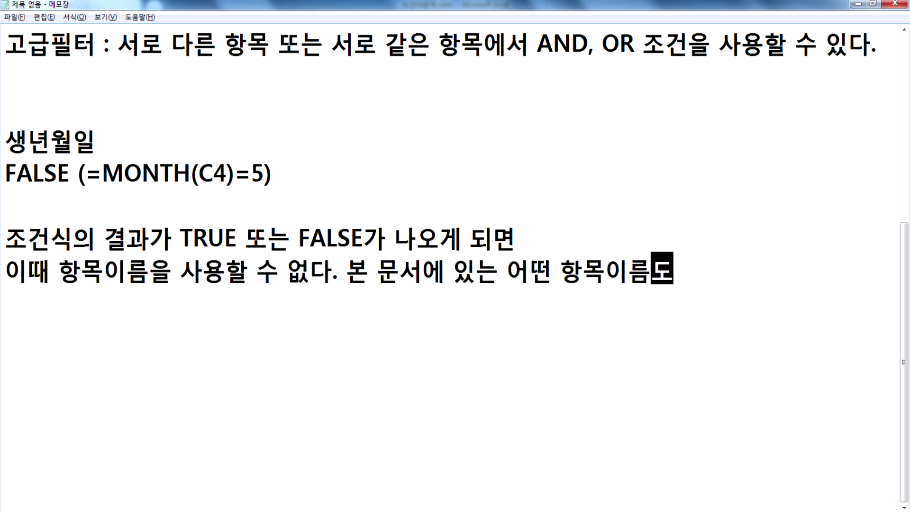
text( 사용할 수)
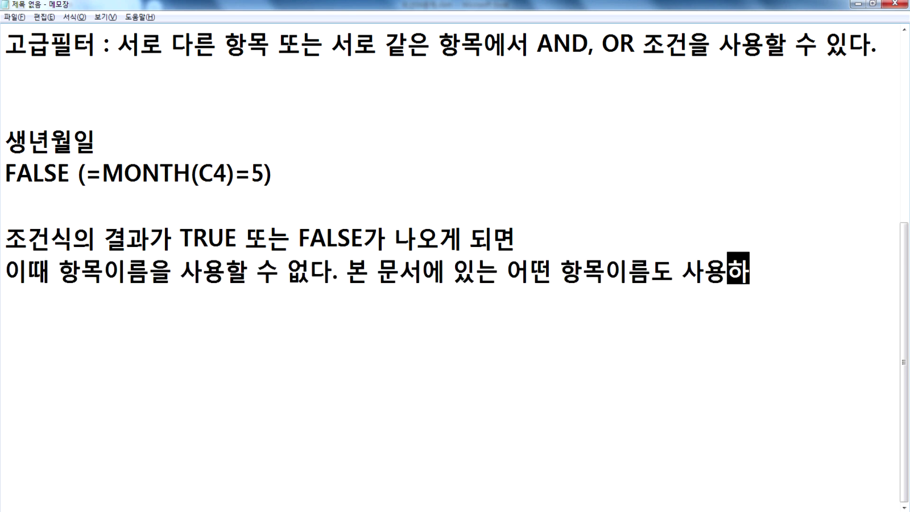
text( 없다.)
Step: Add a new Notepad line reading 공란으로 비워두던지 아니면 임의의 글자를 입력하던지 and start another line below it
key(Return)
text(공란으로)
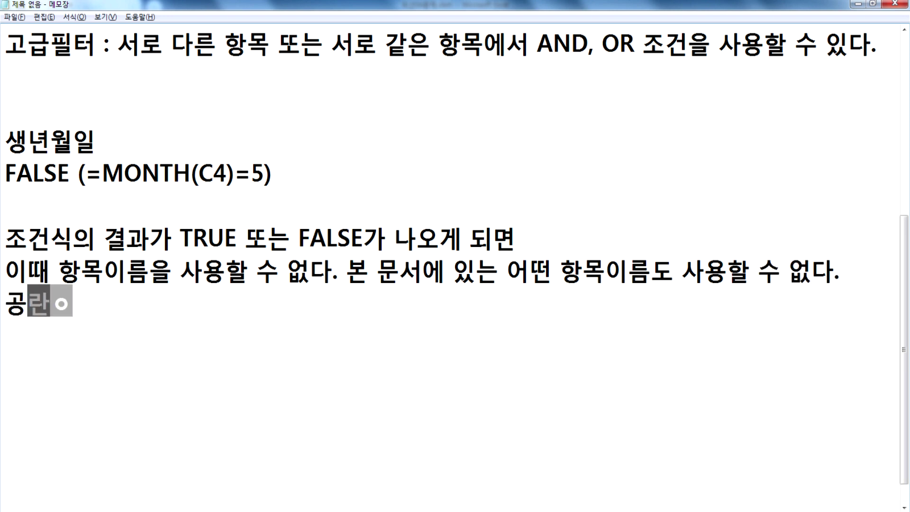
text( 비워두던지 아니며)
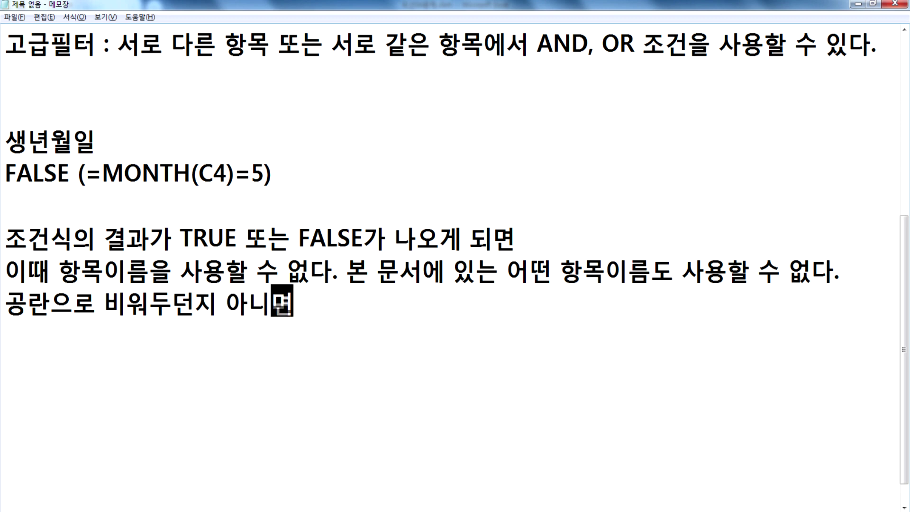
text(ㄴ 임의의 글자를 입려ㄱ하던디.)
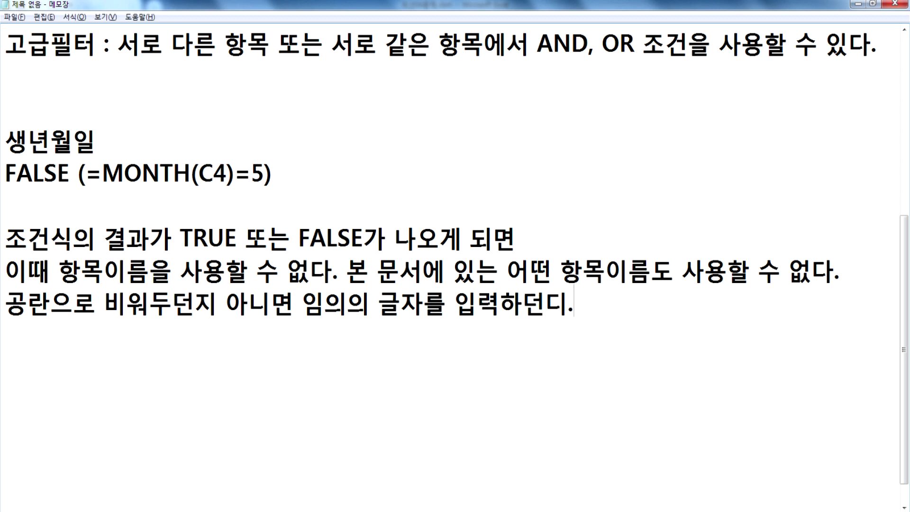
key(BackSpace)
text(지)
key(Return)
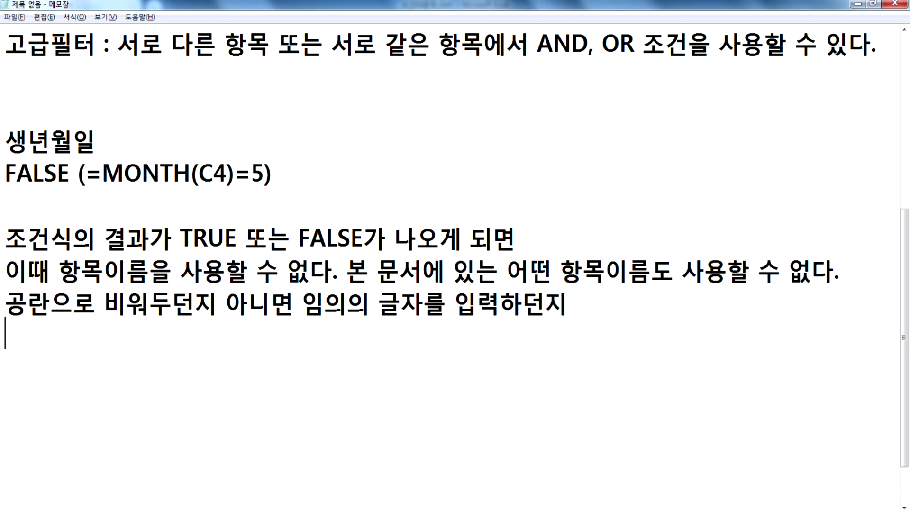
Step: Switch back to Excel and enter 조건 as the criterion heading in A15
key(alt+Tab)
scroll(355, 273, down, 3)
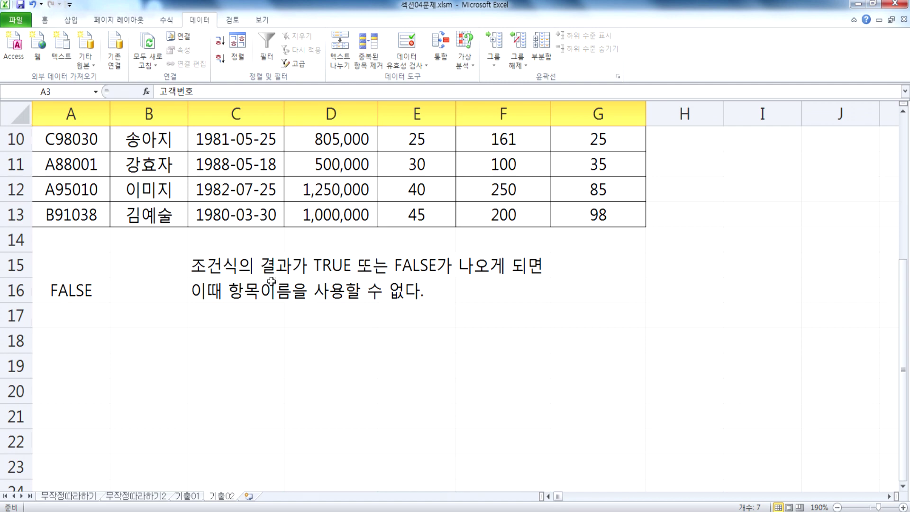
click(108, 267)
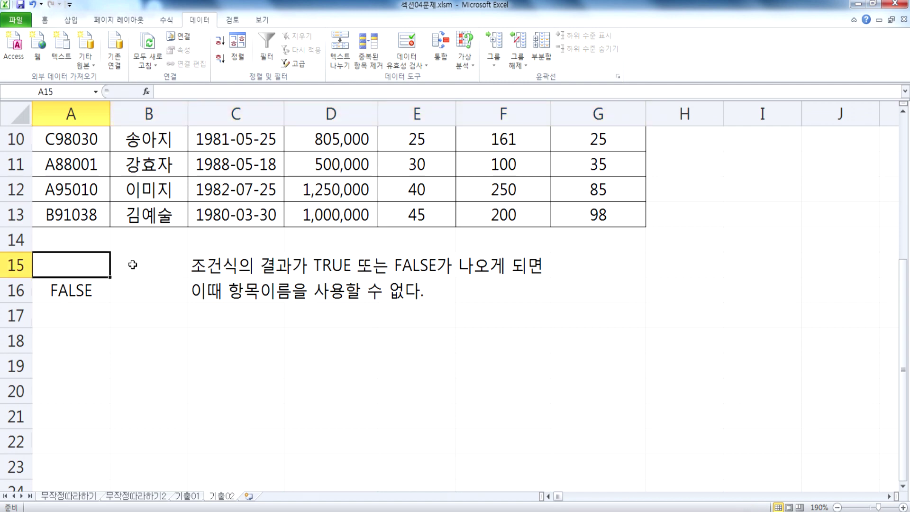
text(월)
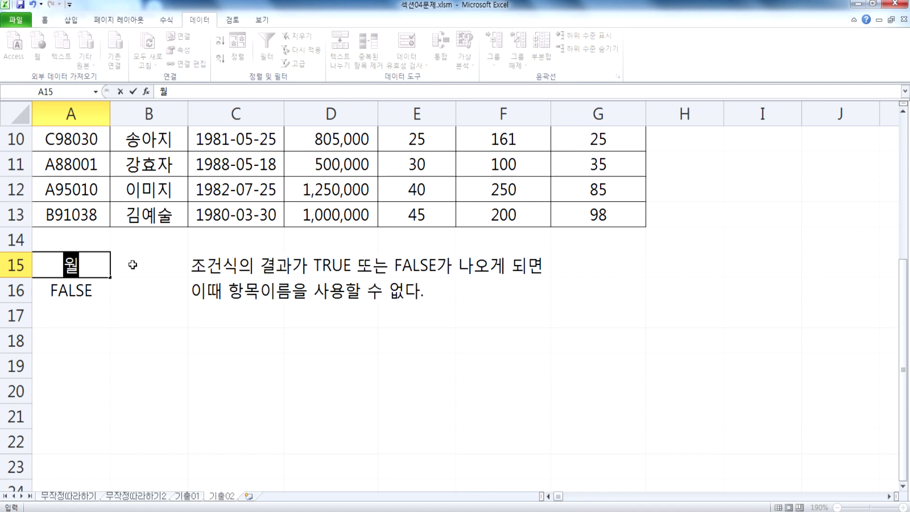
key(BackSpace)
text(조건)
key(Return)
Step: Try the arbitrary headings 안녕 and 사랑해요 in A15, and clear the cell
key(Up)
text(안녕)
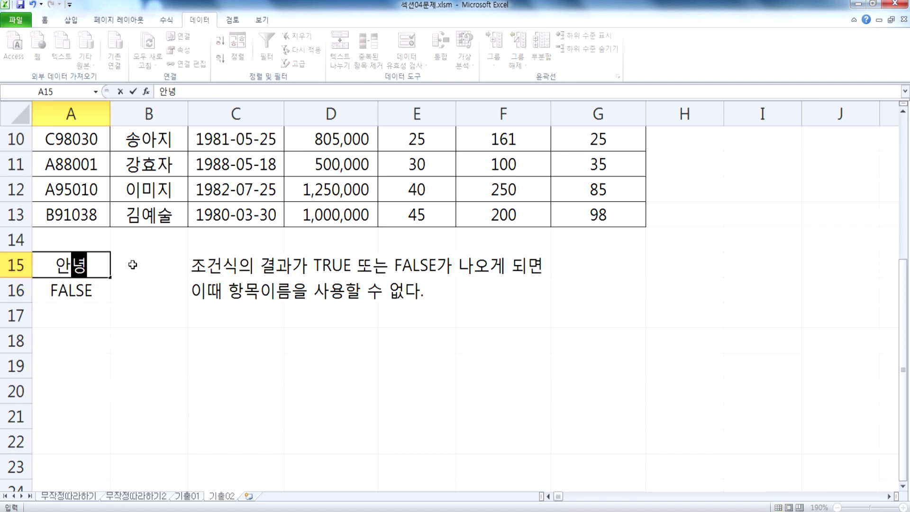
key(Return)
key(Up)
text(상)
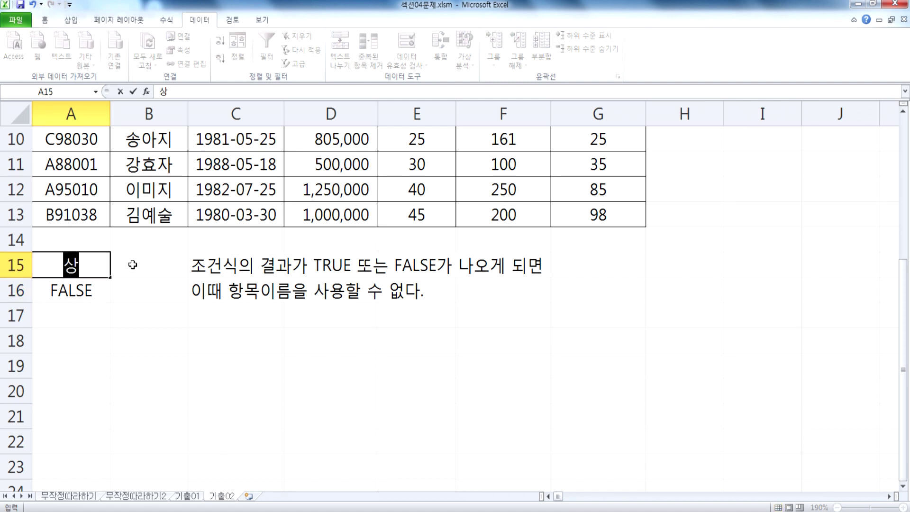
key(BackSpace)
text(랑해요)
key(Return)
key(Up)
key(Delete)
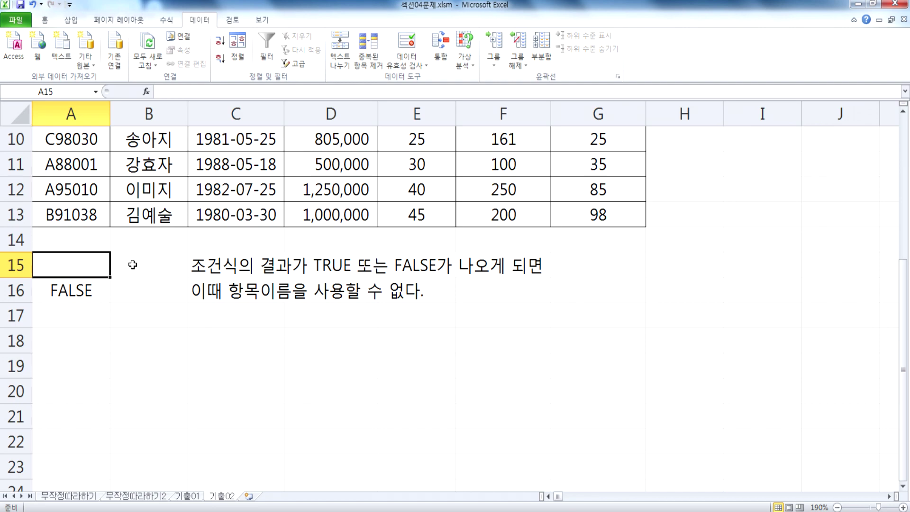
Step: Review the field names in A3:G3 and return to the heading cell A15
scroll(133, 264, up, 3)
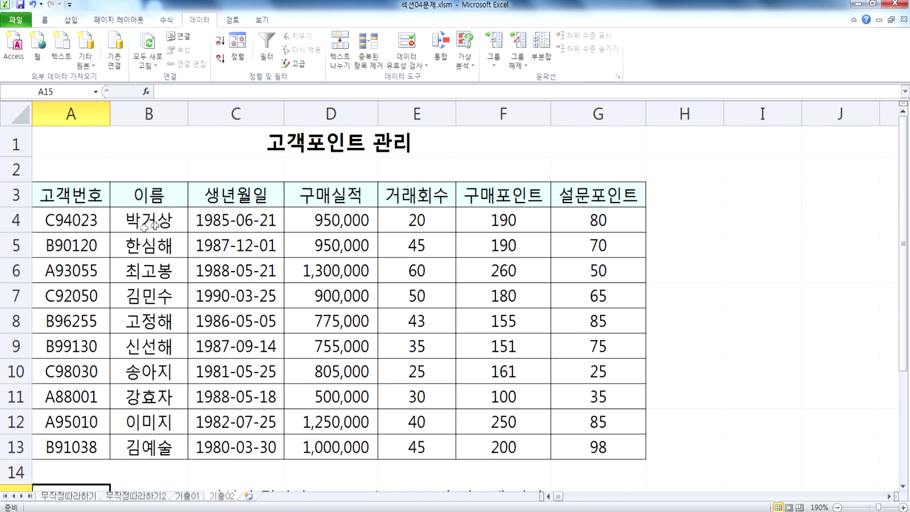
drag(71, 195, 579, 197)
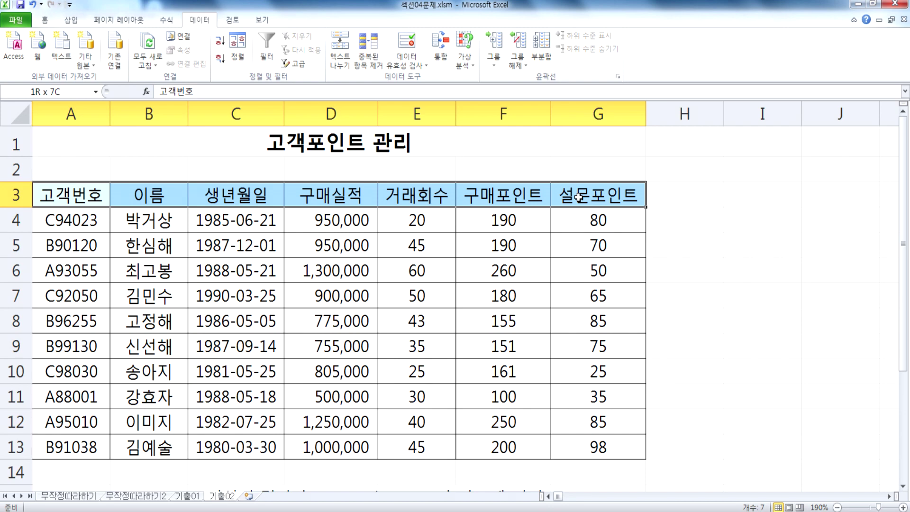
drag(579, 197, 579, 197)
scroll(416, 205, down, 2)
click(86, 344)
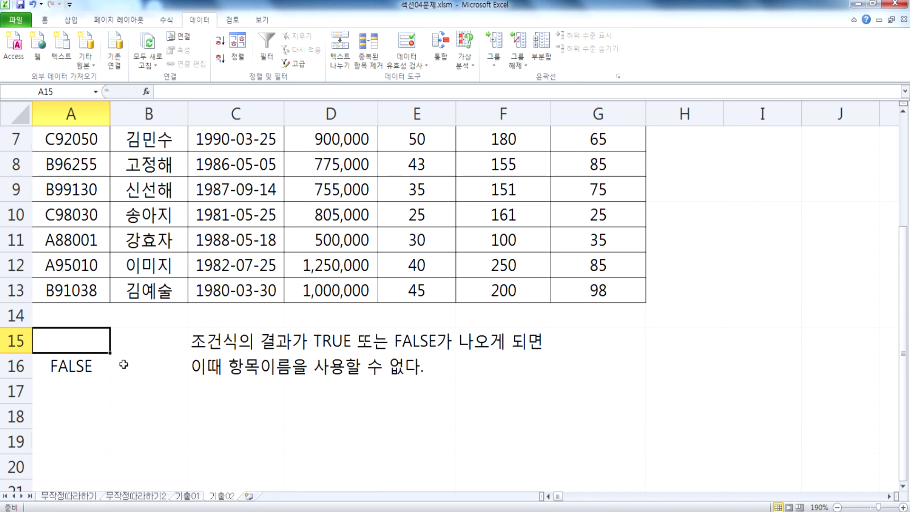
Step: Trace which birth date cell the formula in A16 refers to, and close the cell
click(93, 360)
key(F2)
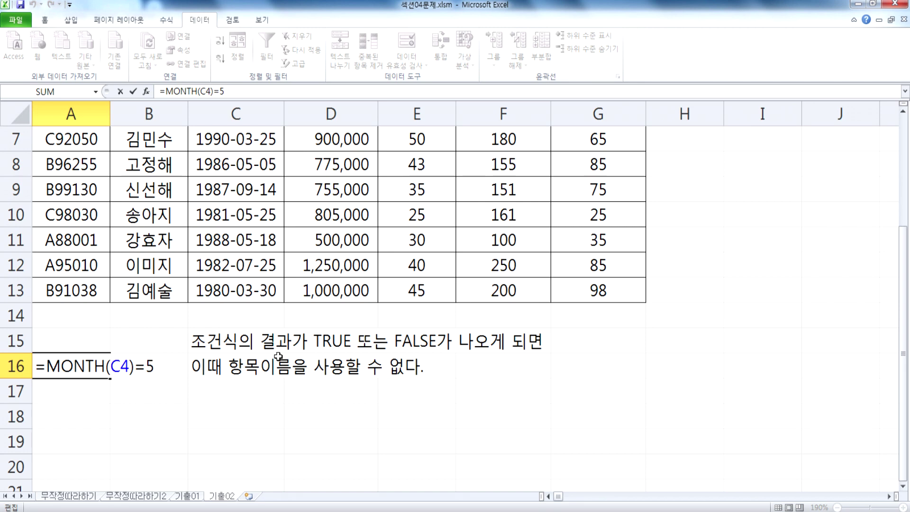
scroll(253, 354, up, 2)
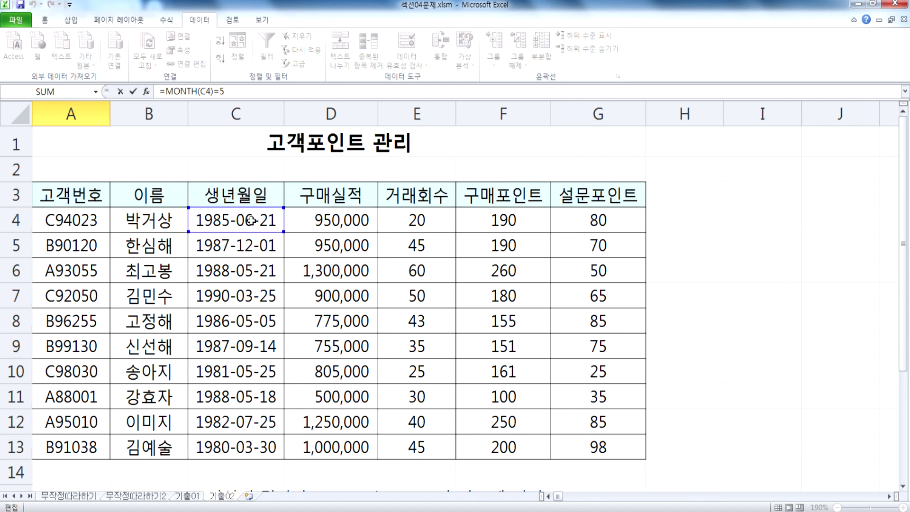
key(ctrl+Return)
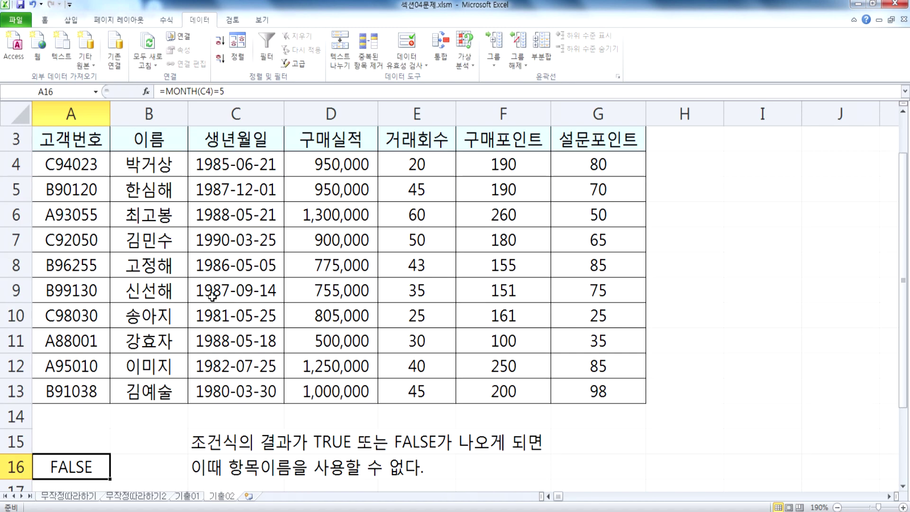
Step: Enter the field name 생년월일 as the criterion heading in A15
scroll(171, 327, down, 2)
click(83, 293)
text(생년워)
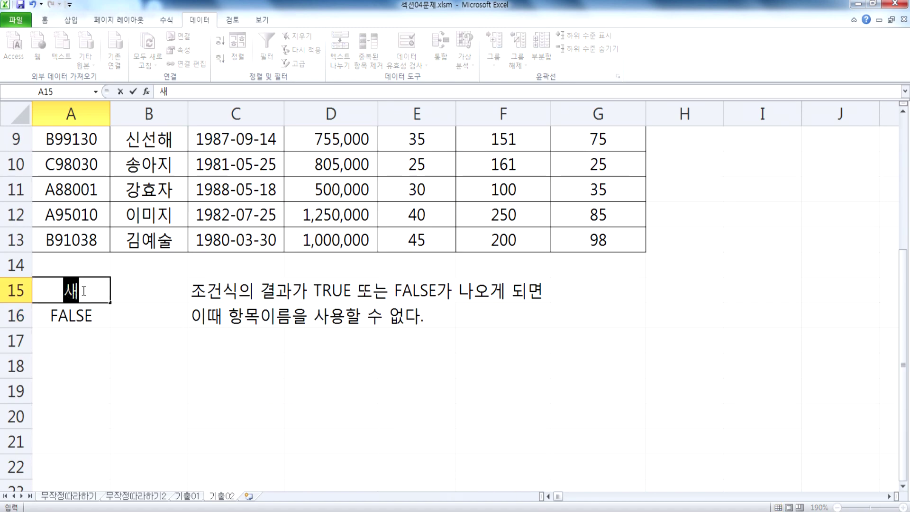
text(ㄹ일)
key(Return)
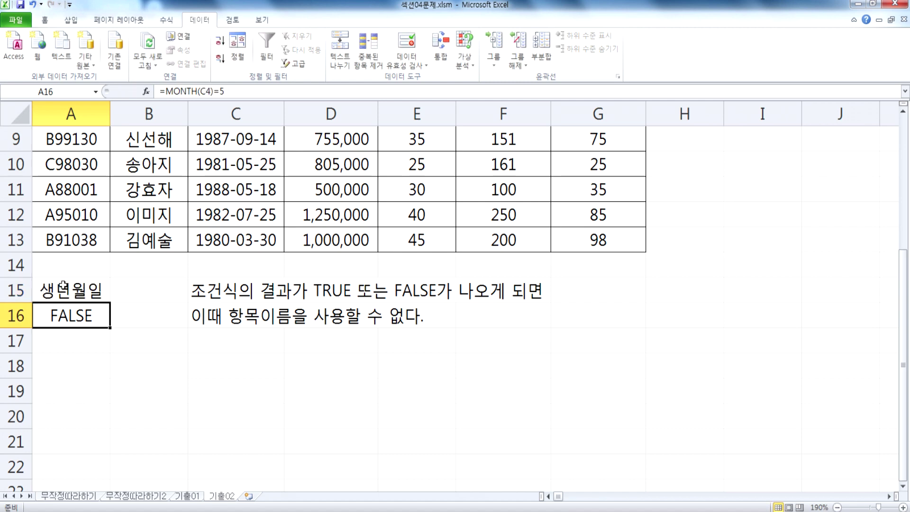
Step: Compare the A15 heading with the field names in A3:G3, and clear A15
scroll(71, 282, up, 3)
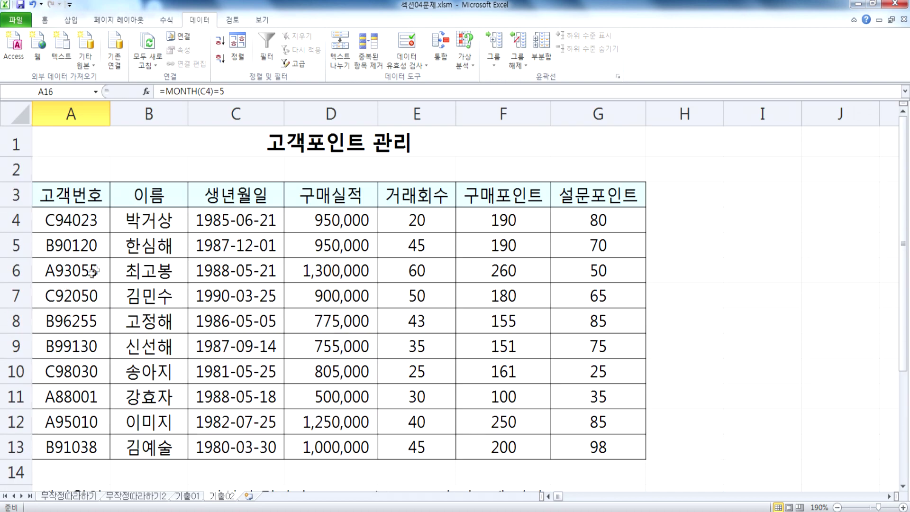
click(144, 206)
scroll(91, 344, down, 3)
click(84, 268)
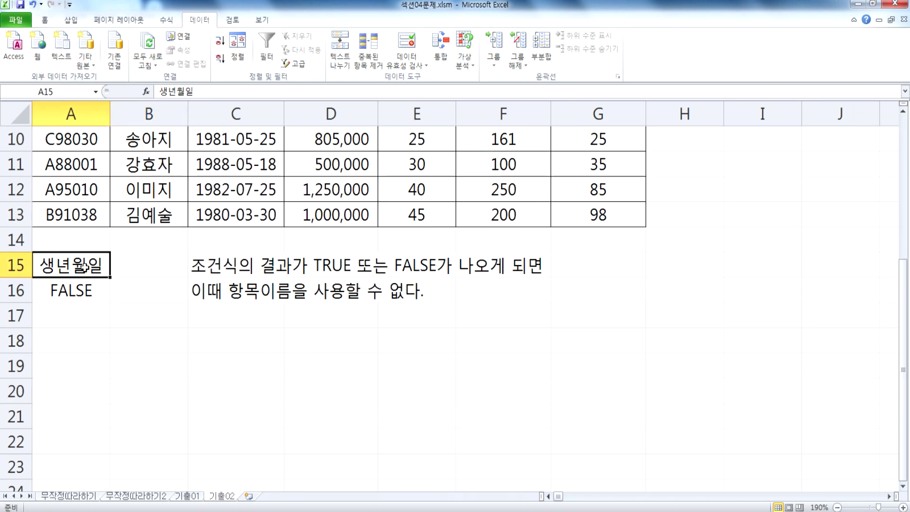
scroll(84, 268, up, 3)
drag(71, 199, 586, 188)
scroll(137, 331, down, 3)
click(91, 274)
key(Delete)
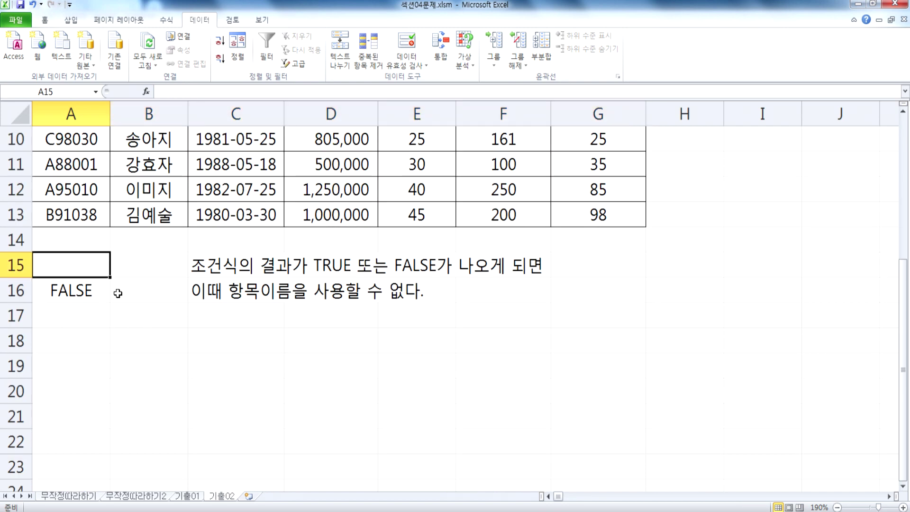
Step: Enter 5월조건 as the heading in A15 and replace it with 조건이5월
text(5)
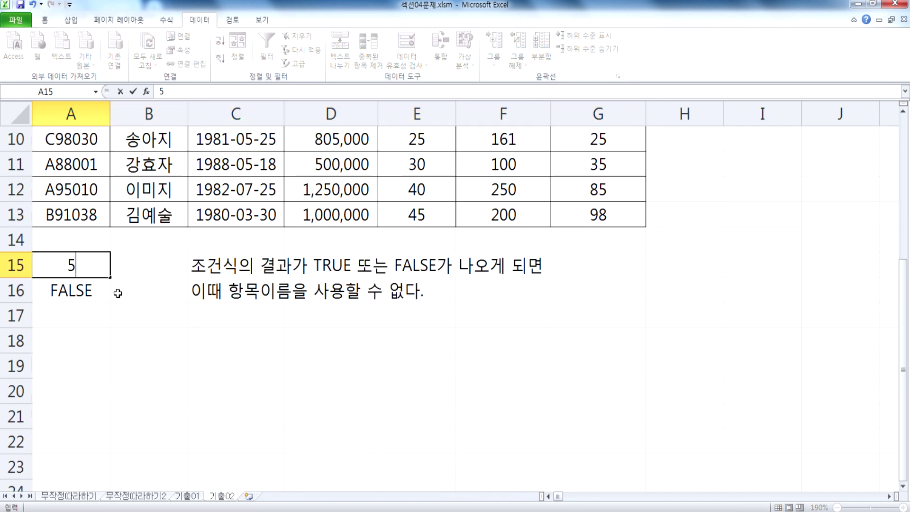
text(월ㅈ조건)
key(Return)
key(Up)
text(족건이5워)
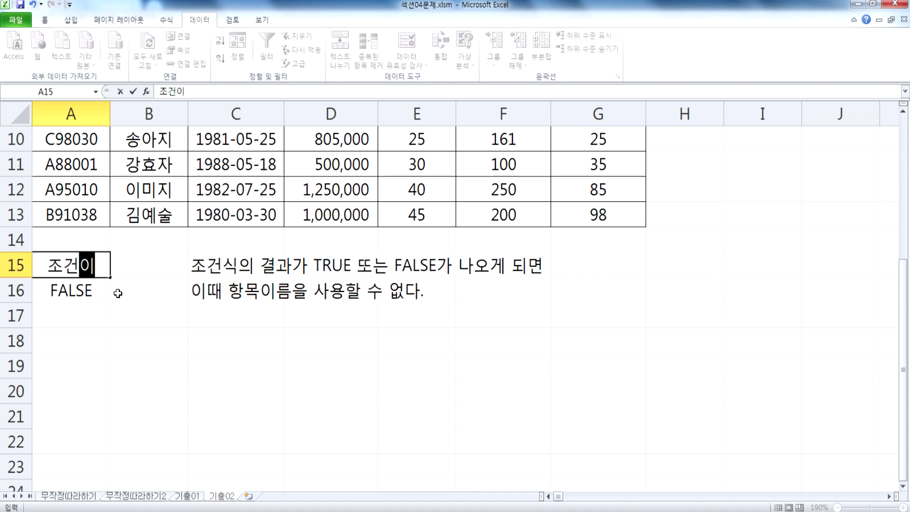
text(ㄹ)
key(Return)
key(Up)
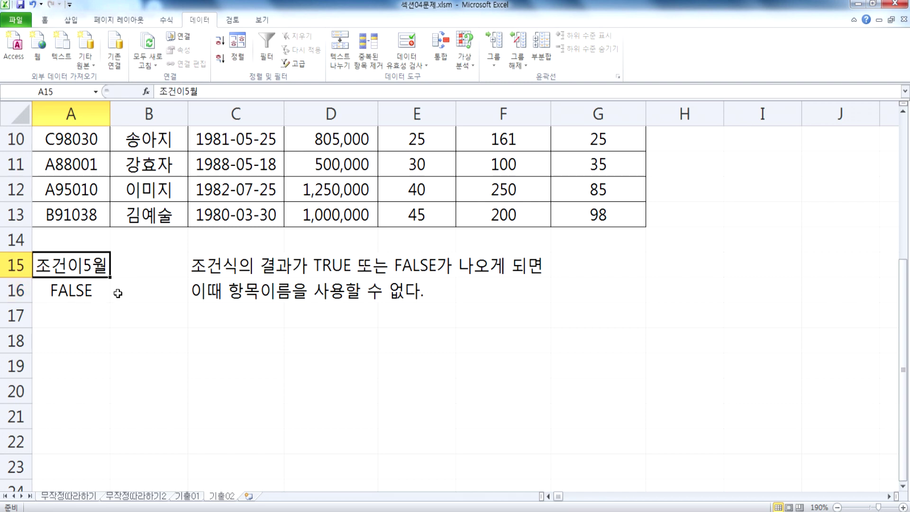
Step: Replace the A15 heading with 월, try 행복 as another arbitrary heading, and leave A15 blank
text(월)
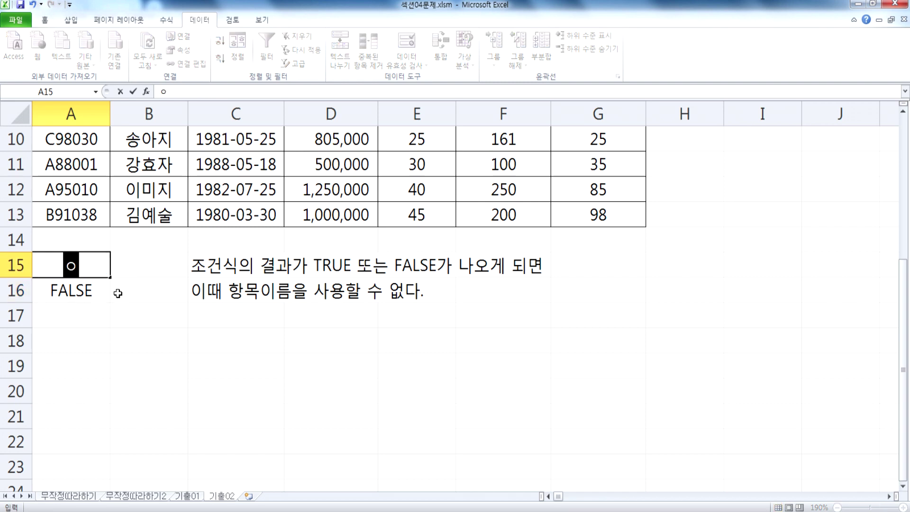
key(Return)
key(Up)
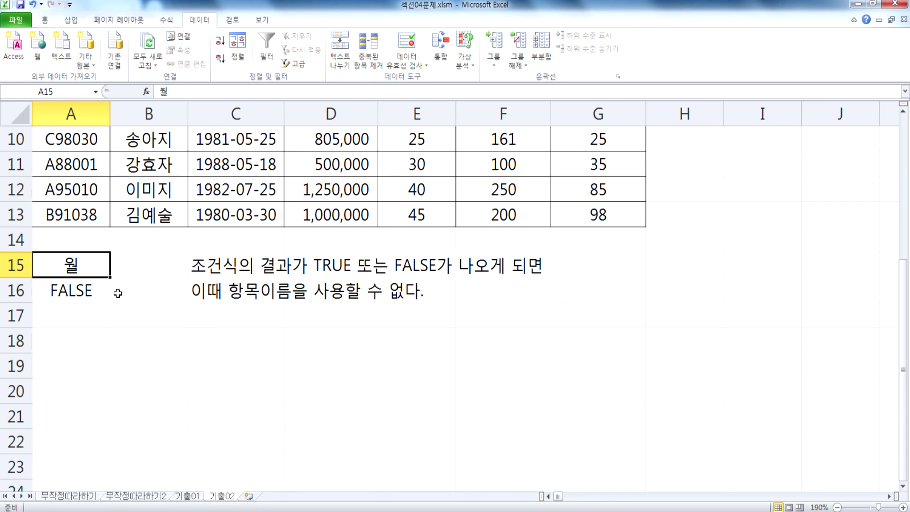
text(행복)
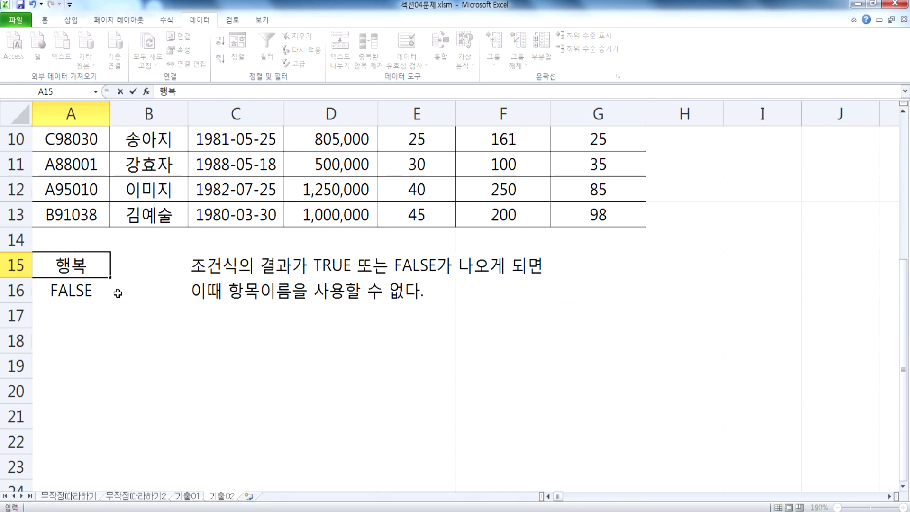
key(Escape)
key(Delete)
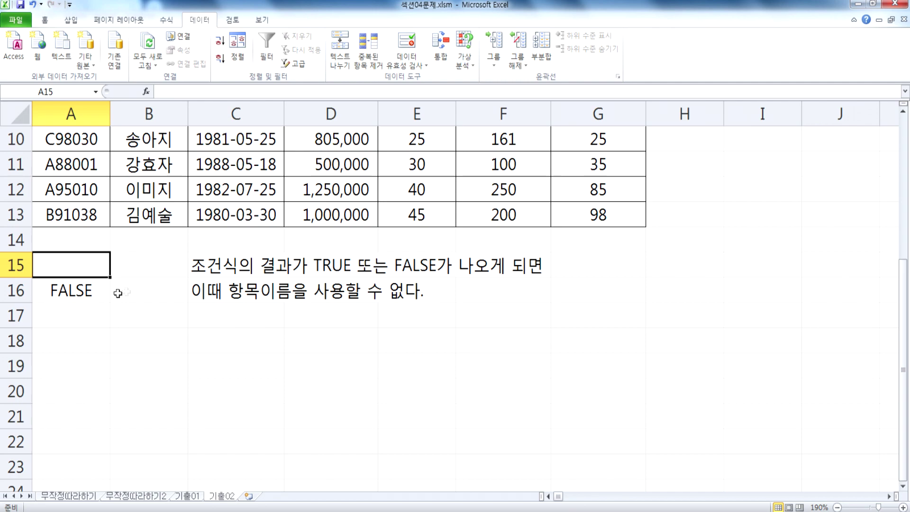
Step: Start an advanced filter on the customer list A3:G13 with the result copied to another location
scroll(118, 293, up, 3)
ctrl+scroll(118, 293, down, 2)
drag(72, 174, 502, 390)
click(418, 306)
scroll(416, 273, down, 1)
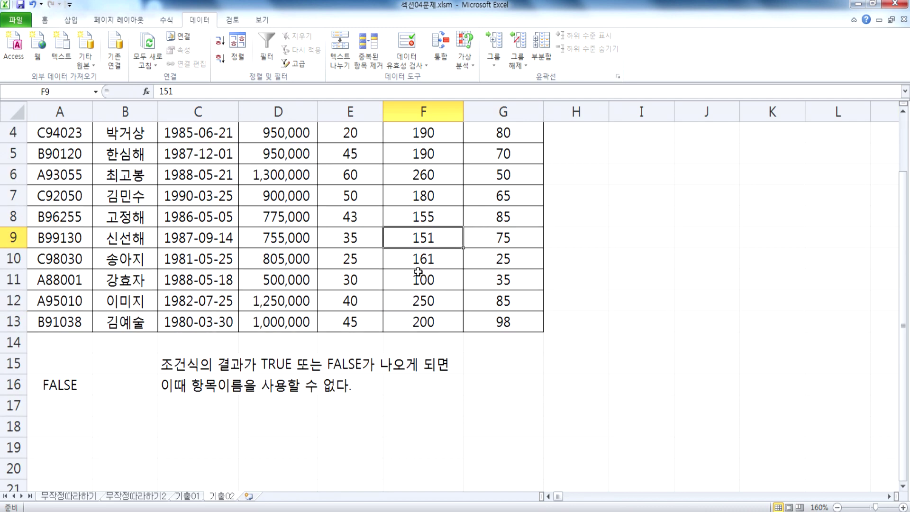
click(300, 63)
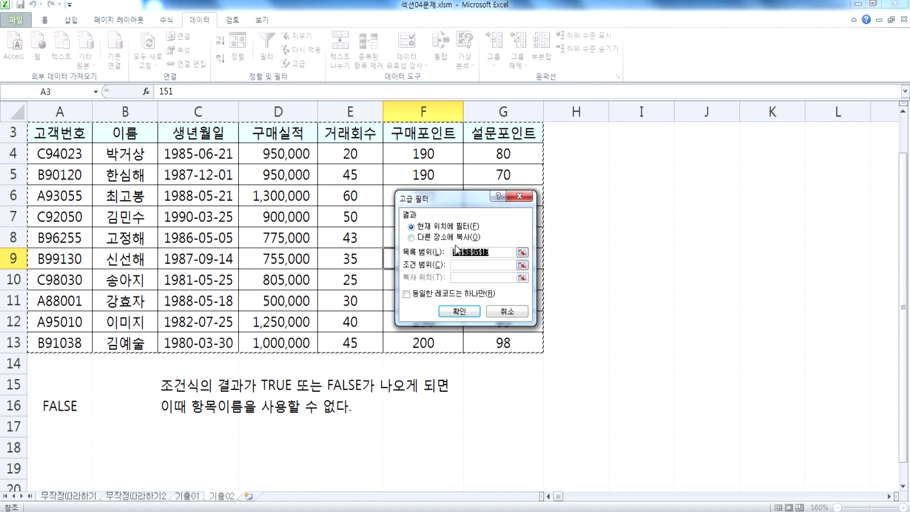
click(439, 238)
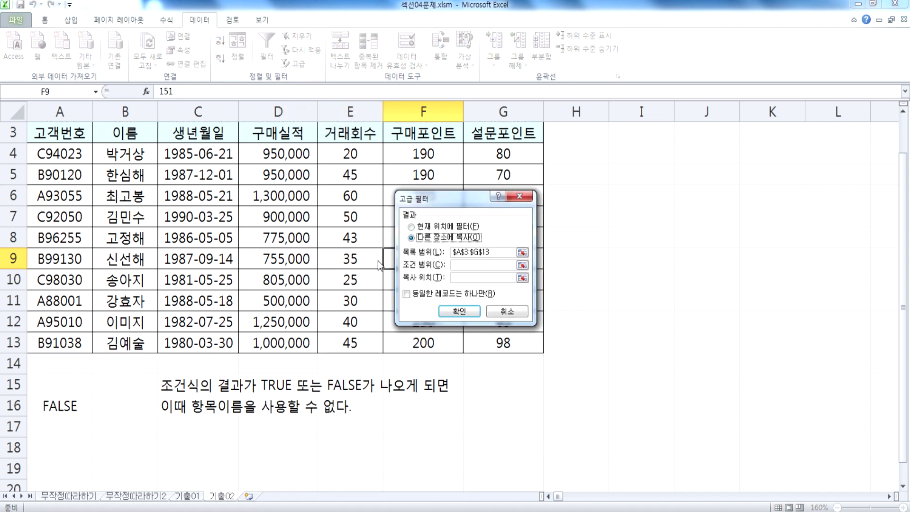
Step: Set the criteria range to A15:A16 and the copy destination to A19, and run the advanced filter
click(452, 265)
scroll(196, 304, down, 2)
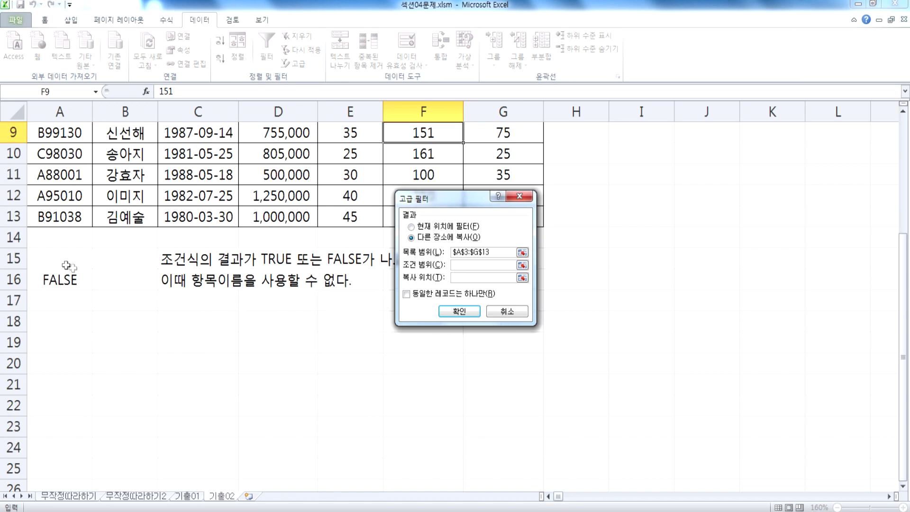
click(62, 275)
drag(67, 259, 65, 276)
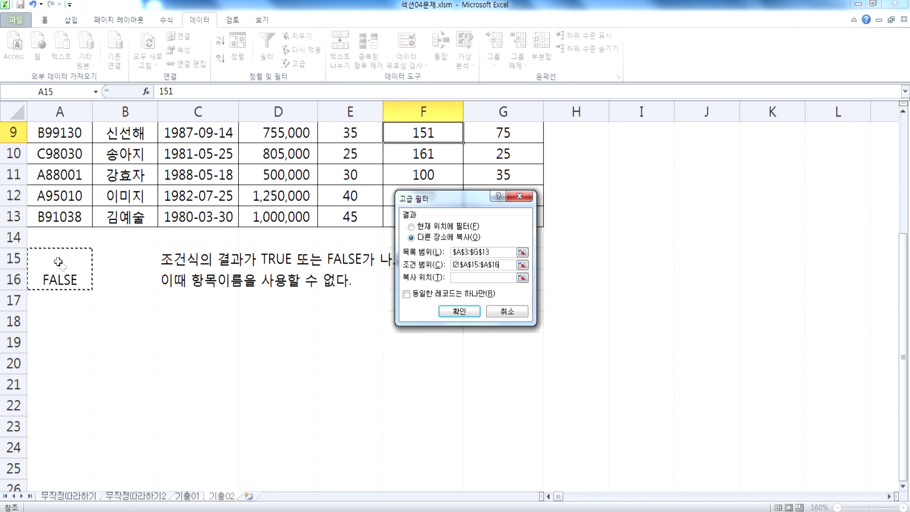
key(Tab)
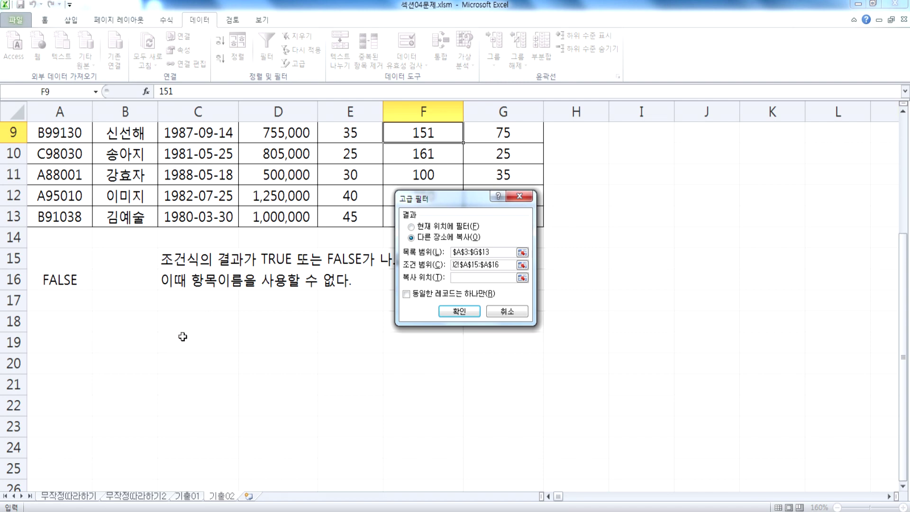
click(57, 343)
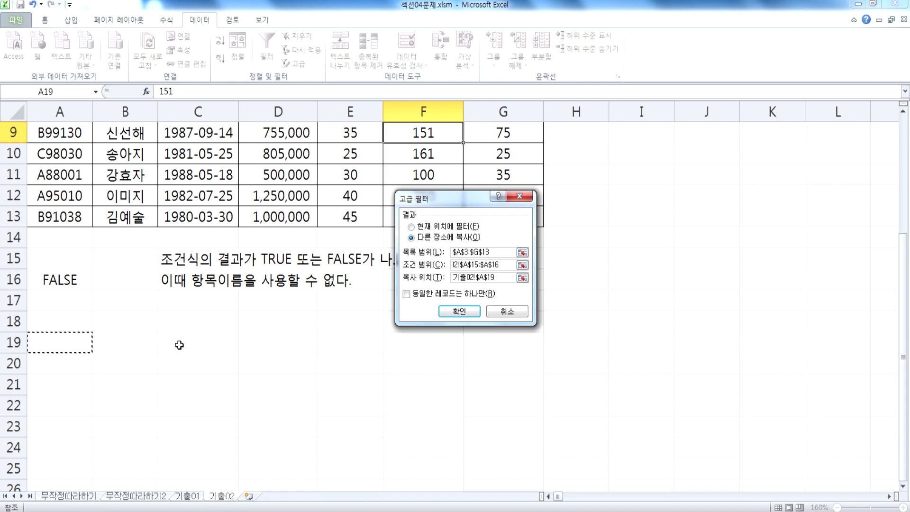
click(460, 312)
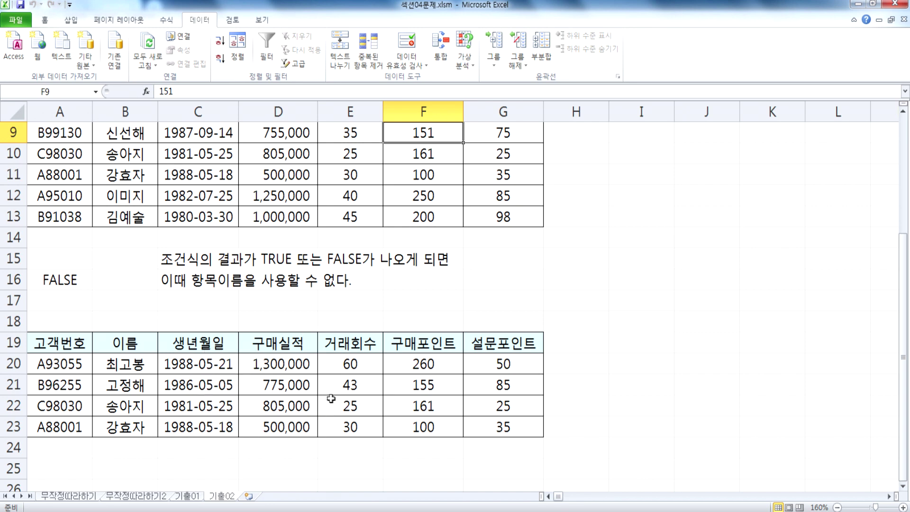
Step: Compare the extracted May birthday records with the birth dates in the source list
scroll(328, 398, up, 2)
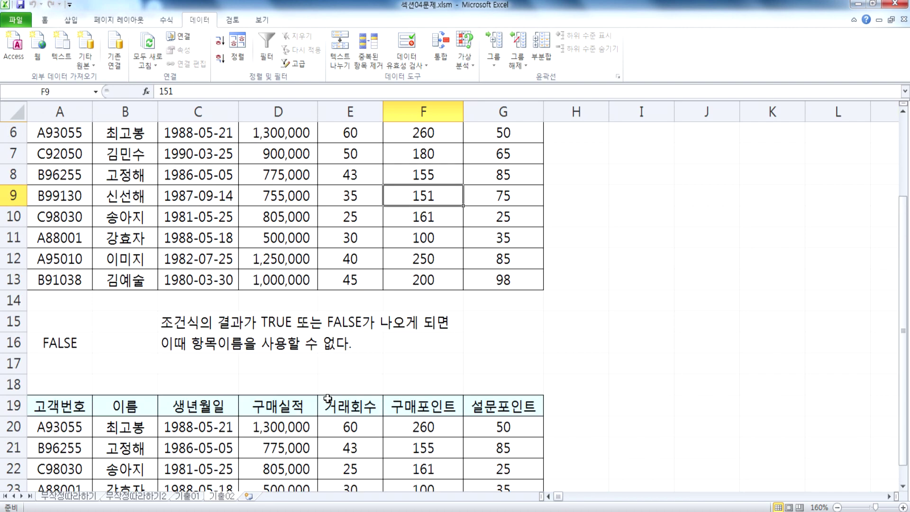
click(142, 271)
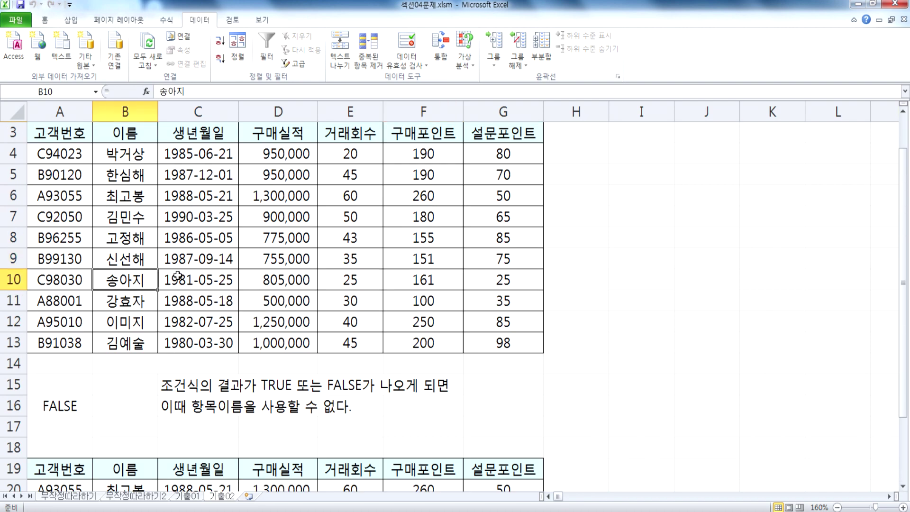
scroll(178, 275, down, 1)
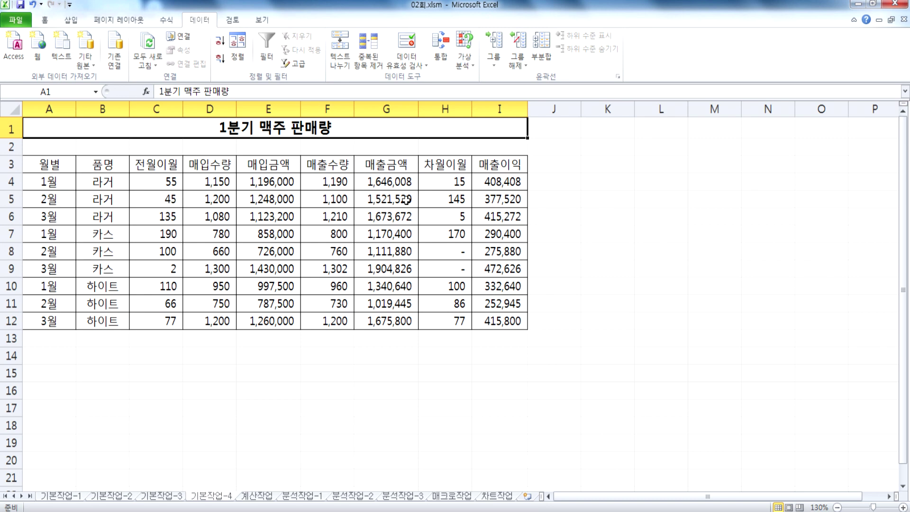
Step: Examine the 매출수량 and 차월이월 columns of the 1분기 맥주 판매량 table in 02회.xlsm
drag(325, 179, 322, 320)
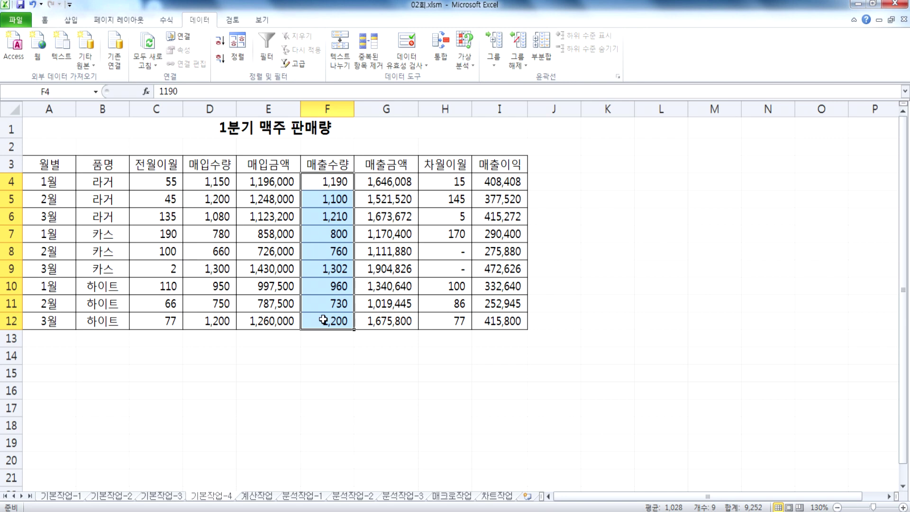
click(330, 179)
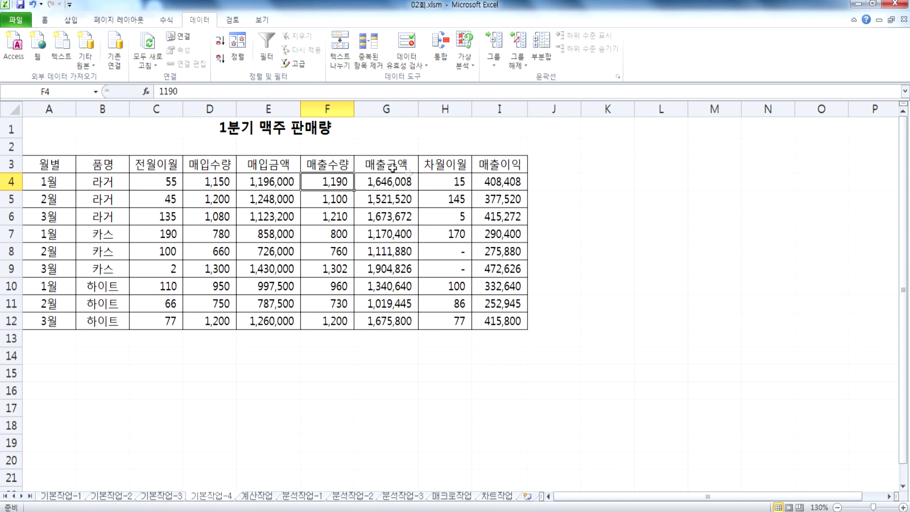
click(444, 179)
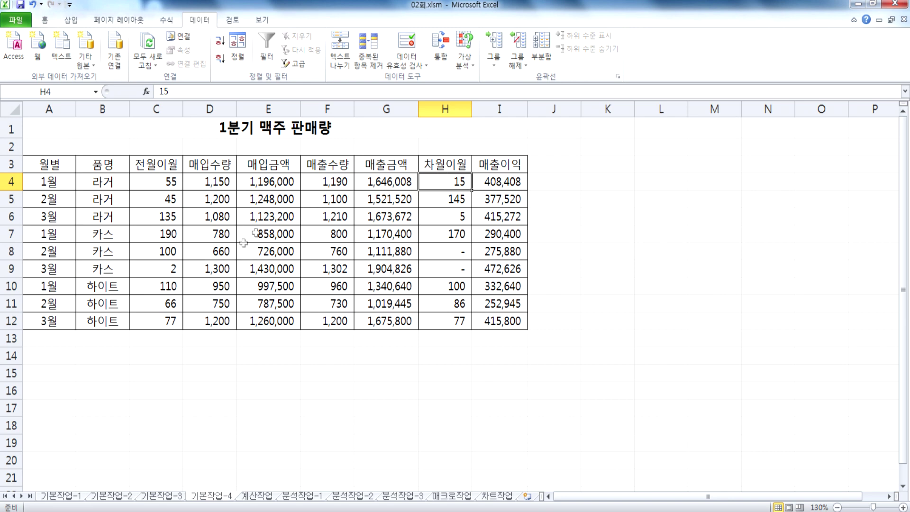
Step: Enter the criterion heading 매출수량 in A14 and the note 평균이하 in A15 below the sales table
drag(45, 357, 245, 409)
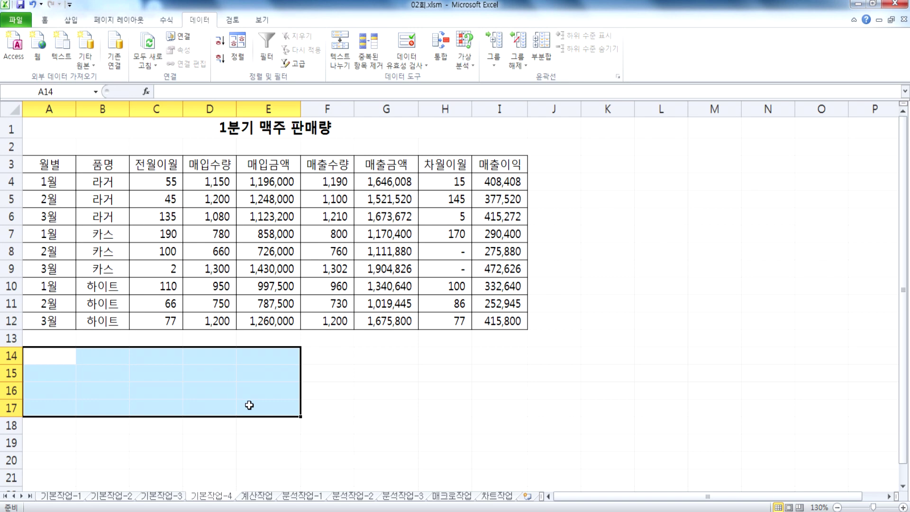
text(매출수량)
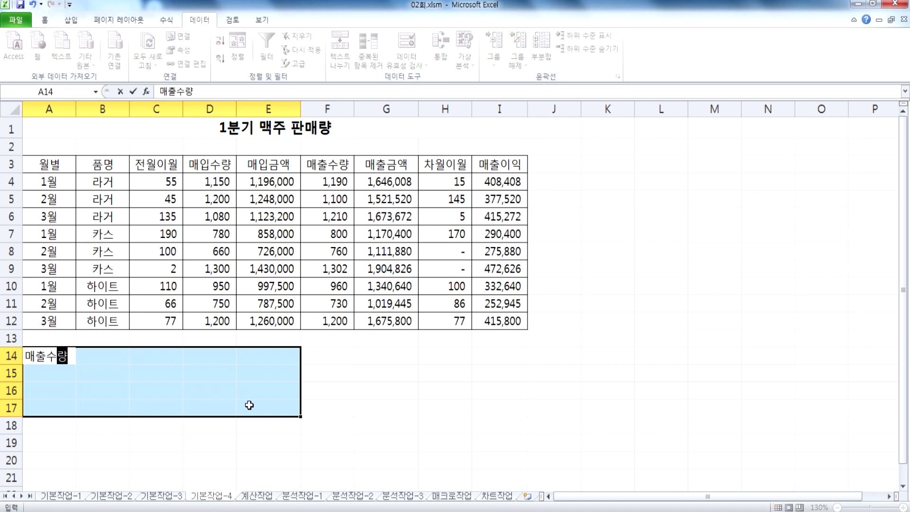
key(Return)
text(평ㄱ)
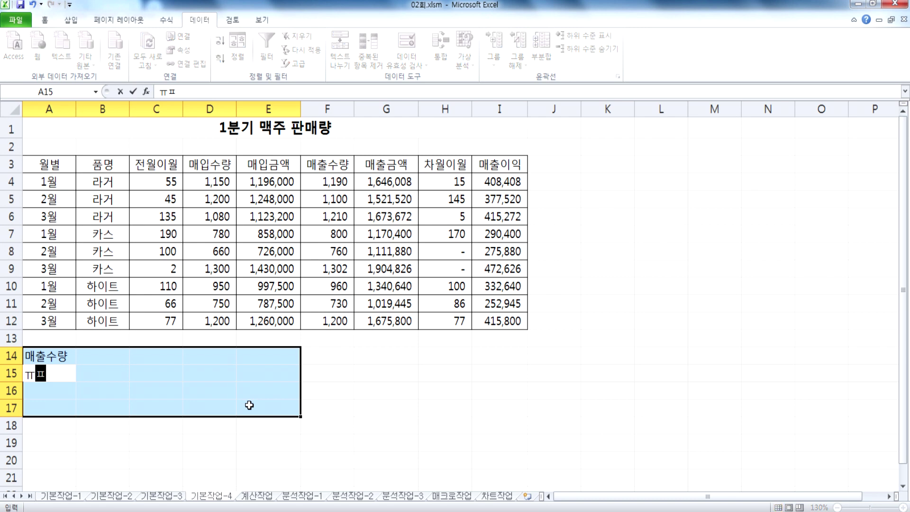
text(균이하)
key(Tab)
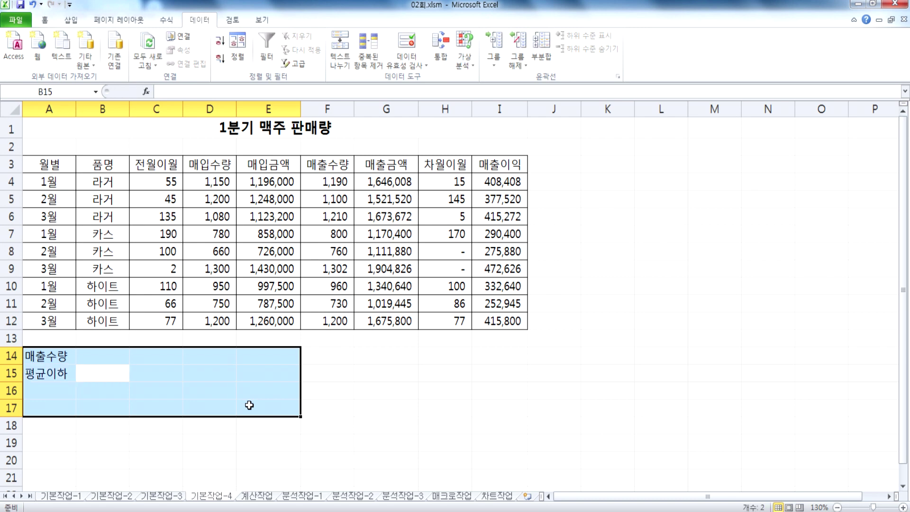
Step: Enter the criterion heading 차월이월 in B14 with the condition <=50 in B15
key(shift+Return)
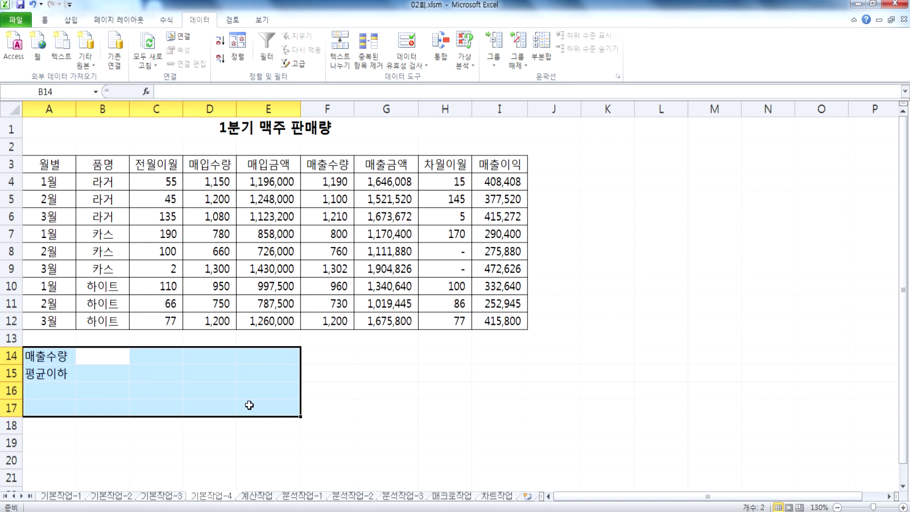
text(차월이월)
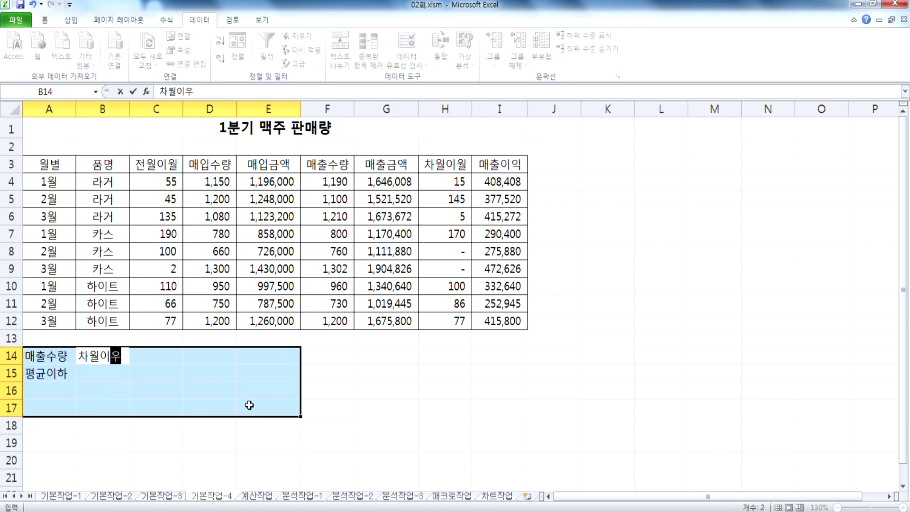
key(Return)
text(>=-)
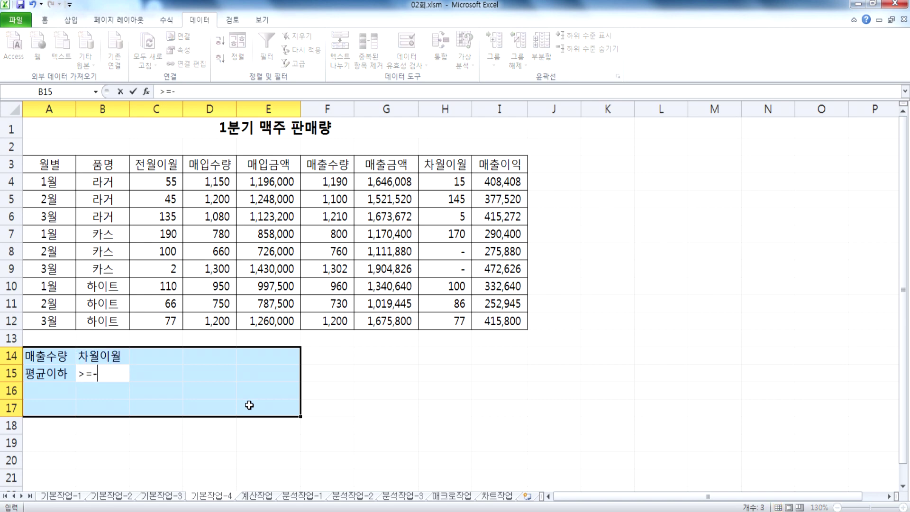
key(BackSpace)
key(BackSpace)
text(<=50)
key(Return)
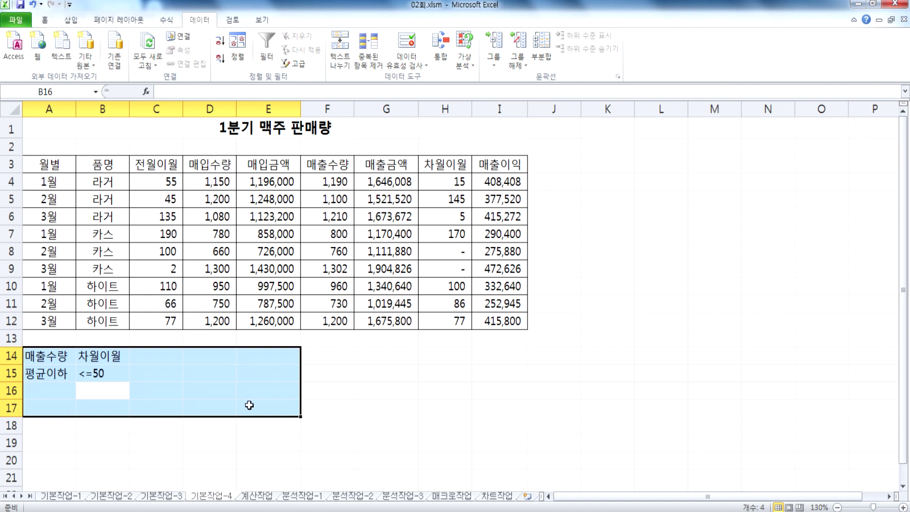
Step: Replace the 평균이하 note in A15 with the start of a comparison formula, =F4>=
click(41, 372)
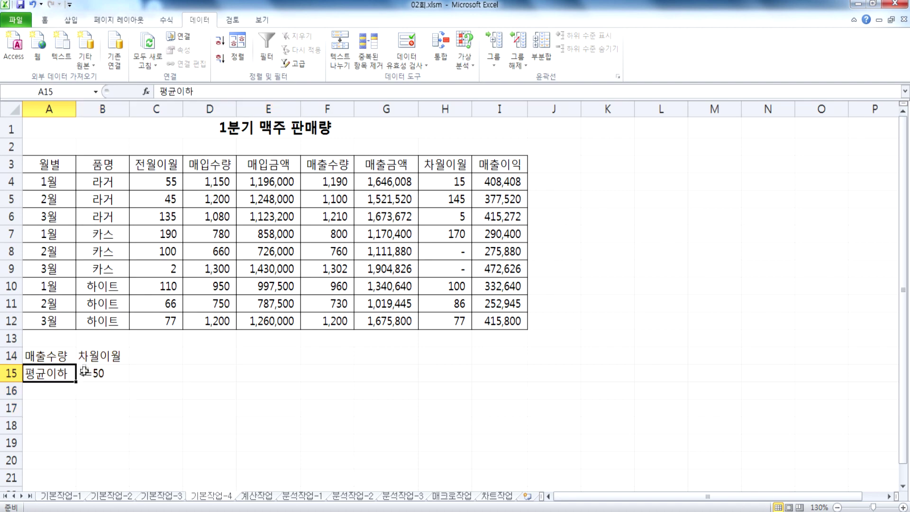
scroll(82, 359, up, 3)
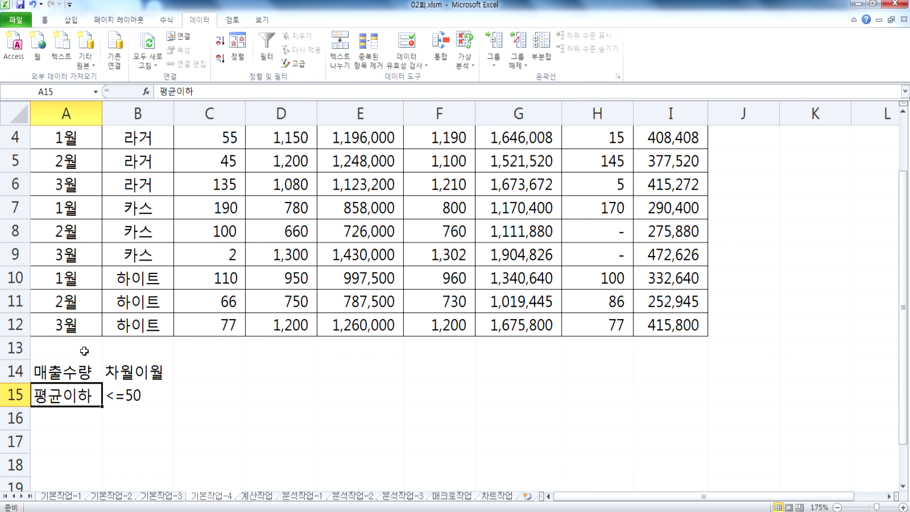
text(=)
scroll(305, 333, up, 1)
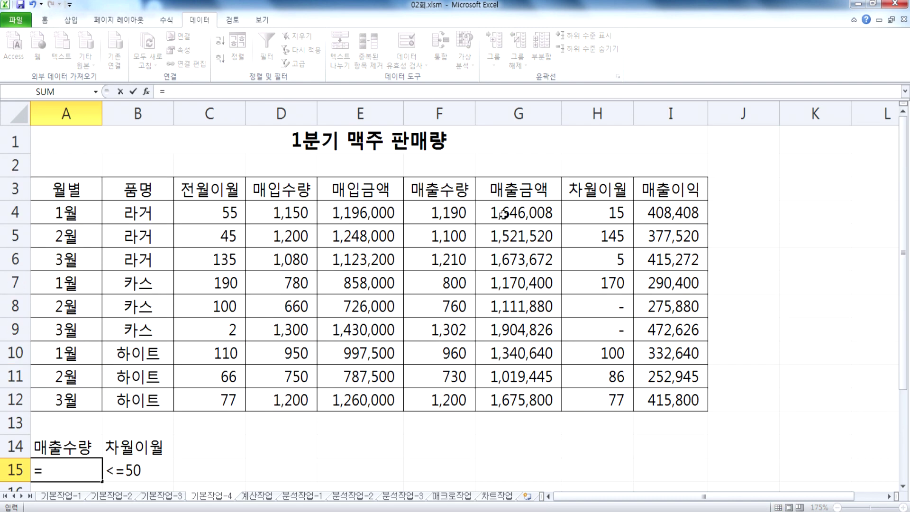
click(443, 217)
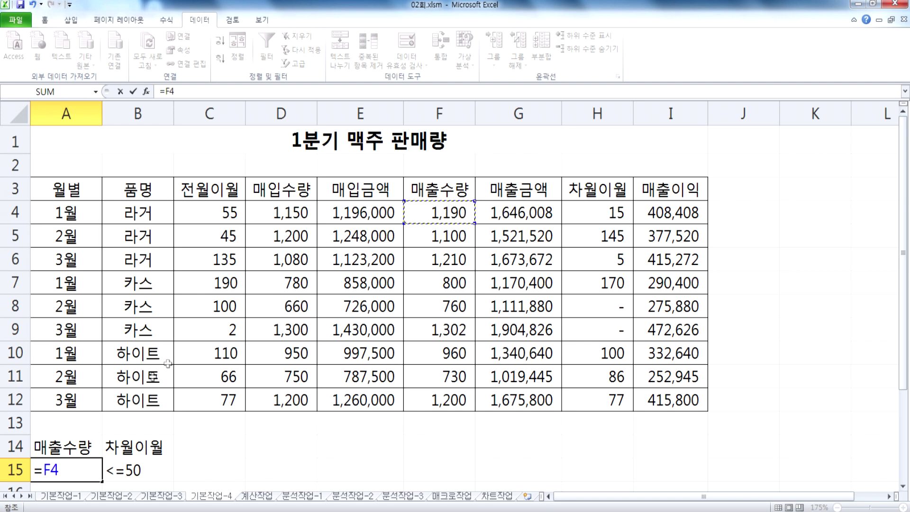
scroll(95, 432, down, 1)
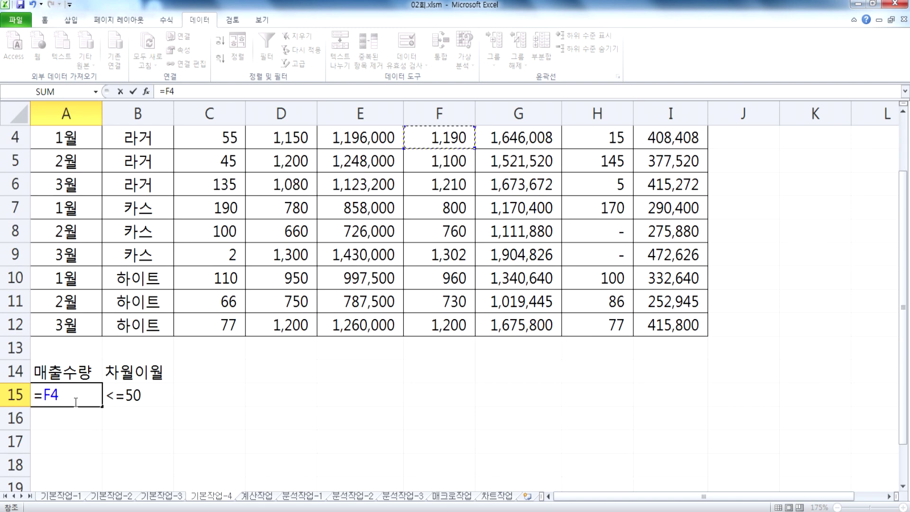
text(>=)
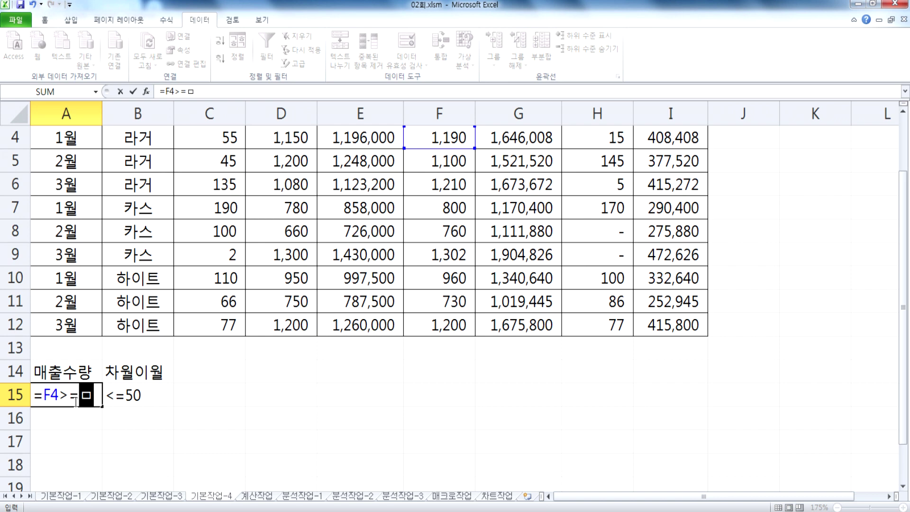
Step: Complete the criterion formula in A15 as =F4>=AVERAGE(F4:F12)
text(av)
key(Down)
key(Tab)
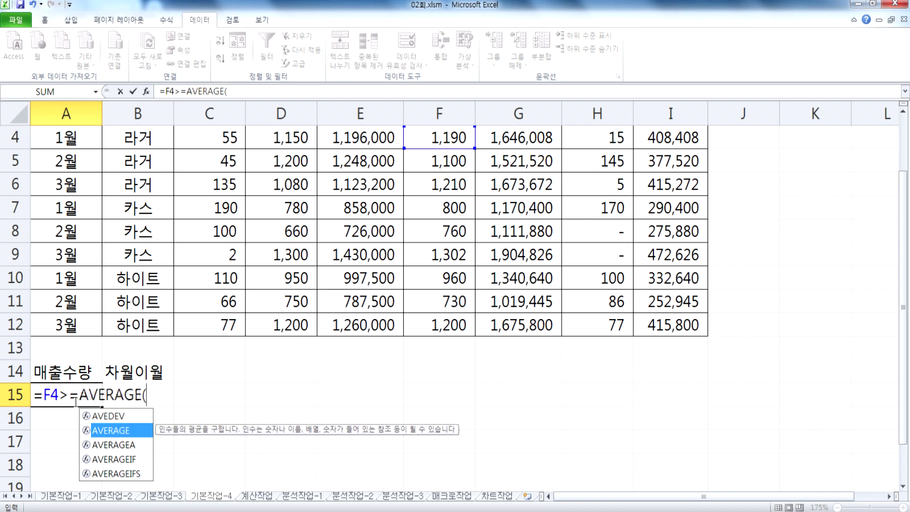
scroll(453, 265, up, 1)
drag(423, 216, 421, 401)
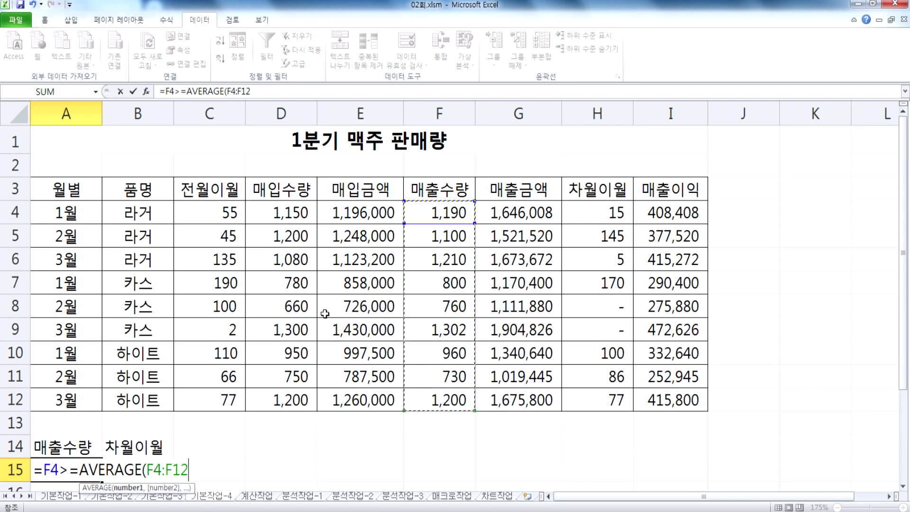
text())
scroll(401, 301, down, 2)
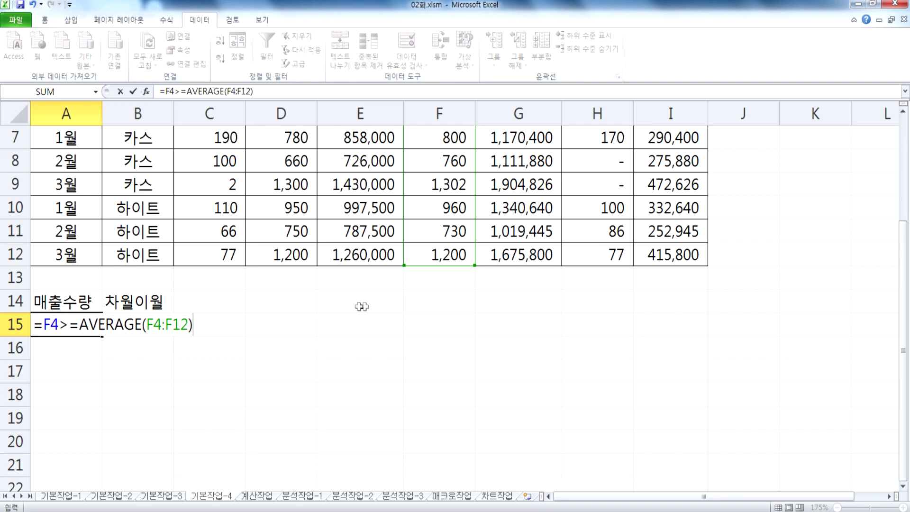
key(Return)
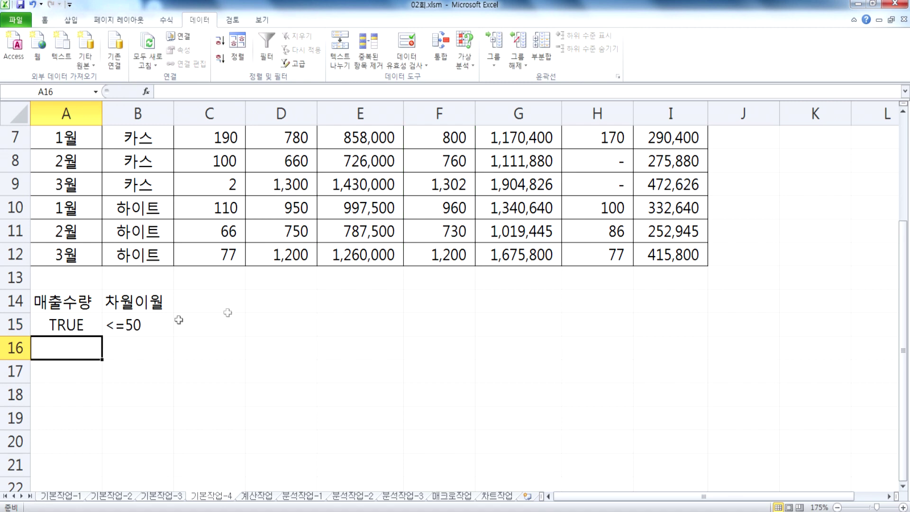
Step: Delete the criterion heading 매출수량 from A14, above the formula criterion
click(71, 322)
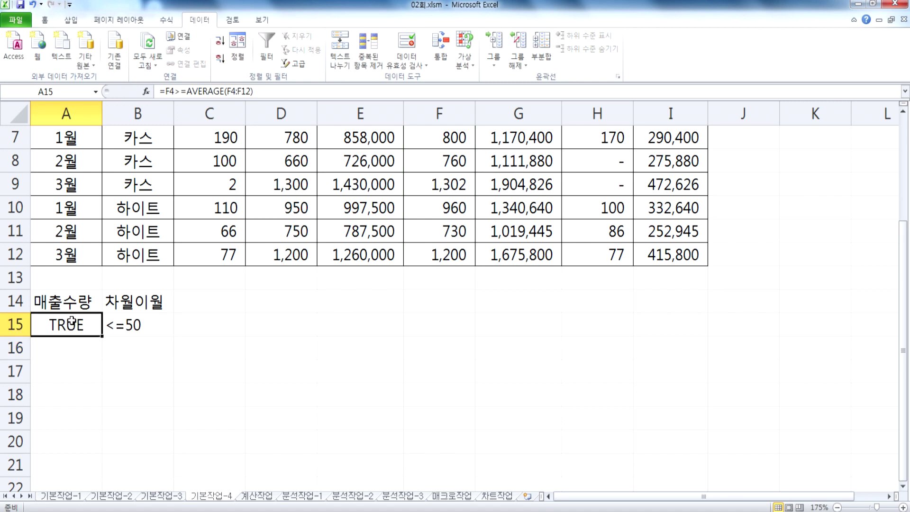
click(71, 302)
key(Delete)
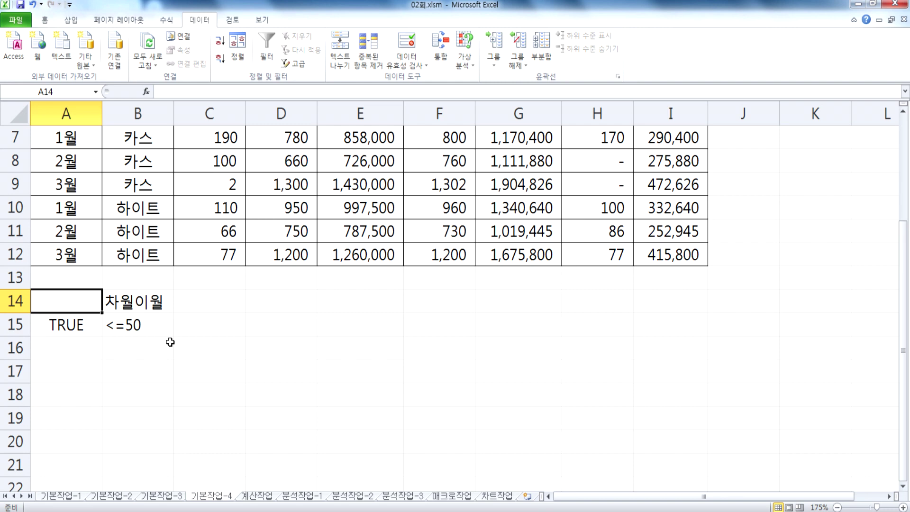
Step: Start an advanced filter on the sales table A3:I12 with the results copied to another location
scroll(179, 331, up, 2)
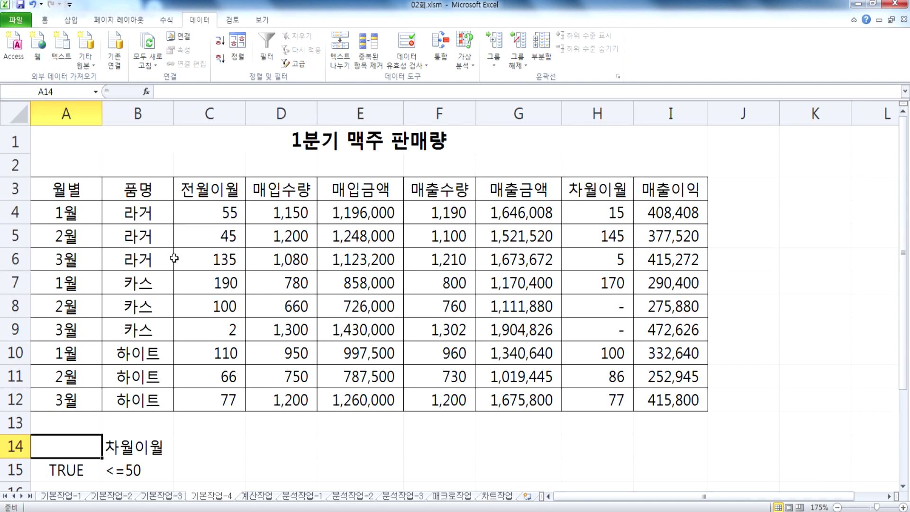
click(169, 236)
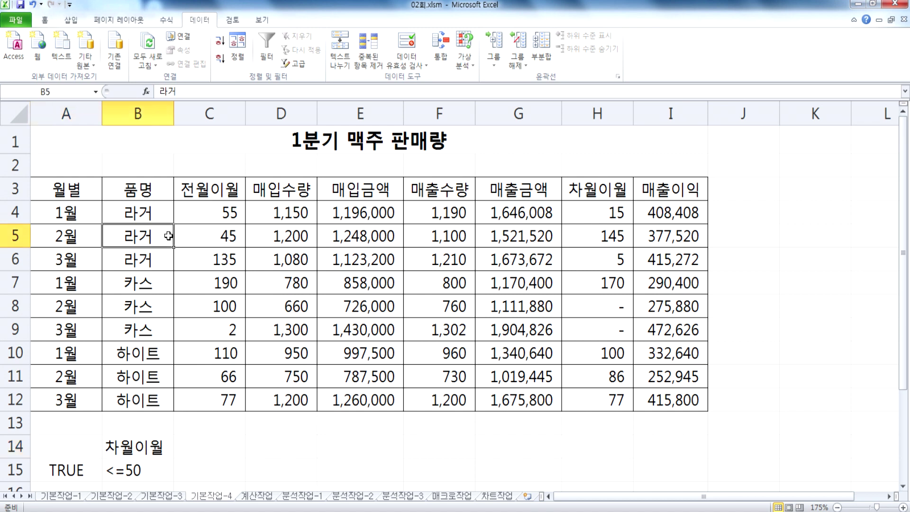
click(295, 63)
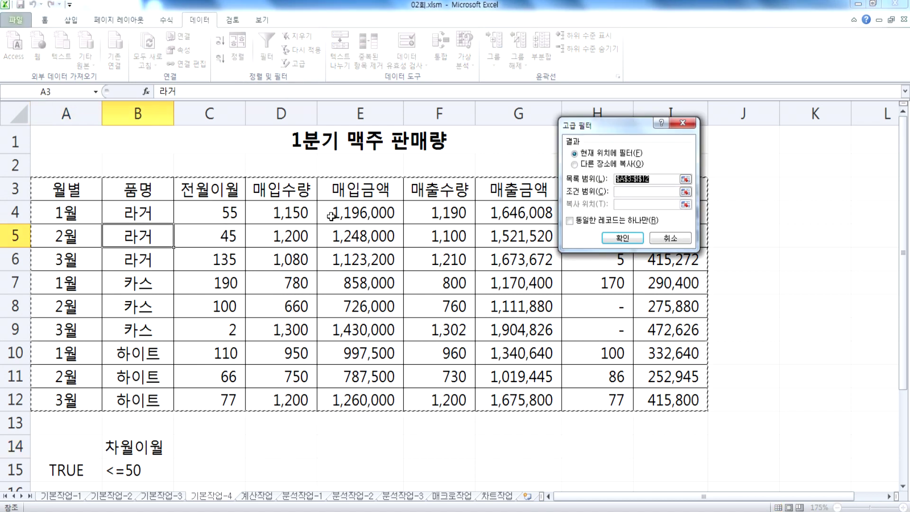
click(573, 164)
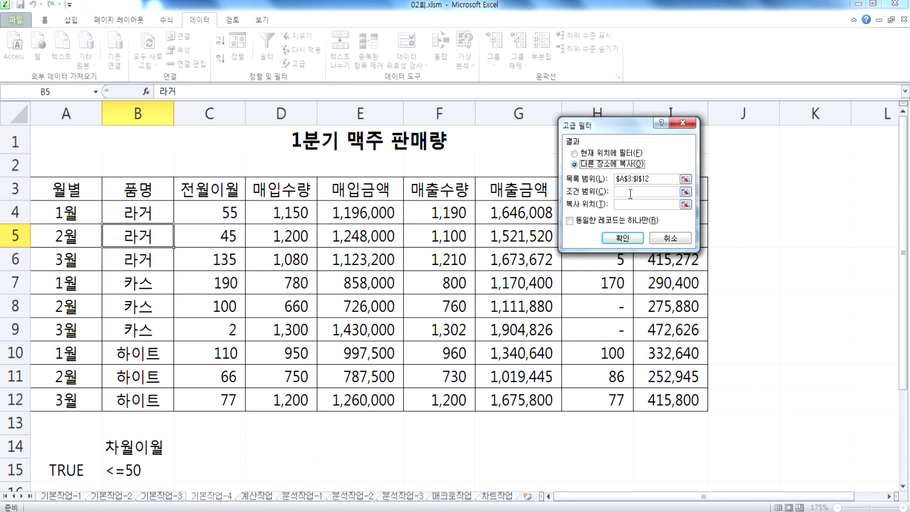
click(659, 180)
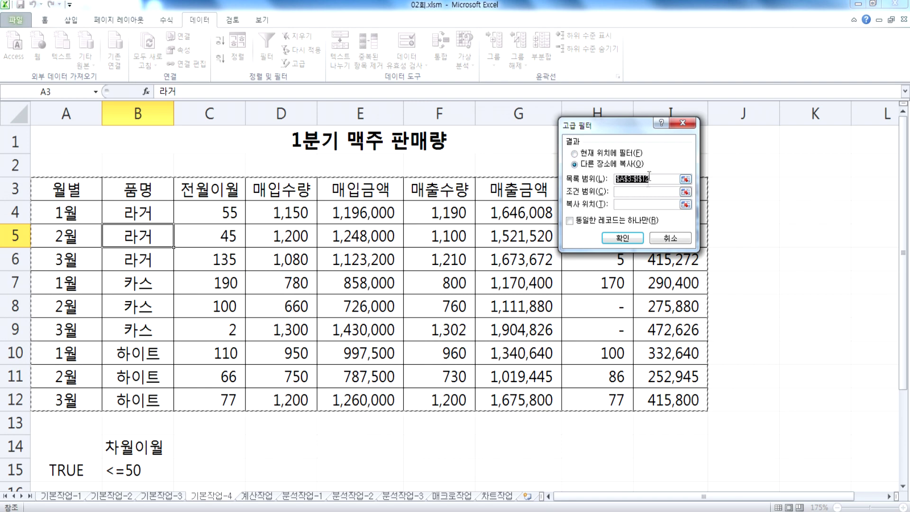
Step: Set the criteria range to A14:B15 and the copy destination to A18, and run the advanced filter
click(649, 192)
scroll(280, 281, down, 3)
drag(75, 235, 118, 261)
click(623, 206)
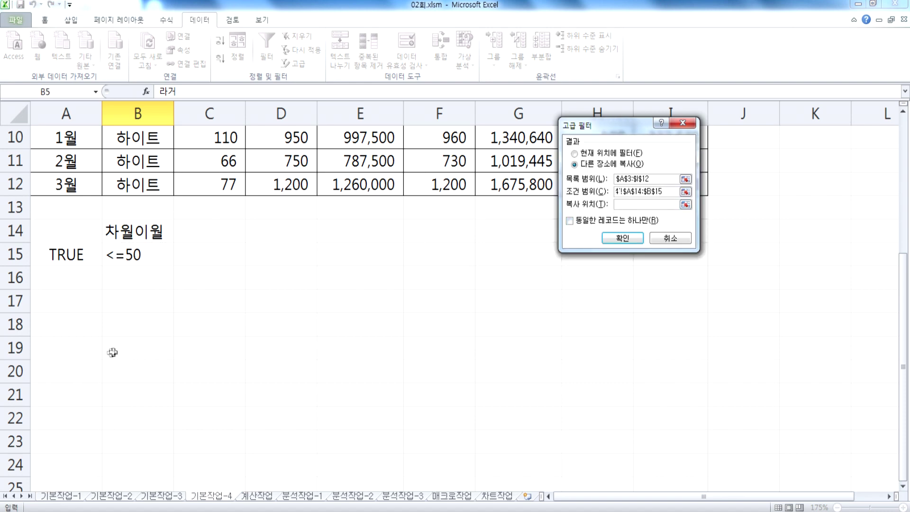
click(54, 320)
scroll(196, 302, down, 1)
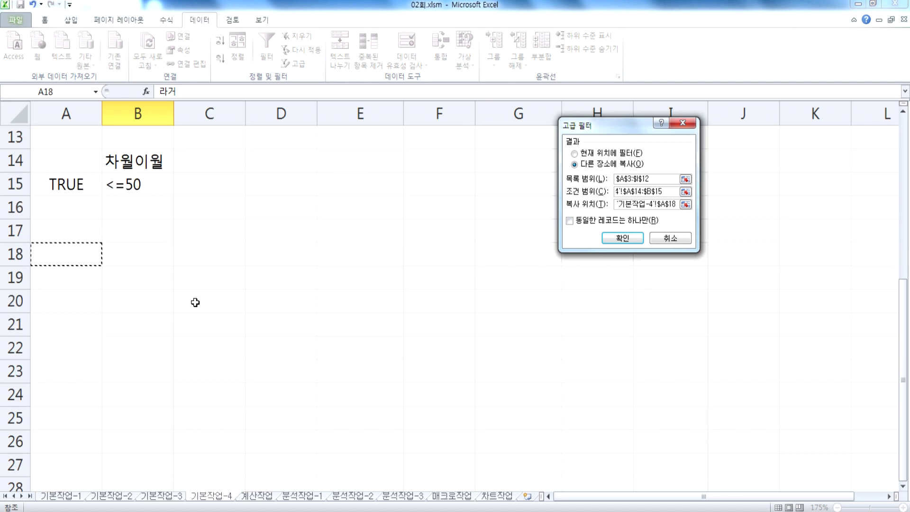
click(623, 238)
Step: Check the extracted rows, the criterion formula in A15 and the average of the 매출수량 values in F4:F12
scroll(473, 299, down, 3)
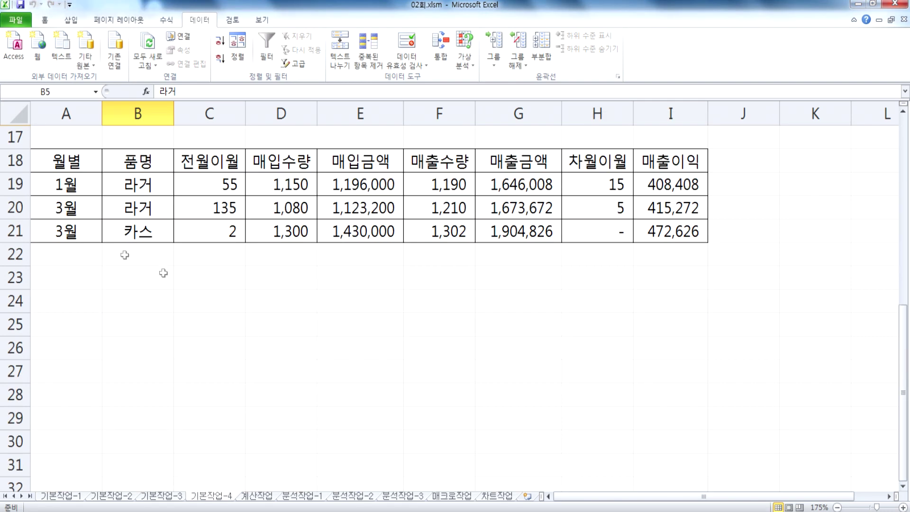
scroll(163, 274, up, 1)
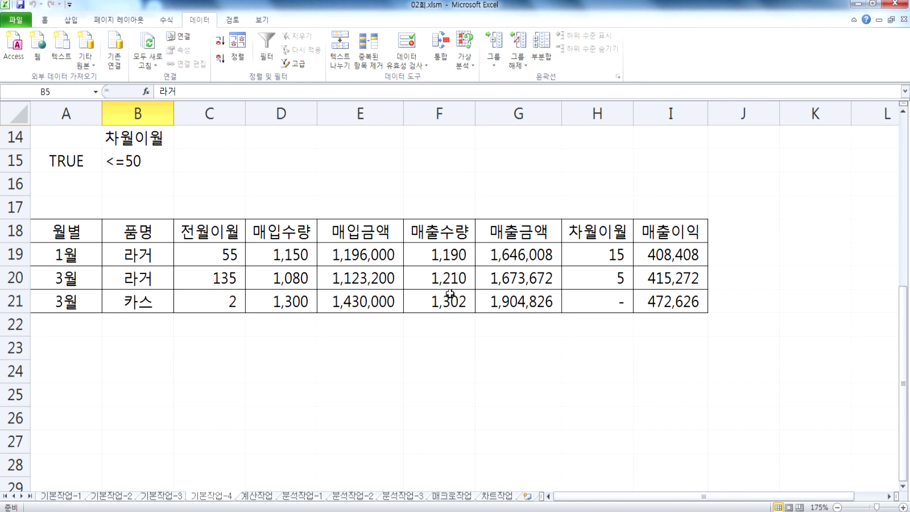
scroll(423, 303, up, 4)
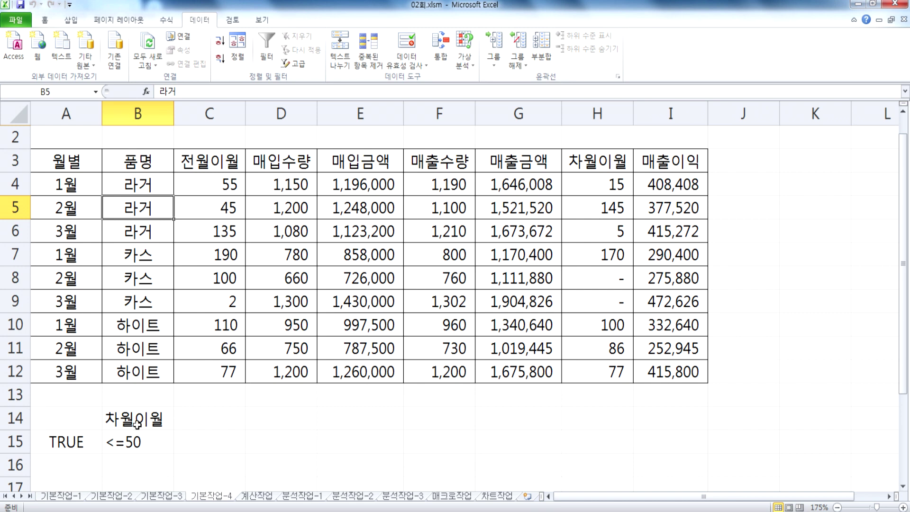
click(66, 441)
double_click(69, 441)
key(Escape)
drag(449, 192, 443, 368)
drag(422, 182, 426, 363)
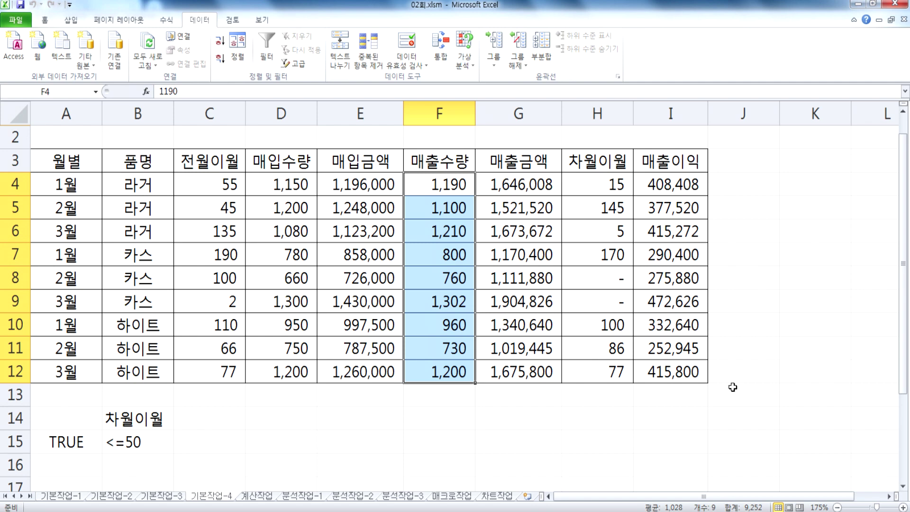
Step: Compare the 매출수량 and 차월이월 values of the extracted rows with the source table and the criteria
scroll(359, 370, down, 3)
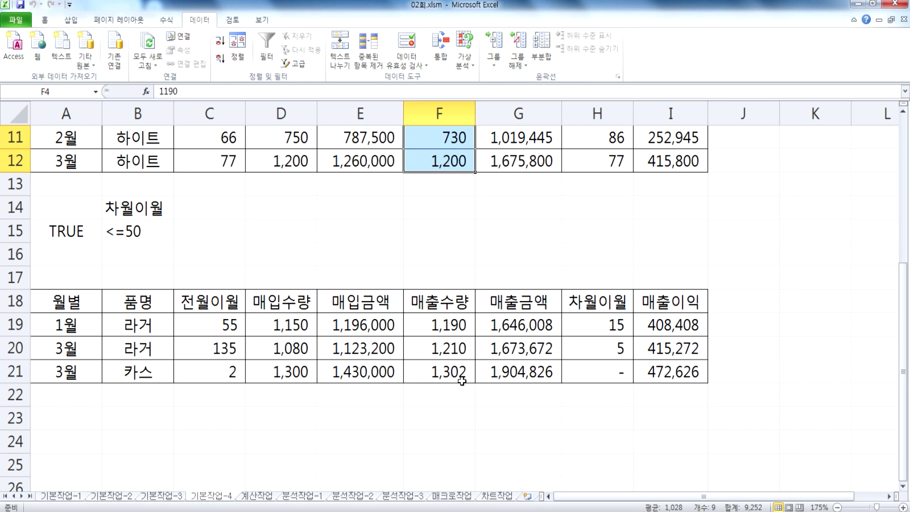
scroll(462, 375, up, 4)
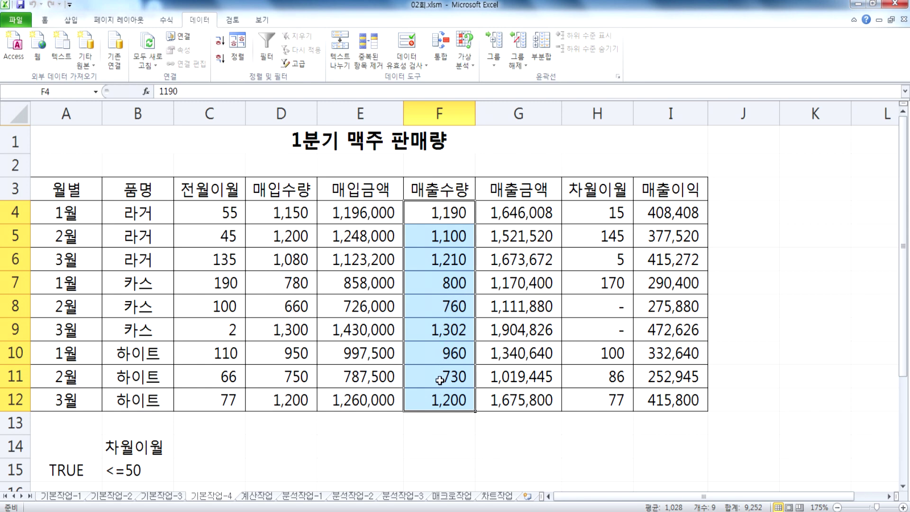
scroll(440, 380, down, 3)
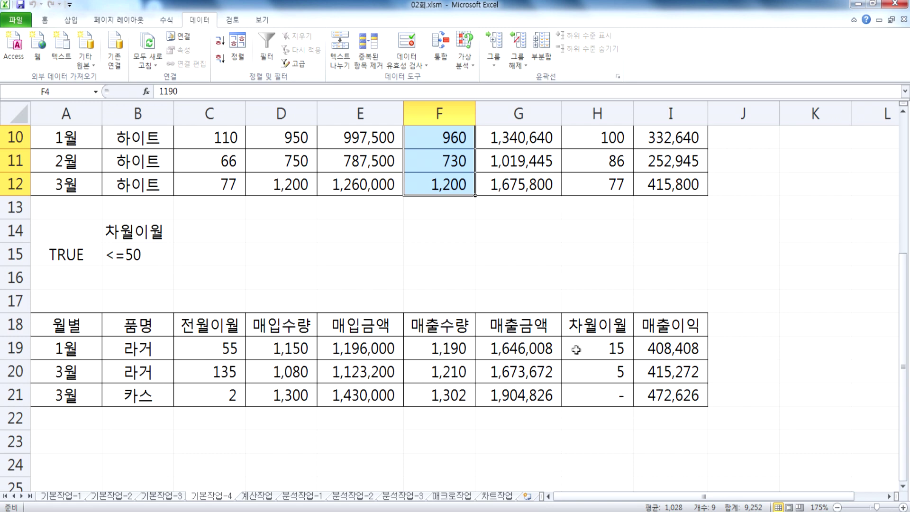
scroll(164, 253, up, 3)
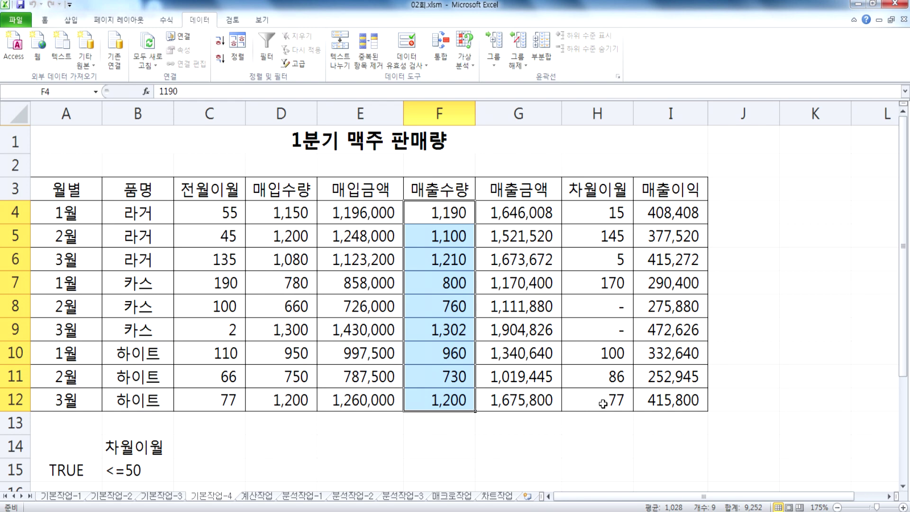
scroll(602, 404, down, 4)
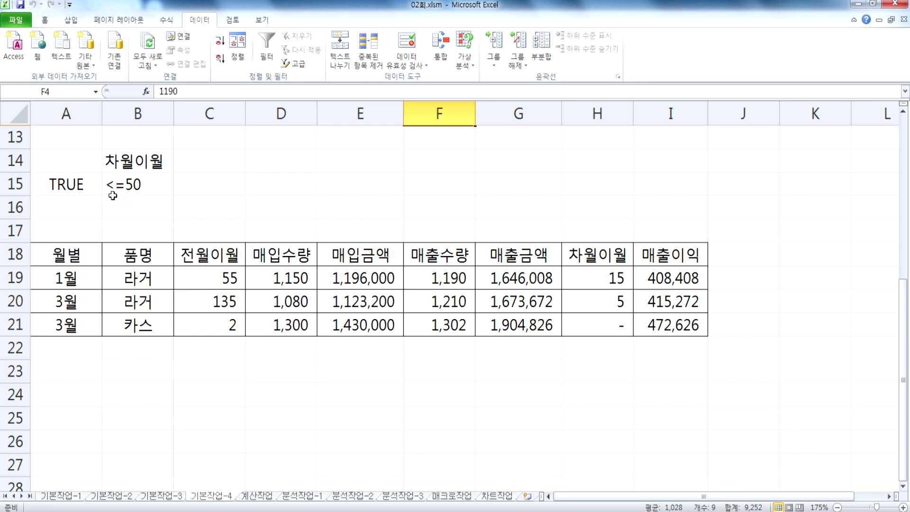
click(60, 183)
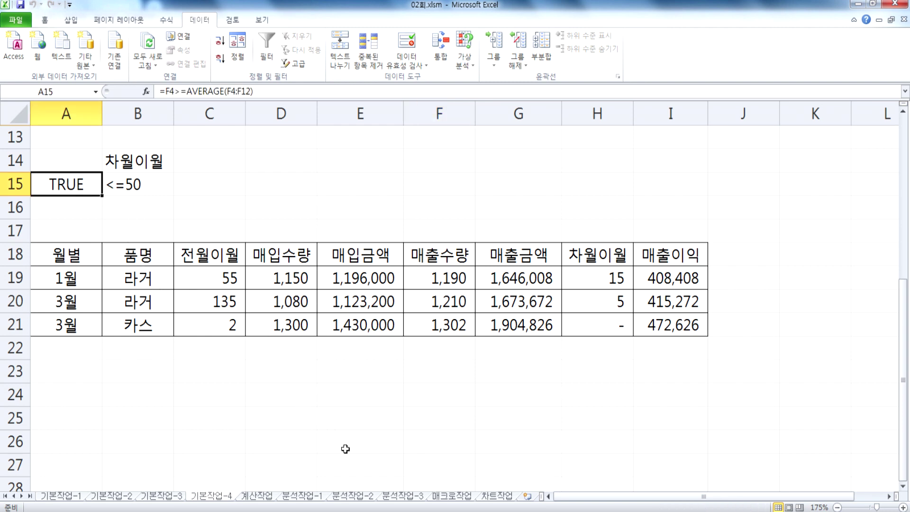
Step: Review the MONTH criterion formula in A16 of 섹션04문제.xlsm alongside the AVERAGE criterion formula in A15 of 02회.xlsm
click(409, 496)
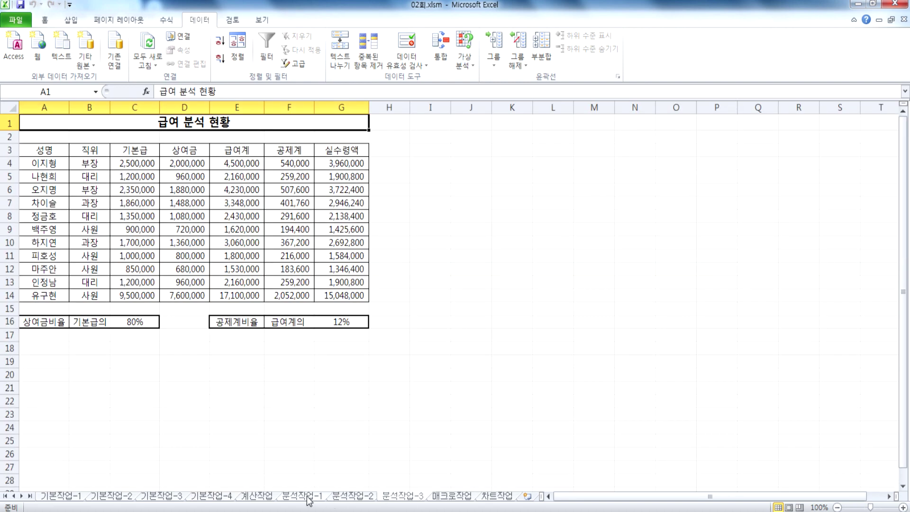
click(254, 500)
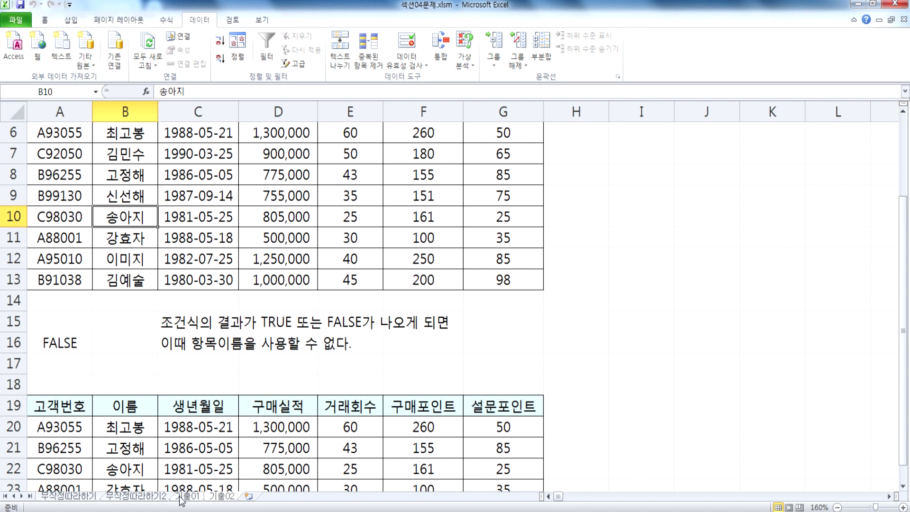
click(182, 497)
click(218, 497)
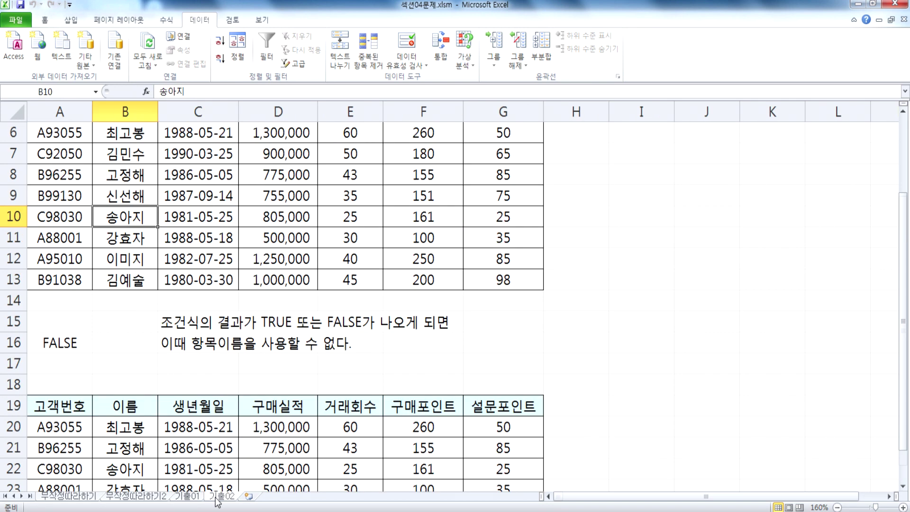
double_click(59, 342)
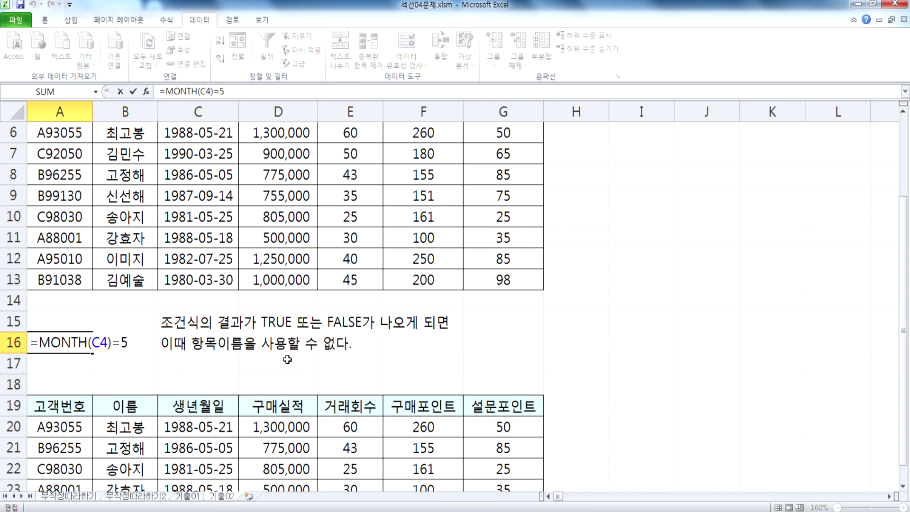
scroll(287, 359, up, 2)
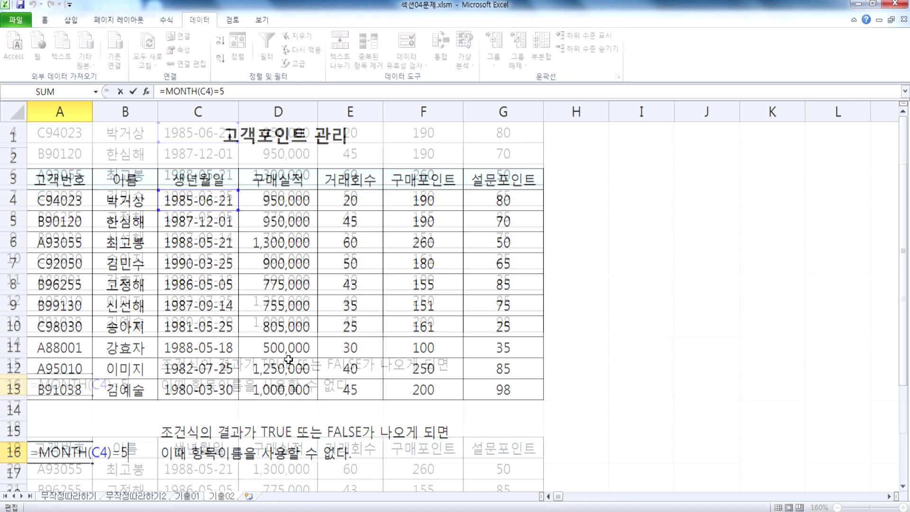
scroll(265, 351, down, 3)
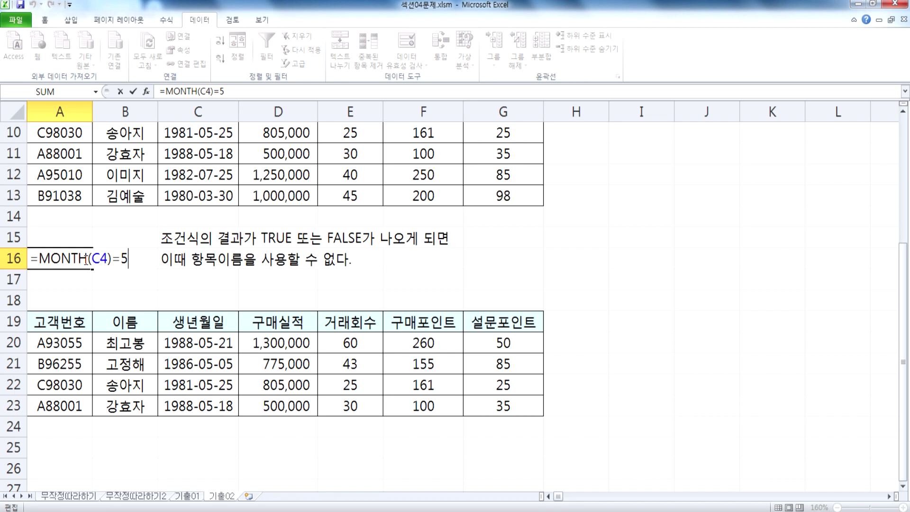
key(ctrl+Return)
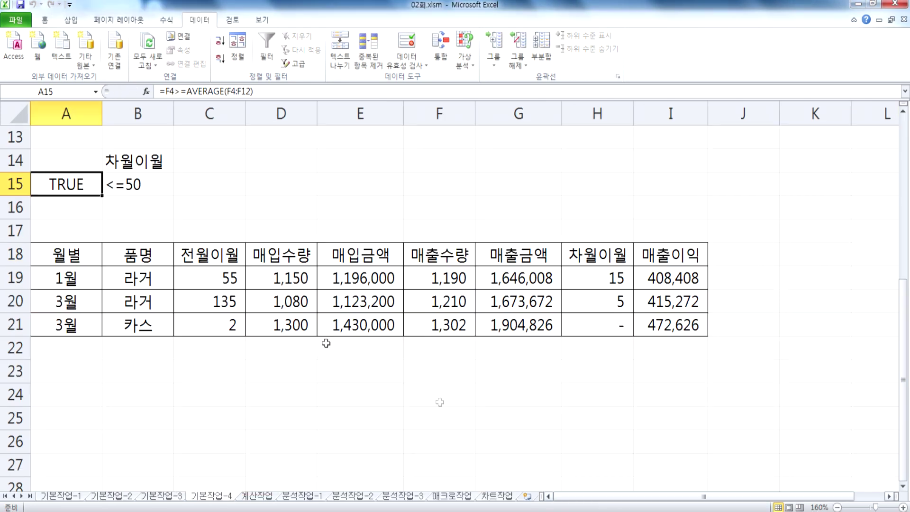
double_click(66, 185)
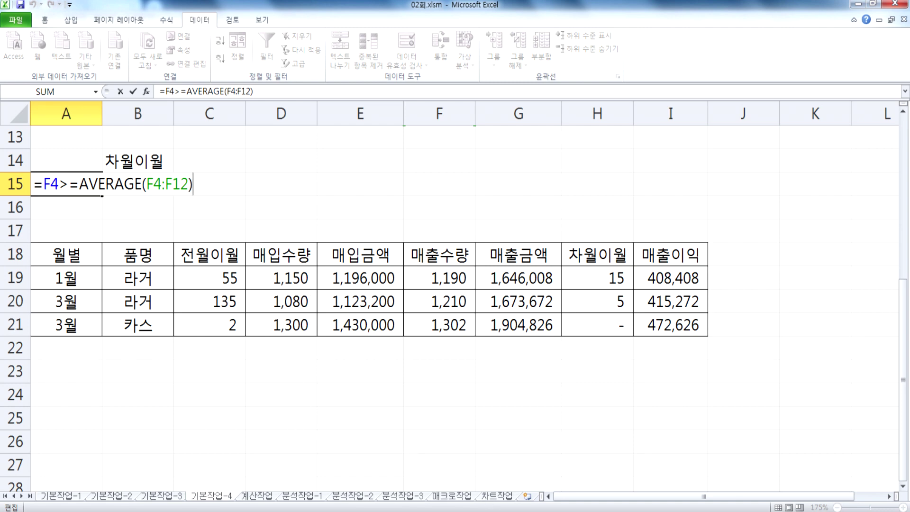
key(ctrl+Return)
Step: Close the workbooks 02회.xlsm and 섹션04문제.xlsm without saving their changes
click(896, 6)
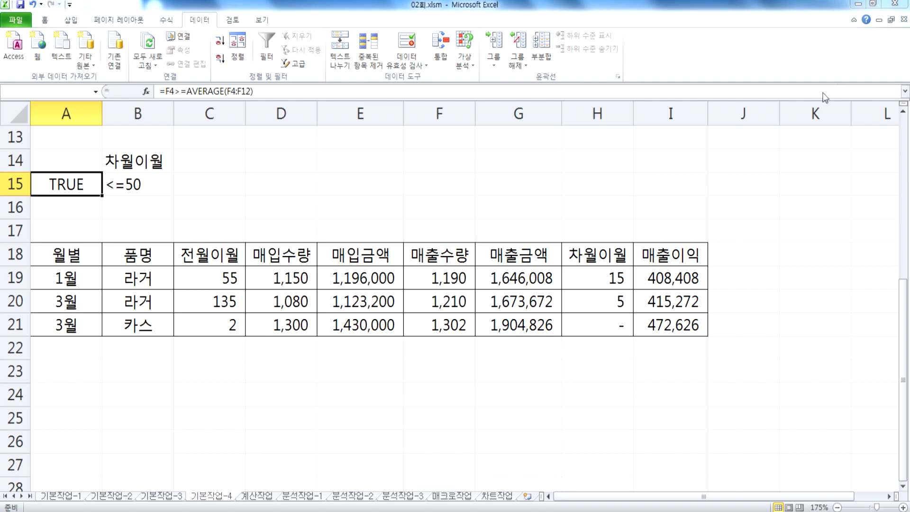
click(469, 281)
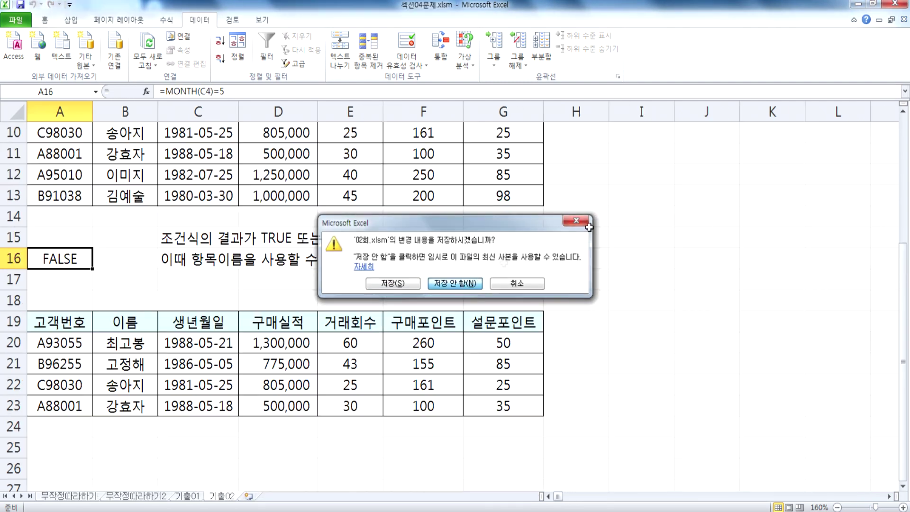
click(904, 20)
click(466, 285)
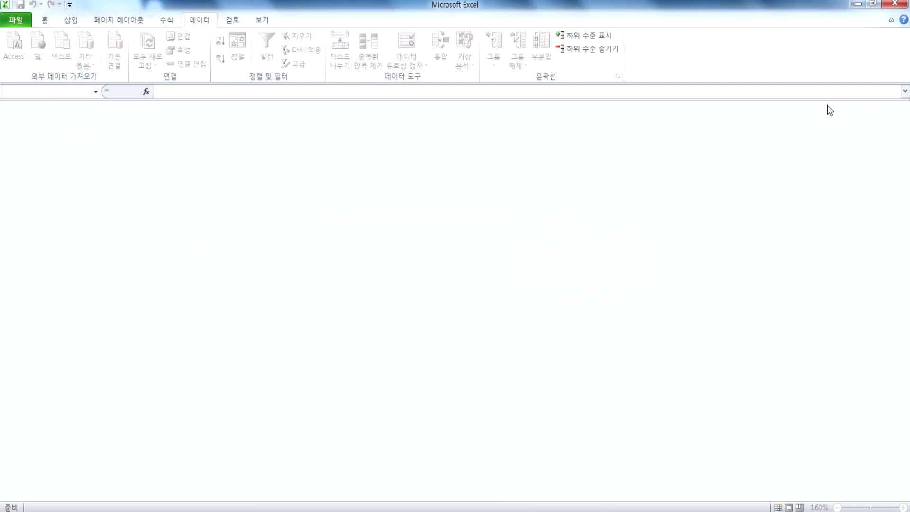
Step: Open the workbook 섹션04문제.xlsm from the 01 섹션 folder inside 길벗컴활2급
click(24, 18)
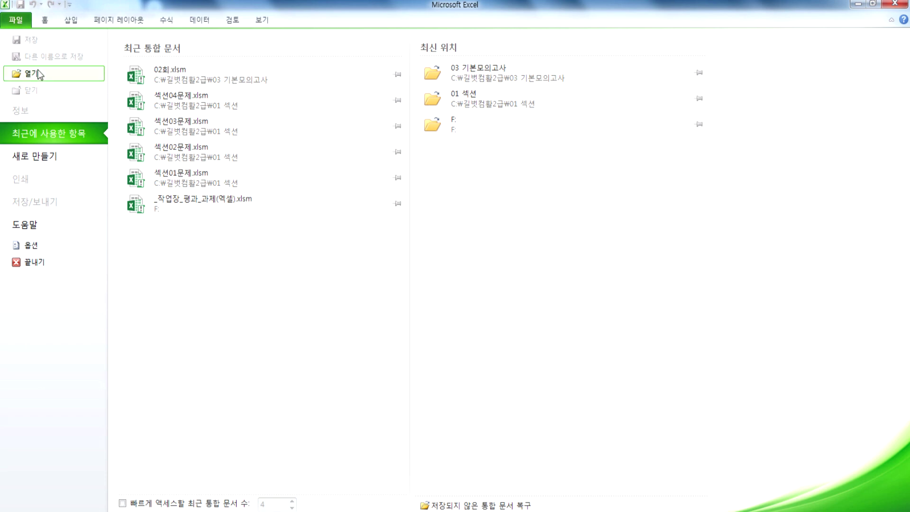
click(40, 74)
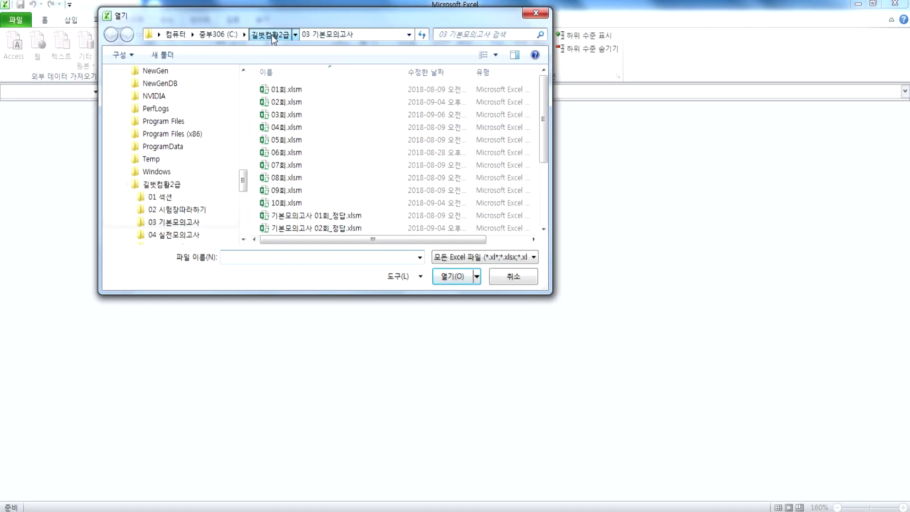
click(272, 36)
double_click(286, 91)
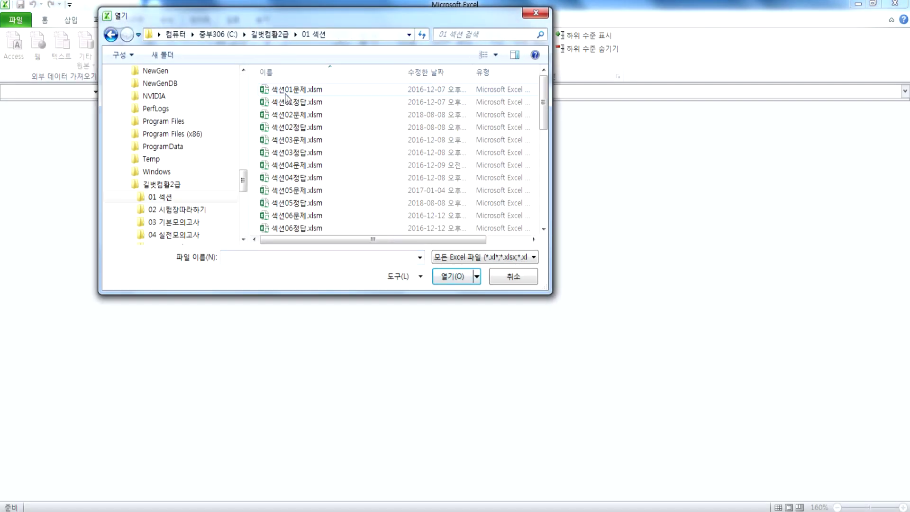
double_click(297, 167)
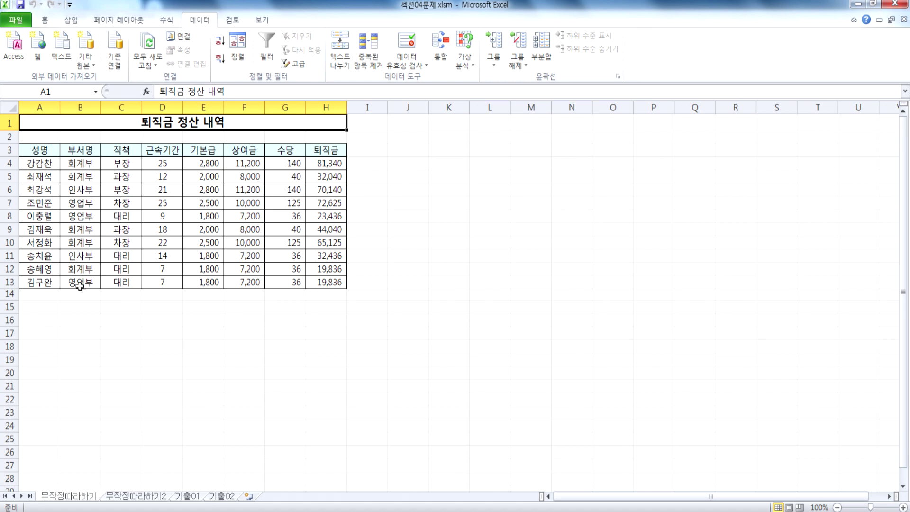
Step: Look through the tables on the sheets 무작정따라하기, 무작정따라하기2, 기출01 and 기출02
click(72, 206)
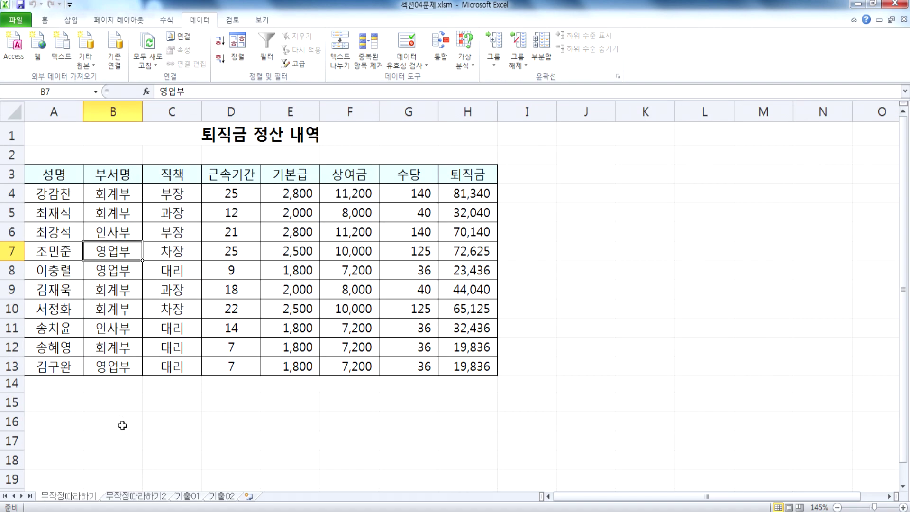
click(124, 496)
ctrl+scroll(99, 309, up, 4)
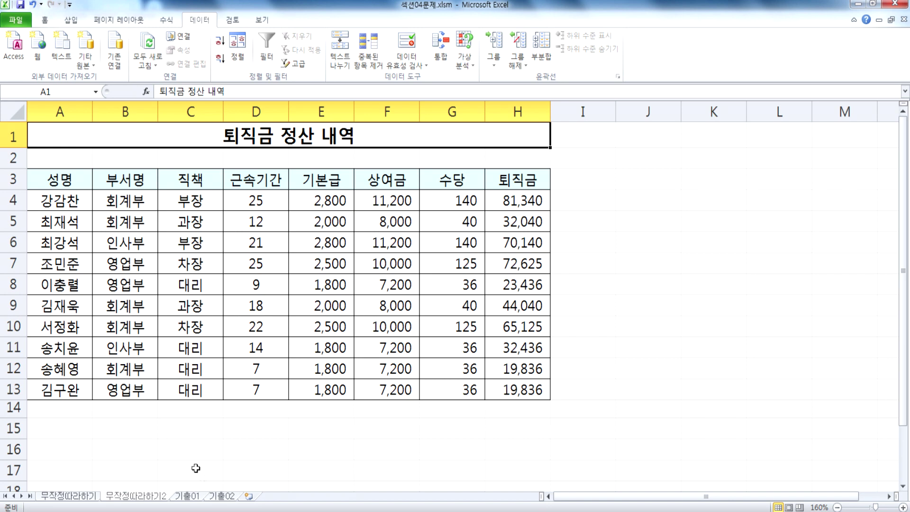
click(192, 496)
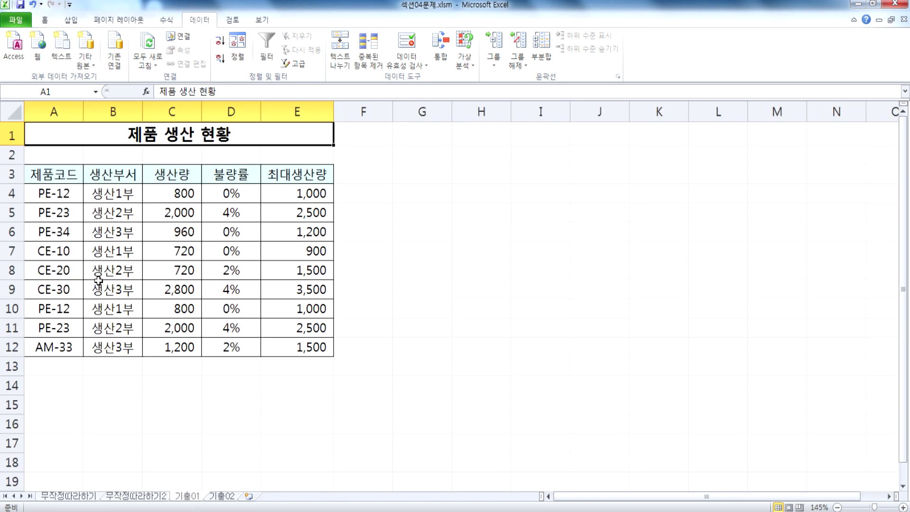
click(232, 496)
ctrl+scroll(170, 329, up, 4)
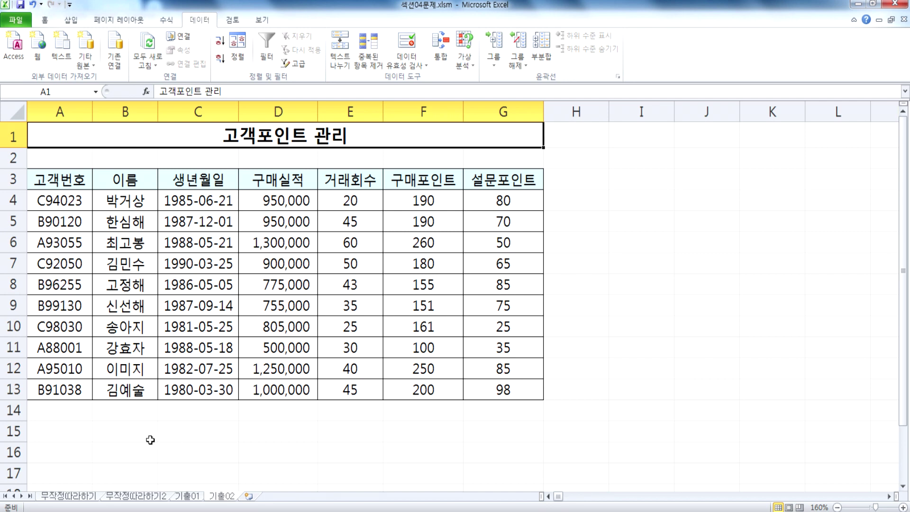
Step: Switch to the Notepad notes and review the 생년월일 heading, the =MONTH(C4)=5 criterion and the rule for TRUE or FALSE conditions
key(alt+Tab)
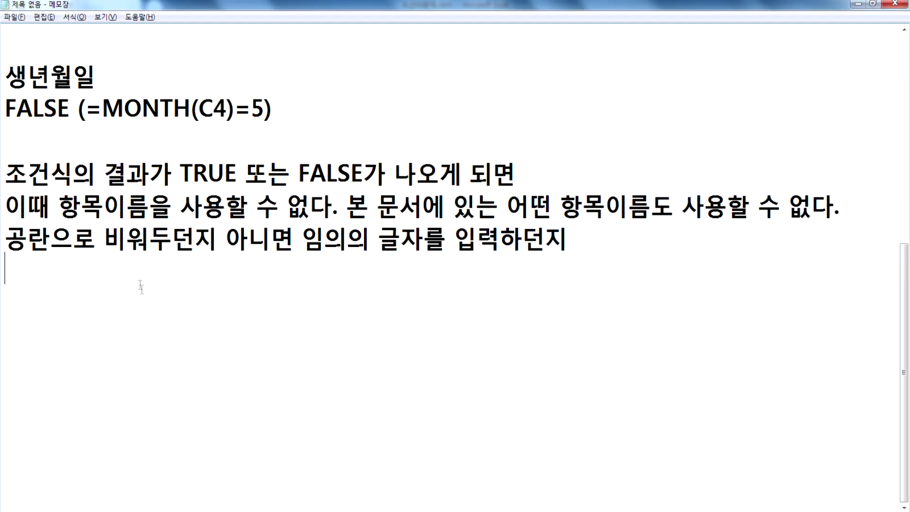
scroll(132, 203, up, 2)
scroll(132, 203, down, 1)
drag(180, 270, 386, 270)
drag(95, 171, 2, 178)
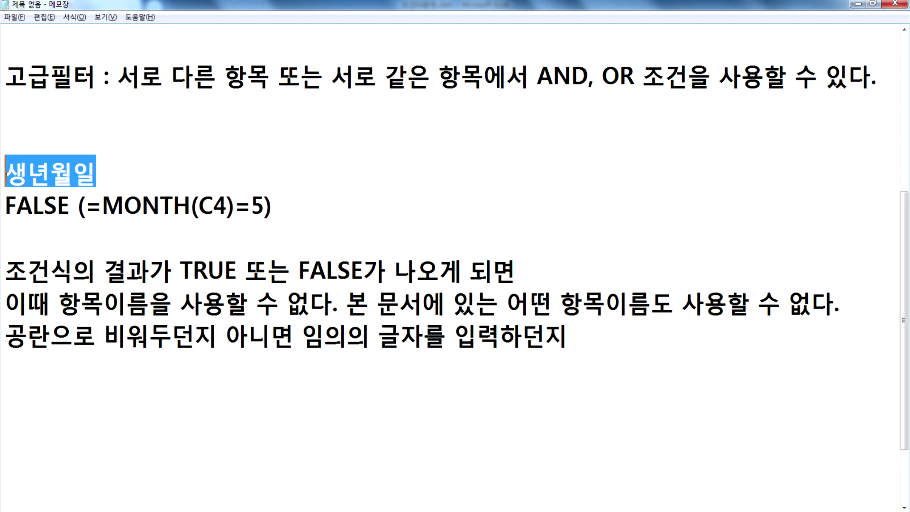
drag(78, 205, 268, 204)
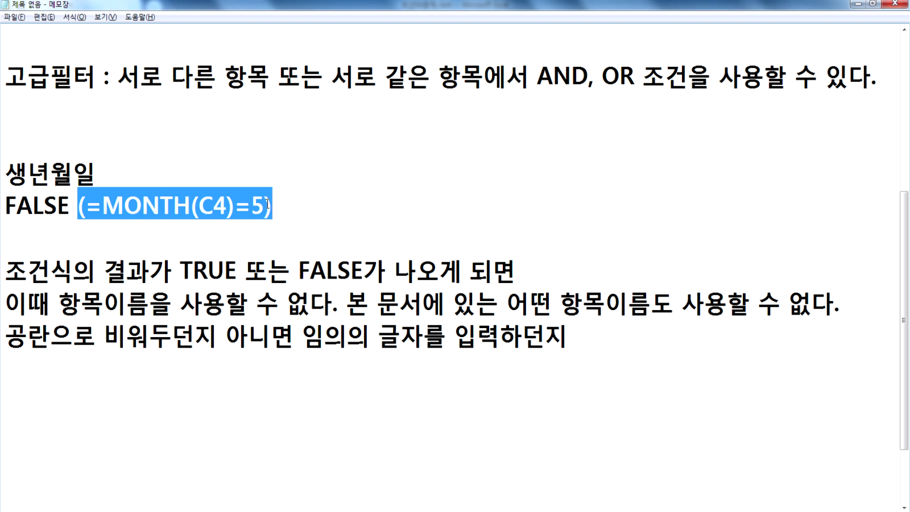